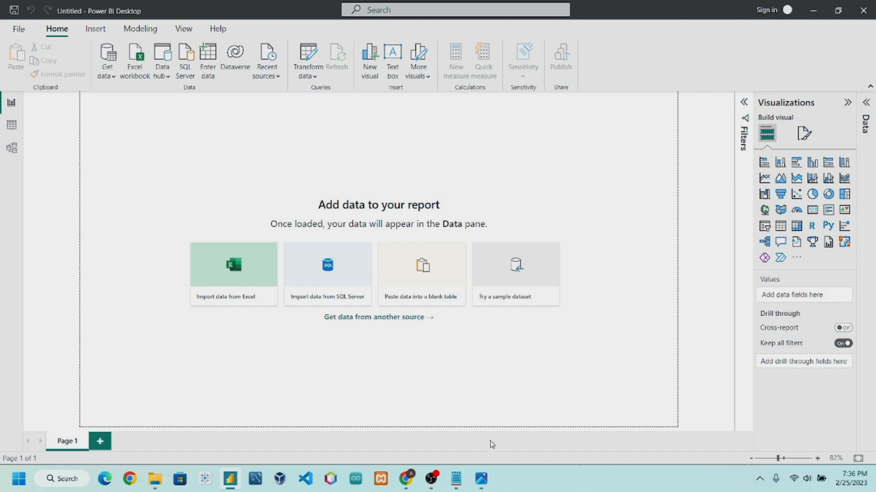
# Review the list of sign-up analysis objectives in Notepad and the finished Email Marketing Analysis dashboard screenshot in the image viewer.
pyautogui.click(456, 479)
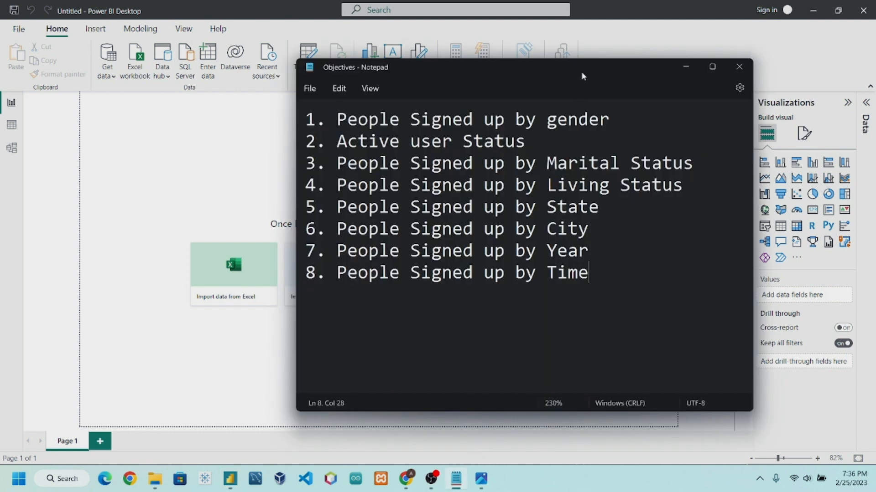
pyautogui.moveTo(582, 75); pyautogui.dragTo(540, 72)
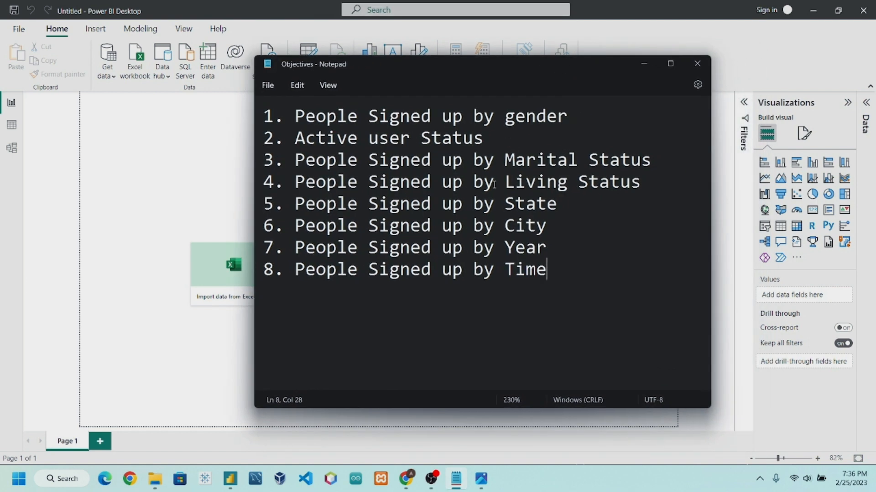
pyautogui.moveTo(554, 278); pyautogui.dragTo(259, 105)
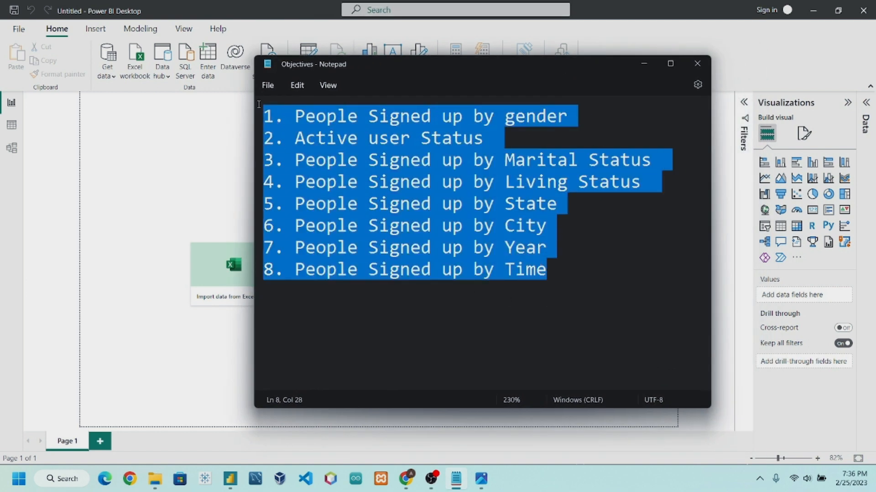
pyautogui.click(580, 279)
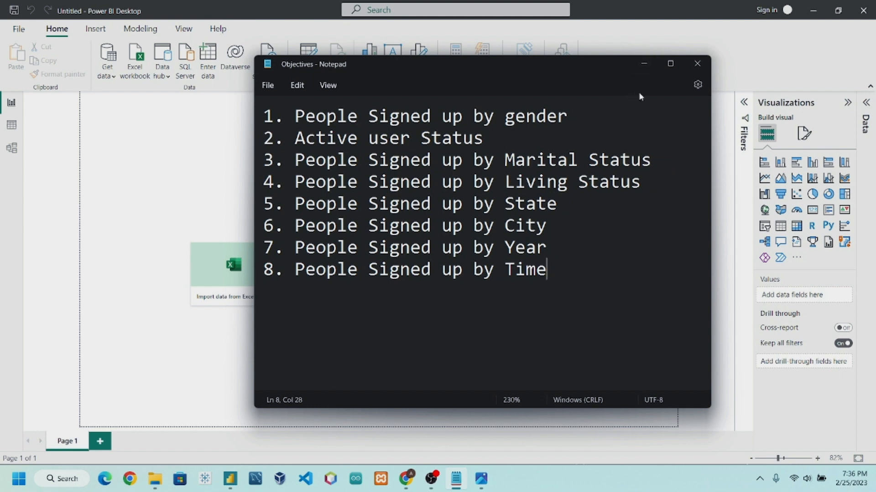
pyautogui.click(635, 70)
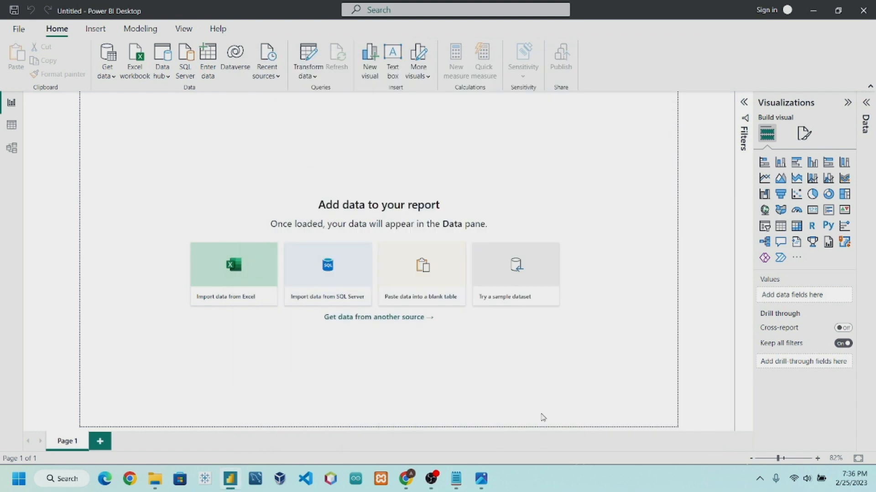
pyautogui.click(481, 479)
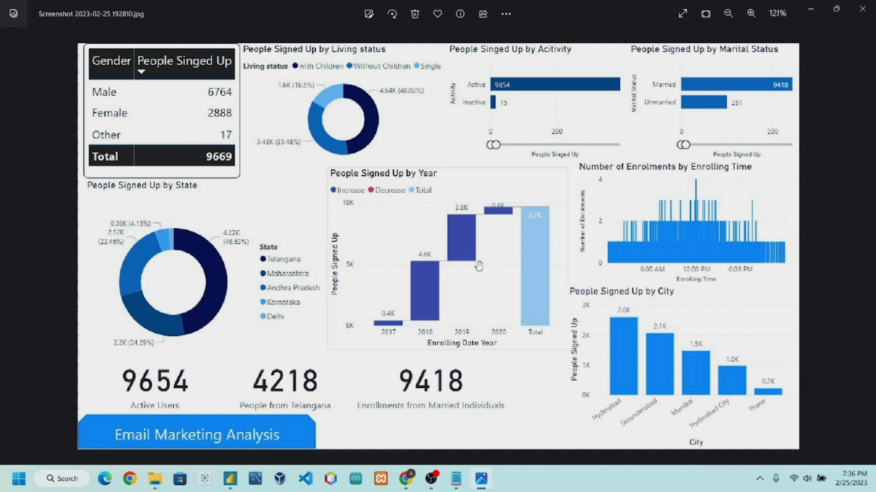
pyautogui.click(811, 8)
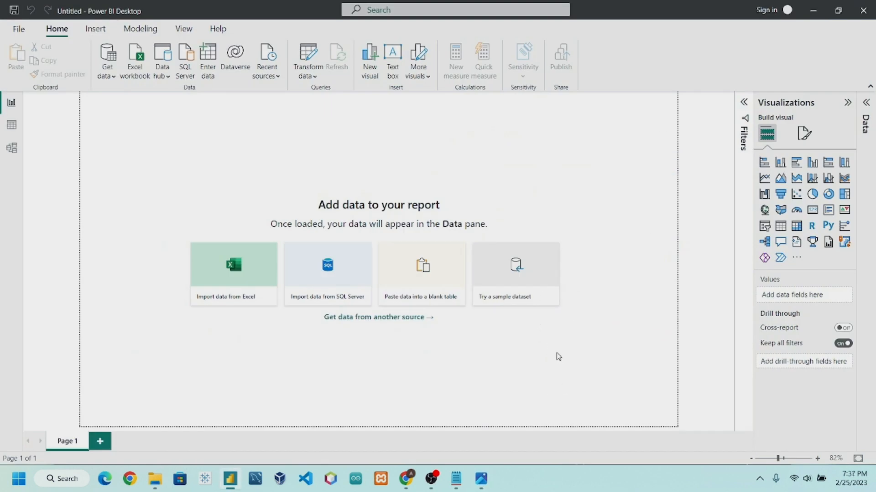
# Import the TBL_CustomerProfileData table from the Email Marketing Analysis.xlsx workbook and open it in Power Query Editor.
pyautogui.click(139, 70)
pyautogui.doubleClick(172, 96)
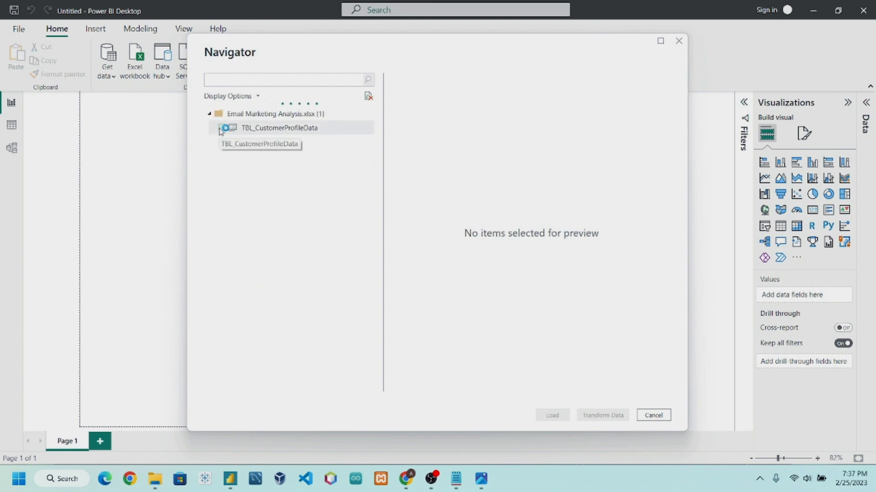
pyautogui.click(221, 129)
pyautogui.click(552, 415)
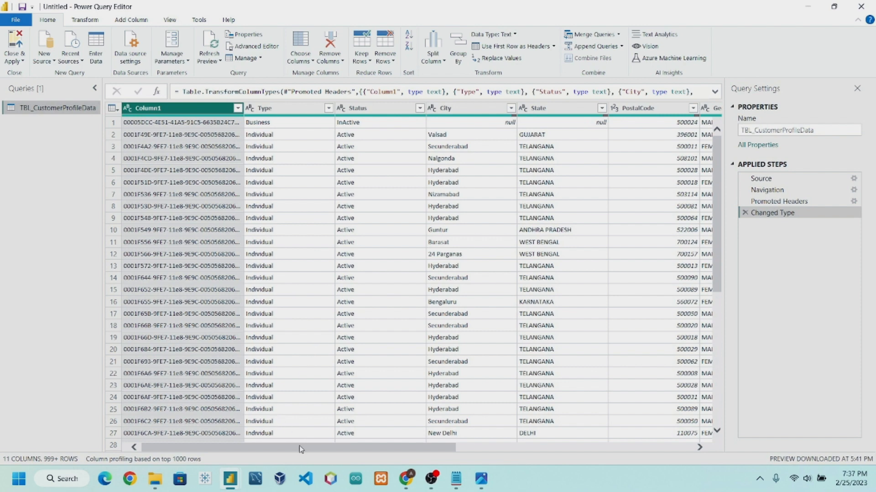
# Remove the Column1, PostalCode and BirthDate columns from the customer profile table.
pyautogui.moveTo(298, 447); pyautogui.dragTo(244, 447)
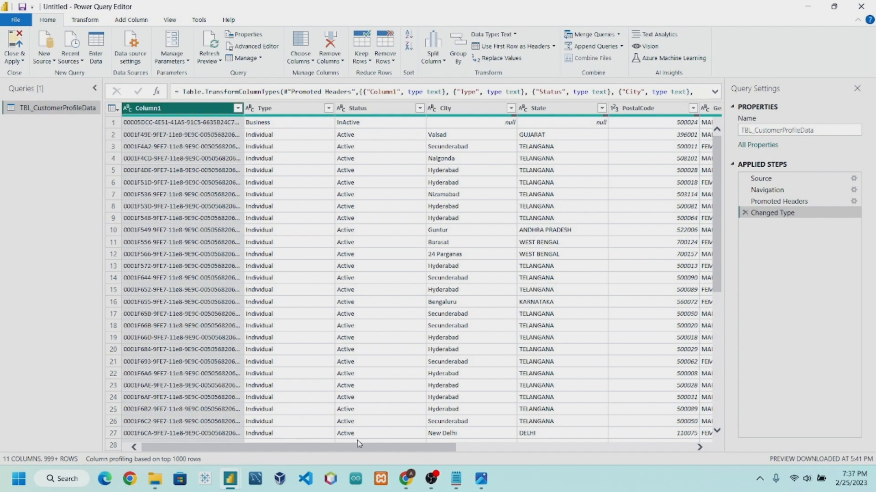
pyautogui.moveTo(359, 443); pyautogui.dragTo(391, 444)
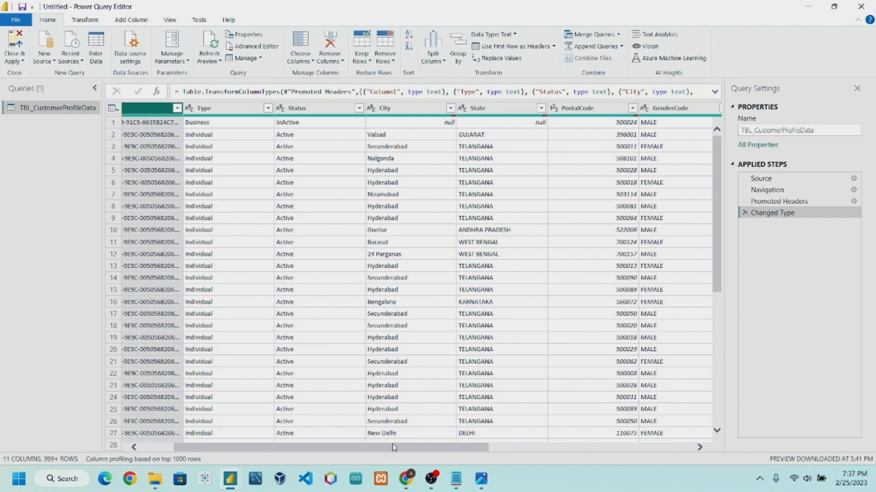
pyautogui.moveTo(392, 444); pyautogui.dragTo(501, 444)
pyautogui.click(388, 111)
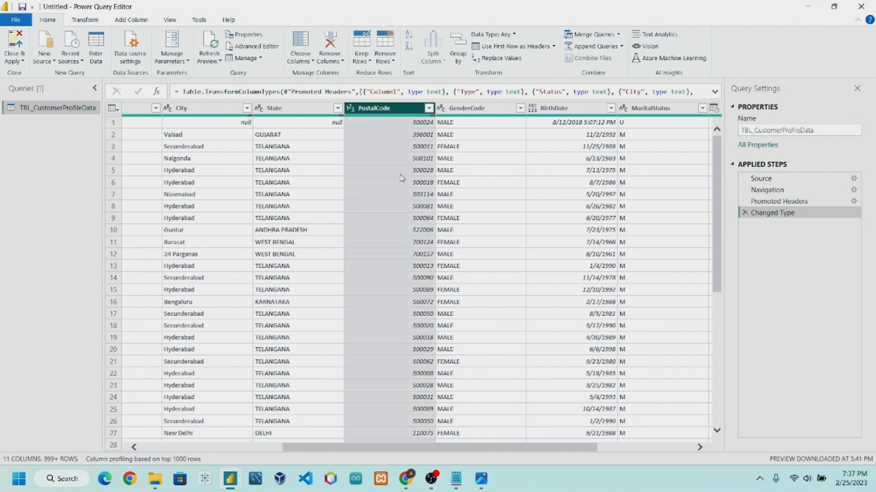
pyautogui.moveTo(450, 450); pyautogui.dragTo(500, 451)
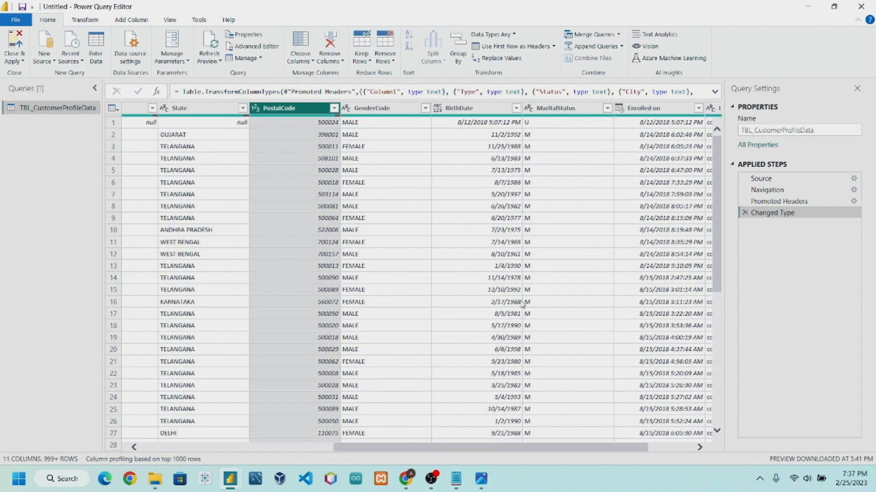
pyautogui.keyDown('ctrl'); pyautogui.click(474, 109); pyautogui.keyUp('ctrl')
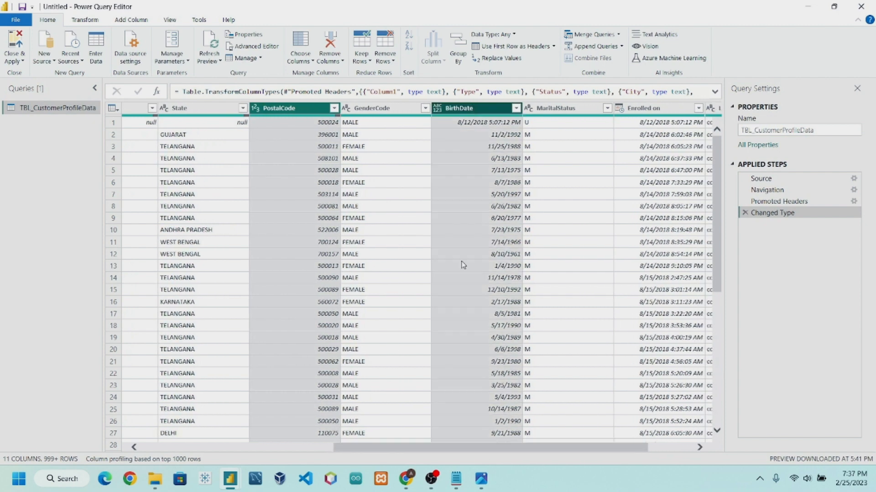
pyautogui.moveTo(462, 445); pyautogui.dragTo(579, 455)
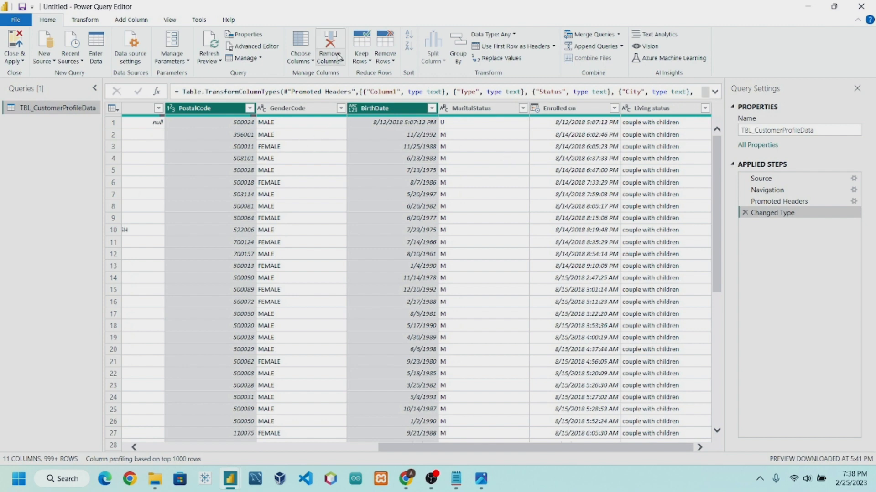
pyautogui.click(329, 41)
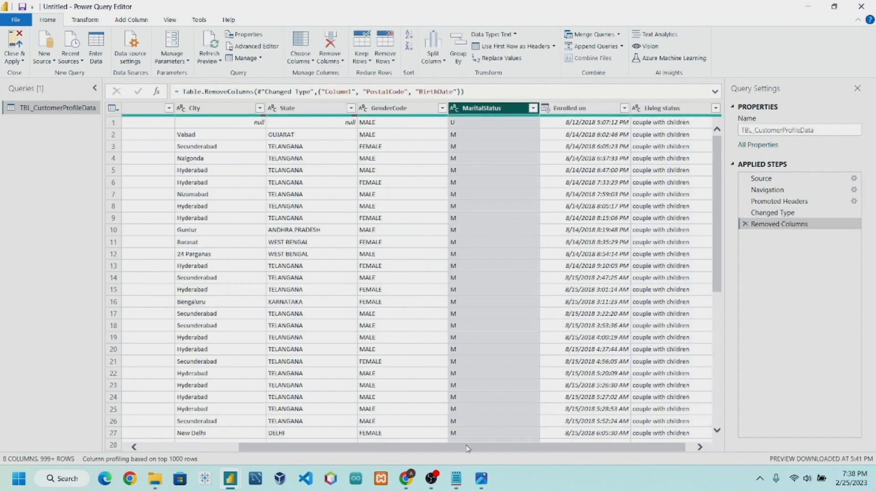
# Filter the City column to exclude the null and 24 Parganas values.
pyautogui.moveTo(468, 449); pyautogui.dragTo(266, 437)
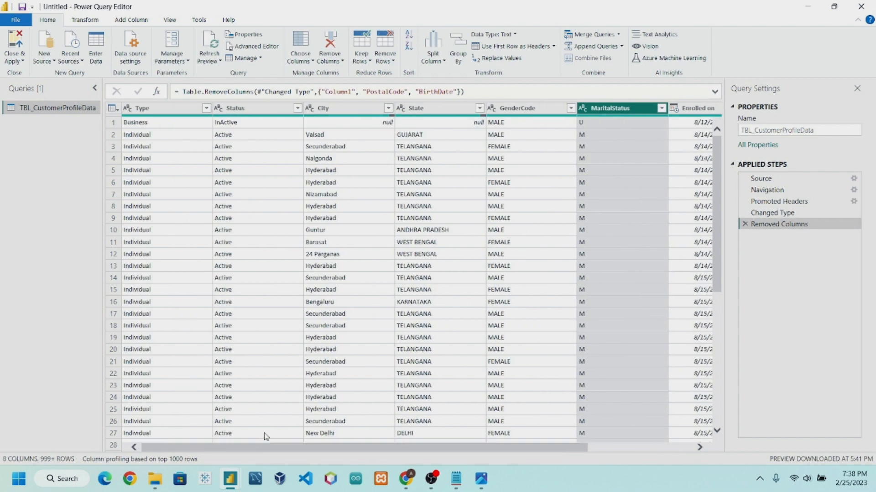
pyautogui.click(373, 127)
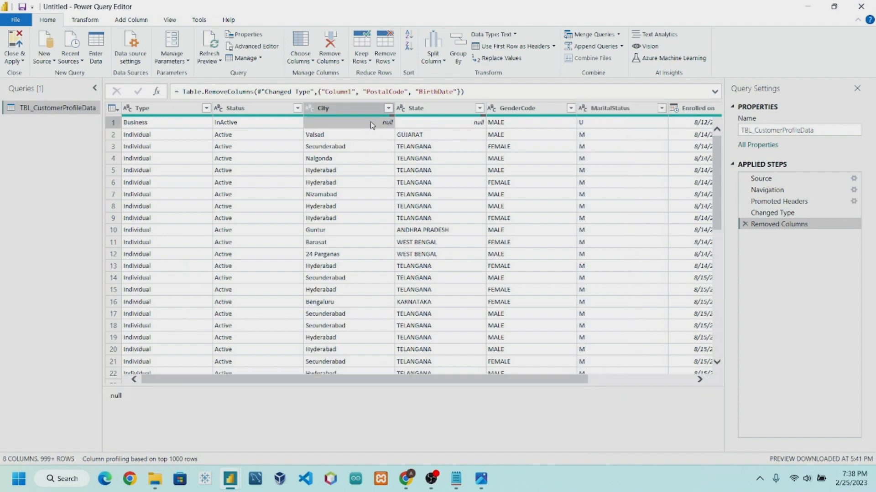
pyautogui.click(435, 126)
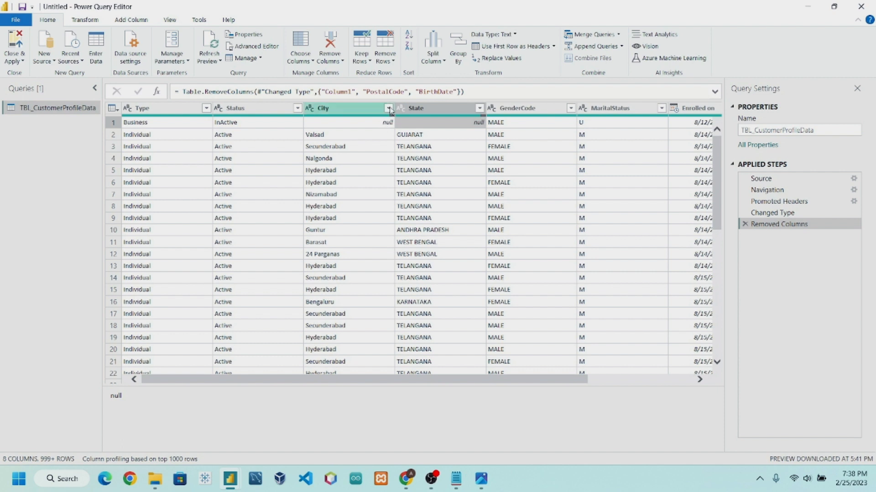
pyautogui.click(388, 108)
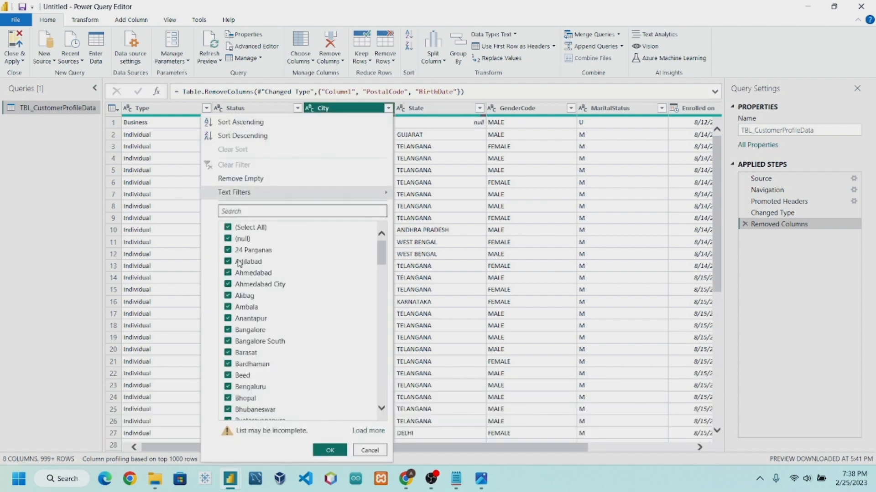
pyautogui.click(228, 238)
pyautogui.click(228, 250)
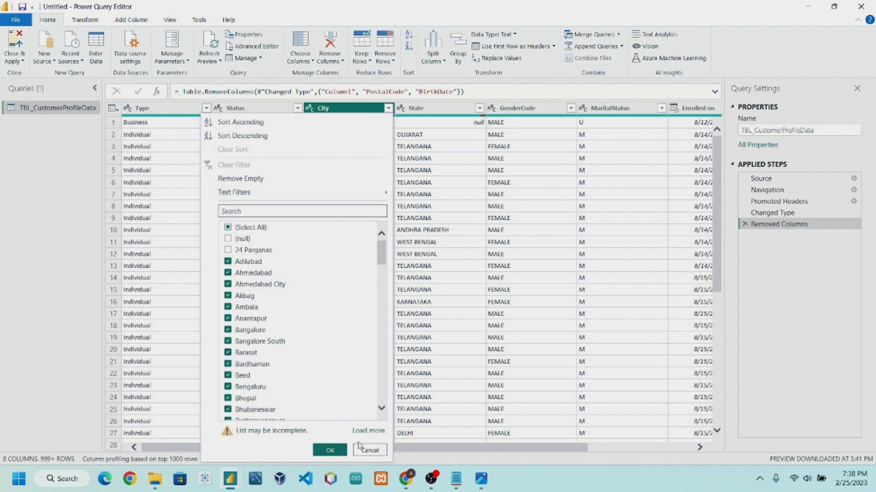
pyautogui.click(329, 450)
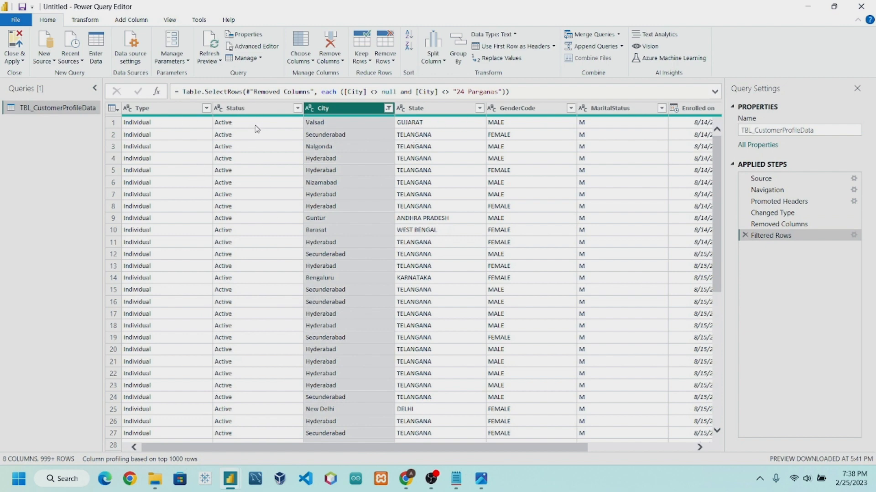
# Check the values in the Type column and remove that column from the table.
pyautogui.click(160, 109)
pyautogui.scroll(-3, 152, 228)
pyautogui.scroll(-8, 151, 261)
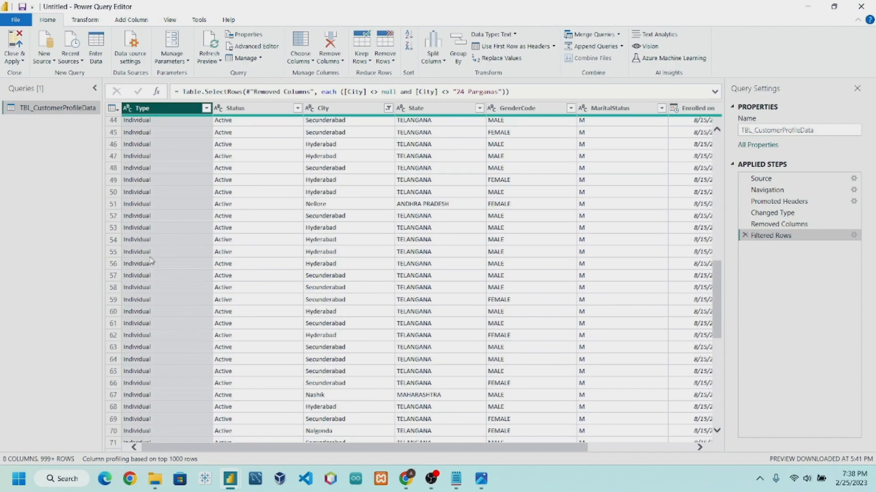
pyautogui.scroll(12, 152, 261)
pyautogui.scroll(-20, 151, 261)
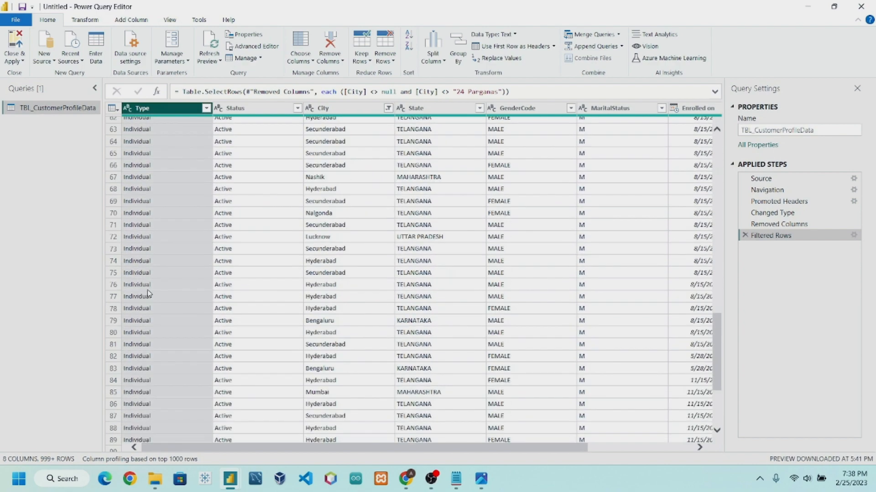
pyautogui.scroll(20, 151, 299)
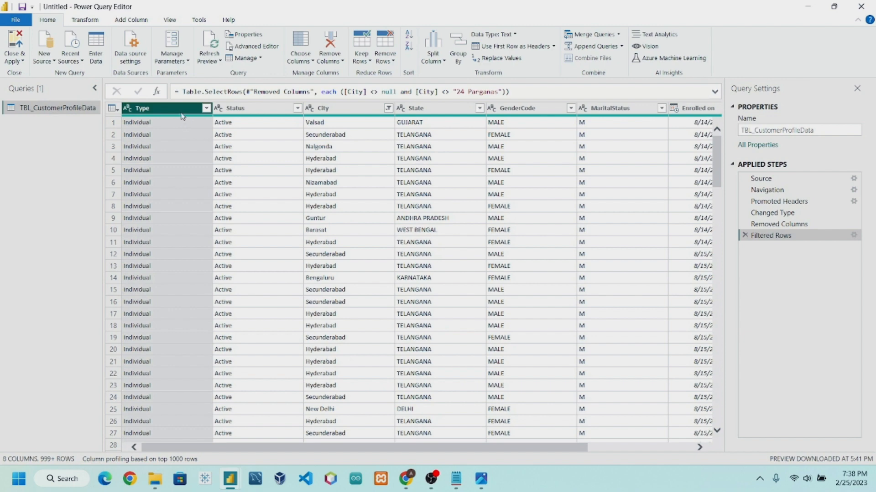
pyautogui.click(330, 43)
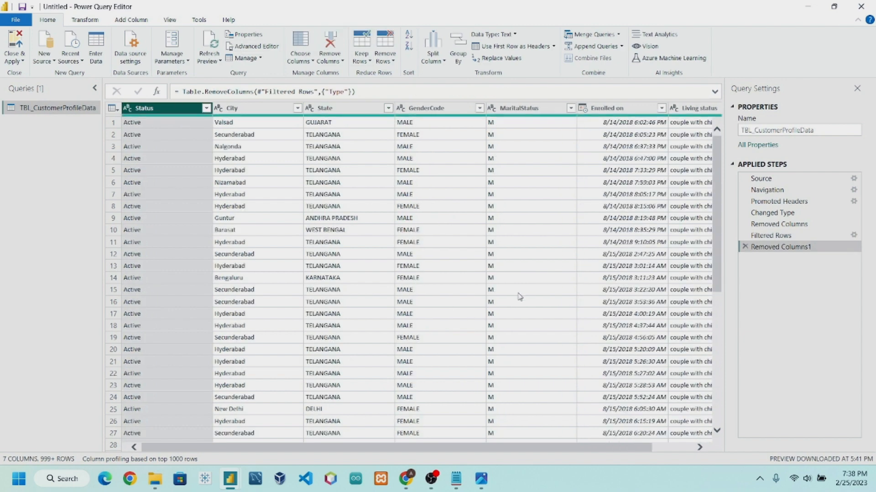
# Check the remaining columns and apply a City column filter that keeps all listed cities selected.
pyautogui.hscroll(3, 458, 456)
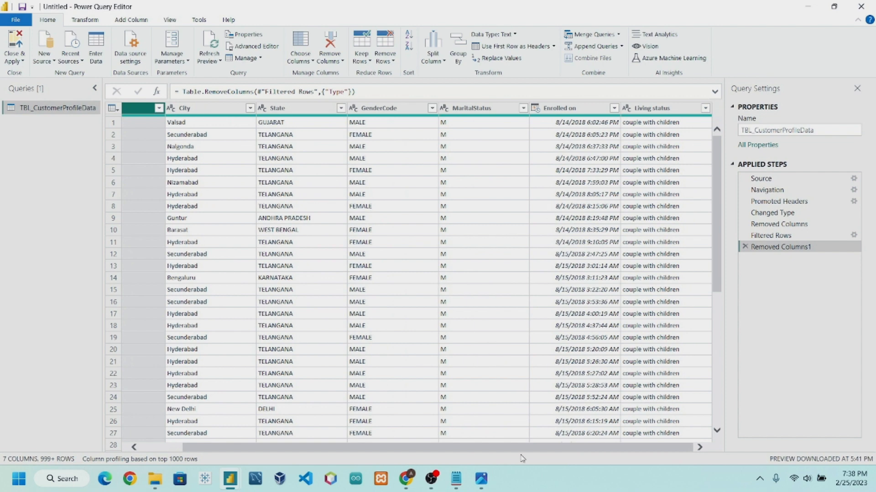
pyautogui.hscroll(-3, 522, 451)
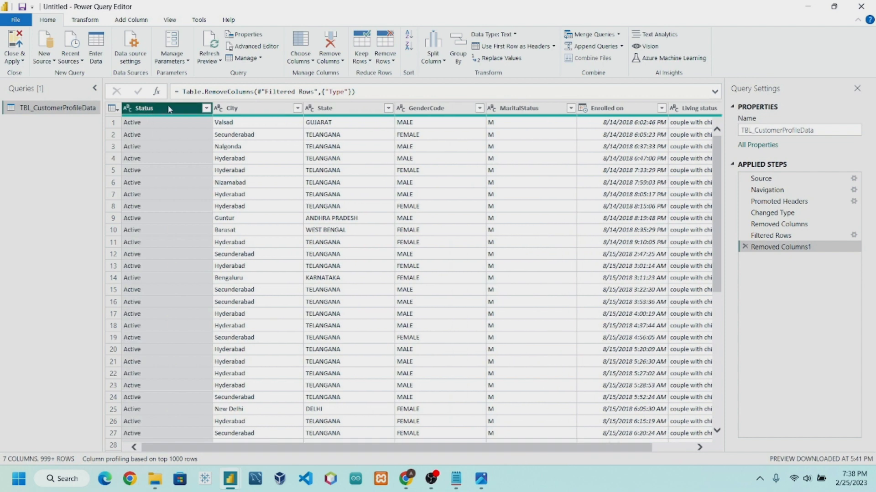
pyautogui.click(243, 108)
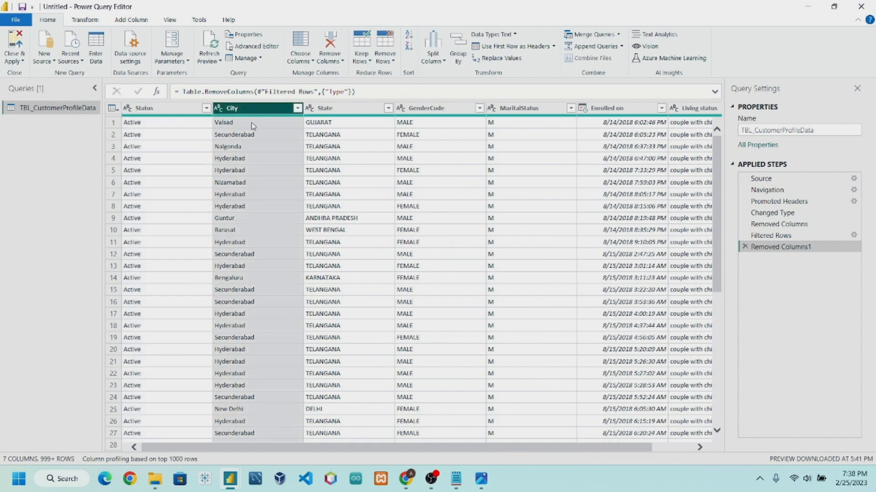
pyautogui.click(297, 109)
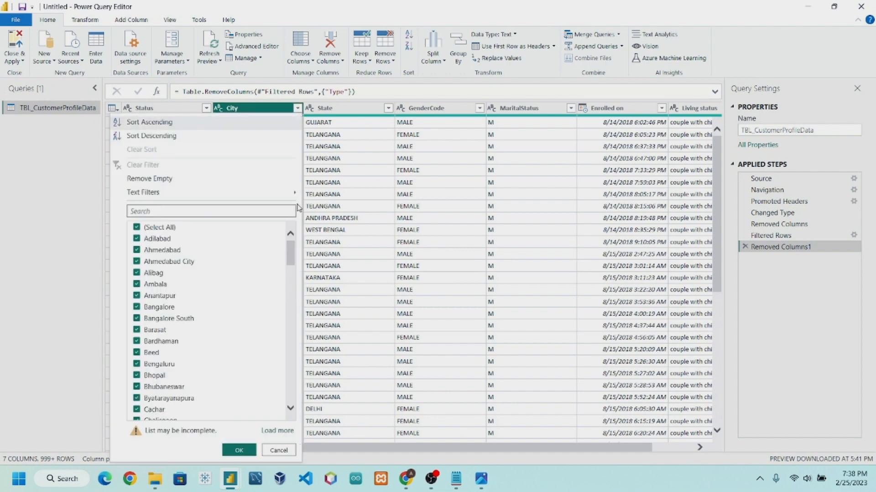
pyautogui.click(239, 451)
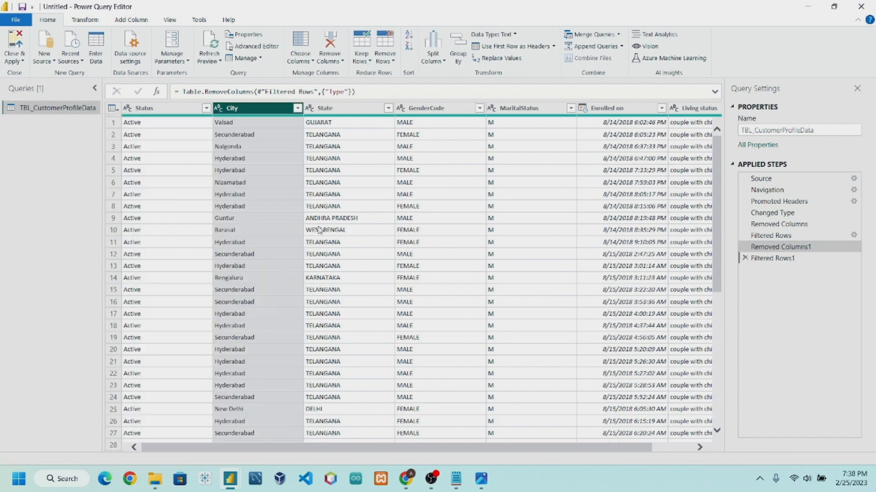
# Format the State column's text with Capitalize Each Word.
pyautogui.click(347, 110)
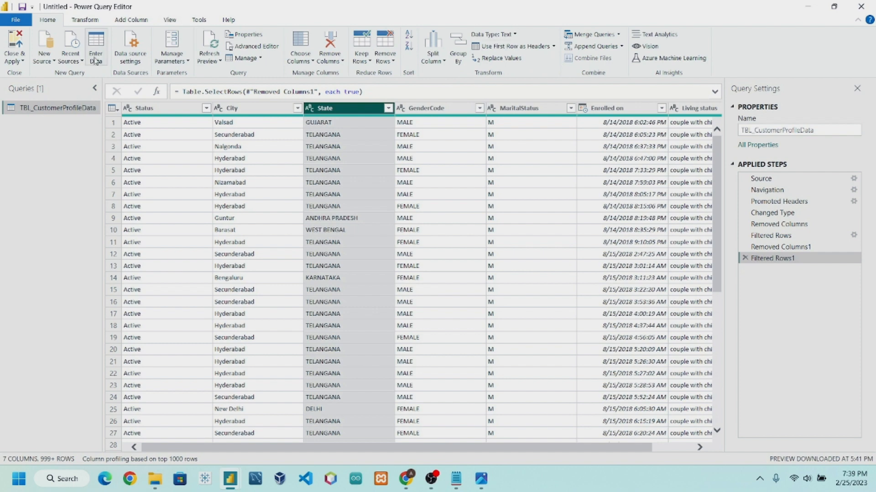
pyautogui.click(85, 19)
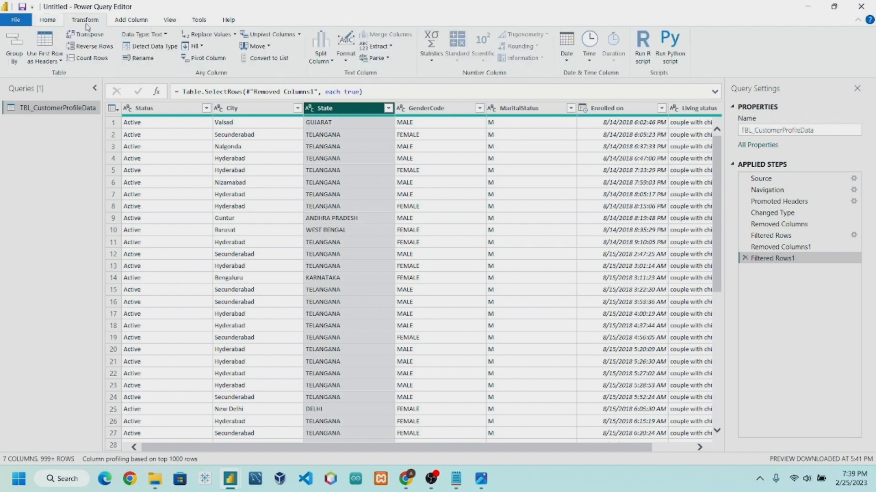
pyautogui.click(346, 52)
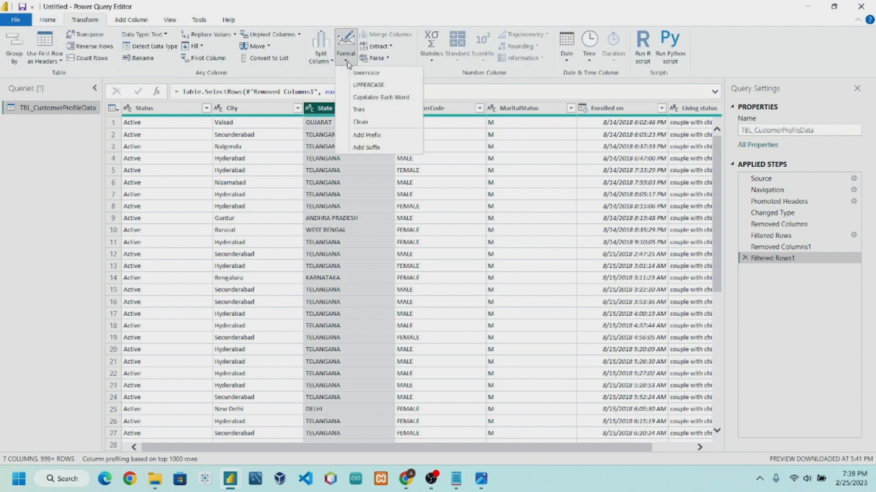
pyautogui.click(368, 97)
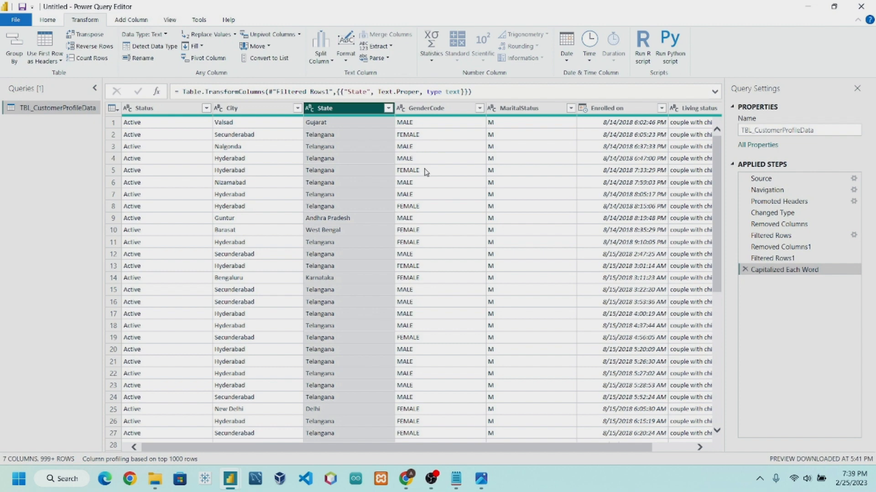
# Format the GenderCode column's text with Capitalize Each Word and rename the column Gender.
pyautogui.click(433, 109)
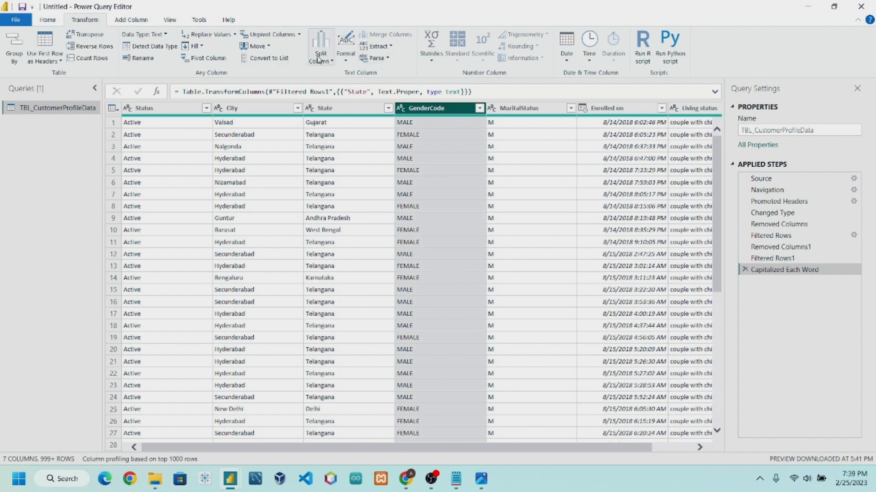
pyautogui.click(345, 54)
pyautogui.click(377, 99)
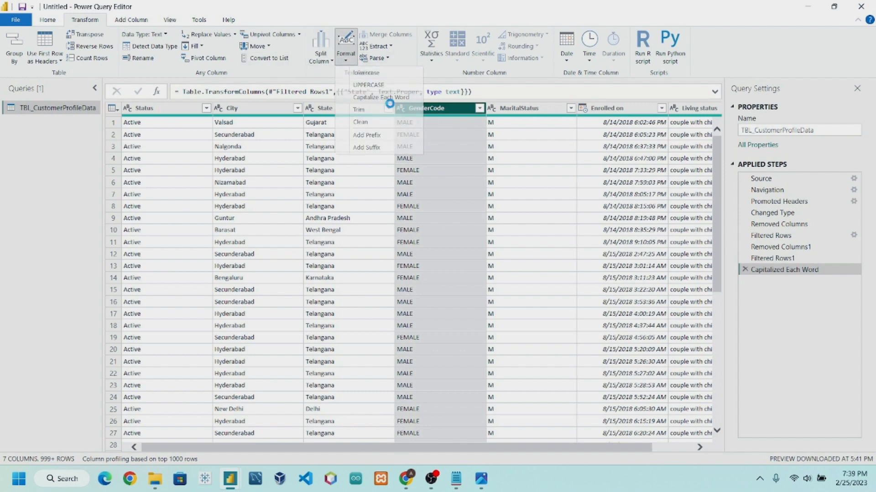
pyautogui.doubleClick(447, 108)
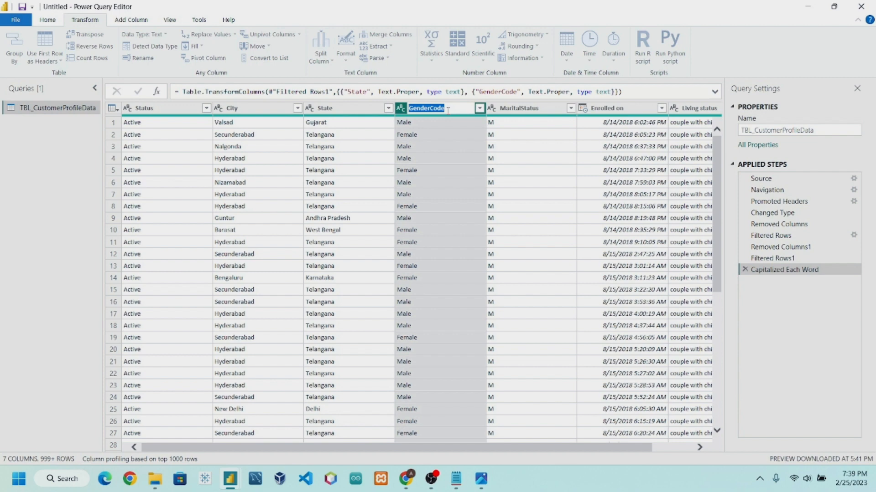
pyautogui.click(447, 110)
pyautogui.press('Return')
# Rename the MaritalStatus column as Marital Status.
pyautogui.doubleClick(513, 108)
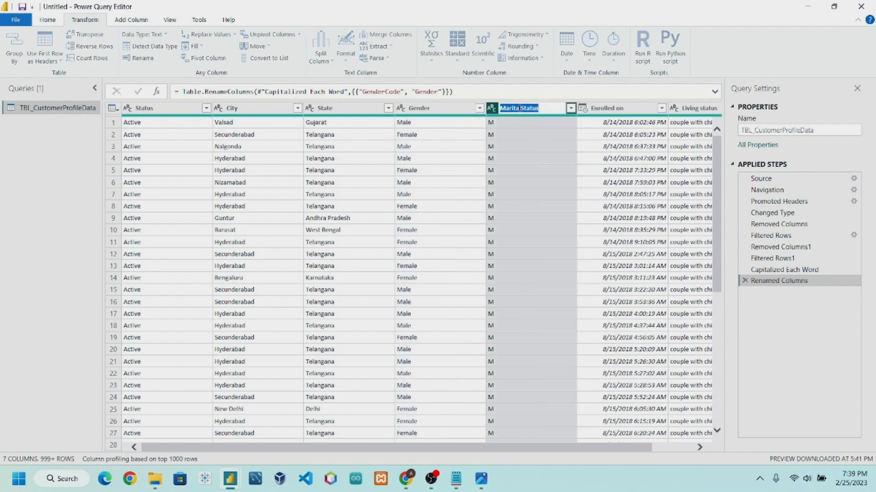
pyautogui.click(525, 109)
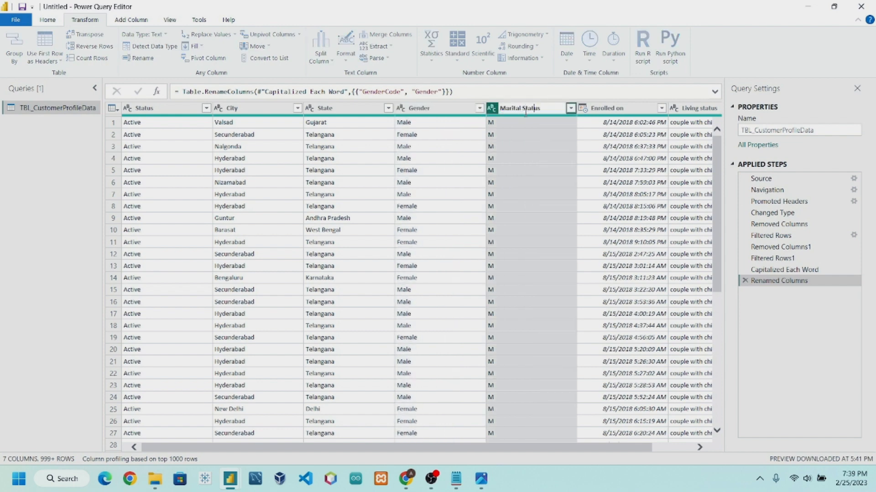
pyautogui.press('Return')
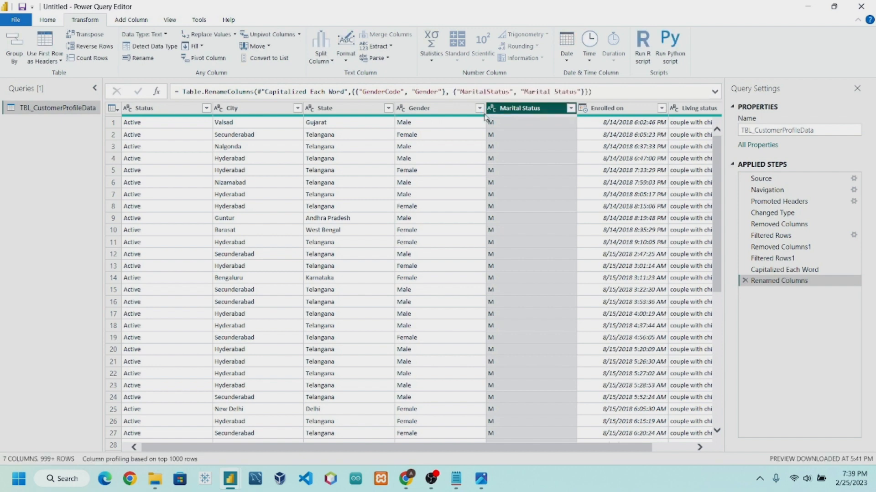
# Examine the Marital Status column's entries and its list of distinct values without applying a filter.
pyautogui.click(513, 122)
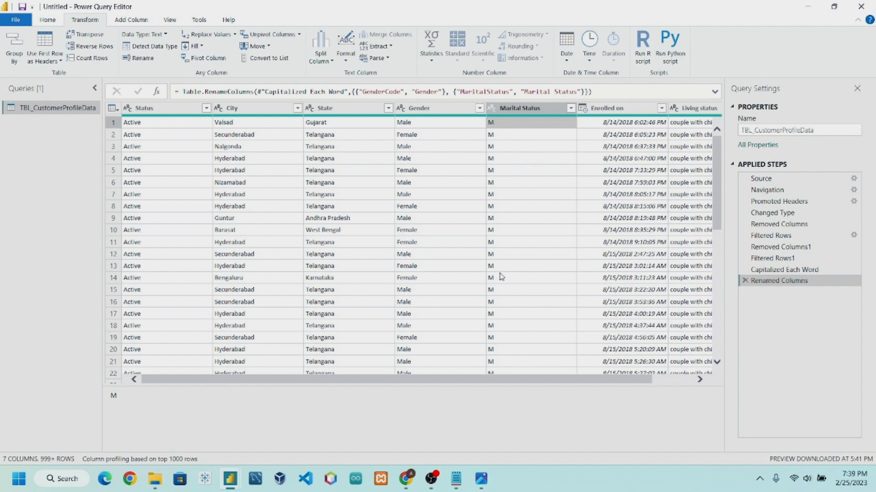
pyautogui.scroll(-5, 500, 278)
pyautogui.scroll(5, 501, 282)
pyautogui.scroll(-10, 506, 197)
pyautogui.scroll(10, 506, 214)
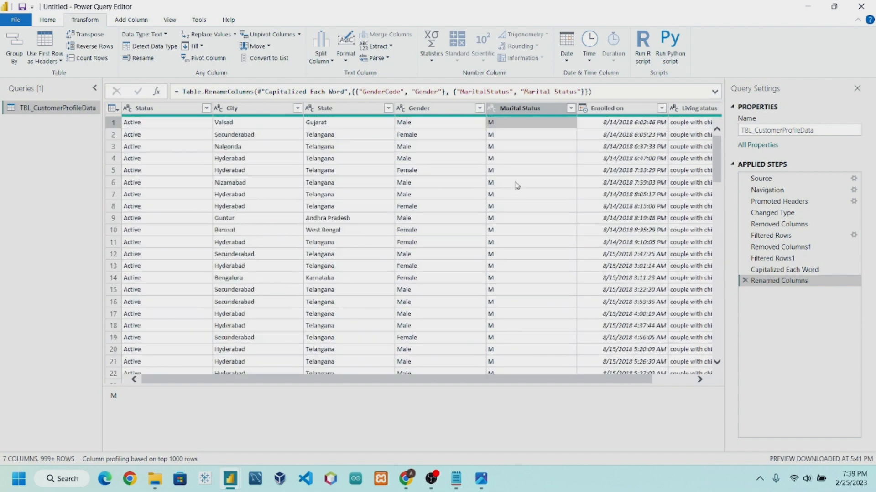
pyautogui.click(571, 108)
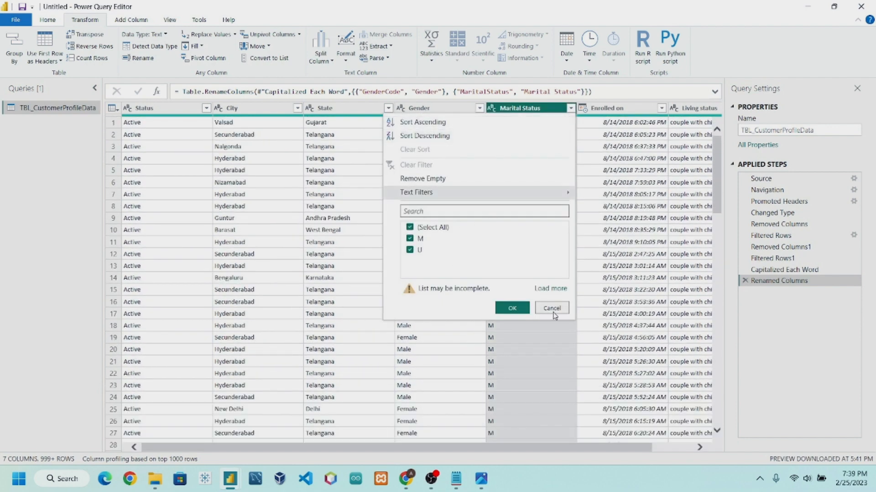
pyautogui.click(556, 312)
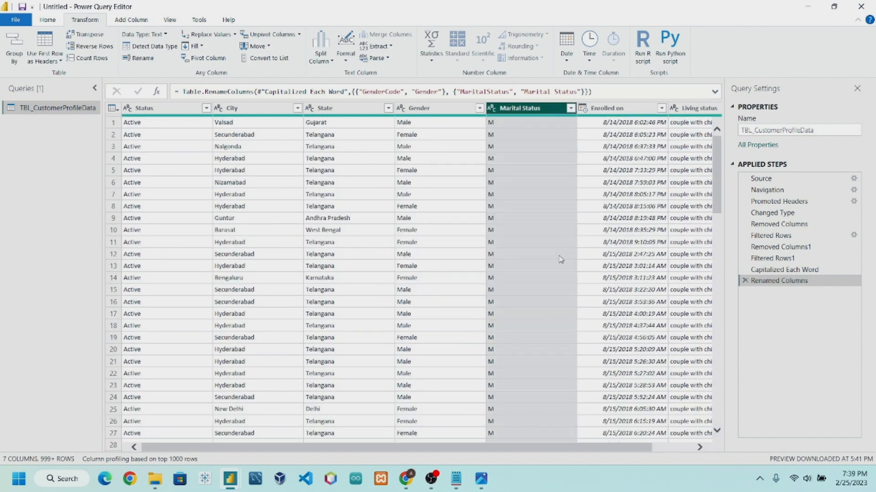
# Replace the value M with Married in the Marital Status column and look over the rows.
pyautogui.click(514, 122)
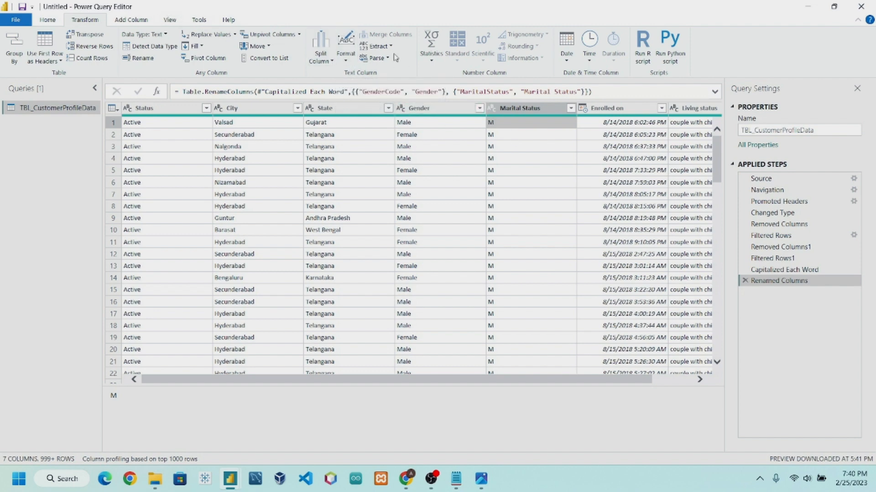
pyautogui.click(49, 20)
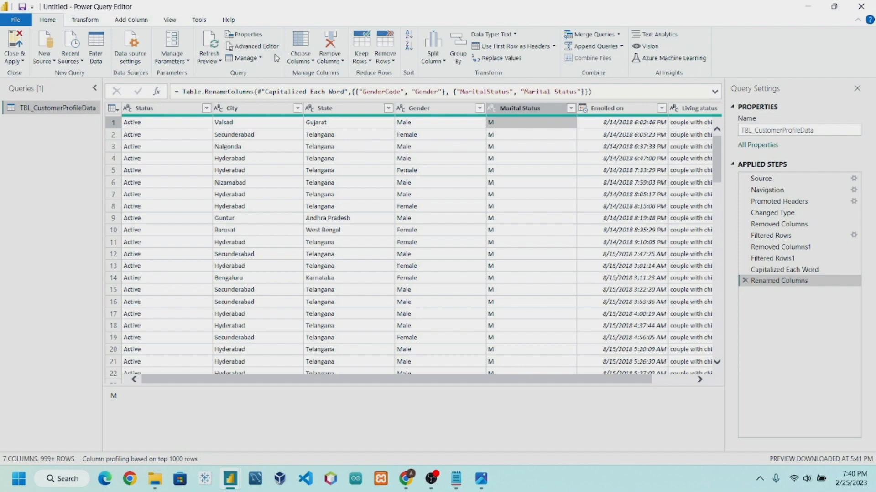
pyautogui.click(96, 22)
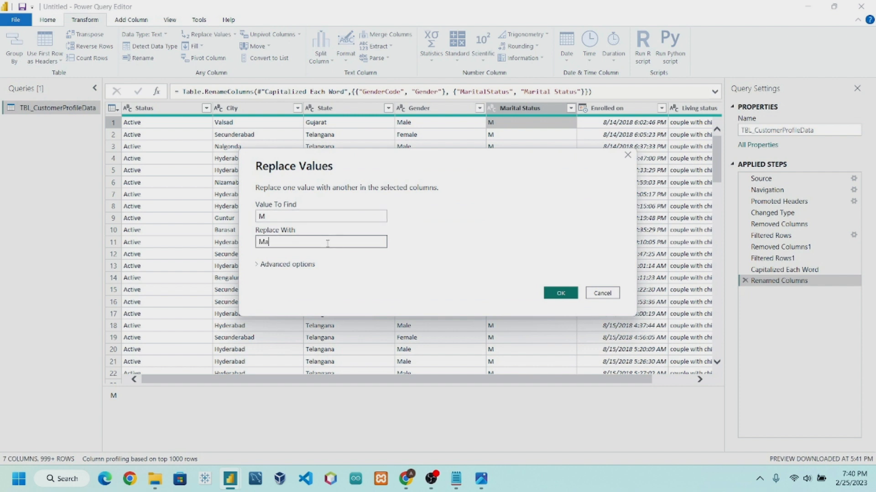
pyautogui.press('Return')
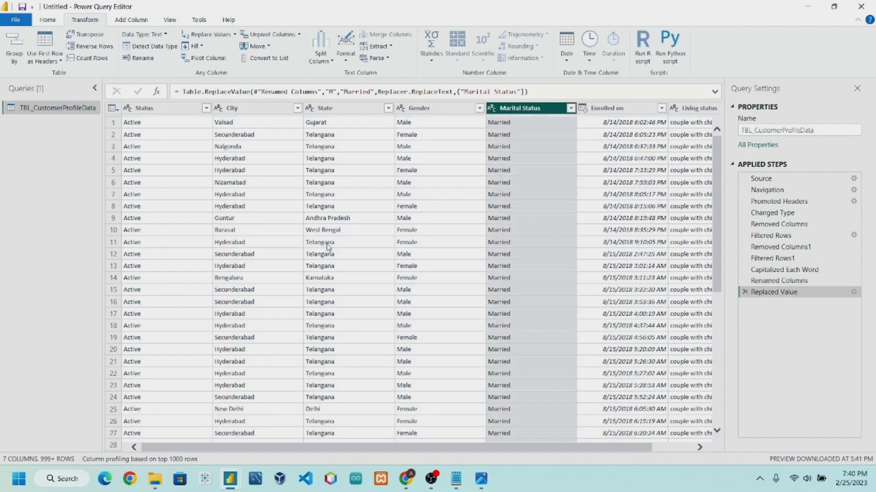
pyautogui.scroll(-5, 507, 160)
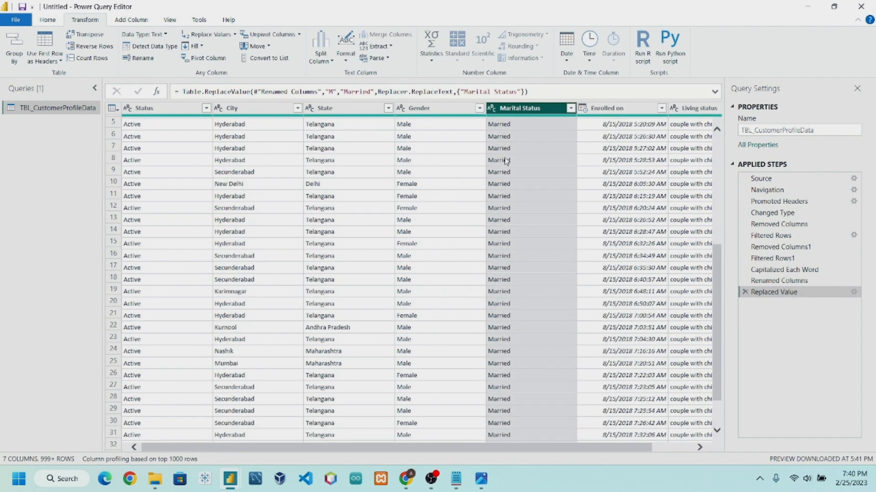
pyautogui.scroll(6, 507, 160)
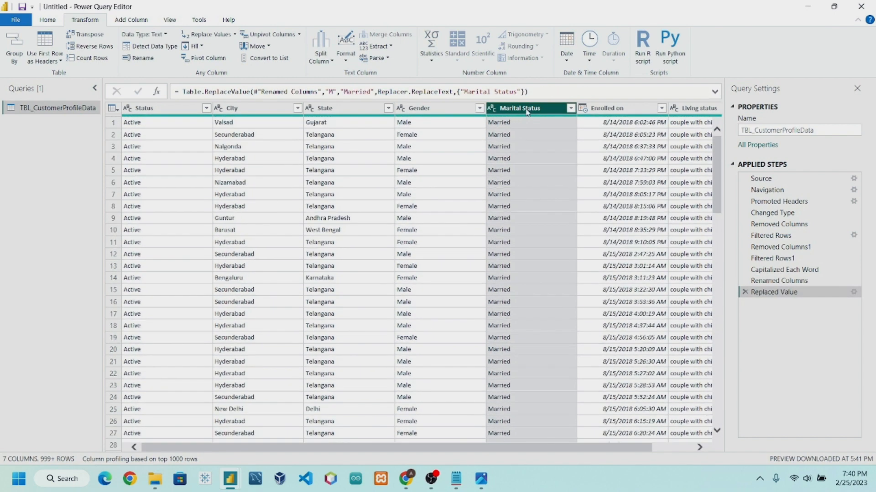
# Replace the value U with Unmarried in the Marital Status column and apply a filter that keeps all its values.
pyautogui.click(194, 37)
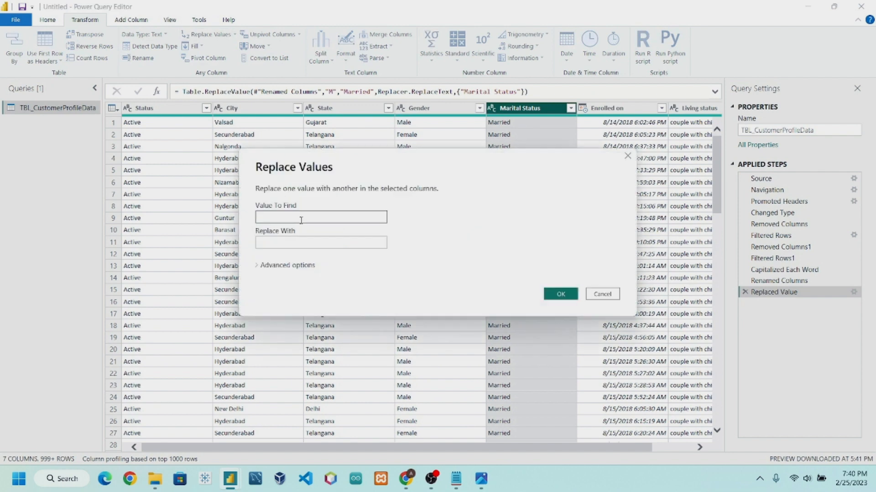
pyautogui.click(288, 242)
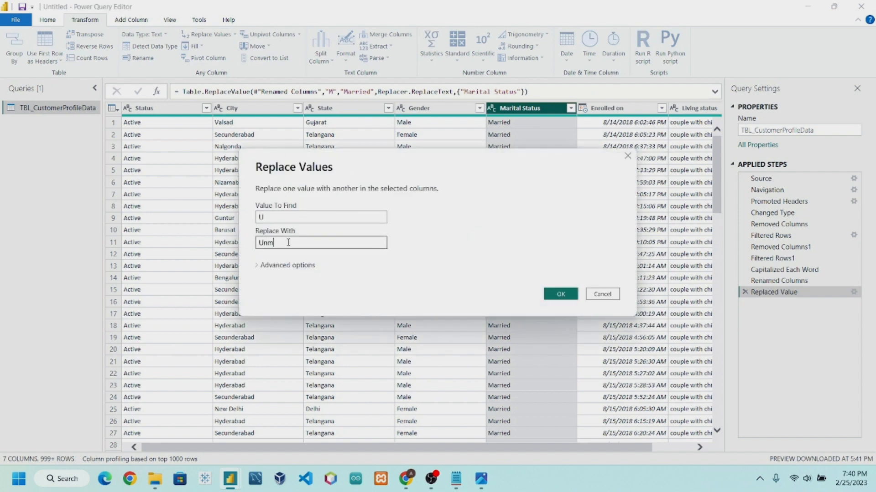
pyautogui.press('Return')
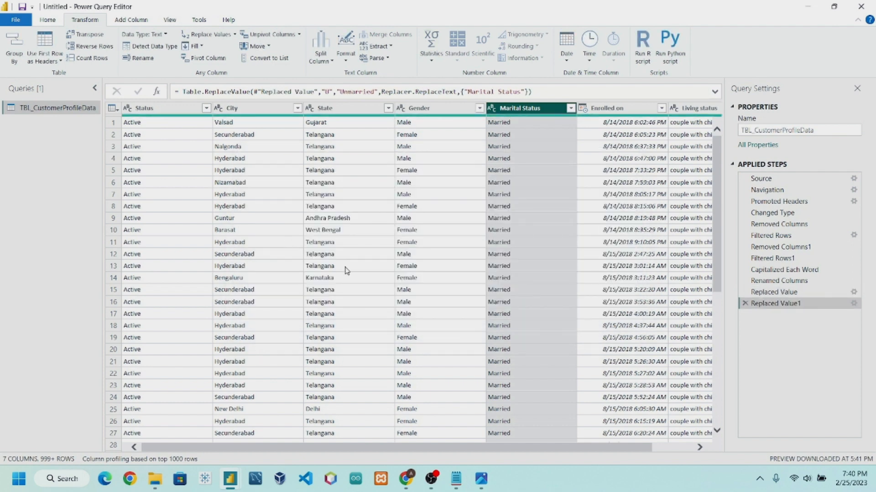
pyautogui.click(571, 108)
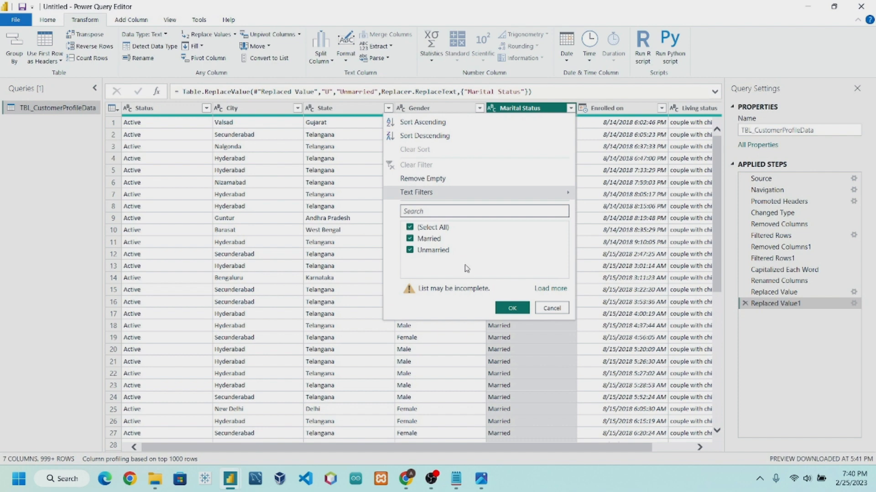
pyautogui.click(512, 309)
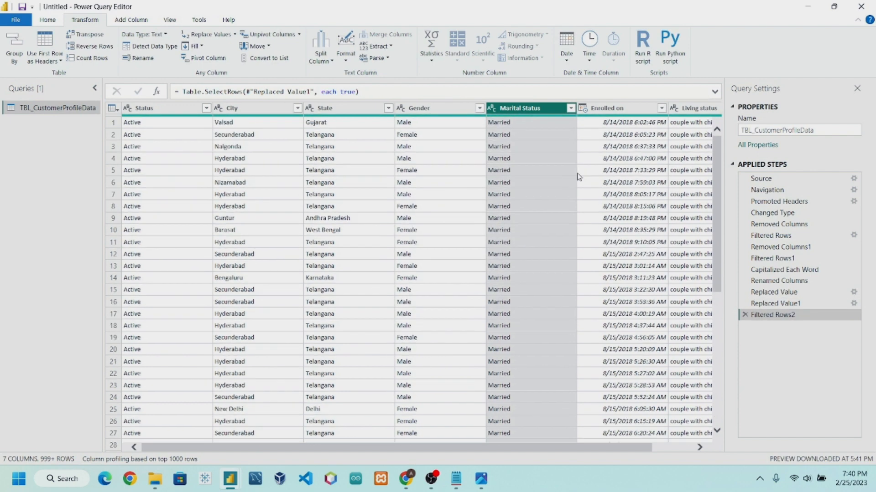
# Split the Enrolled on column into date and time using a custom space delimiter at the left-most occurrence.
pyautogui.click(620, 109)
pyautogui.moveTo(586, 448); pyautogui.dragTo(627, 448)
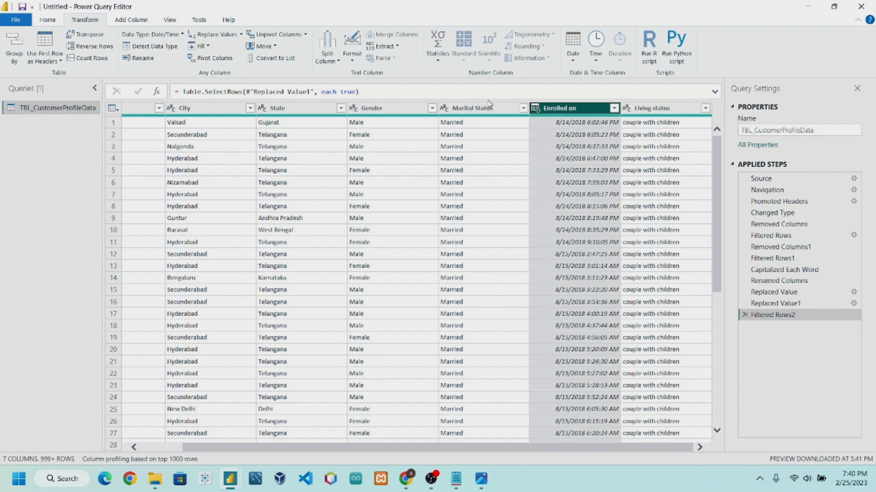
pyautogui.click(338, 60)
pyautogui.click(364, 84)
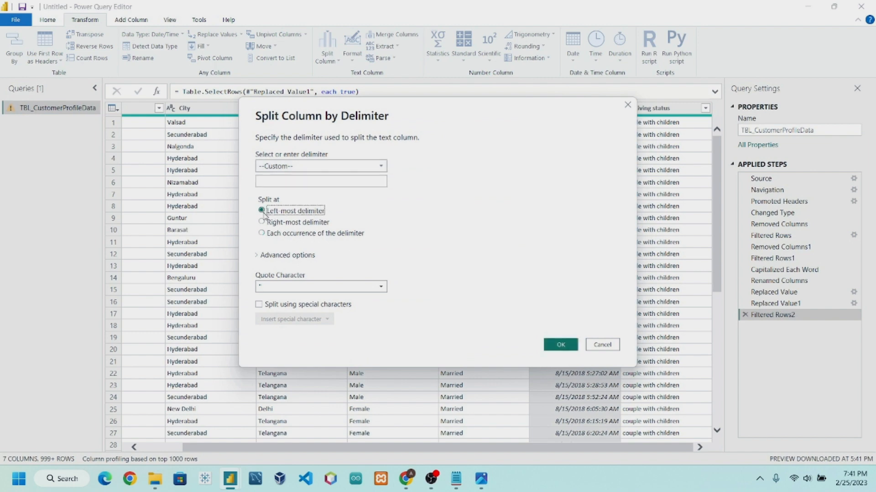
pyautogui.click(562, 345)
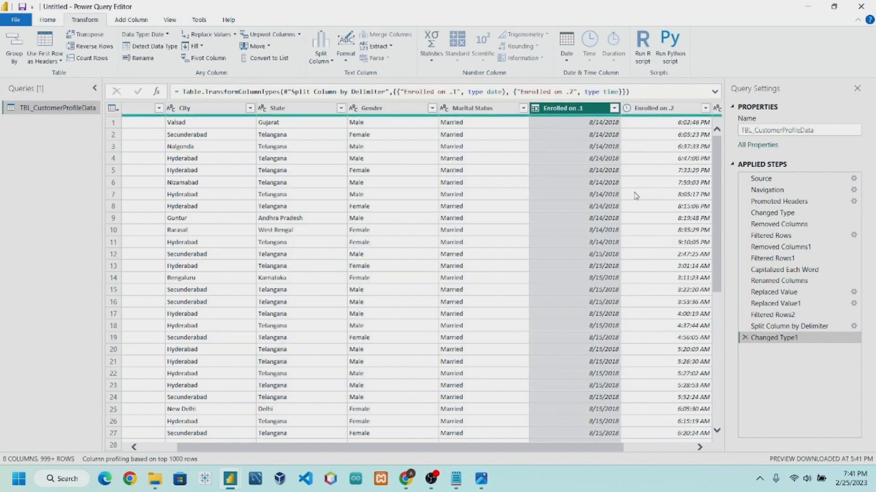
# Rename the Enrolled on .2 column as Time.
pyautogui.moveTo(578, 447); pyautogui.dragTo(643, 447)
pyautogui.click(575, 110)
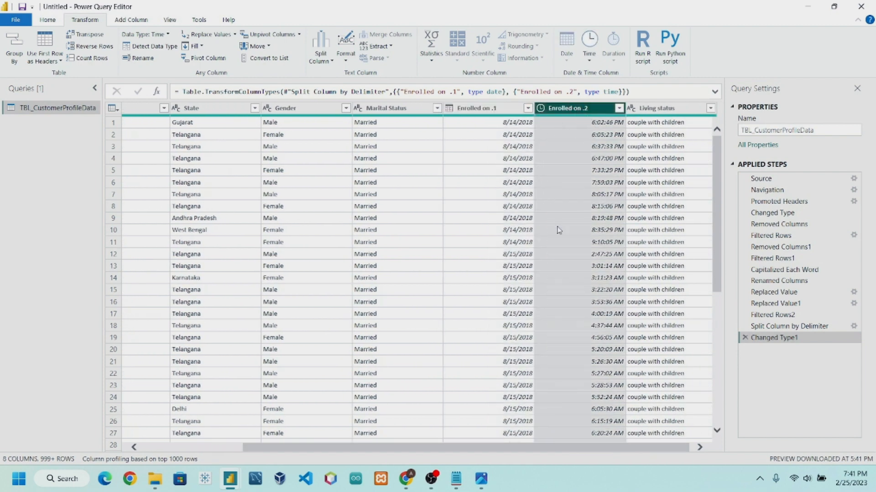
pyautogui.doubleClick(575, 109)
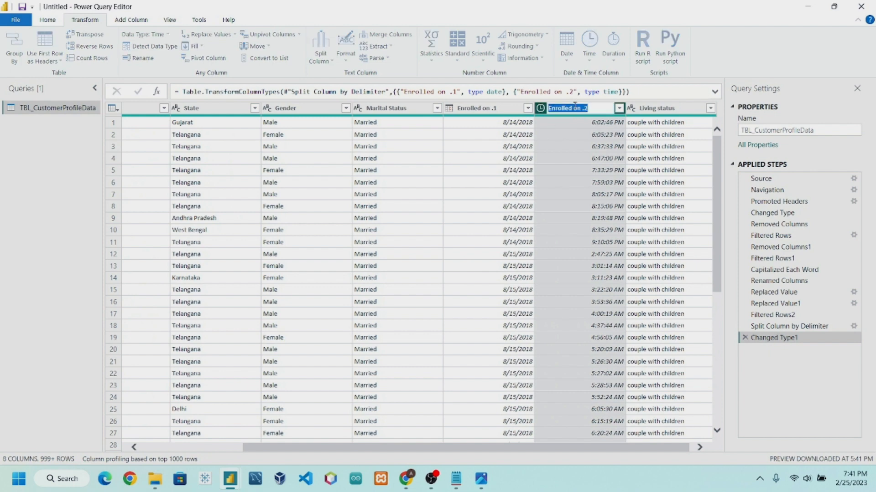
pyautogui.write('Time')
pyautogui.press('Return')
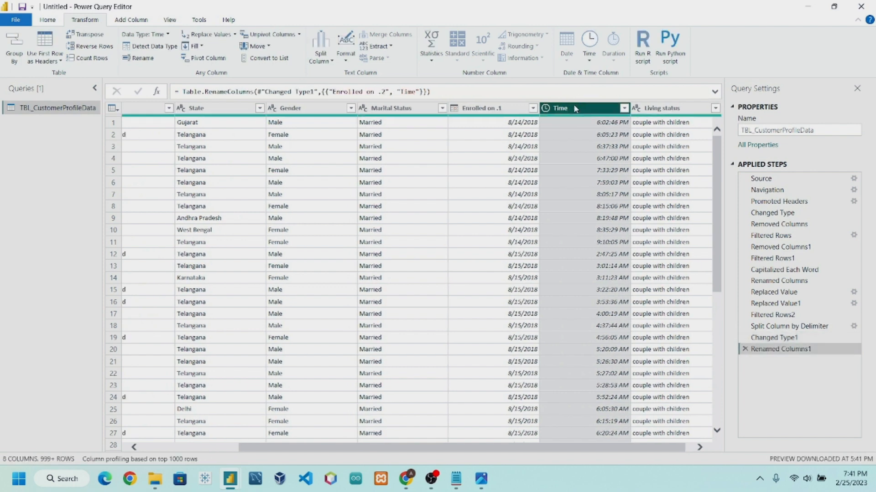
# Split the Enrolled on .1 date column by the custom delimiter / at the right-most occurrence.
pyautogui.click(497, 112)
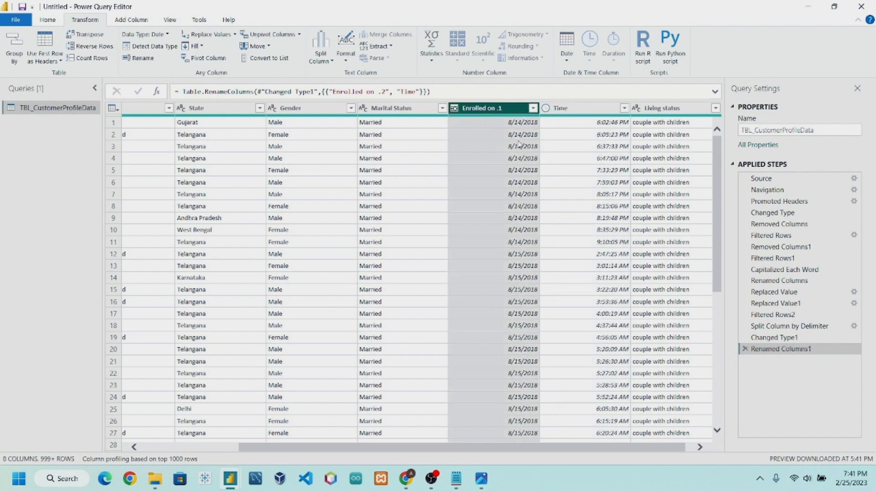
pyautogui.scroll(-3, 503, 338)
pyautogui.scroll(3, 508, 331)
pyautogui.click(327, 55)
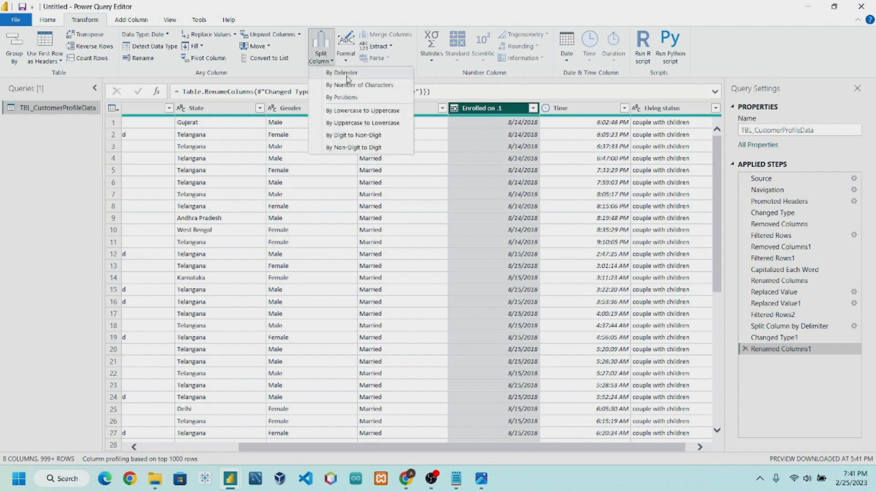
pyautogui.click(349, 74)
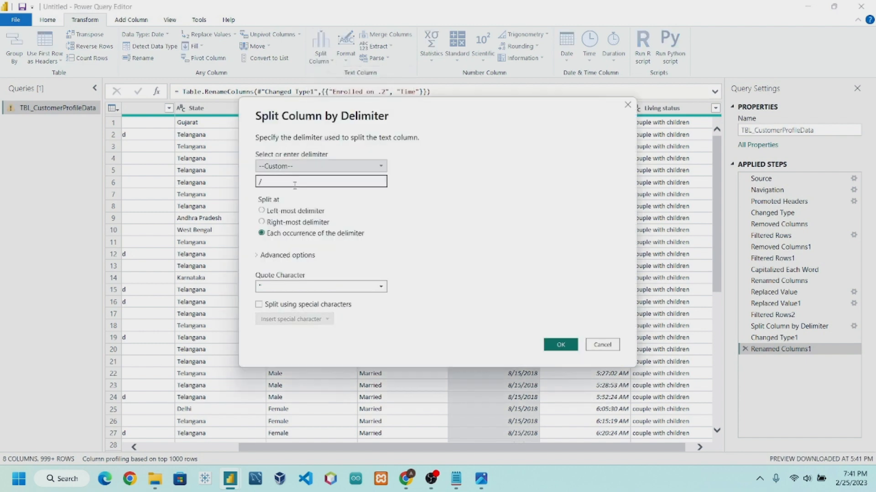
pyautogui.click(267, 223)
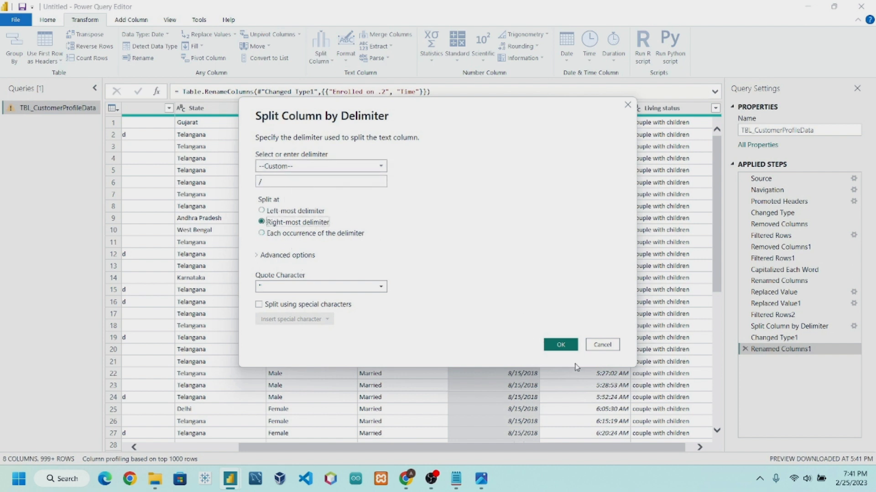
pyautogui.click(568, 348)
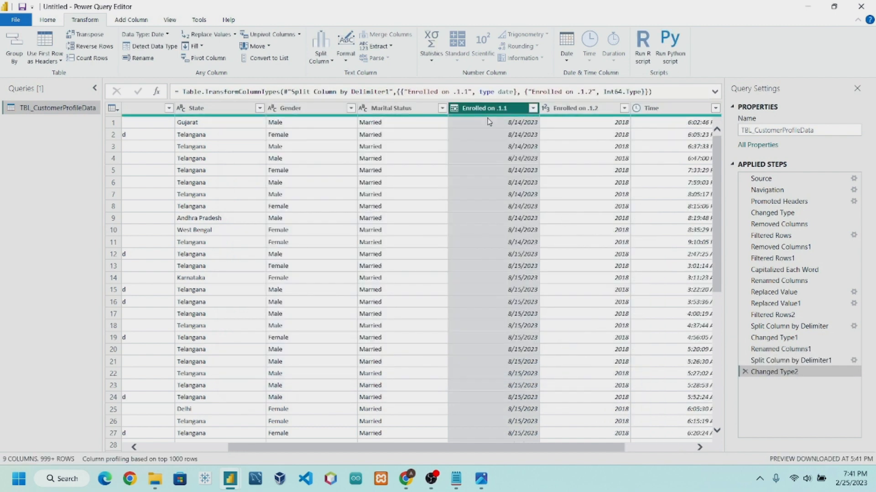
# Rename the Enrolled on .1.2 column as Year.
pyautogui.doubleClick(578, 108)
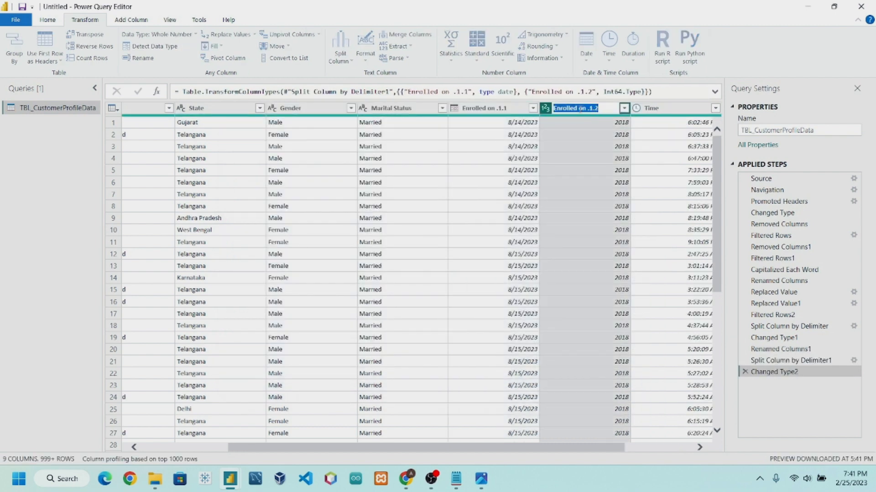
pyautogui.write('Year')
pyautogui.press('Return')
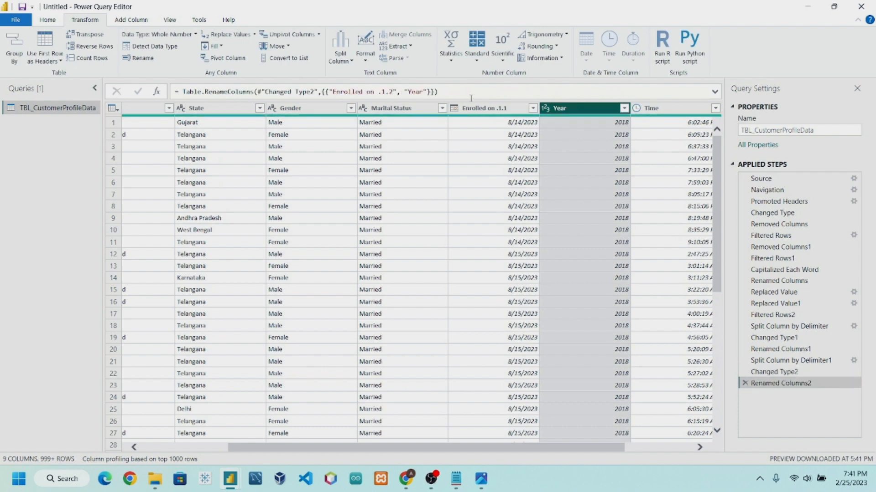
# Remove the Enrolled on .1.1 column from the customer profile table.
pyautogui.click(489, 109)
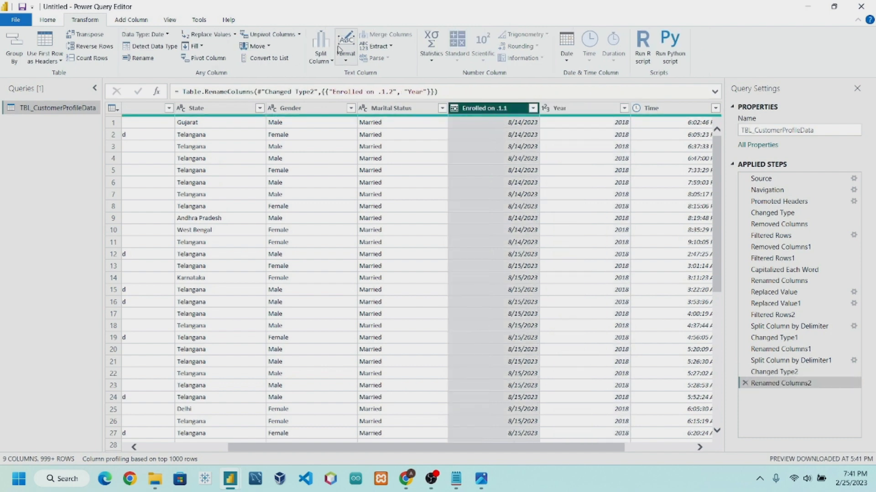
pyautogui.click(48, 20)
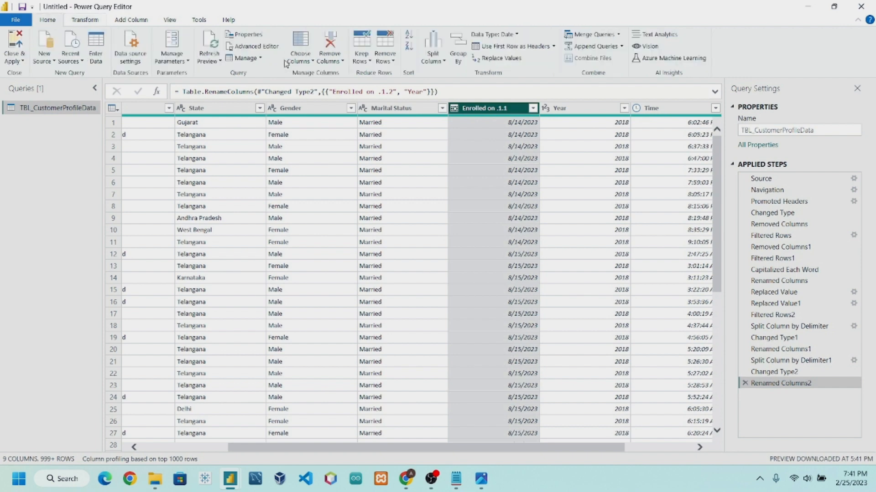
pyautogui.click(329, 46)
# Examine the Living status column's rows and its list of distinct filter values, leaving the filter unchanged.
pyautogui.moveTo(505, 449); pyautogui.dragTo(514, 449)
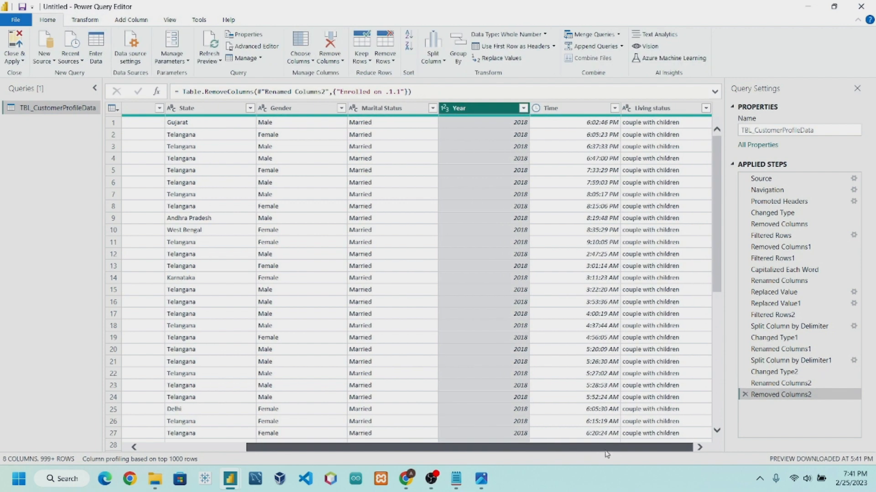
pyautogui.click(653, 110)
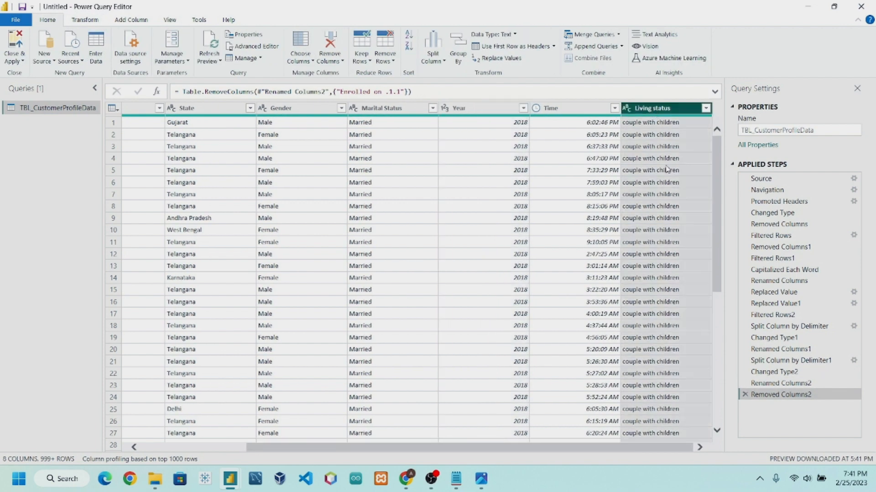
pyautogui.scroll(-7, 653, 249)
pyautogui.scroll(-20, 653, 248)
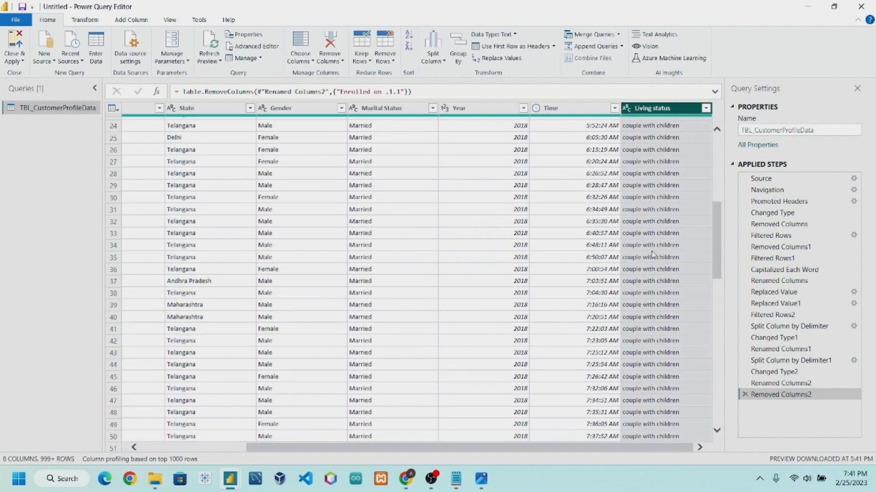
pyautogui.scroll(20, 653, 258)
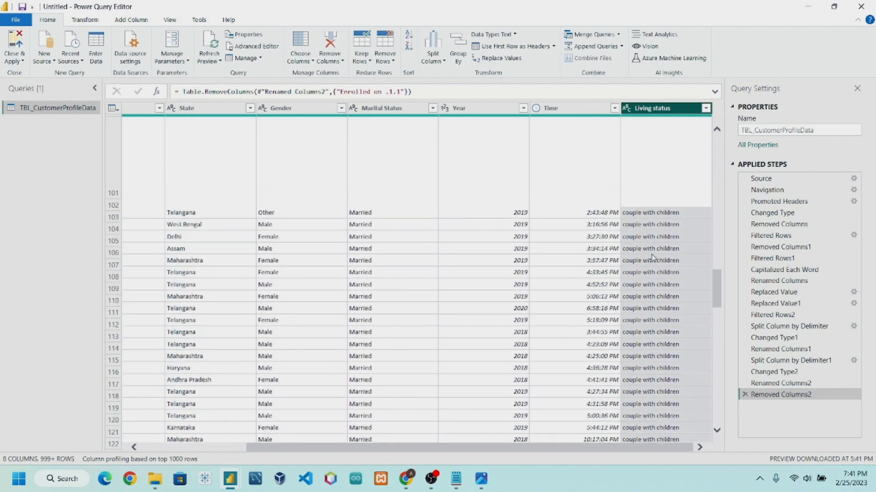
pyautogui.click(706, 109)
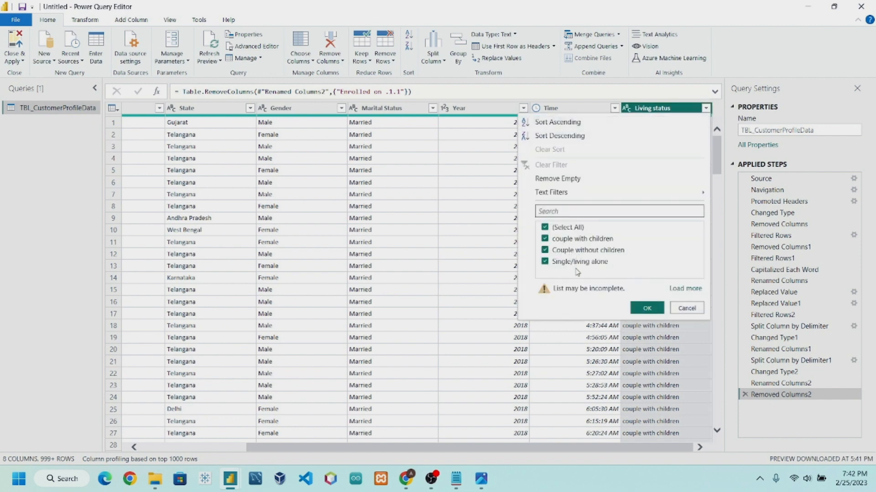
pyautogui.click(686, 308)
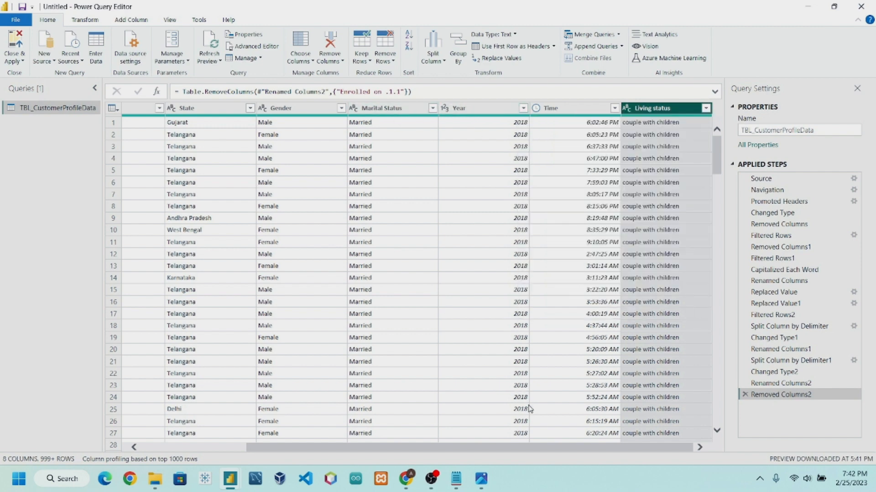
# Review the Status, City, State and Gender columns, including the distinct State values, without applying a filter.
pyautogui.moveTo(536, 450); pyautogui.dragTo(430, 450)
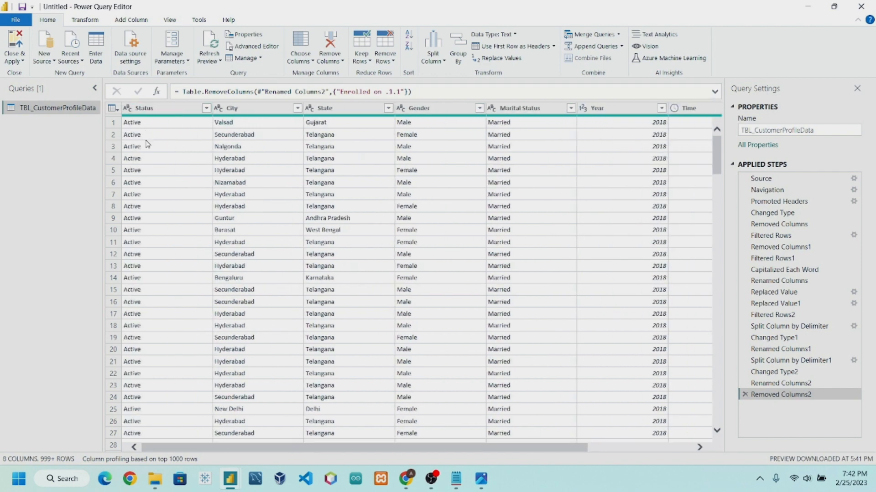
pyautogui.click(156, 112)
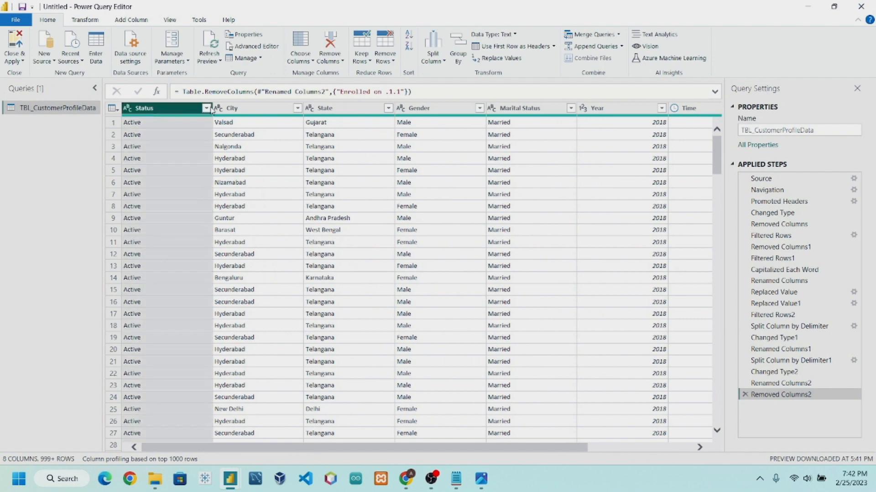
pyautogui.click(206, 108)
pyautogui.click(264, 112)
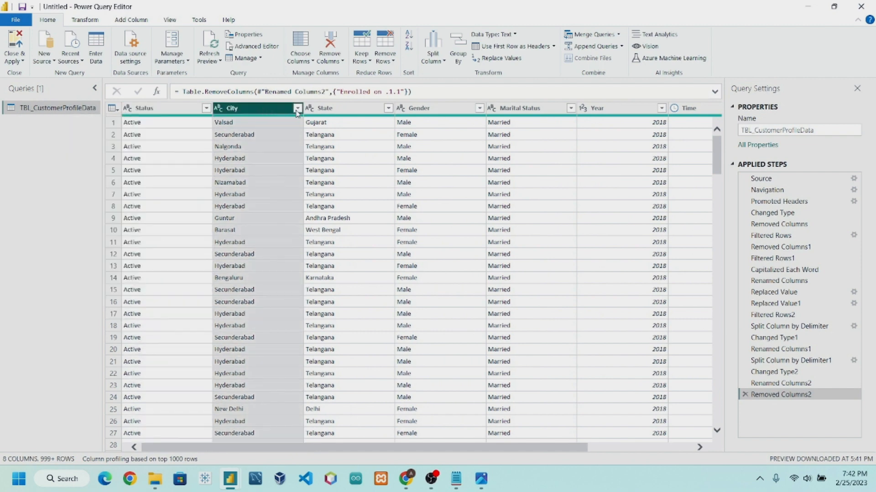
pyautogui.click(297, 108)
pyautogui.click(376, 114)
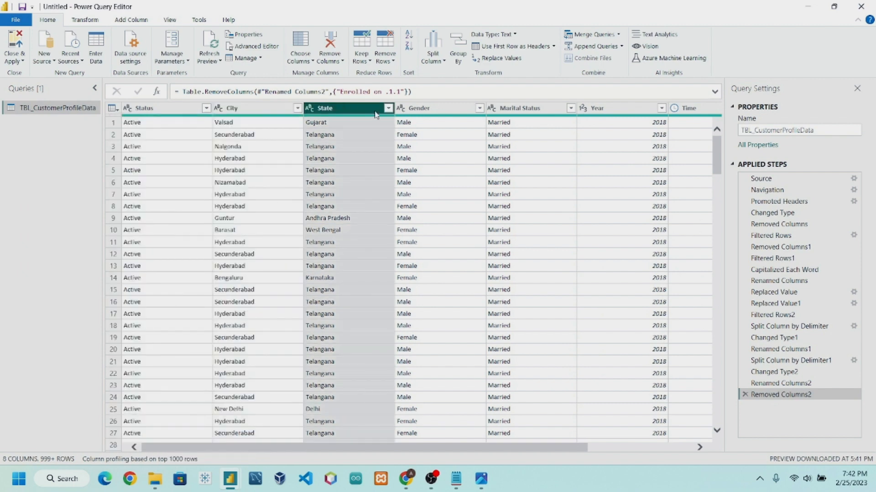
pyautogui.click(388, 108)
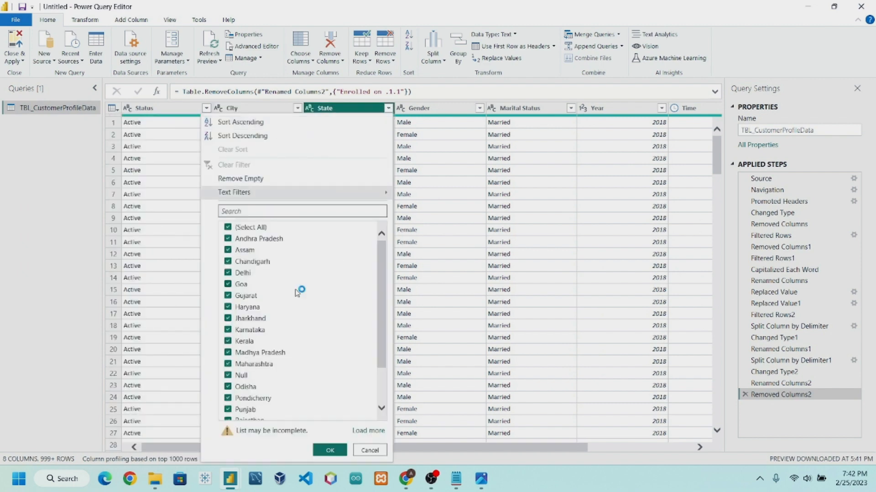
pyautogui.click(440, 120)
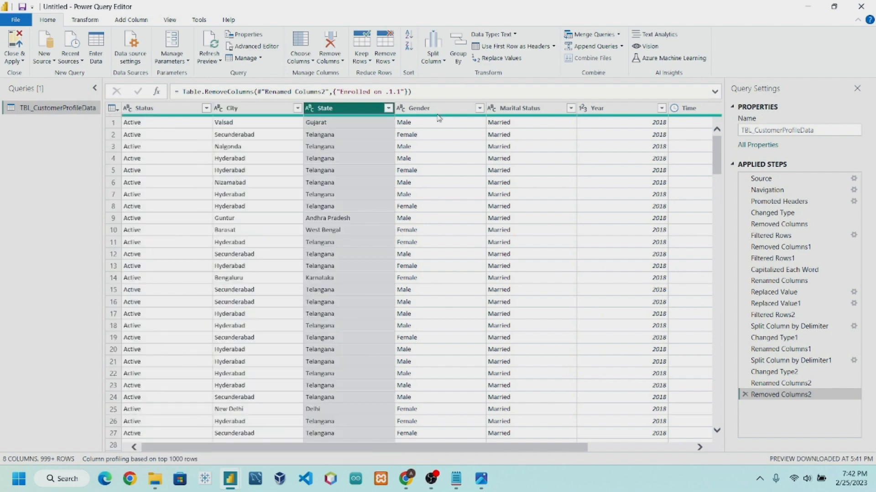
pyautogui.click(438, 111)
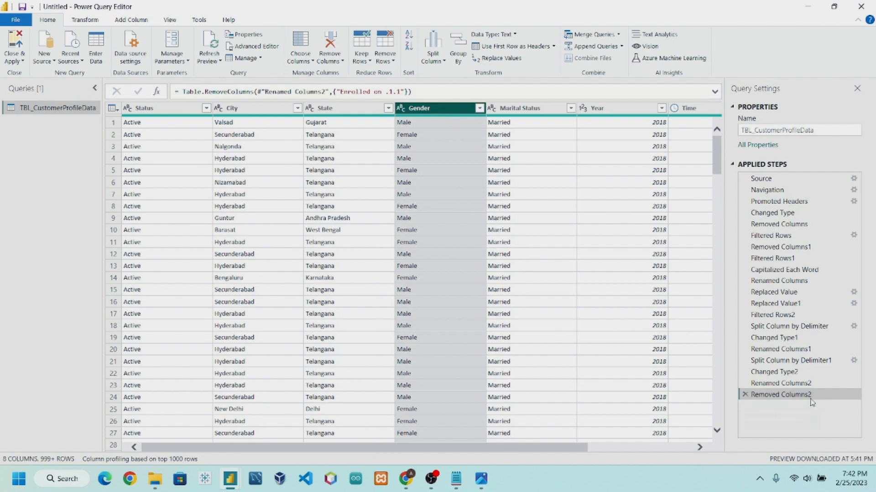
# Rename the TBL_CustomerProfileData query as Email Marketing.
pyautogui.doubleClick(816, 130)
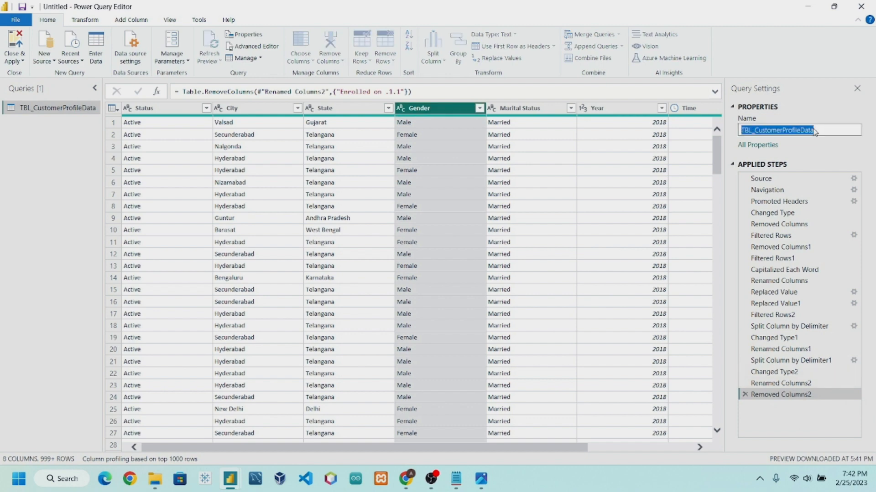
pyautogui.write('Email Marketing')
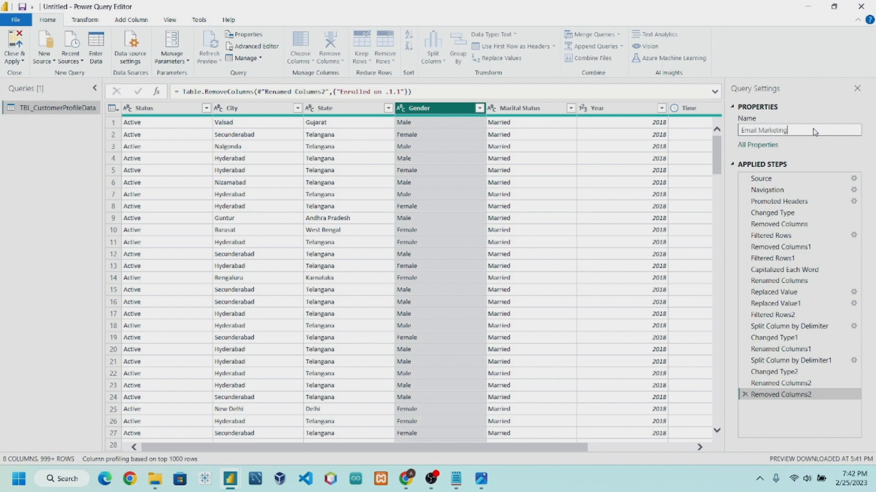
pyautogui.press('Return')
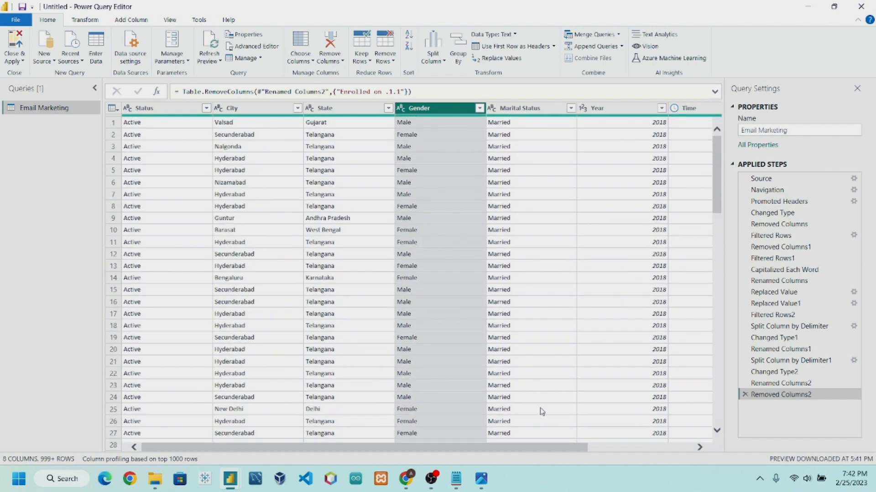
# Check the cleaned columns, close the query editor and apply the changes to load the data into the report.
pyautogui.moveTo(485, 455); pyautogui.dragTo(657, 455)
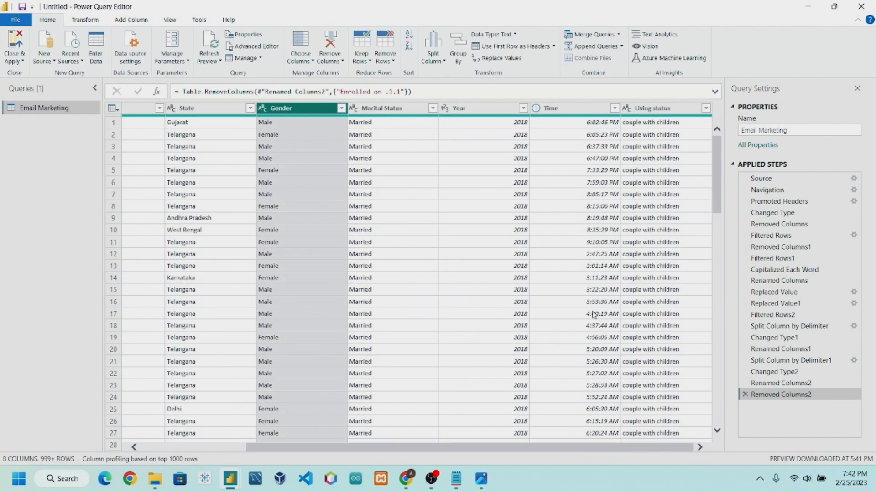
pyautogui.moveTo(571, 451); pyautogui.dragTo(10, 260)
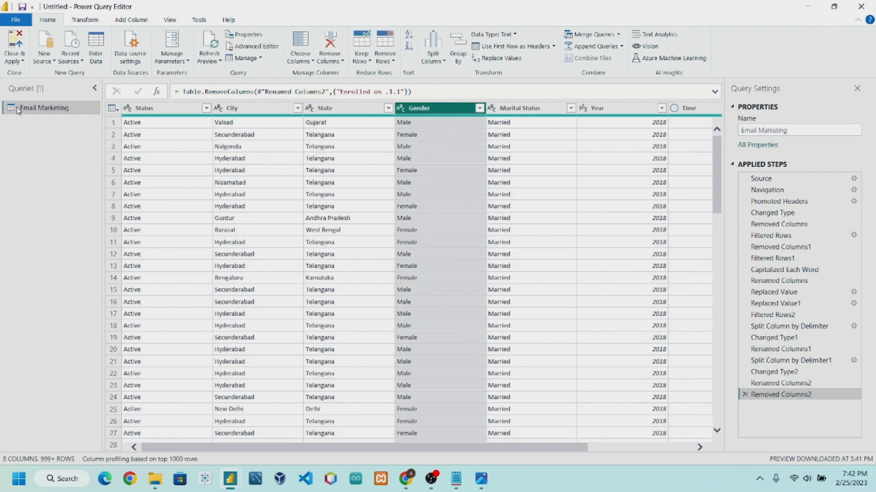
pyautogui.click(8, 40)
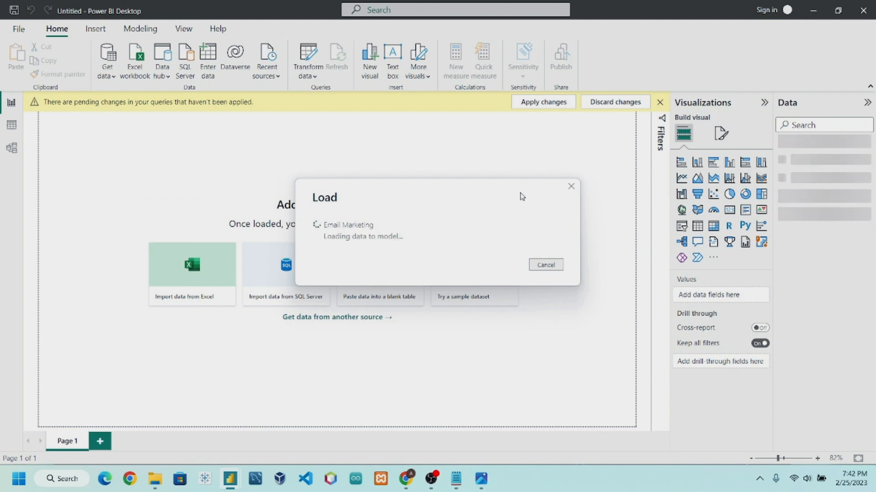
# Review the reference dashboard screenshot and the Objectives list in Notepad, and return to Power BI Desktop.
pyautogui.click(504, 429)
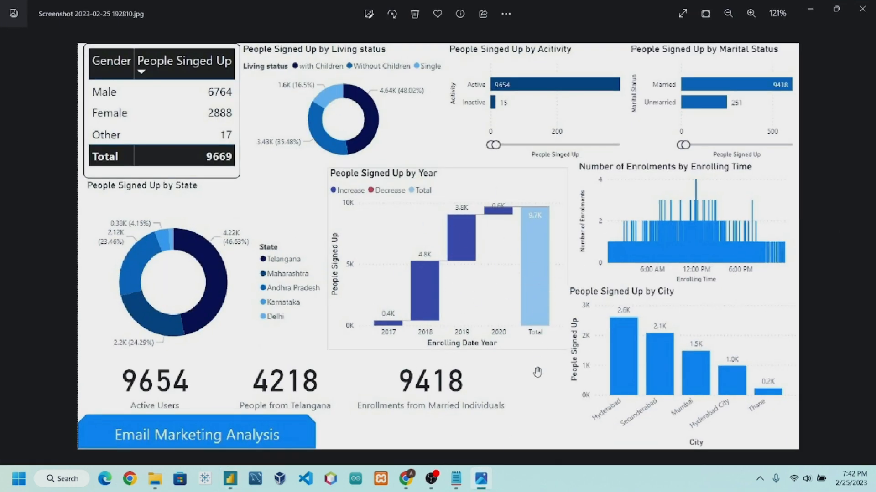
pyautogui.click(456, 479)
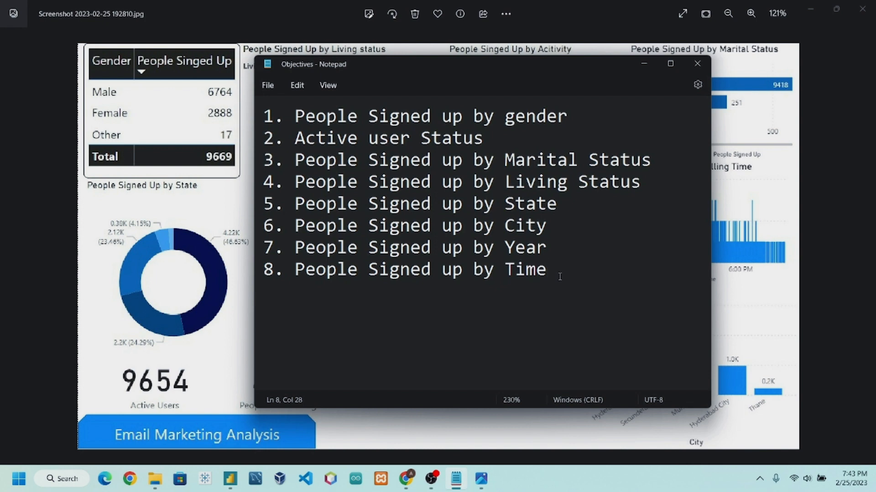
pyautogui.click(643, 64)
pyautogui.click(811, 11)
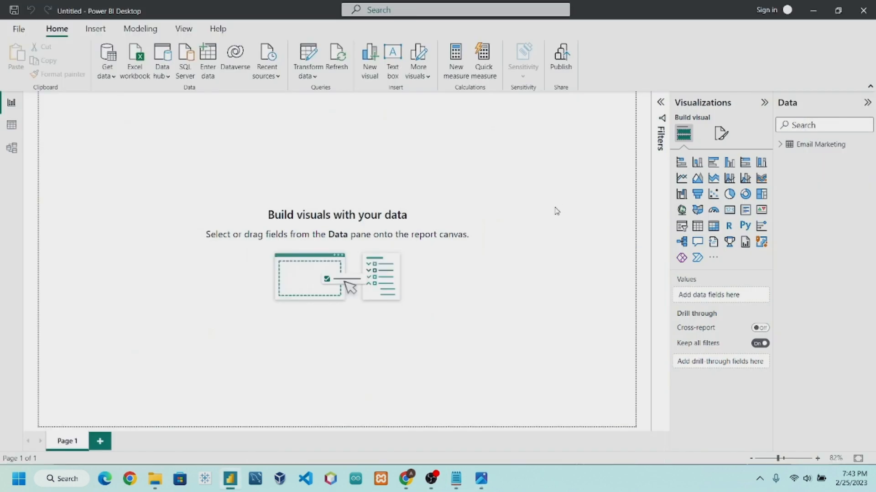
# Expand the Email Marketing table to show its fields and check the Objectives note for the first required visual.
pyautogui.click(780, 144)
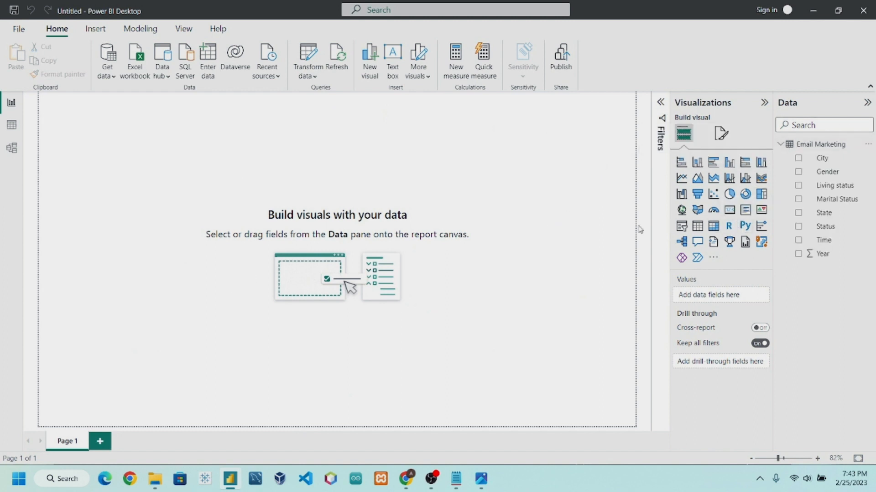
pyautogui.click(456, 479)
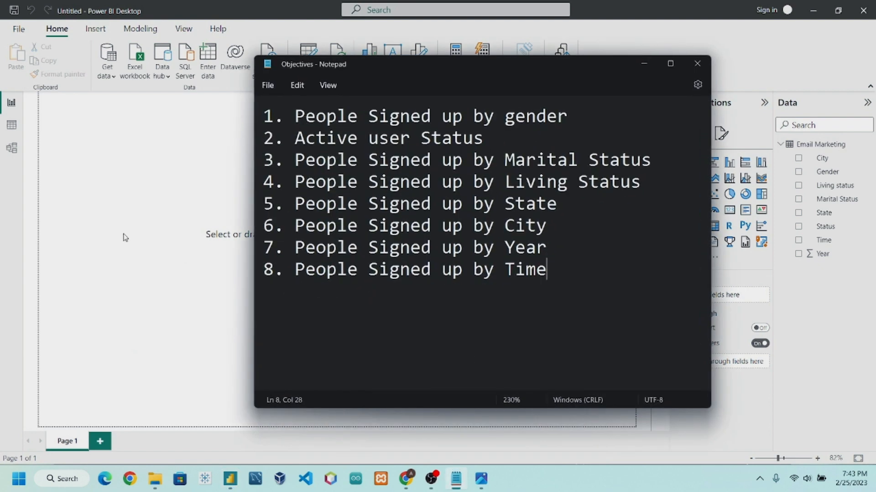
pyautogui.click(145, 240)
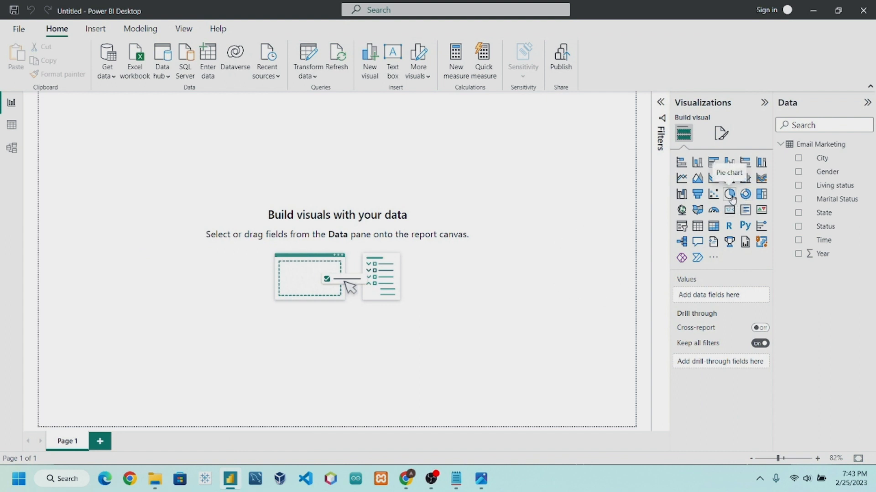
# Add a donut chart near the upper middle of the page, with Gender as the legend and count of Gender as the values.
pyautogui.click(745, 194)
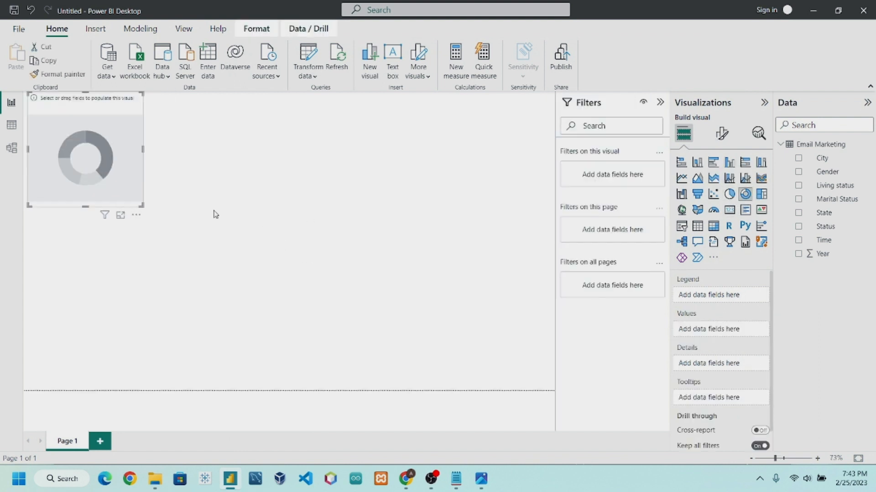
pyautogui.moveTo(113, 170); pyautogui.dragTo(249, 193)
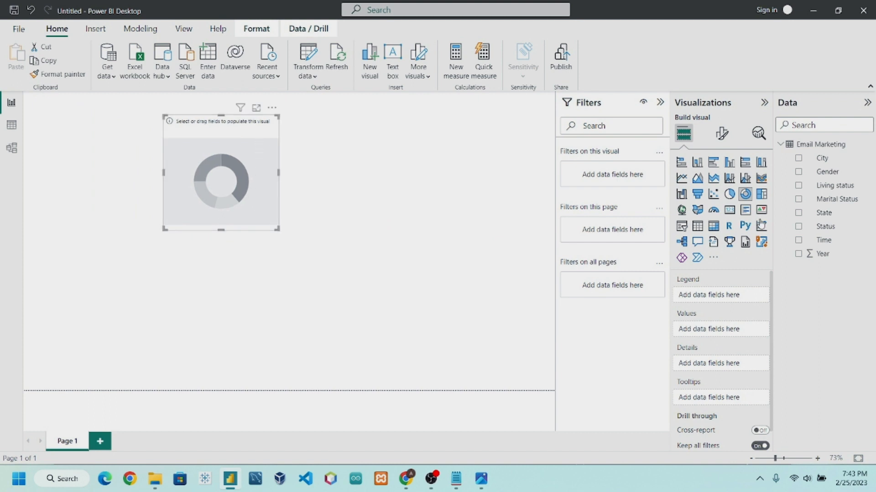
pyautogui.moveTo(822, 177); pyautogui.dragTo(762, 279)
pyautogui.moveTo(828, 175); pyautogui.dragTo(730, 334)
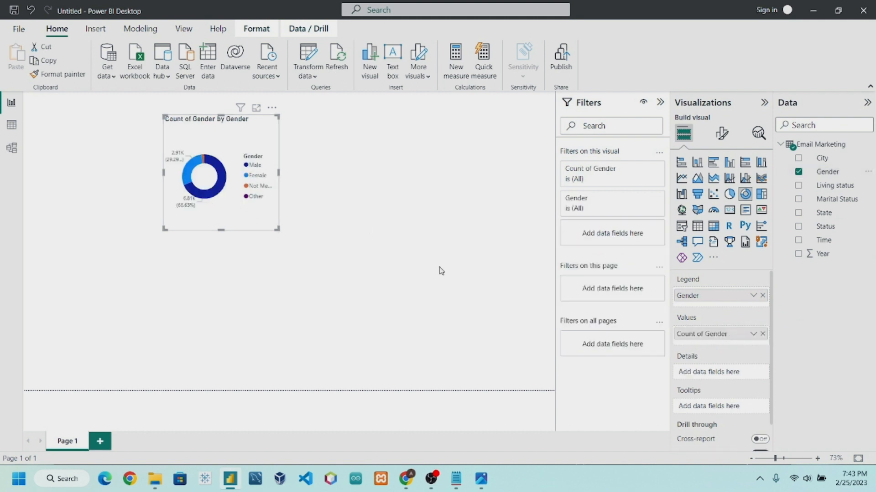
# Filter the donut chart's Gender to Female, Male and Other, excluding Not Mention, and shrink the chart slightly.
pyautogui.click(640, 201)
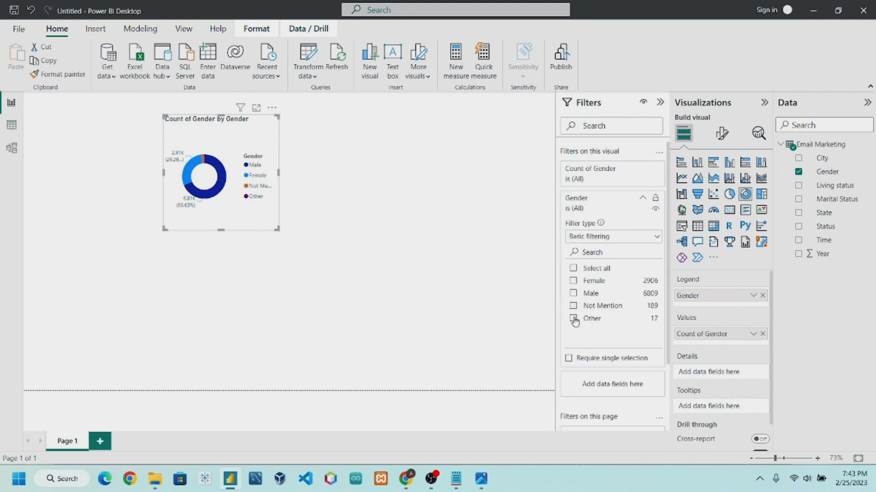
pyautogui.click(573, 268)
pyautogui.click(574, 320)
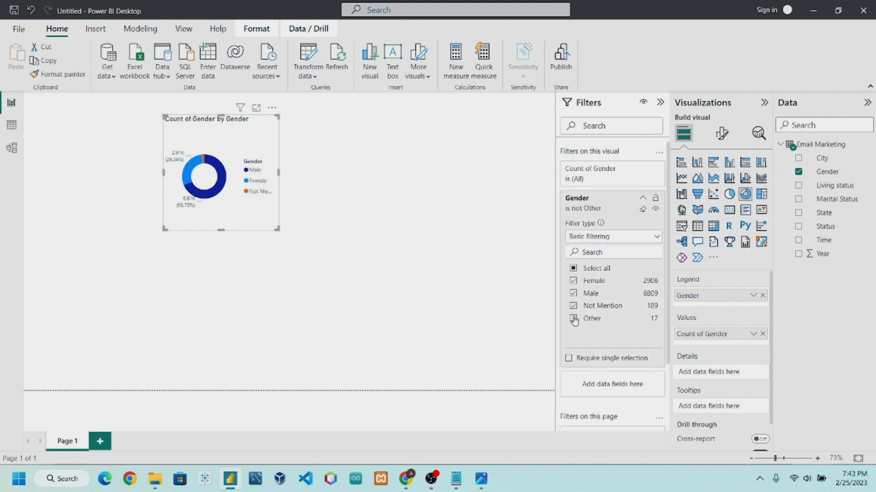
pyautogui.click(574, 319)
pyautogui.click(574, 306)
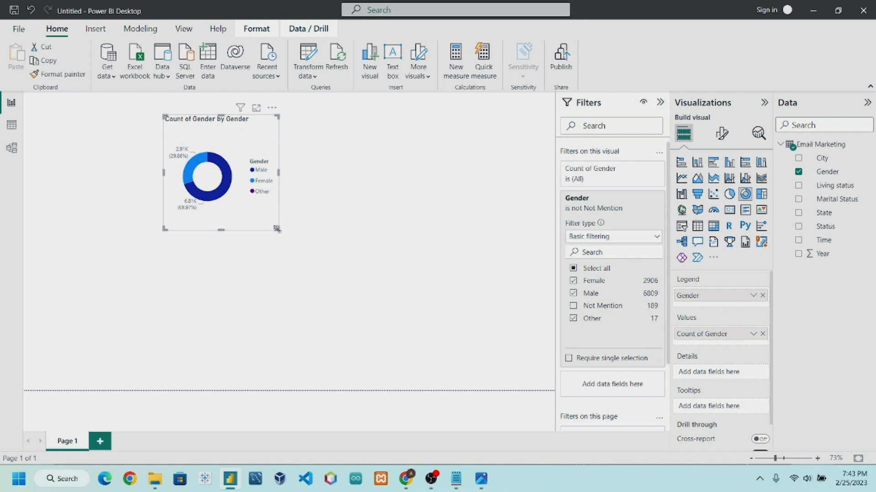
pyautogui.moveTo(277, 229)
pyautogui.mouseDown()
pyautogui.moveTo(285, 236)
pyautogui.moveTo(275, 227)
pyautogui.mouseUp()
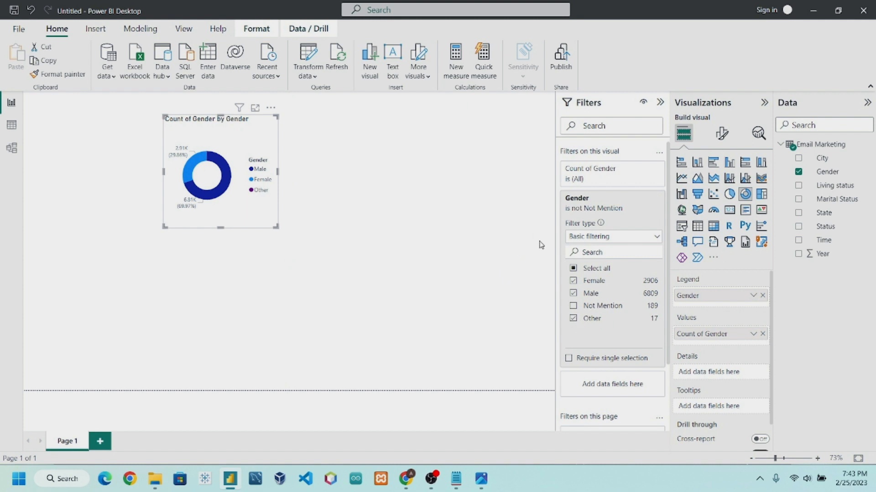
pyautogui.click(481, 239)
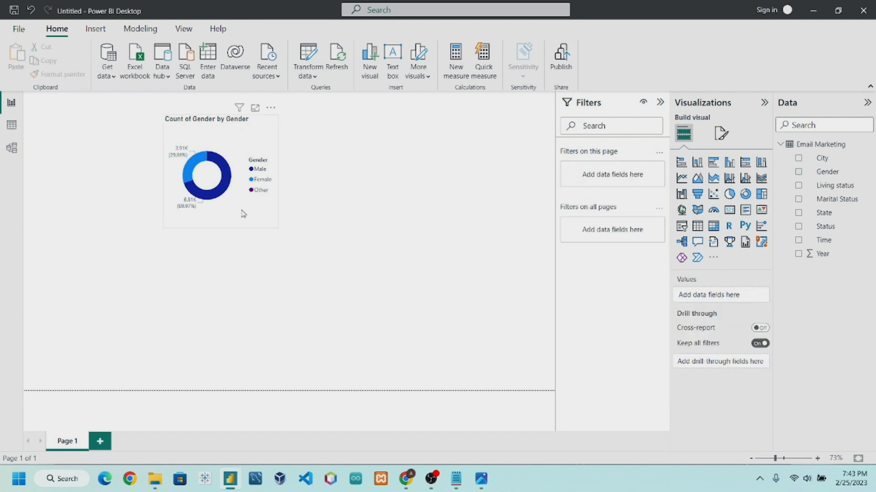
# Move the donut chart to the page's upper-left corner and colour its slices dark blue for Male, medium blue for Female and orange for Other.
pyautogui.moveTo(243, 213); pyautogui.dragTo(156, 215)
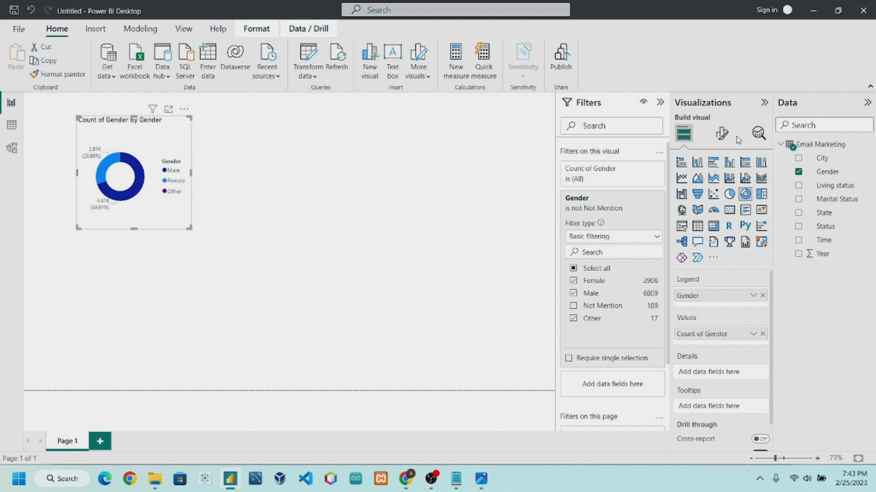
pyautogui.moveTo(171, 143); pyautogui.dragTo(127, 127)
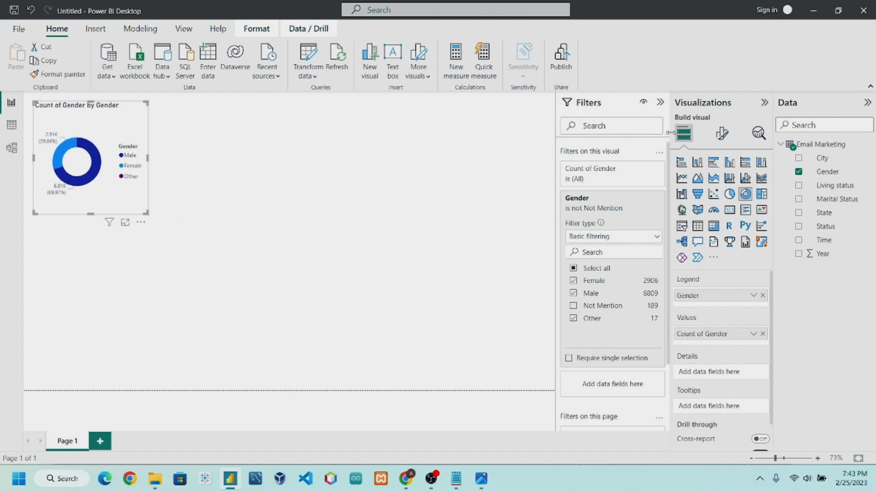
pyautogui.click(721, 133)
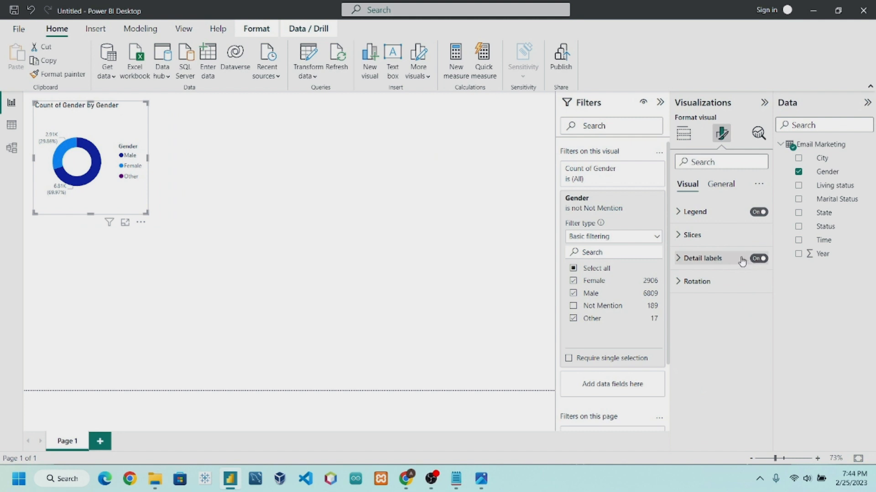
pyautogui.click(678, 237)
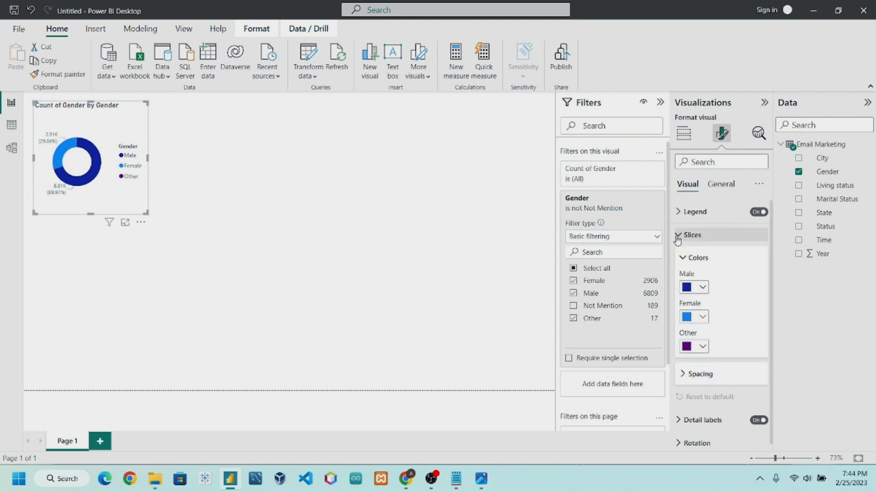
pyautogui.click(703, 284)
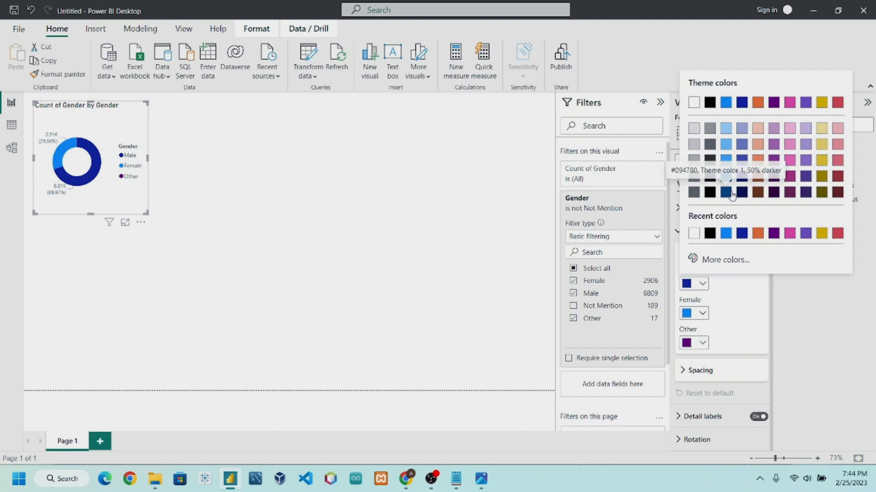
pyautogui.click(725, 176)
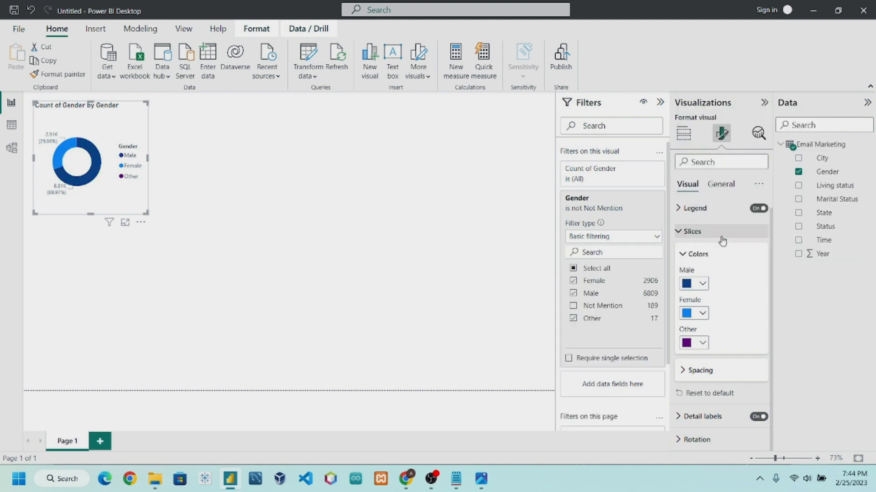
pyautogui.click(703, 314)
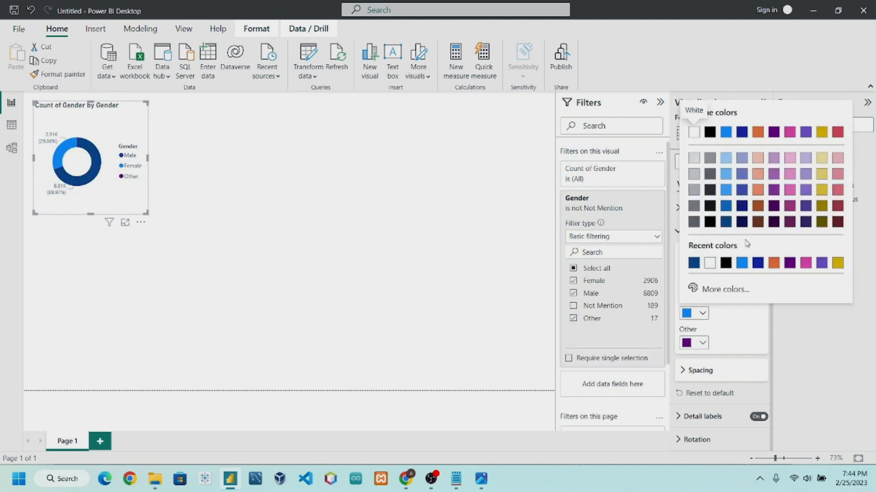
pyautogui.click(726, 206)
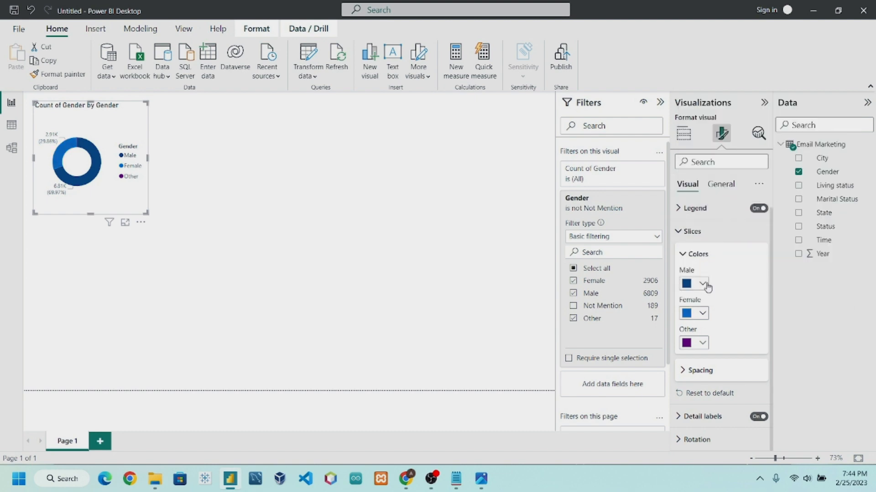
pyautogui.click(703, 343)
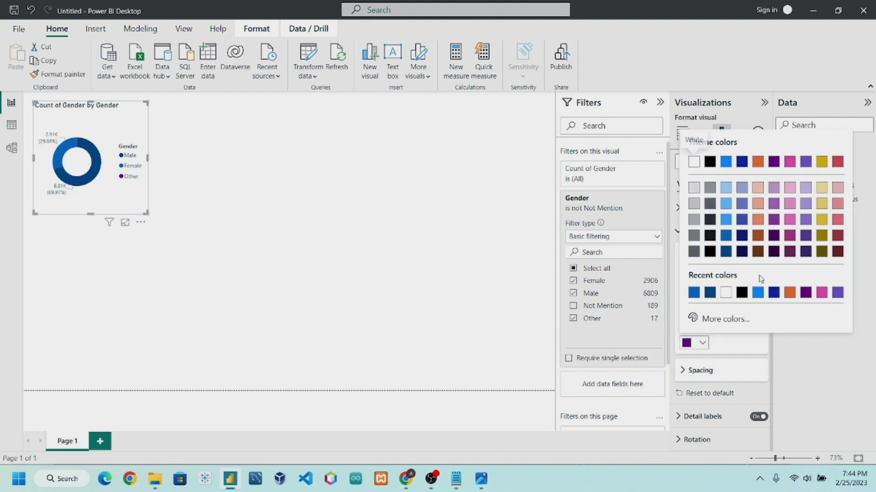
pyautogui.click(790, 293)
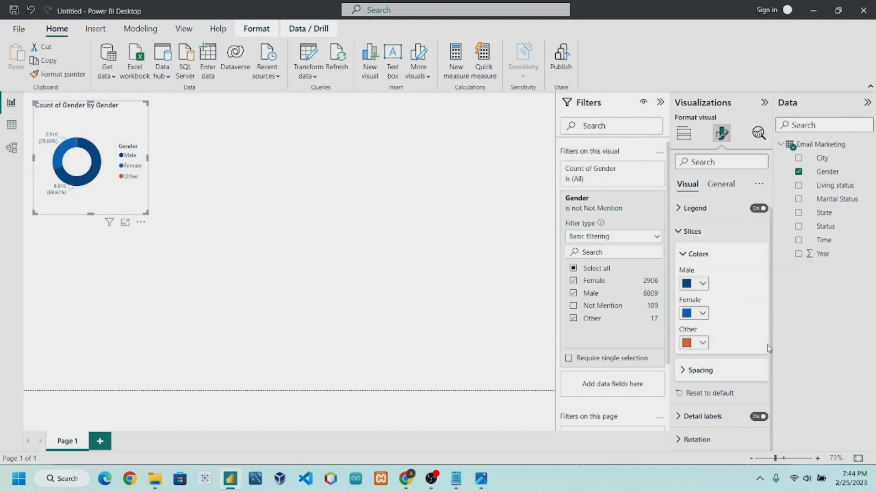
# Set the donut chart's detail label position to Inside, keeping the data value and percent of total as label contents.
pyautogui.click(693, 417)
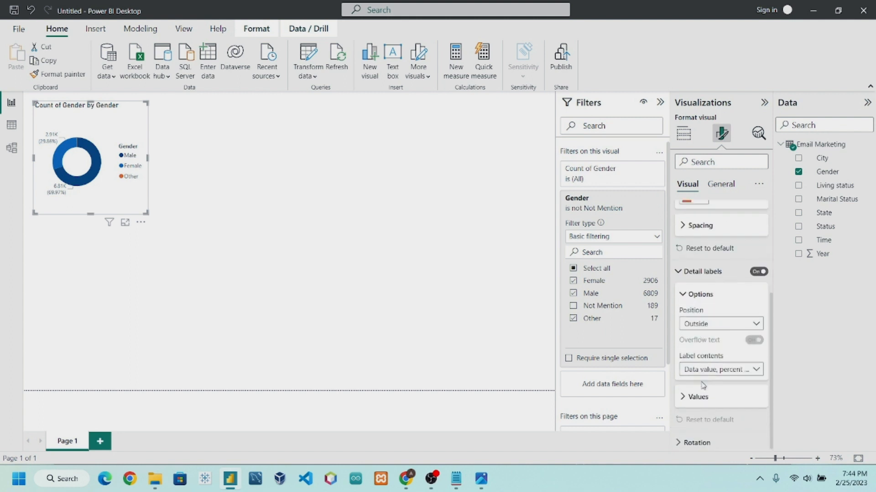
pyautogui.click(723, 323)
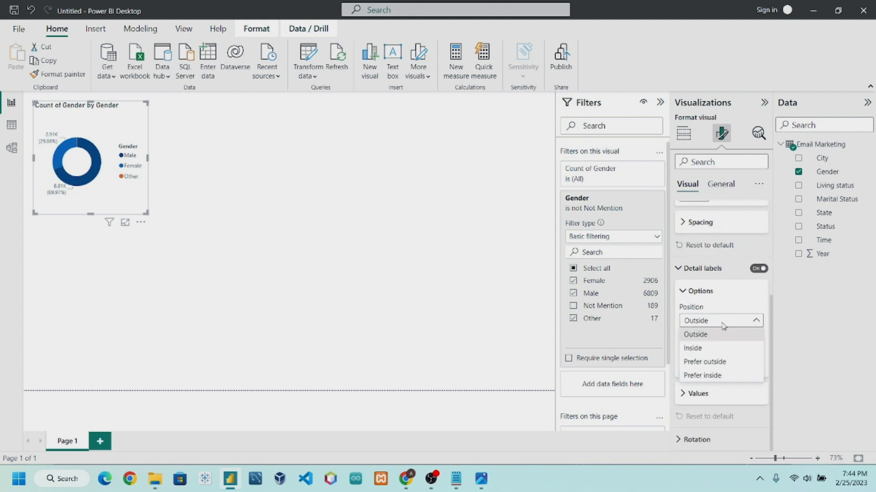
pyautogui.click(707, 351)
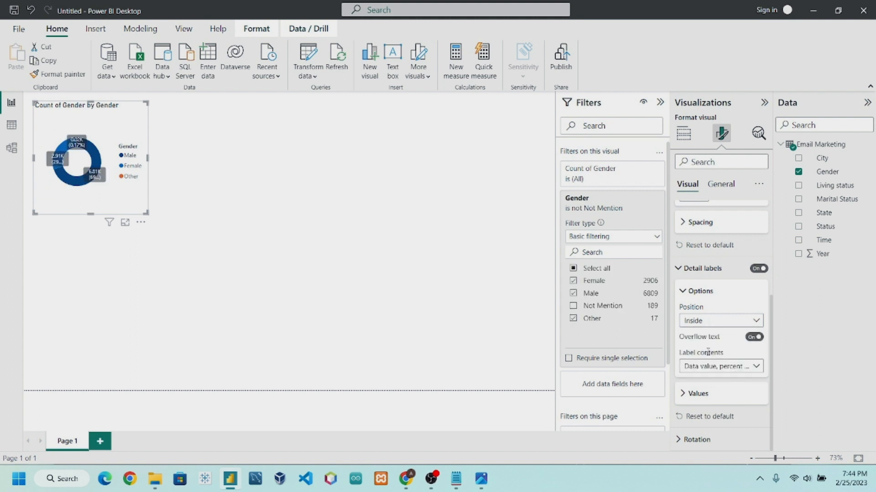
pyautogui.click(727, 368)
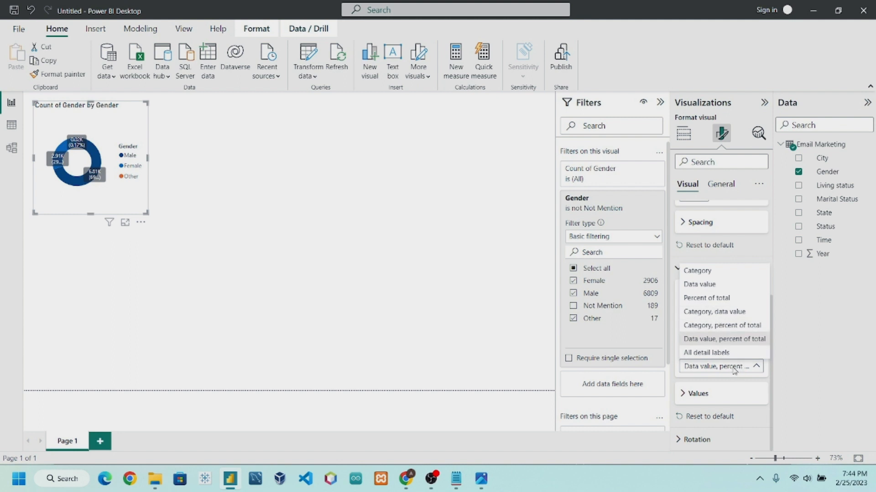
pyautogui.click(734, 367)
# Try turning on the background of the donut chart's detail label values, and return it to Auto.
pyautogui.click(723, 394)
pyautogui.scroll(-5, 735, 347)
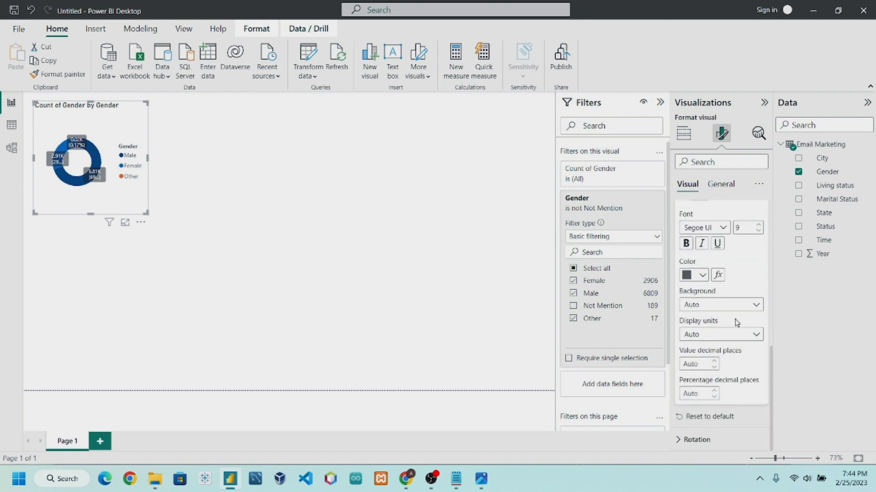
pyautogui.click(721, 305)
pyautogui.click(727, 337)
pyautogui.click(738, 306)
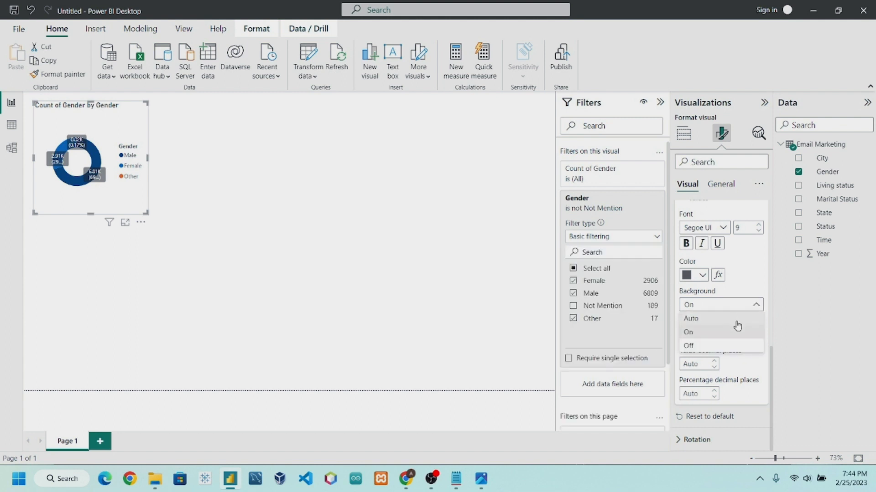
pyautogui.click(739, 310)
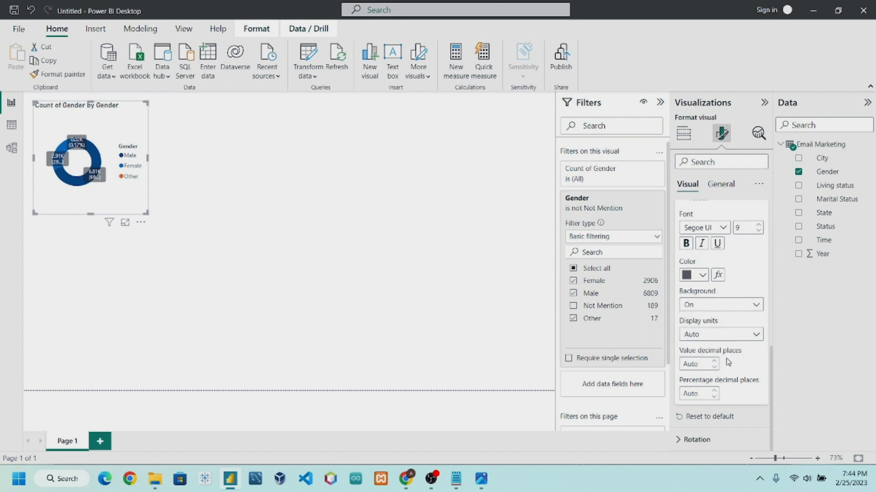
pyautogui.click(725, 309)
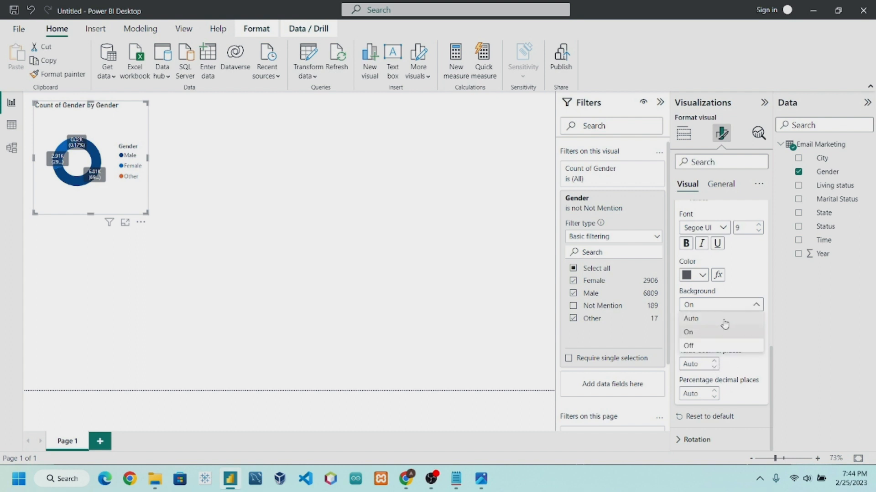
pyautogui.click(724, 321)
pyautogui.scroll(5, 729, 342)
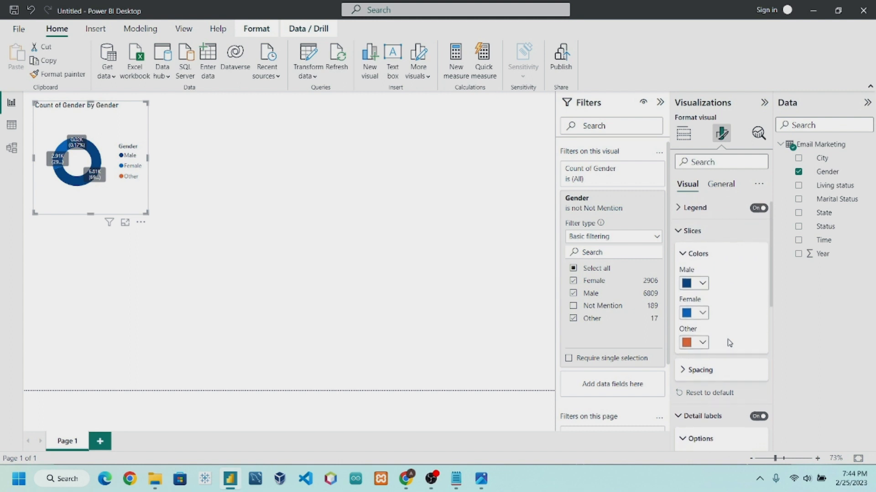
pyautogui.scroll(-3, 729, 342)
pyautogui.scroll(1, 704, 311)
pyautogui.click(680, 275)
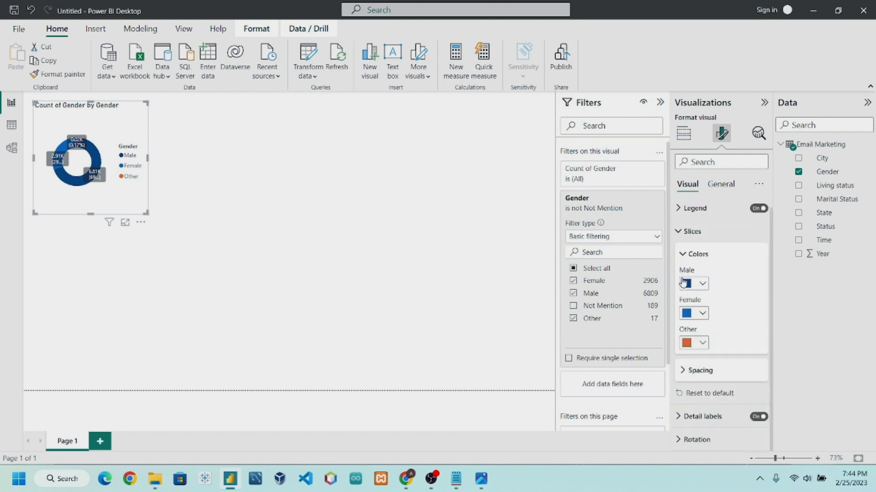
pyautogui.click(691, 208)
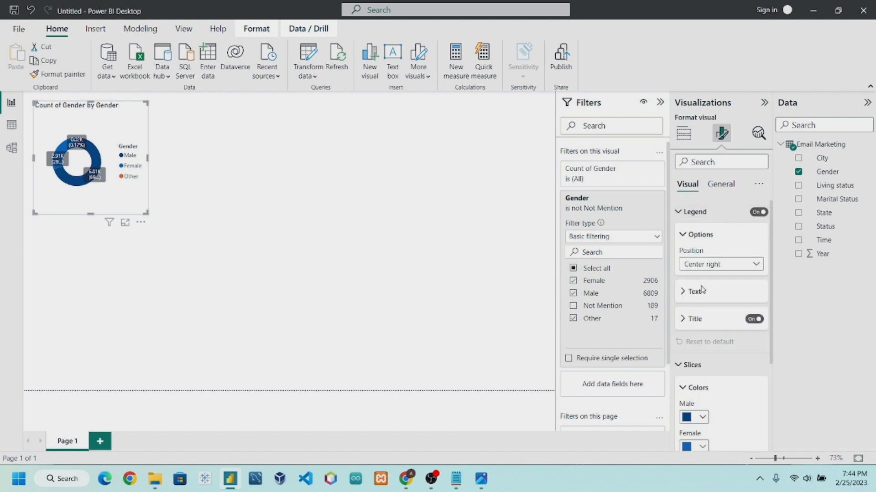
pyautogui.click(679, 211)
pyautogui.click(683, 237)
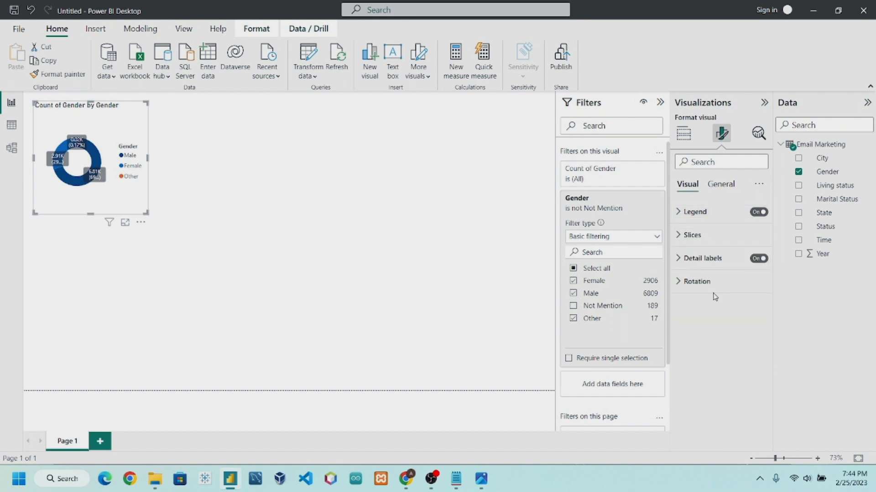
# Title the donut chart "People Signed Up by Gender", following the wording in the Objectives note, and make the chart slightly wider.
pyautogui.click(722, 185)
pyautogui.click(696, 237)
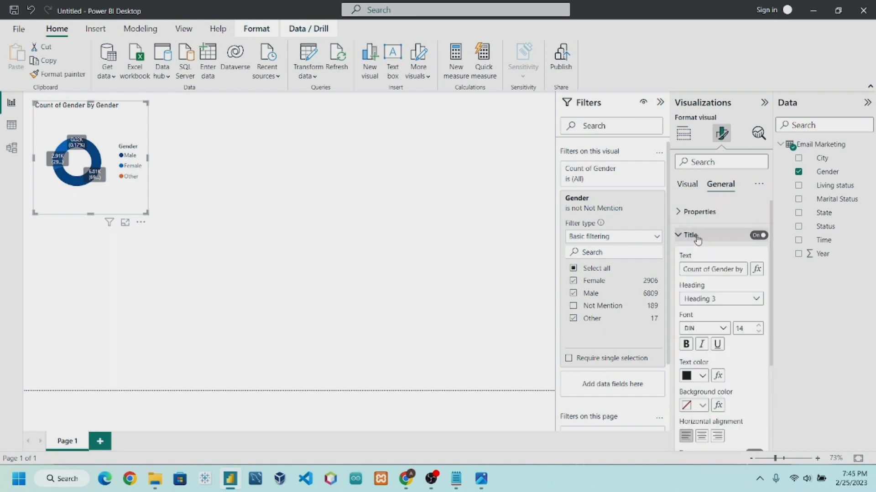
pyautogui.tripleClick(708, 269)
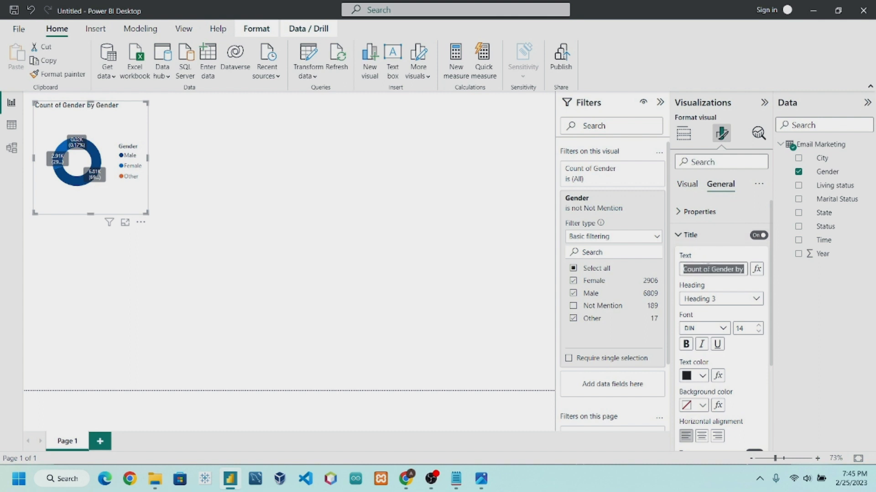
pyautogui.click(456, 479)
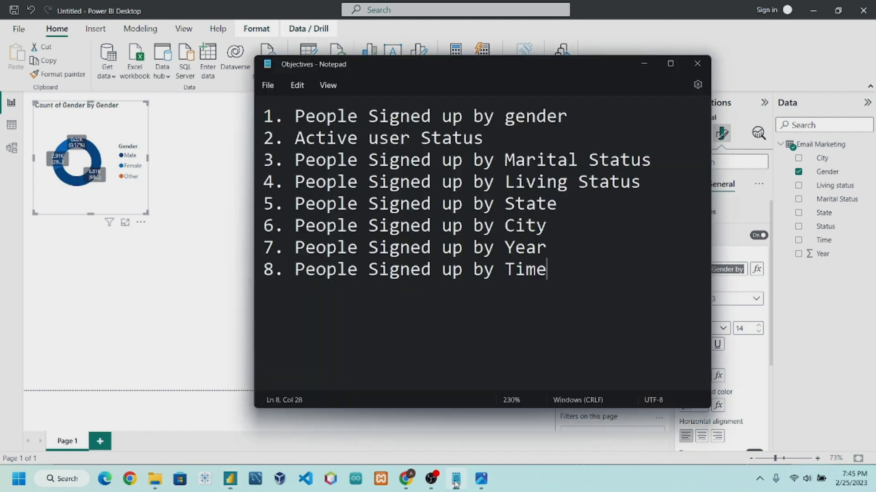
pyautogui.click(456, 479)
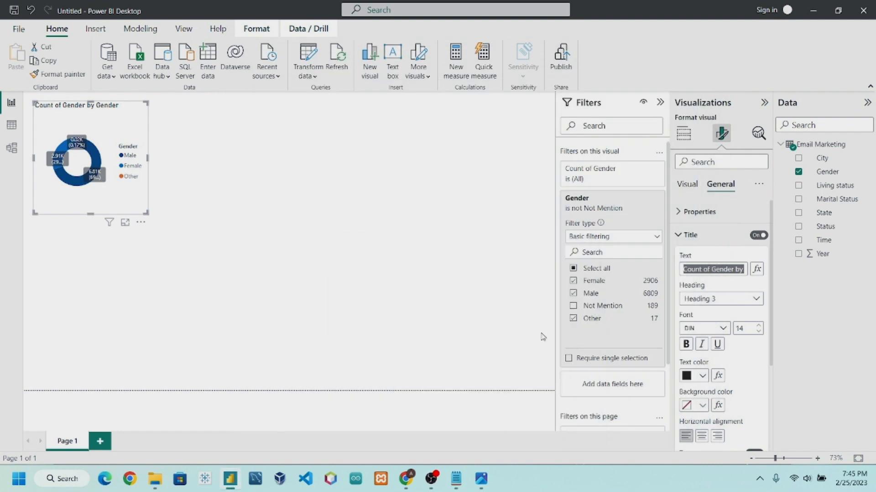
pyautogui.write('People Sign')
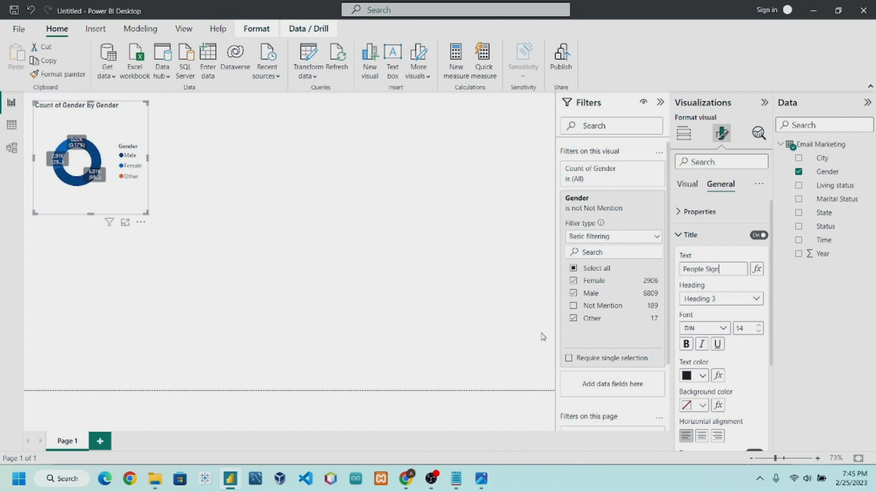
pyautogui.press('Return')
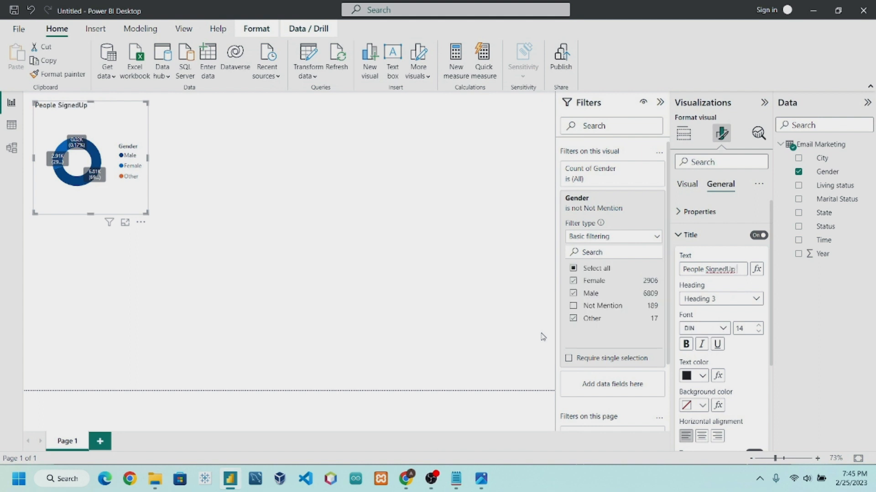
pyautogui.write('Up by Gender')
pyautogui.moveTo(146, 212)
pyautogui.mouseDown()
pyautogui.moveTo(200, 274)
pyautogui.moveTo(158, 204)
pyautogui.mouseUp()
pyautogui.click(199, 202)
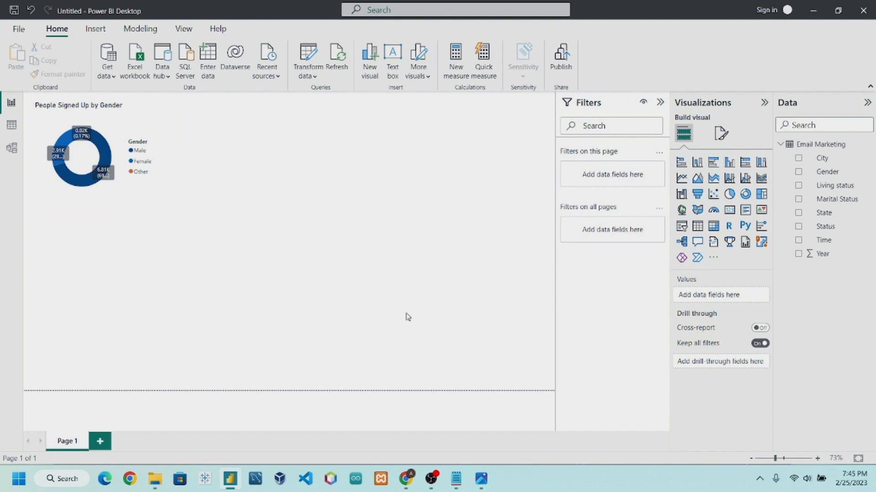
# Check the reference dashboard screenshot and the Objectives note in Notepad for the next required visual, and return to Power BI Desktop.
pyautogui.click(481, 479)
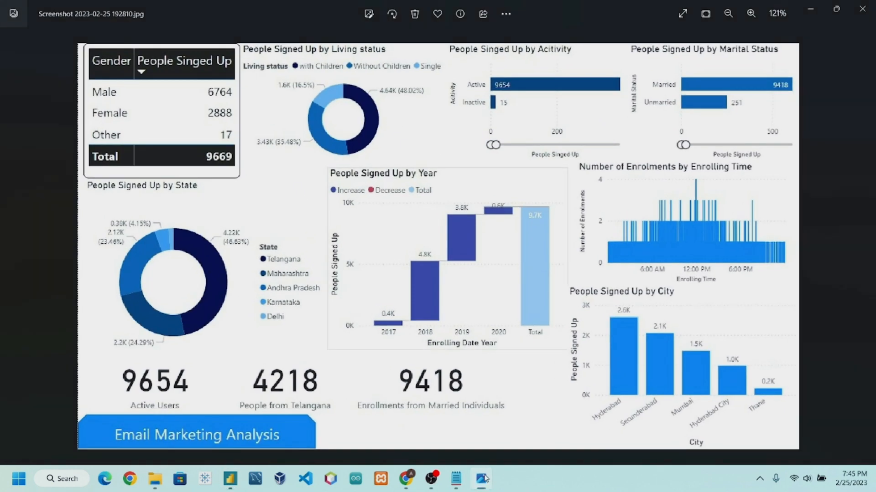
pyautogui.click(480, 479)
pyautogui.click(456, 479)
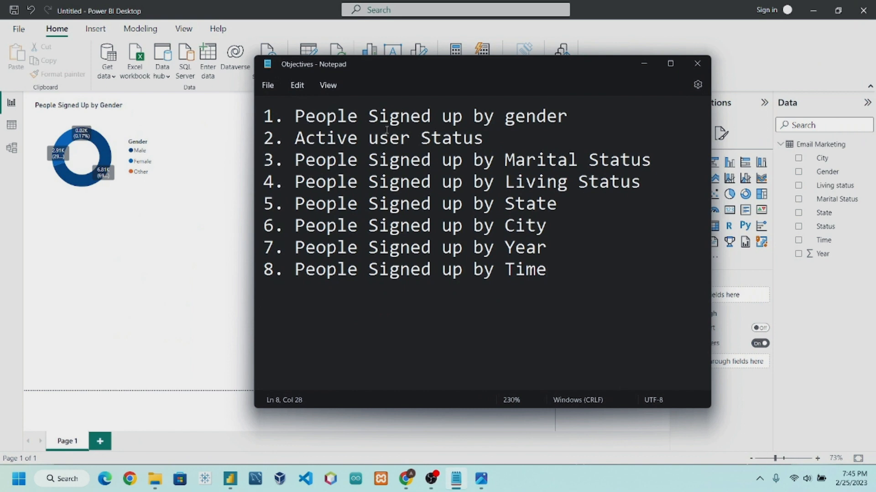
pyautogui.click(644, 63)
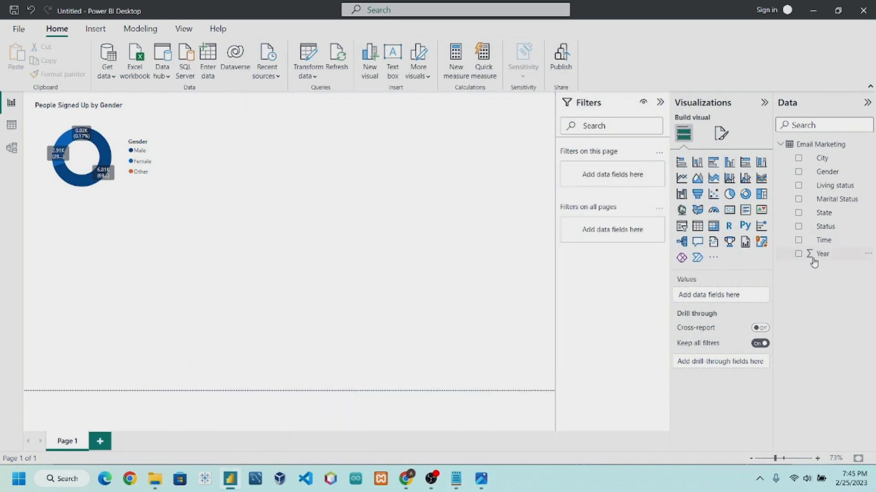
# Add a stacked bar chart in the middle of the page with Status on the Y-axis and Count of Status on the X-axis.
pyautogui.moveTo(833, 229)
pyautogui.mouseDown()
pyautogui.moveTo(749, 298)
pyautogui.moveTo(830, 227)
pyautogui.mouseUp()
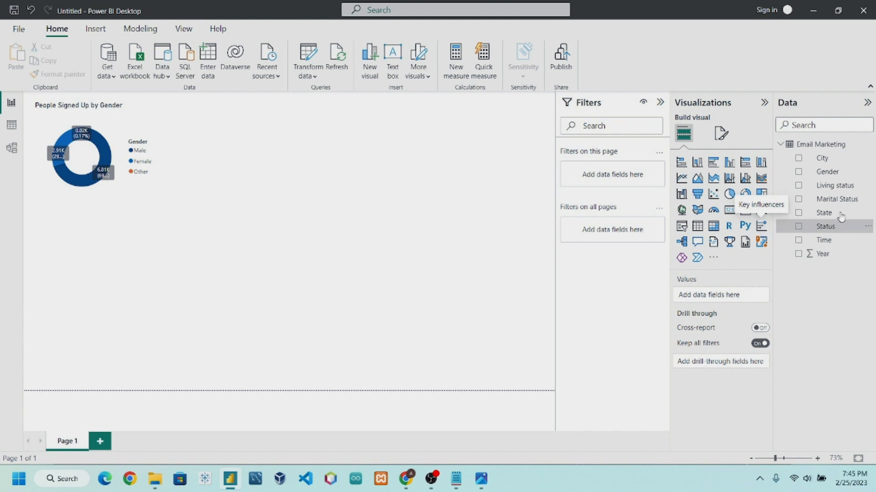
pyautogui.click(681, 162)
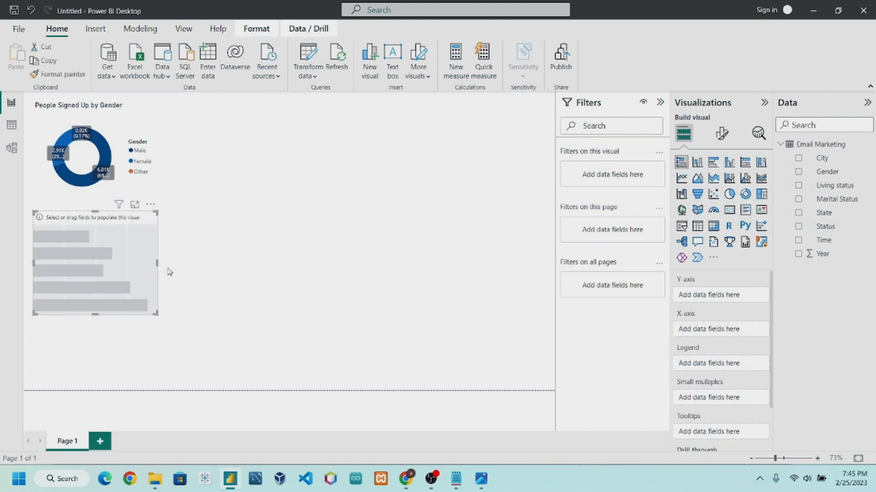
pyautogui.moveTo(164, 269); pyautogui.dragTo(437, 242)
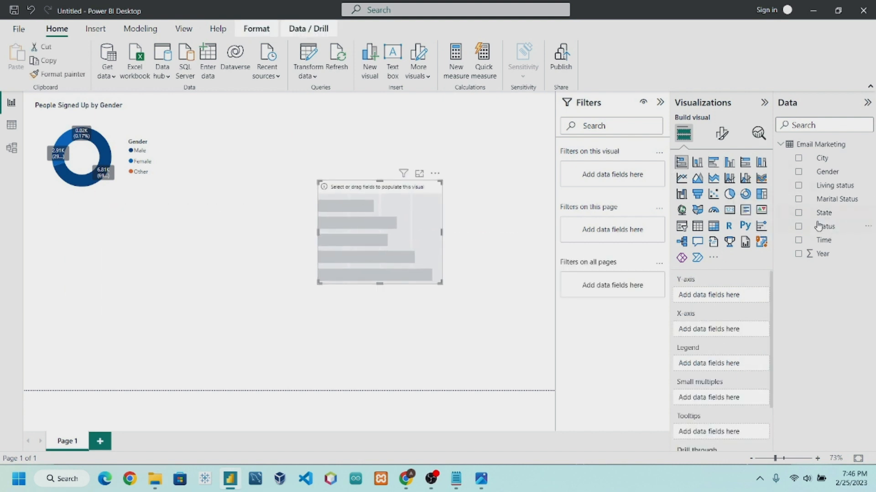
pyautogui.moveTo(822, 228); pyautogui.dragTo(725, 296)
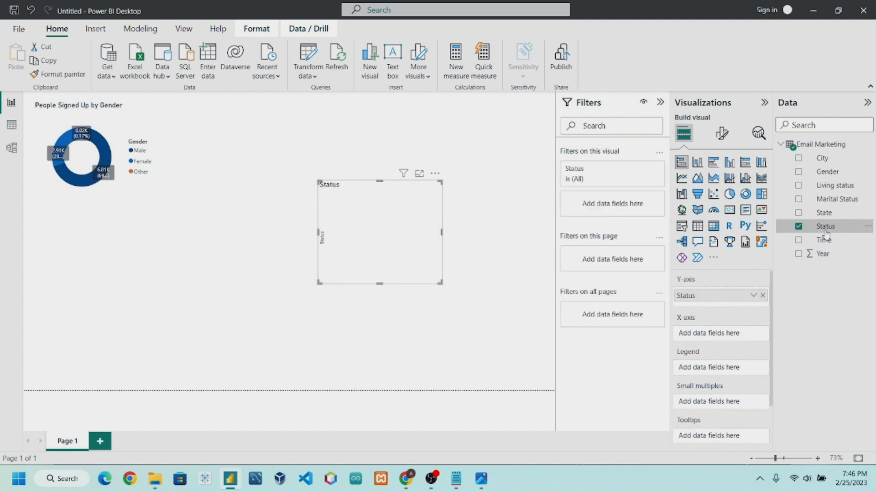
pyautogui.moveTo(822, 227); pyautogui.dragTo(726, 340)
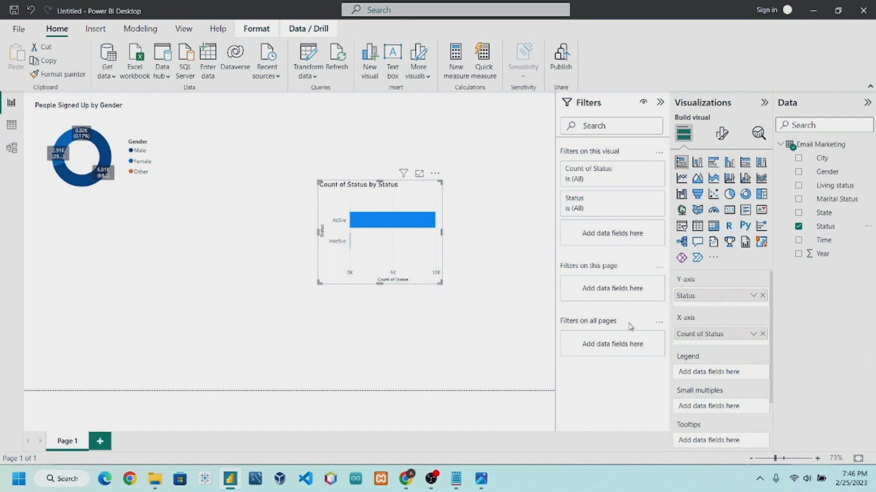
# Inspect the Status filter's values for the bar chart, and make the chart slightly wider and shorter.
pyautogui.click(643, 198)
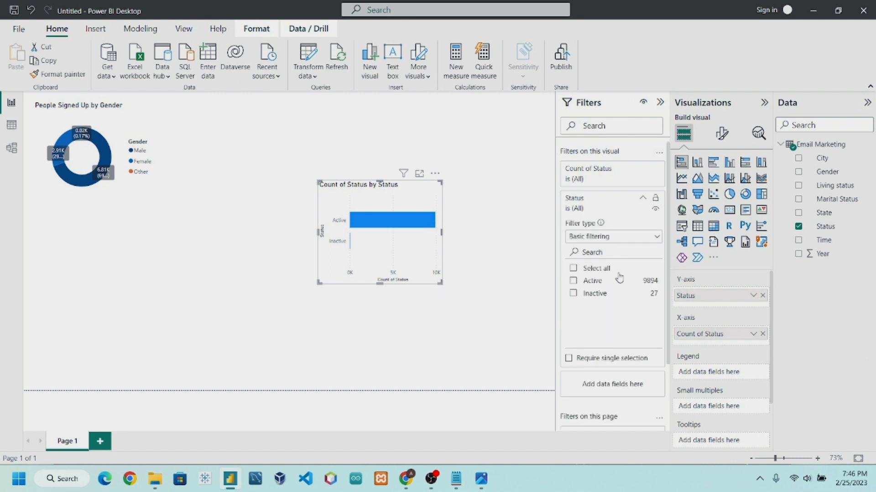
pyautogui.click(643, 200)
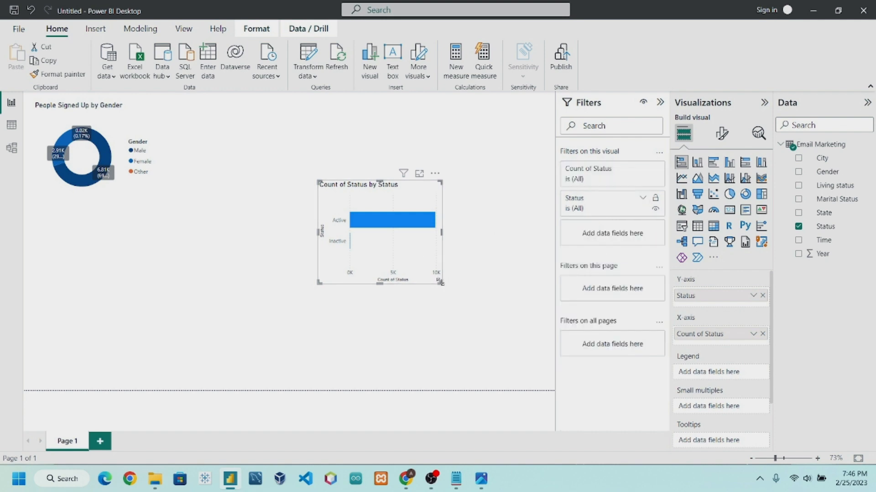
pyautogui.moveTo(441, 282); pyautogui.dragTo(454, 266)
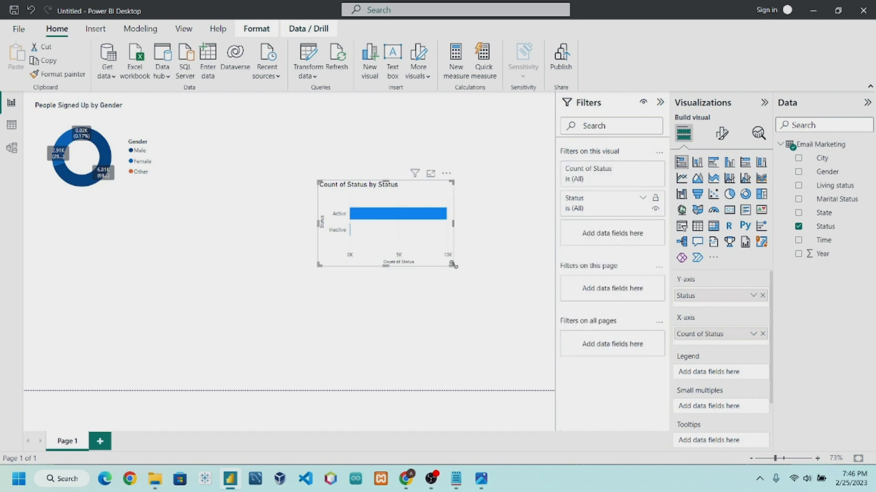
# Set the Y-axis title text of the status bar chart to "Activity".
pyautogui.click(722, 133)
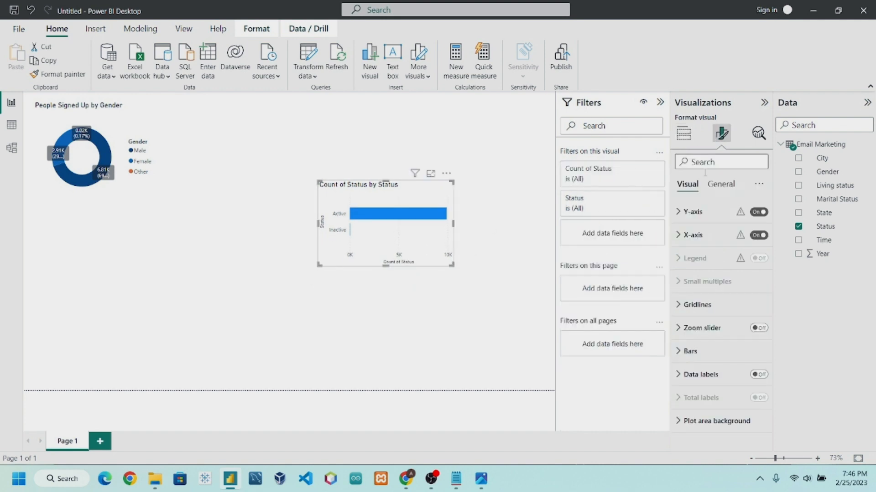
pyautogui.click(701, 237)
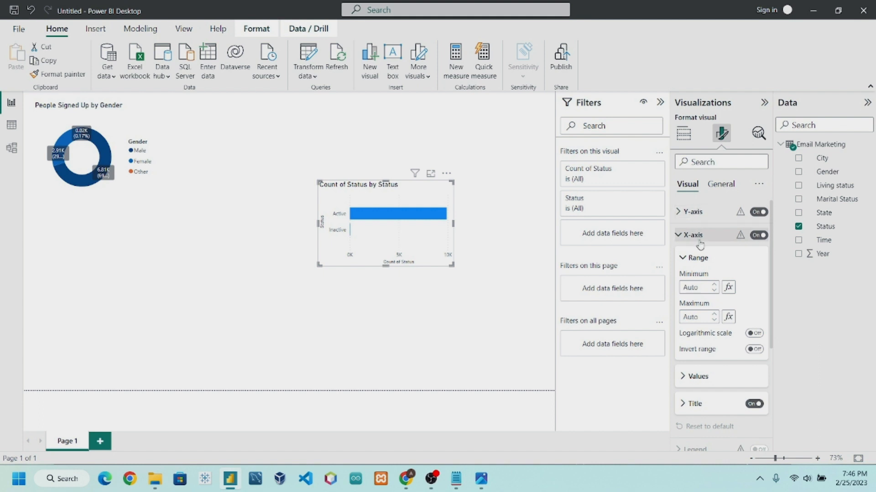
pyautogui.scroll(-3, 700, 242)
pyautogui.scroll(3, 702, 228)
pyautogui.click(693, 212)
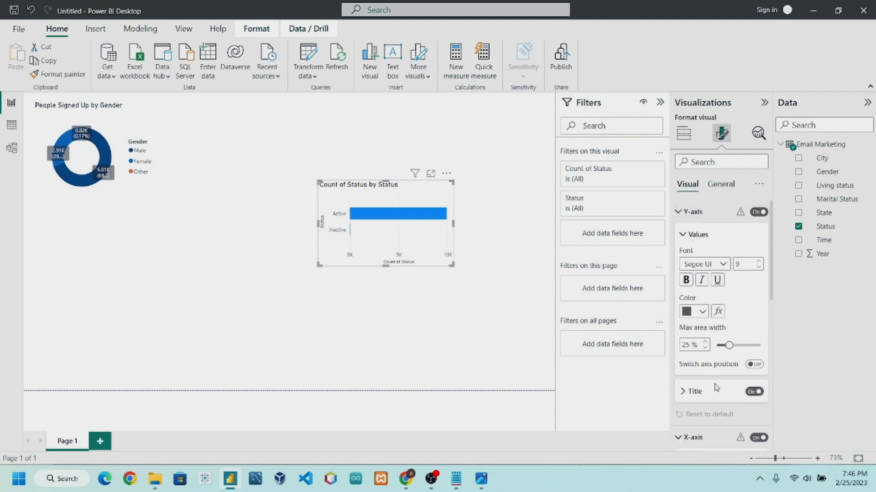
pyautogui.scroll(-1, 715, 386)
pyautogui.click(704, 358)
pyautogui.scroll(-2, 706, 360)
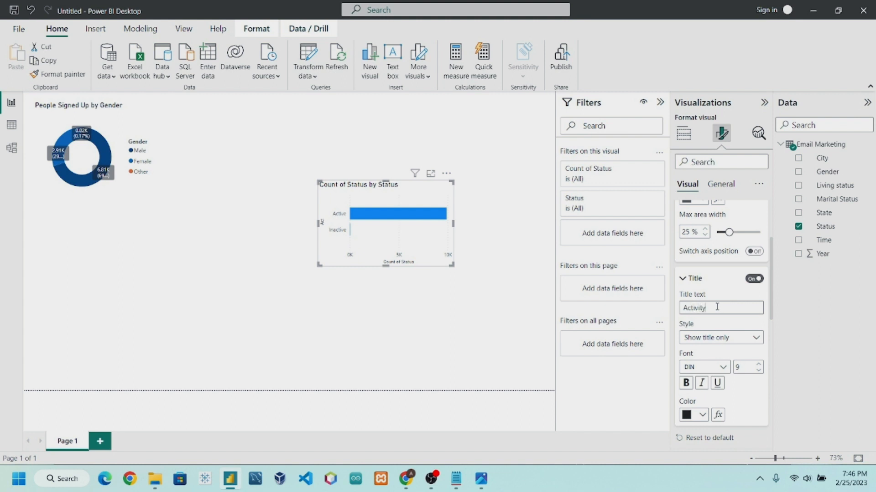
pyautogui.scroll(-4, 701, 339)
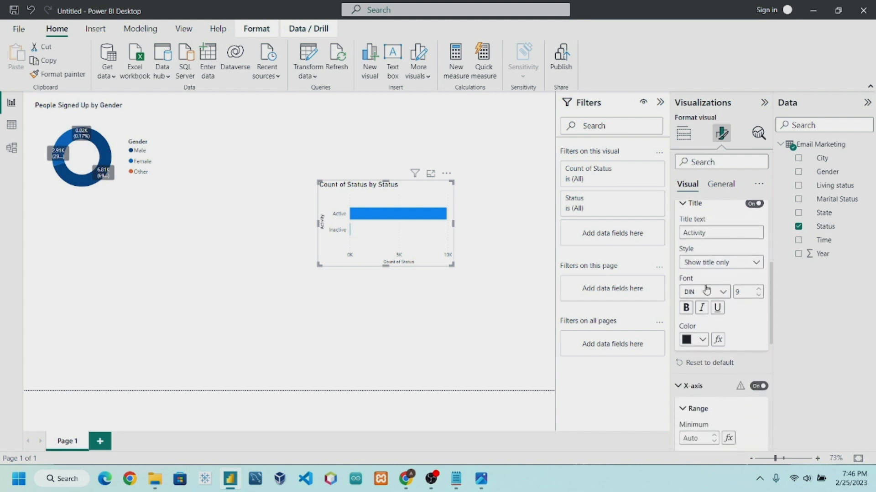
pyautogui.scroll(3, 701, 338)
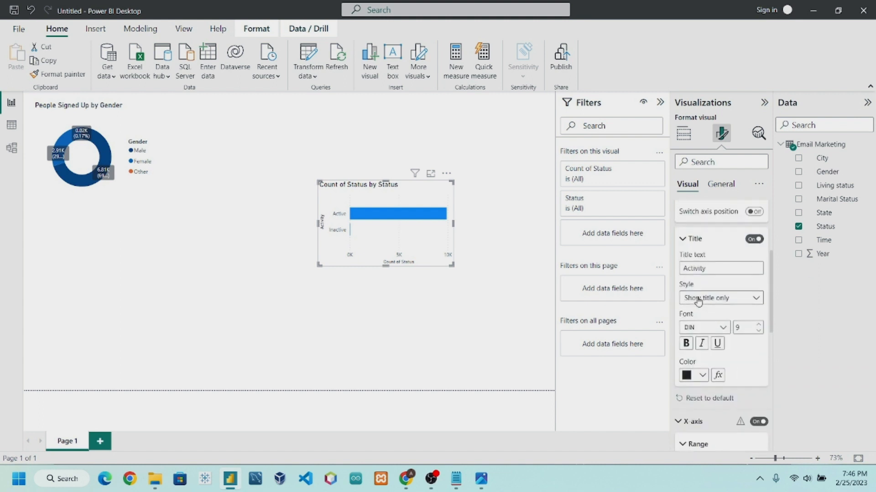
pyautogui.click(682, 240)
# Change the default bar colour of the status chart to the dark blue from the recent colours.
pyautogui.scroll(-4, 692, 351)
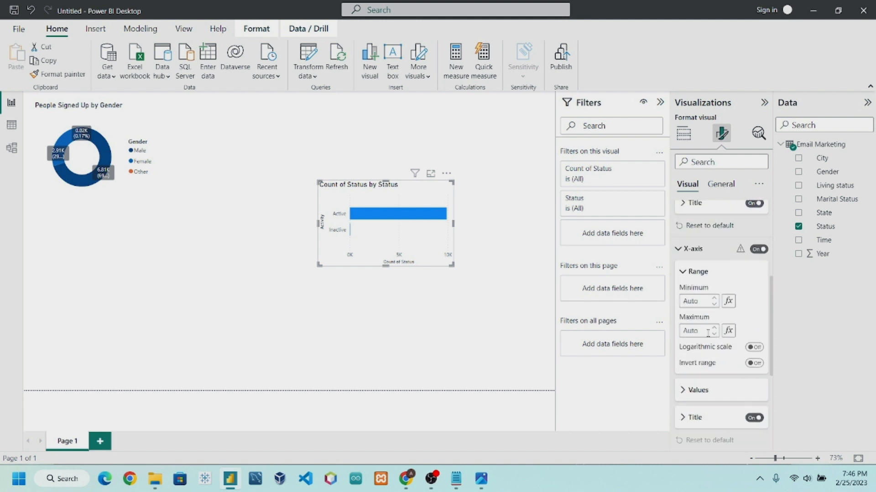
pyautogui.scroll(-3, 694, 350)
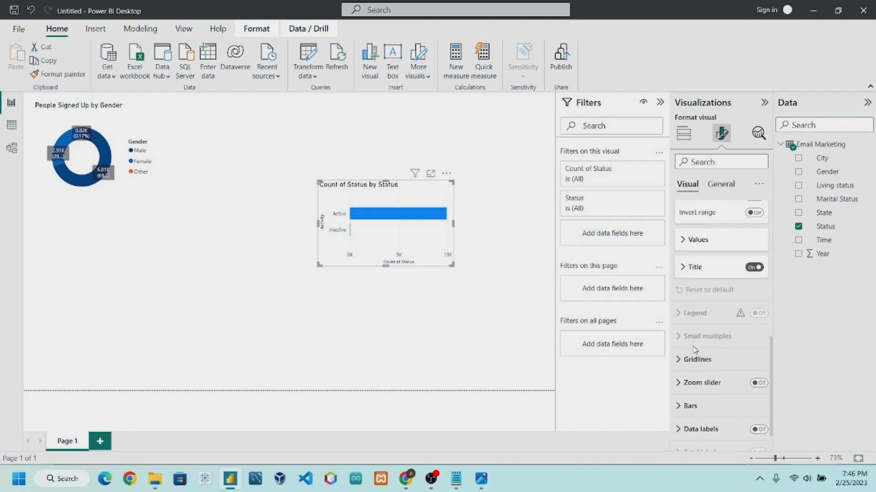
pyautogui.click(690, 370)
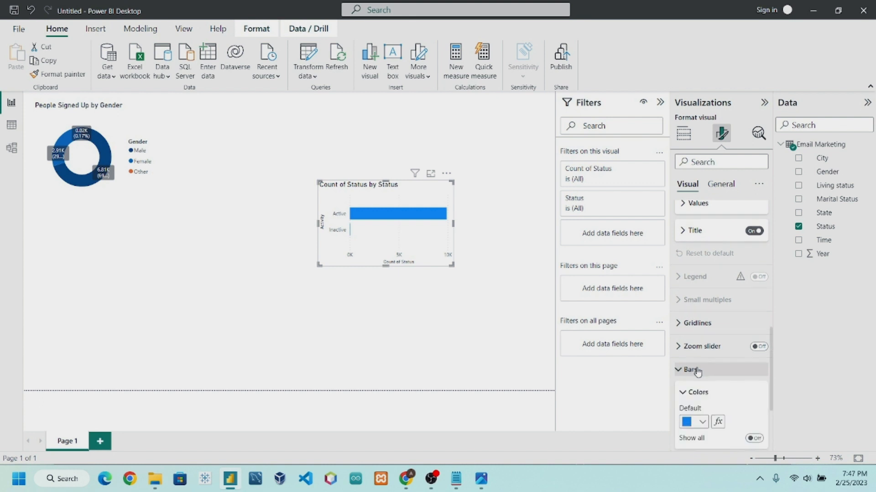
pyautogui.scroll(-5, 696, 346)
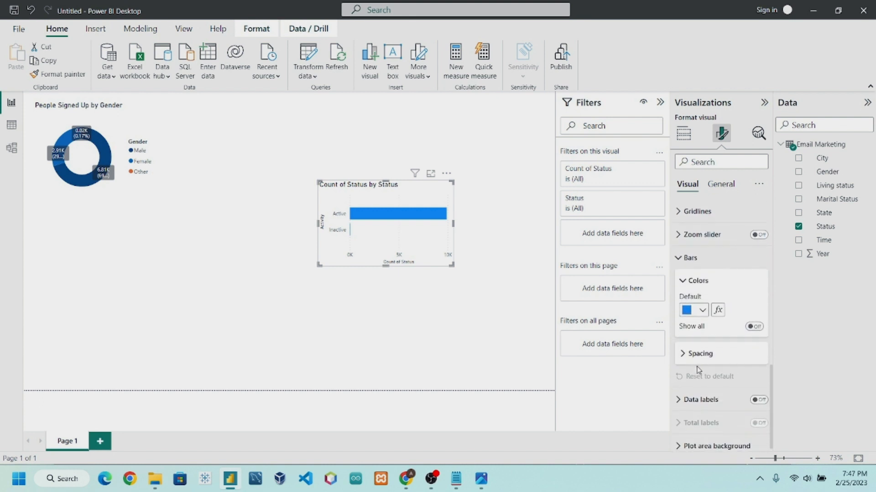
pyautogui.click(703, 309)
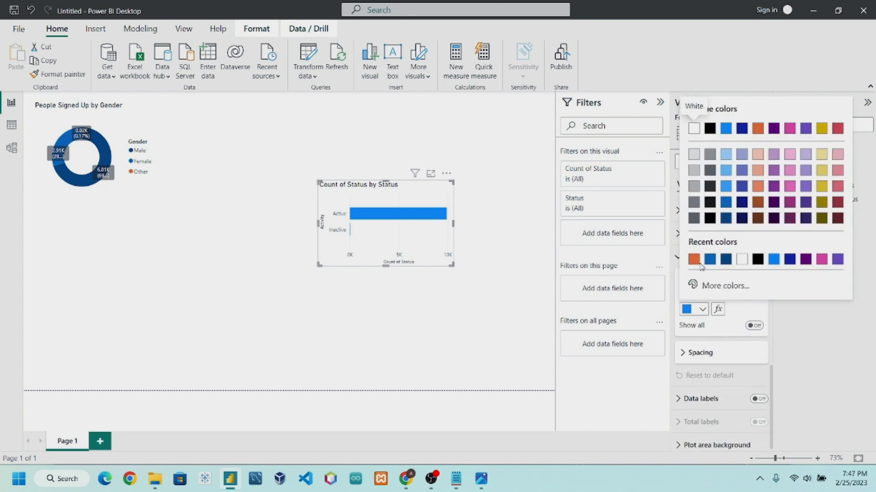
pyautogui.click(725, 259)
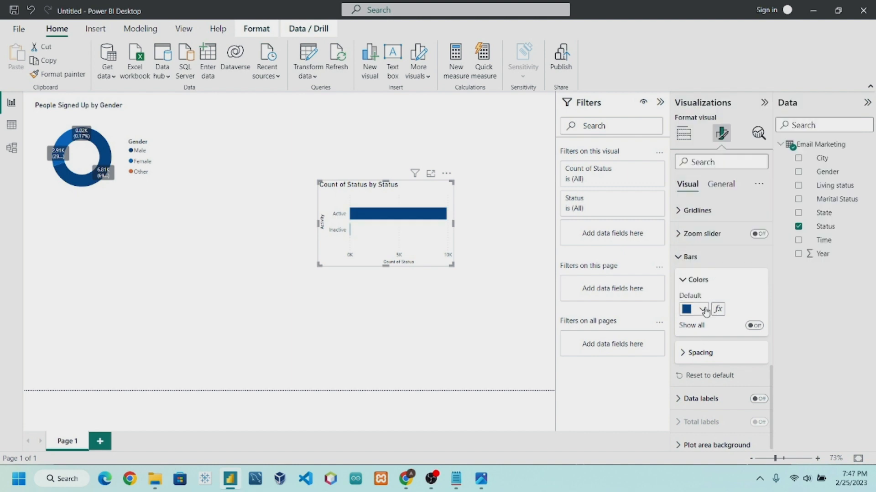
# Turn on data labels for the status bar chart and review their position options, keeping Auto.
pyautogui.scroll(-1, 719, 355)
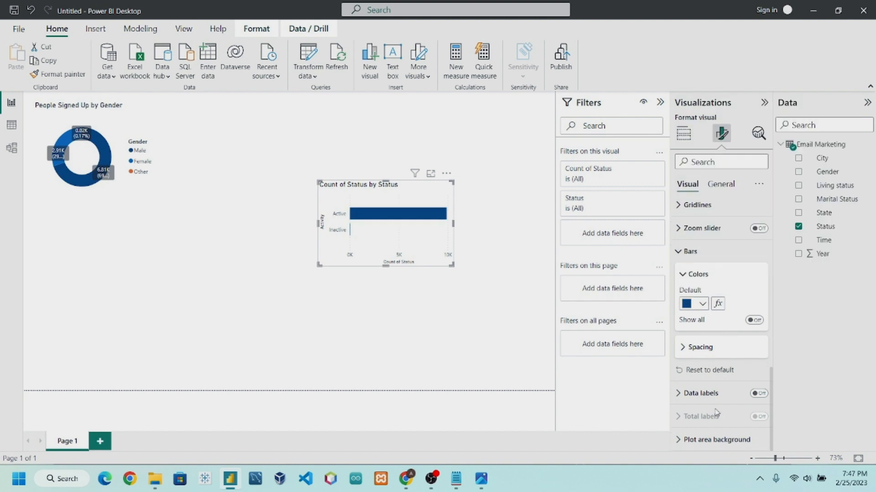
pyautogui.click(758, 394)
pyautogui.click(692, 397)
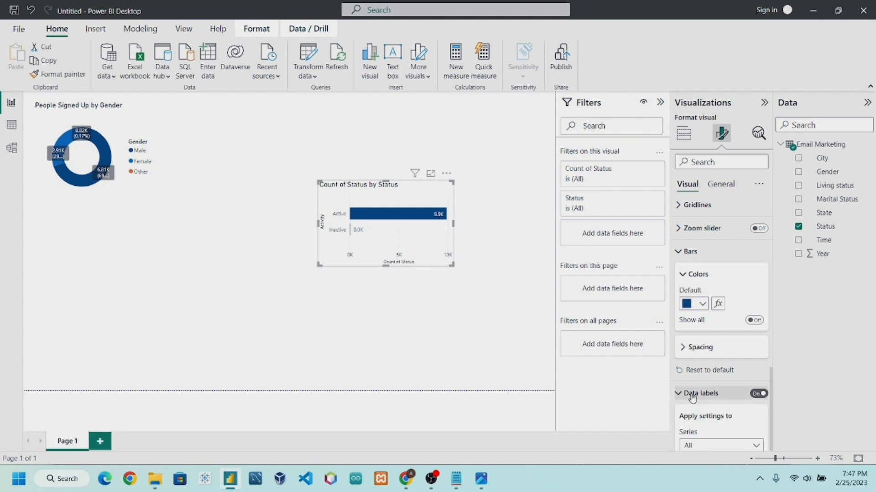
pyautogui.scroll(-3, 711, 378)
pyautogui.click(725, 368)
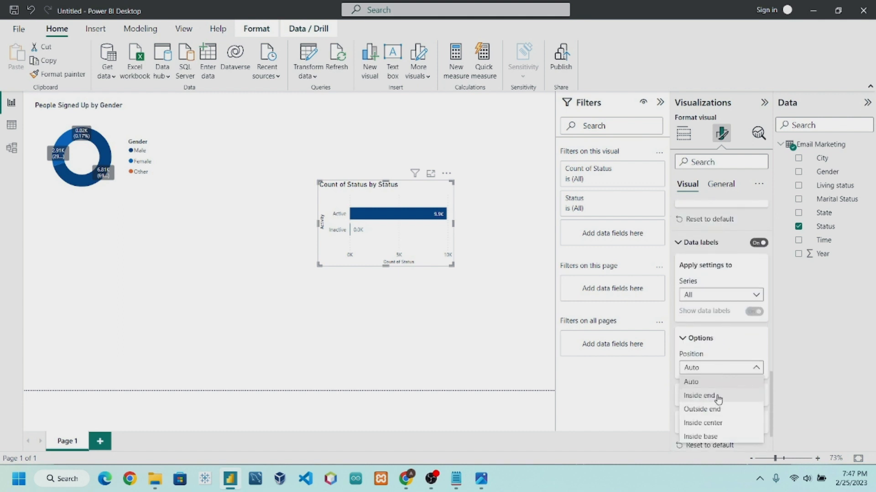
pyautogui.click(700, 336)
pyautogui.click(700, 337)
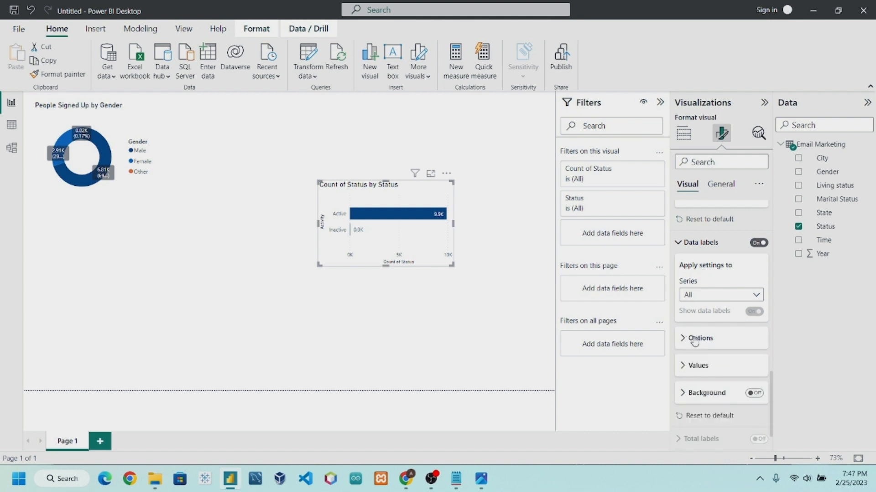
# Move the status bar chart further up the page and title it "Active users Status".
pyautogui.scroll(3, 724, 347)
pyautogui.scroll(-2, 725, 347)
pyautogui.scroll(10, 720, 337)
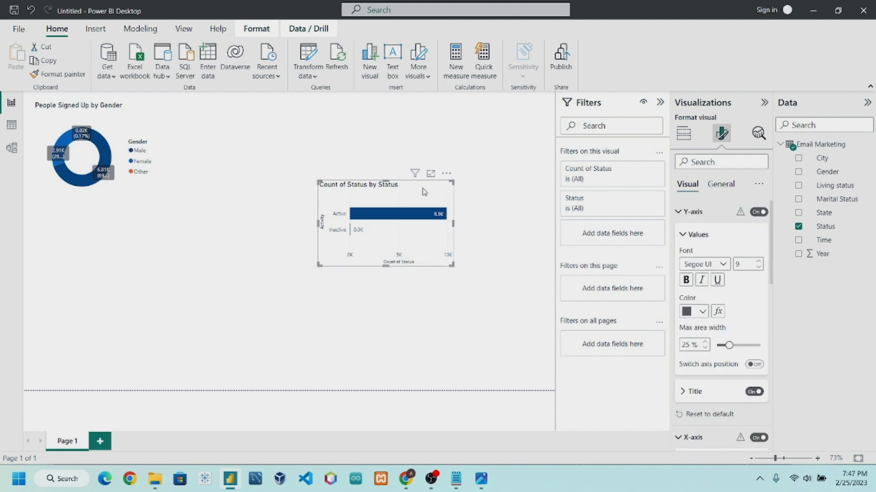
pyautogui.moveTo(424, 191); pyautogui.dragTo(387, 130)
pyautogui.click(720, 184)
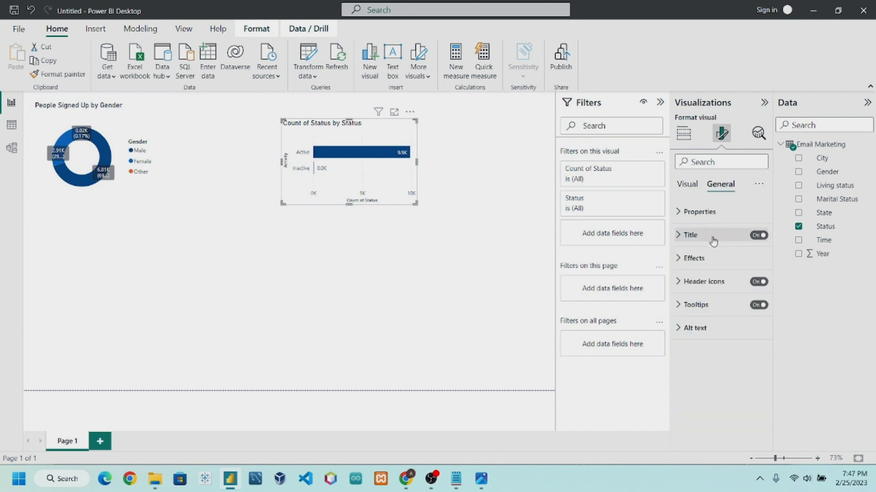
pyautogui.click(700, 236)
pyautogui.click(700, 237)
pyautogui.click(700, 237)
pyautogui.click(704, 269)
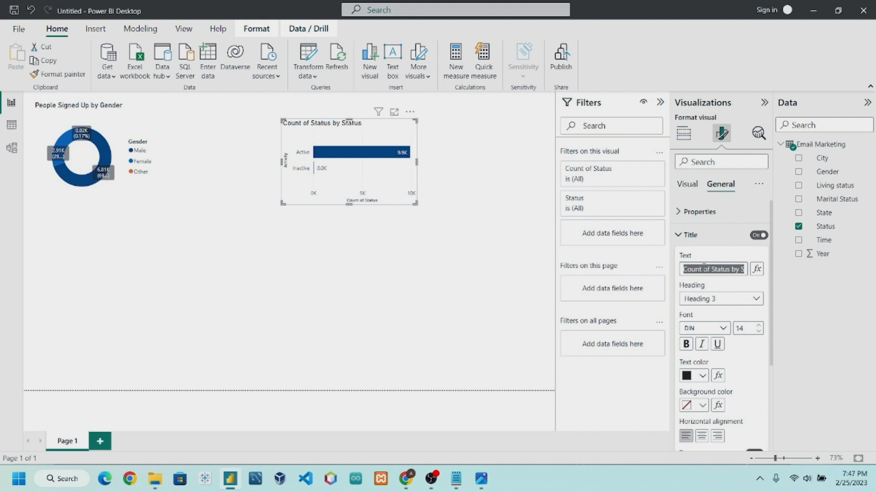
pyautogui.write('Active users Status')
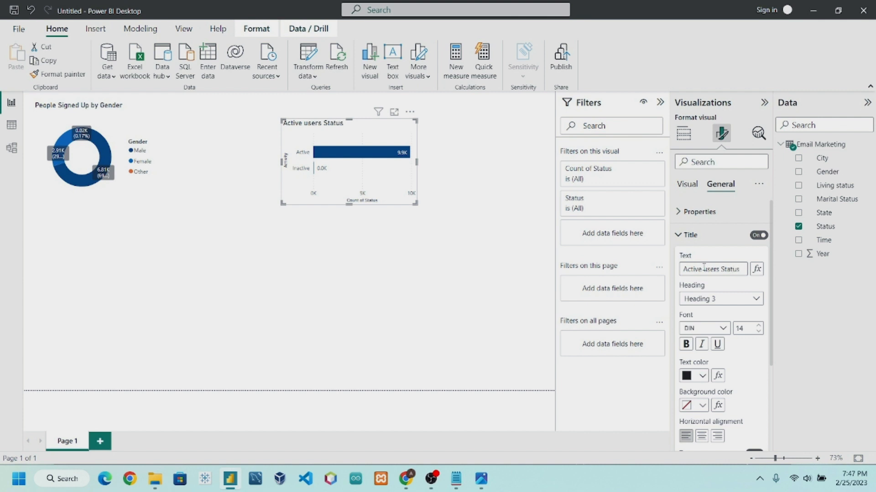
pyautogui.click(382, 273)
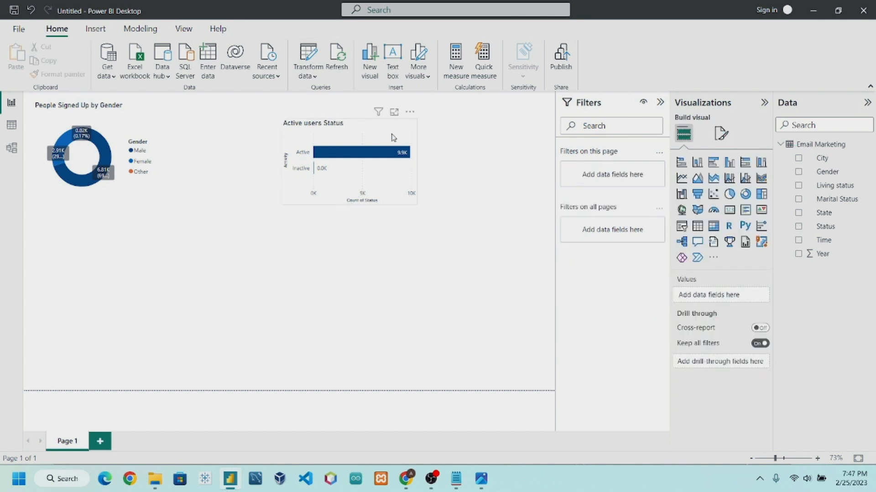
# Reposition the Active users Status chart at the top of the page, beside the gender donut chart.
pyautogui.moveTo(393, 137); pyautogui.dragTo(349, 107)
pyautogui.click(344, 204)
pyautogui.click(469, 287)
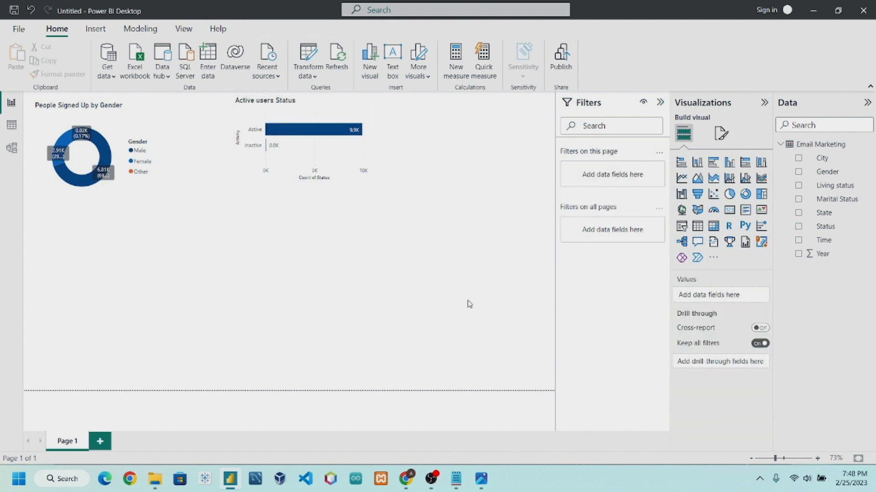
# Check the Objectives note in Notepad, and add a stacked bar chart below with Marital Status on the Y-axis and its count on the X-axis.
pyautogui.click(456, 478)
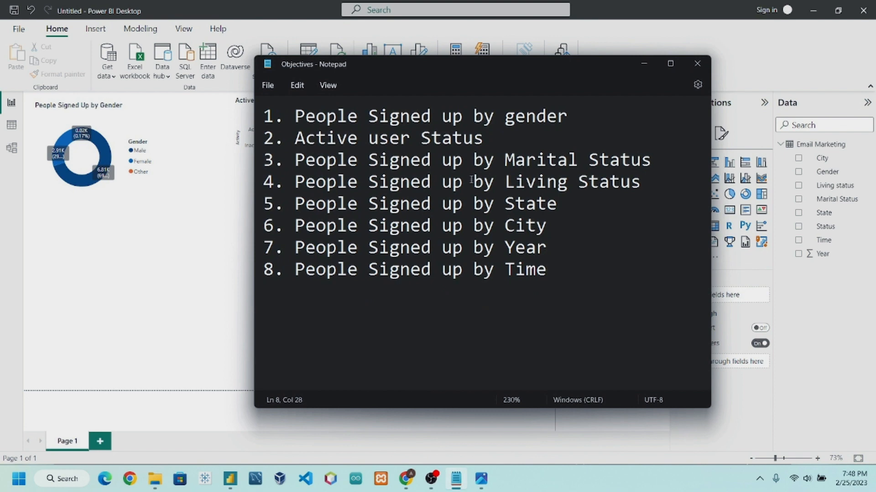
pyautogui.click(644, 63)
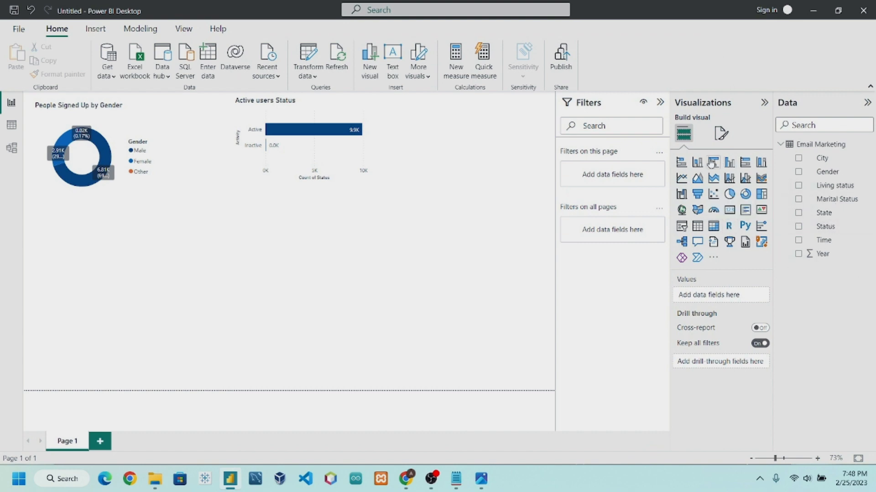
pyautogui.click(681, 162)
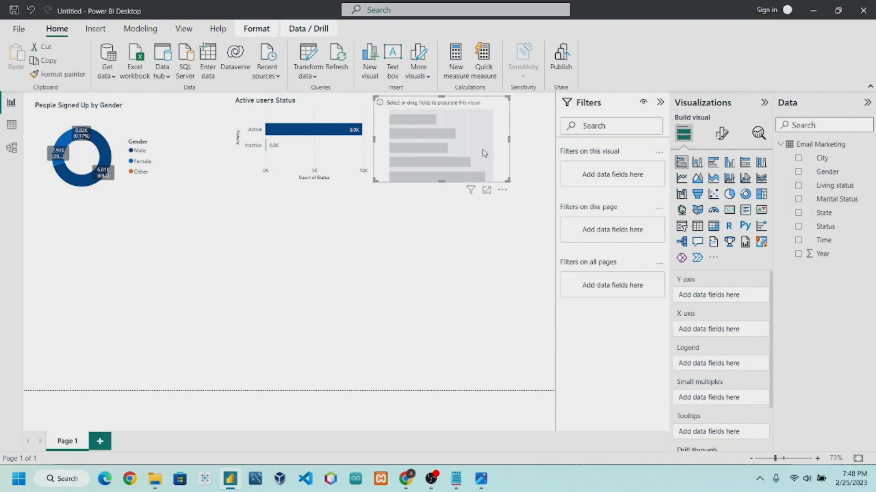
pyautogui.moveTo(476, 164); pyautogui.dragTo(445, 305)
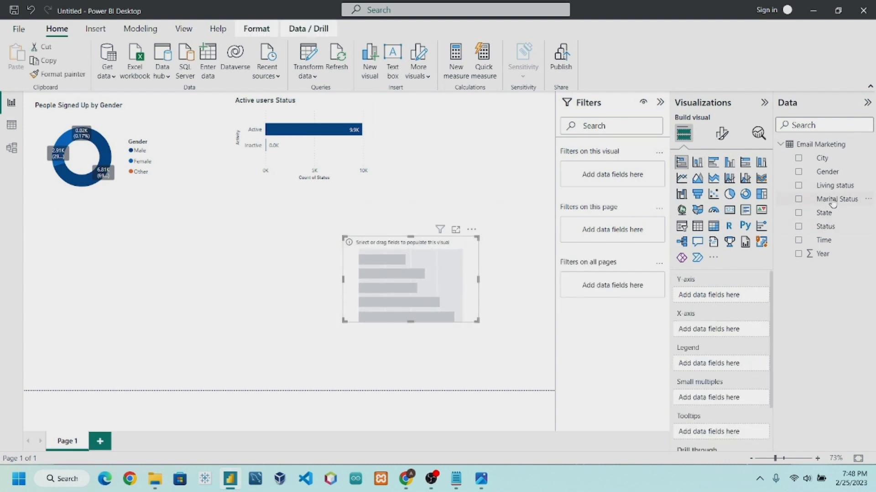
pyautogui.moveTo(829, 200); pyautogui.dragTo(766, 336)
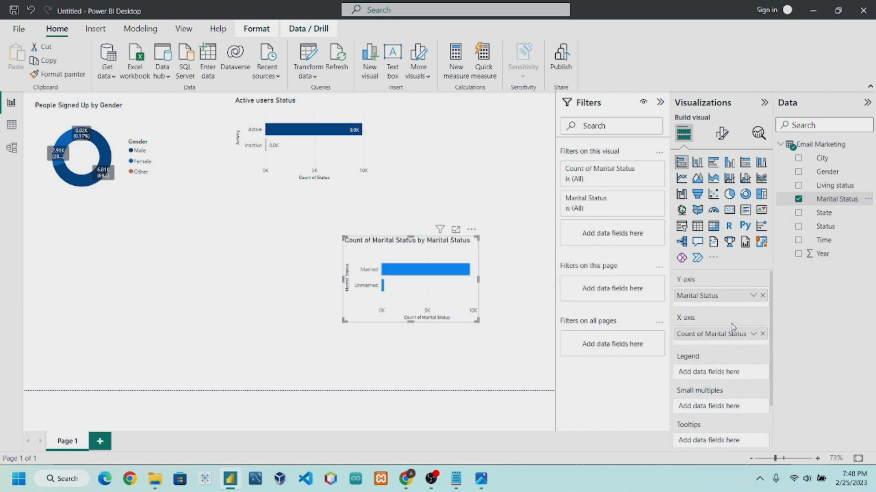
# Review the aggregation options for the Marital Status count and the values in the chart's Marital Status filter.
pyautogui.click(753, 334)
pyautogui.moveTo(787, 364)
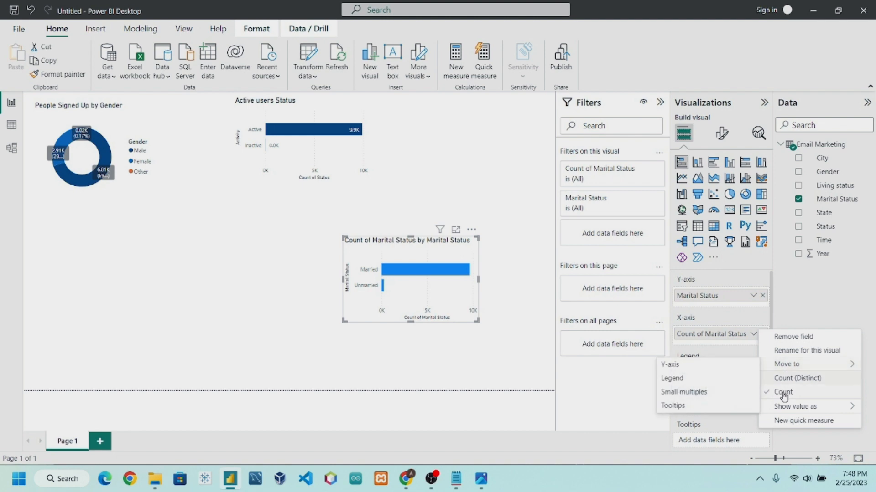
pyautogui.click(623, 208)
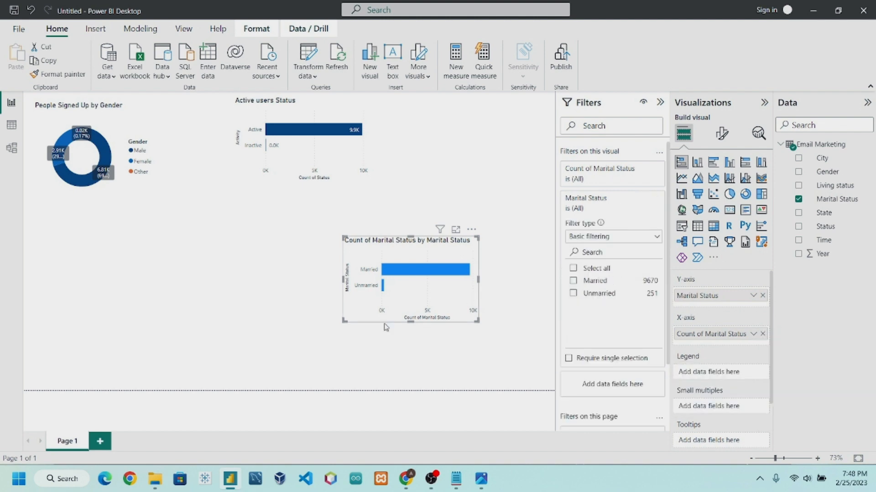
pyautogui.click(437, 352)
pyautogui.click(471, 252)
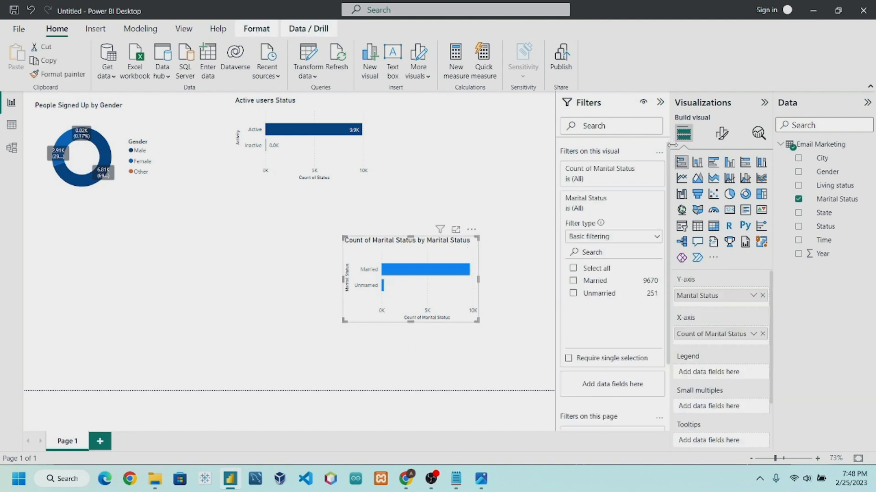
# Title the marital status bar chart "People Signed Up by Marital Status".
pyautogui.click(721, 139)
pyautogui.click(720, 183)
pyautogui.click(693, 235)
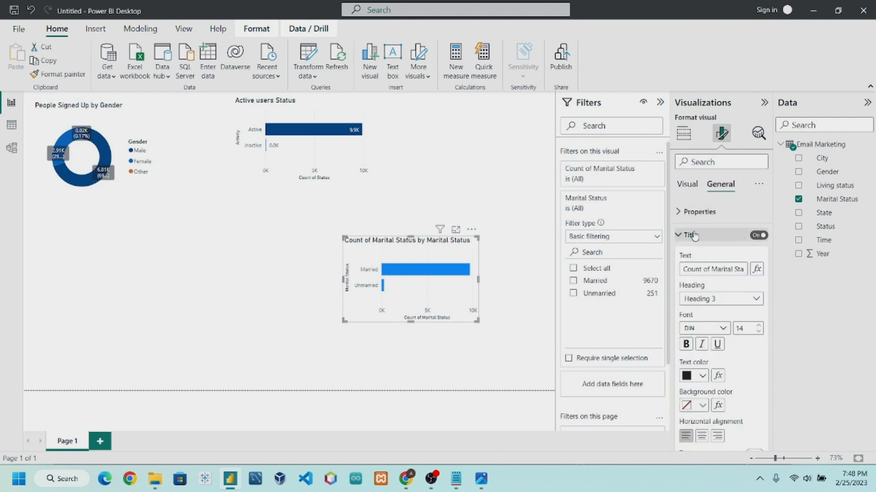
pyautogui.tripleClick(699, 268)
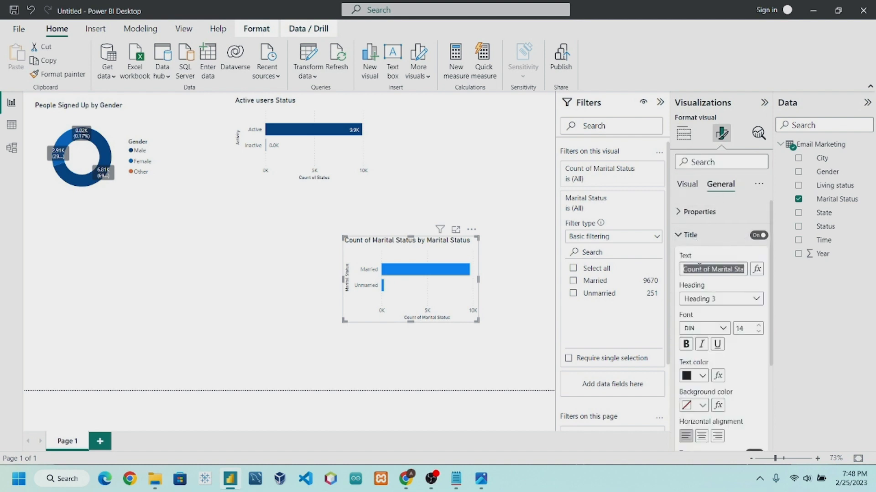
pyautogui.write('P')
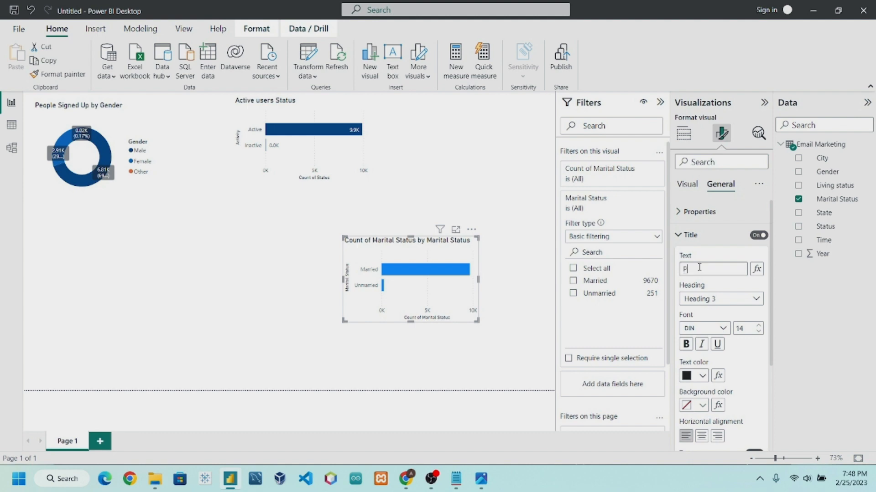
pyautogui.write('eople Sign')
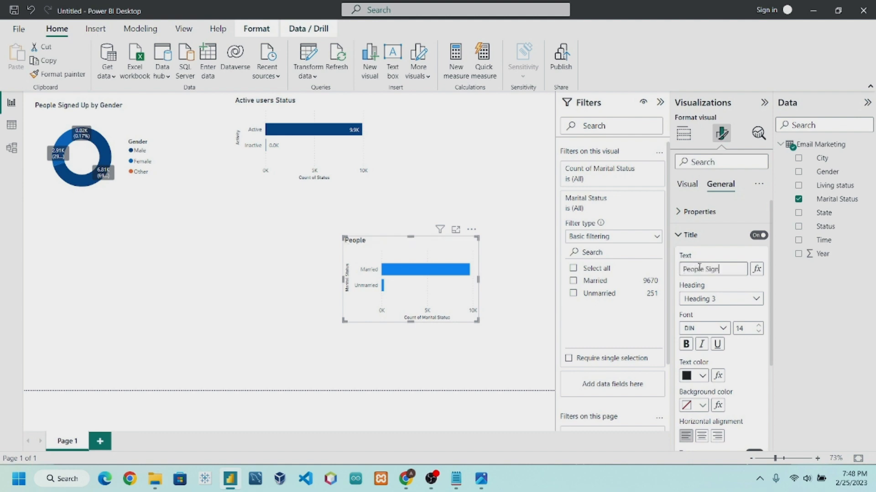
pyautogui.write('ed Up by Ma')
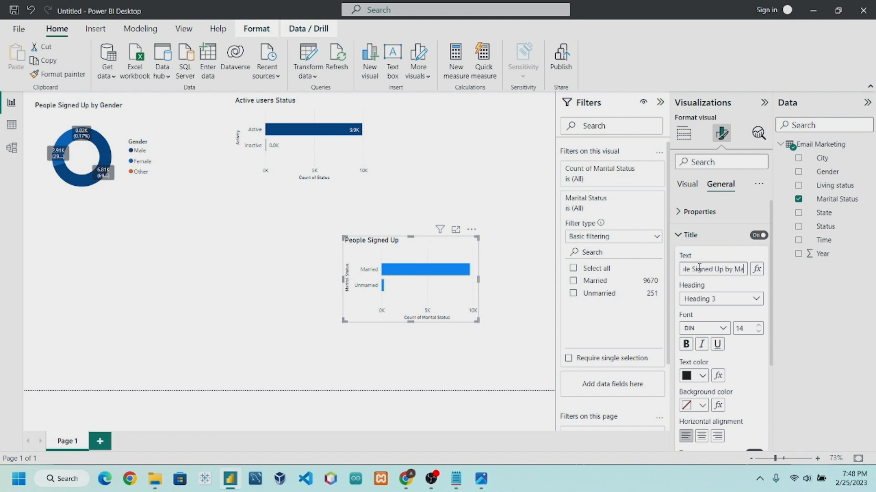
pyautogui.write('rital Status')
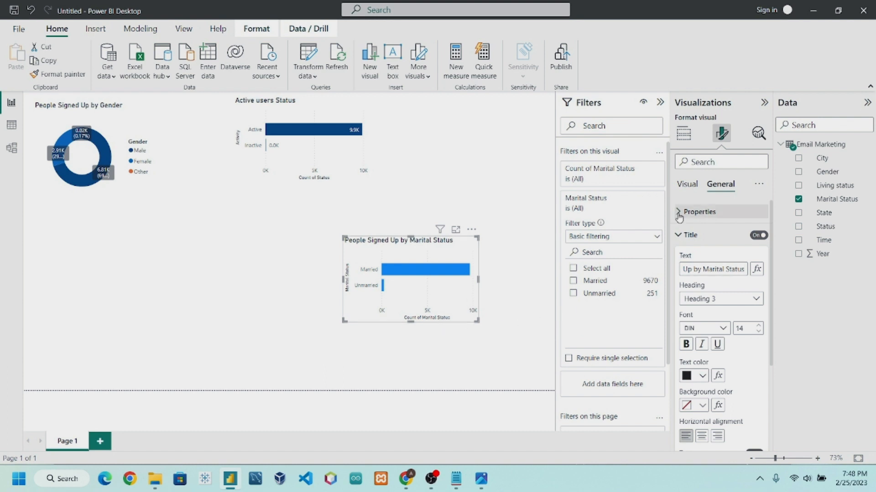
# Set the Y-axis title of the marital status chart to "People Signed Up".
pyautogui.click(687, 185)
pyautogui.click(697, 212)
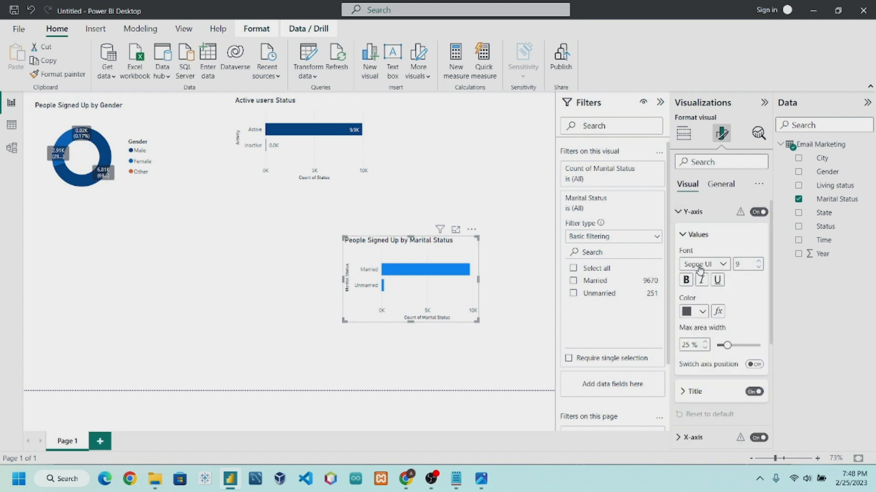
pyautogui.click(703, 390)
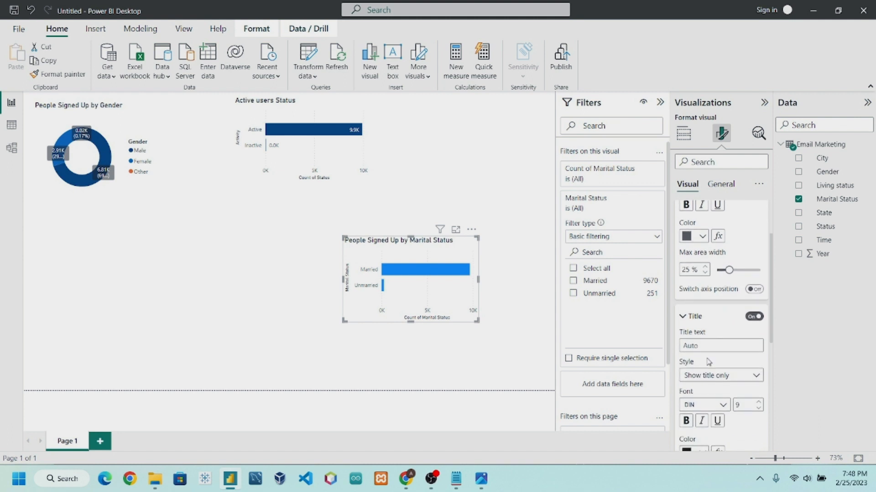
pyautogui.write('Peo')
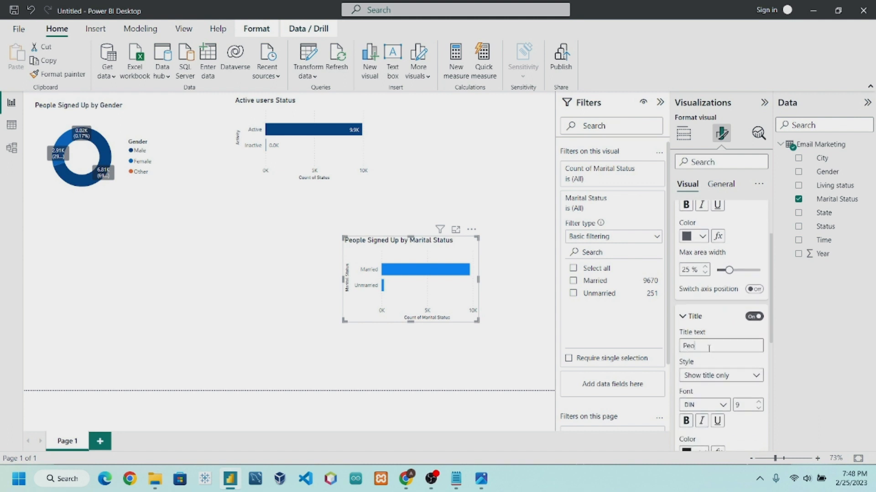
pyautogui.write('pe')
pyautogui.press('BackSpace')
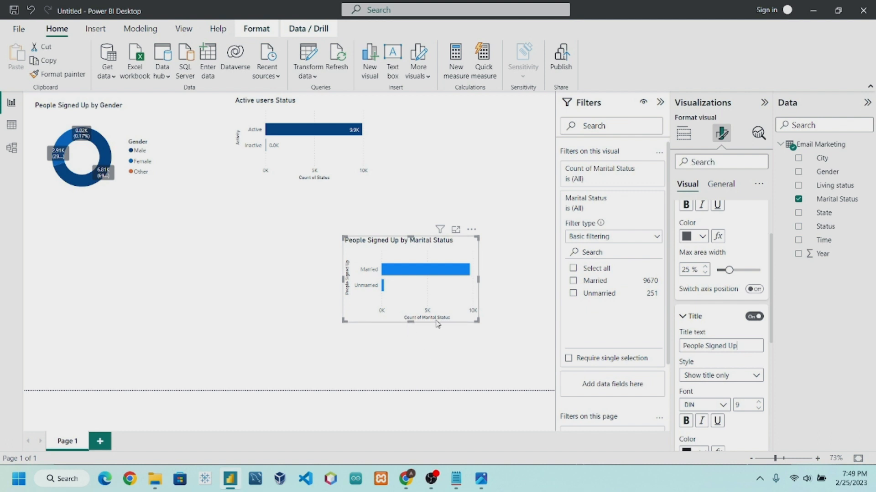
# Resize the marital status chart and move it directly below the Active users Status chart.
pyautogui.moveTo(477, 321); pyautogui.dragTo(492, 337)
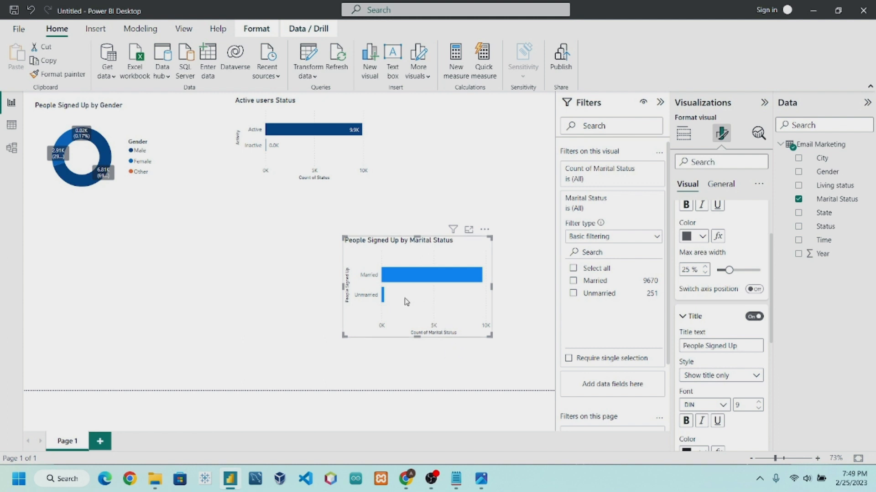
pyautogui.moveTo(451, 257); pyautogui.dragTo(342, 214)
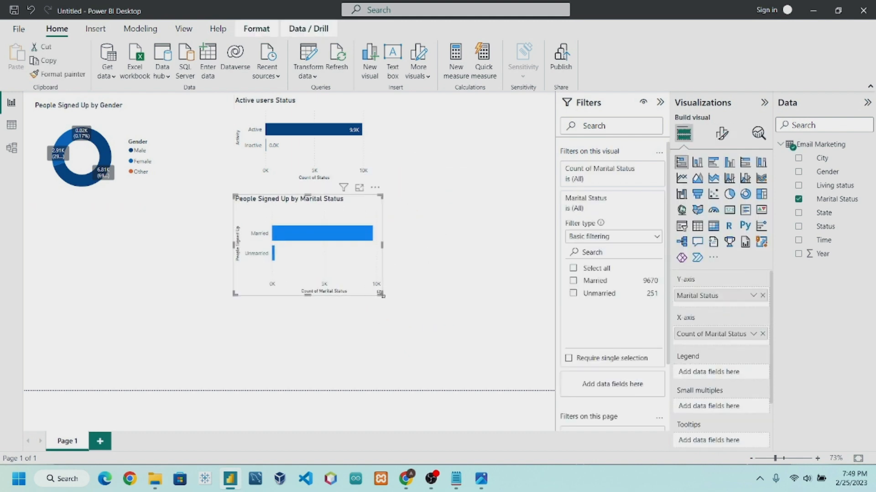
pyautogui.moveTo(380, 295); pyautogui.dragTo(378, 275)
pyautogui.click(471, 329)
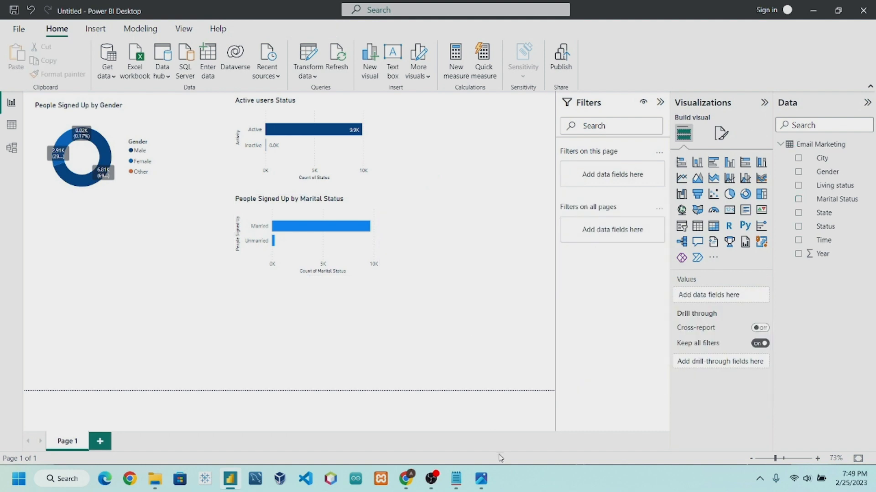
# Check the Living Status objective in Notepad, and move the marital status chart to the top row, right of the Active users Status chart.
pyautogui.click(456, 479)
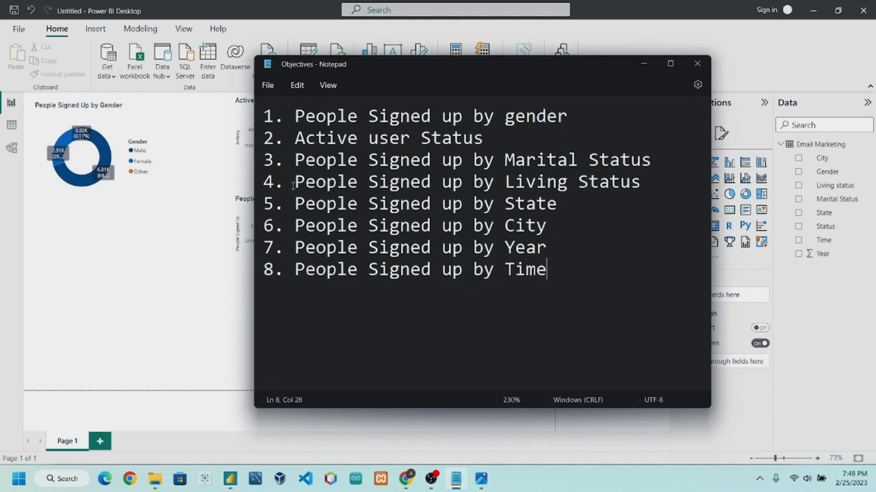
pyautogui.moveTo(295, 183); pyautogui.dragTo(648, 169)
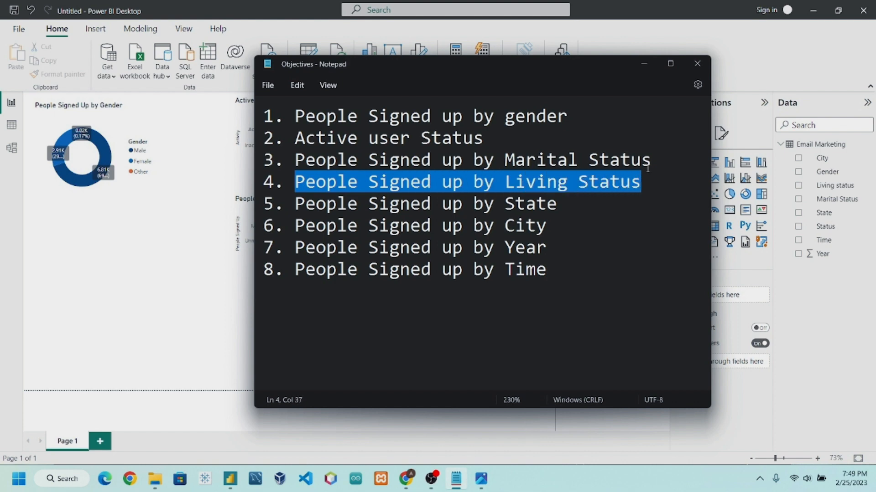
pyautogui.click(643, 64)
pyautogui.moveTo(356, 224); pyautogui.dragTo(513, 156)
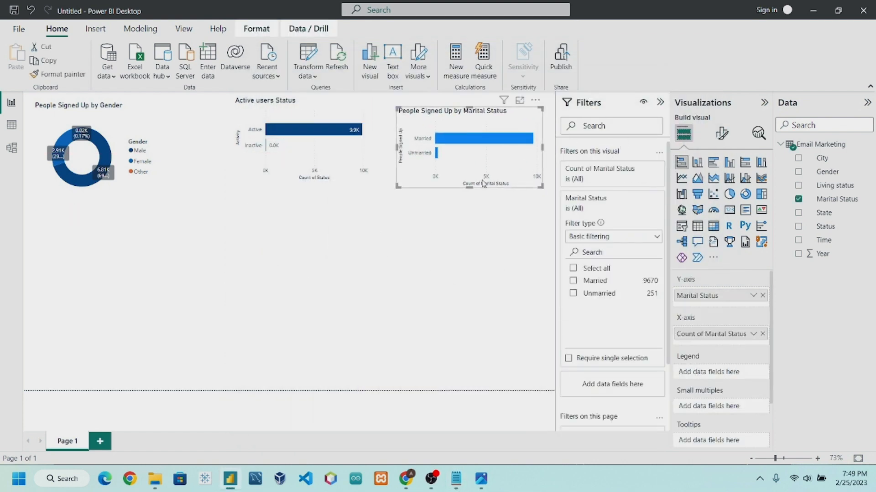
pyautogui.click(476, 251)
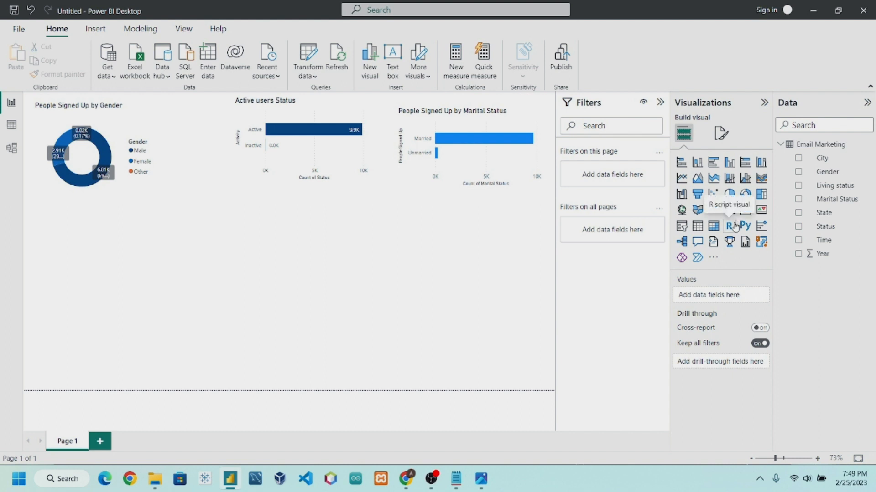
# Add a donut chart with Living status as legend and its count as values, and place it enlarged below the Active users Status chart.
pyautogui.click(746, 195)
pyautogui.moveTo(130, 270); pyautogui.dragTo(368, 257)
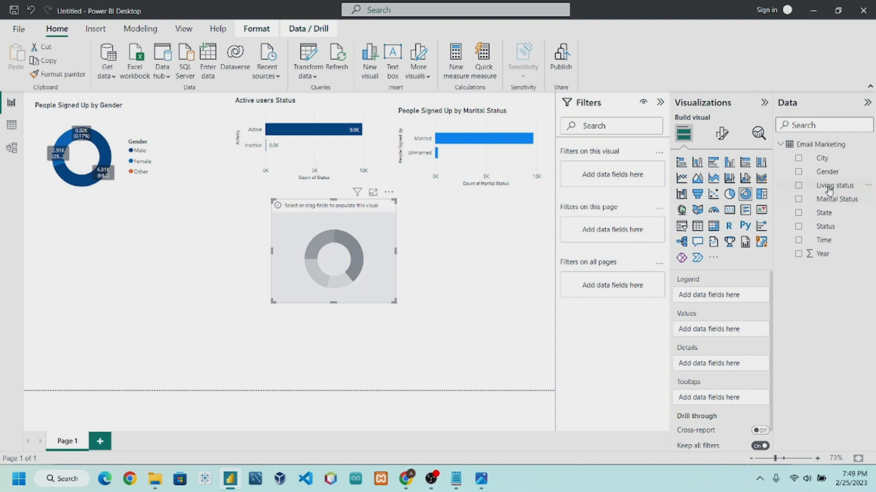
pyautogui.moveTo(825, 187); pyautogui.dragTo(730, 299)
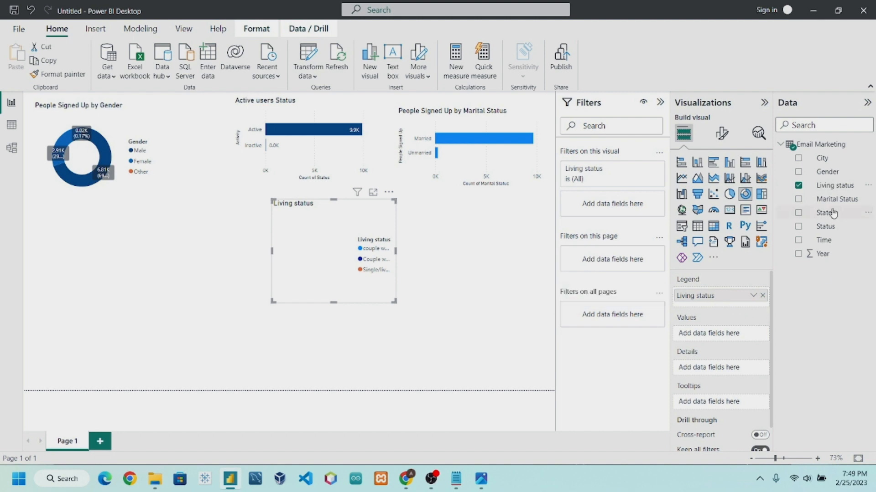
pyautogui.moveTo(830, 187); pyautogui.dragTo(743, 335)
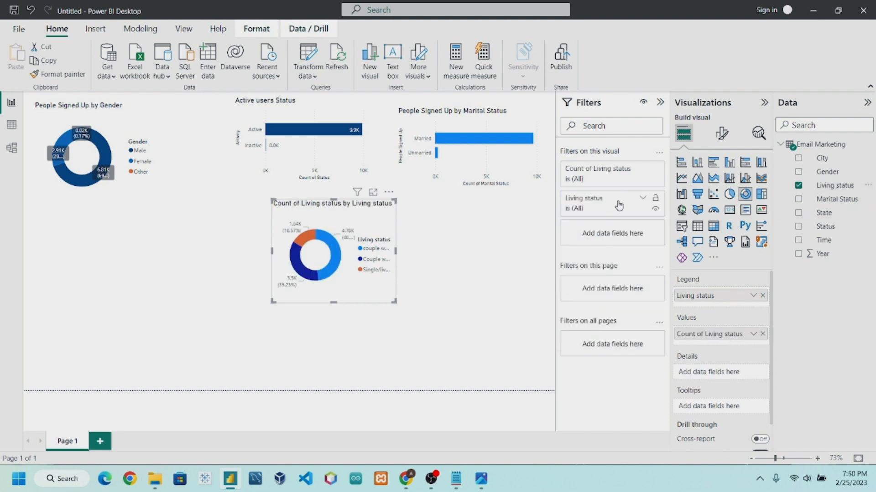
pyautogui.click(640, 203)
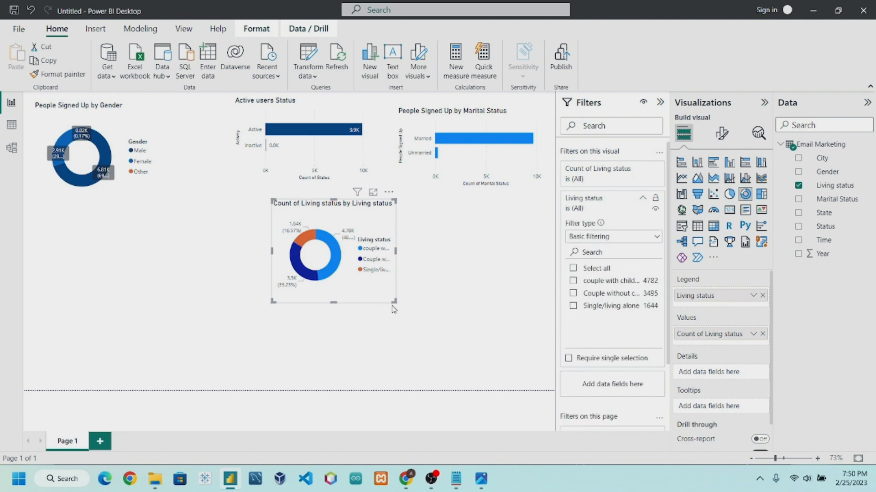
pyautogui.moveTo(396, 303); pyautogui.dragTo(336, 308)
# Change the Single/living alone slice of the living status donut chart to a medium blue.
pyautogui.click(722, 134)
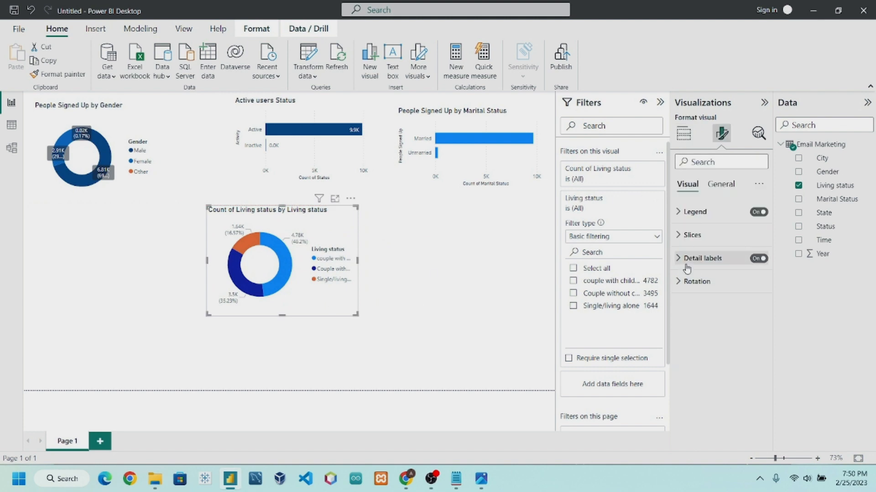
pyautogui.click(692, 235)
pyautogui.click(702, 347)
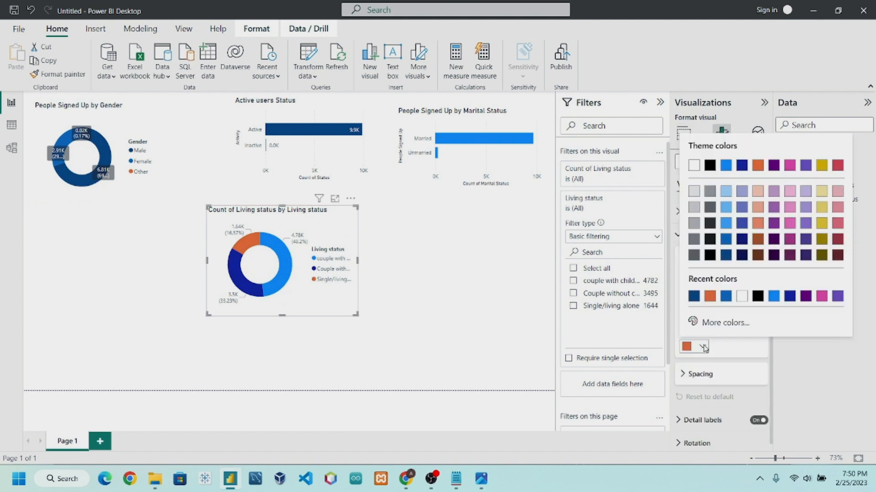
pyautogui.click(726, 226)
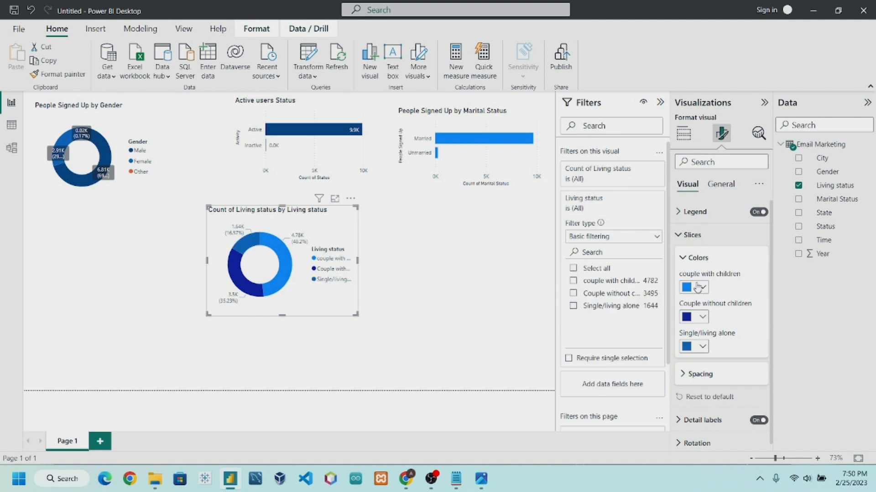
# Try dark blue for the Couple without children slice, and medium then light blue for the couple with children slice.
pyautogui.click(702, 317)
pyautogui.click(708, 269)
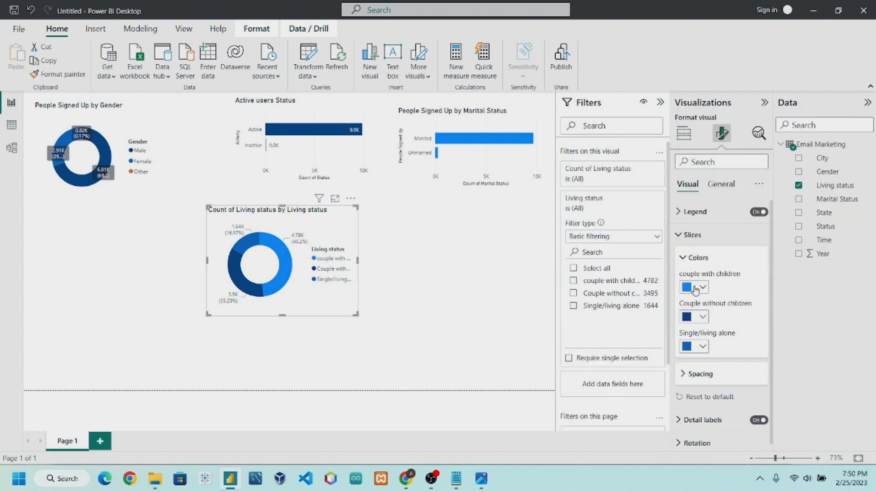
pyautogui.click(701, 287)
pyautogui.click(709, 237)
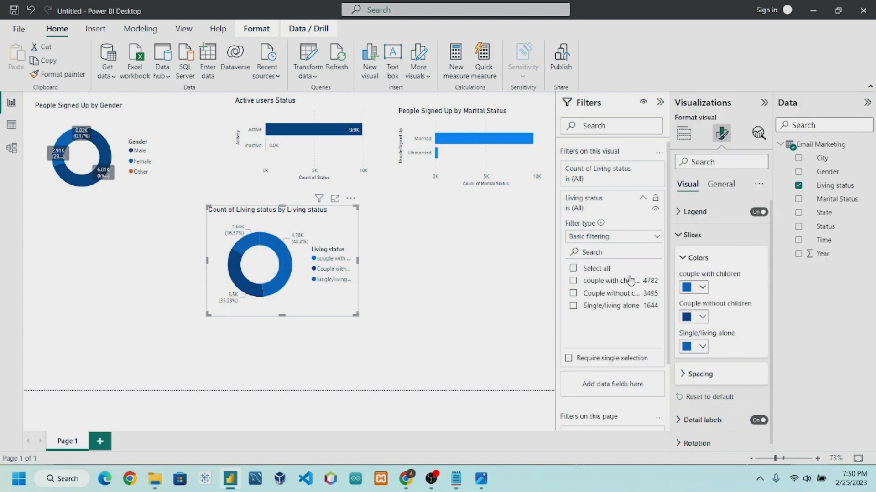
pyautogui.click(703, 288)
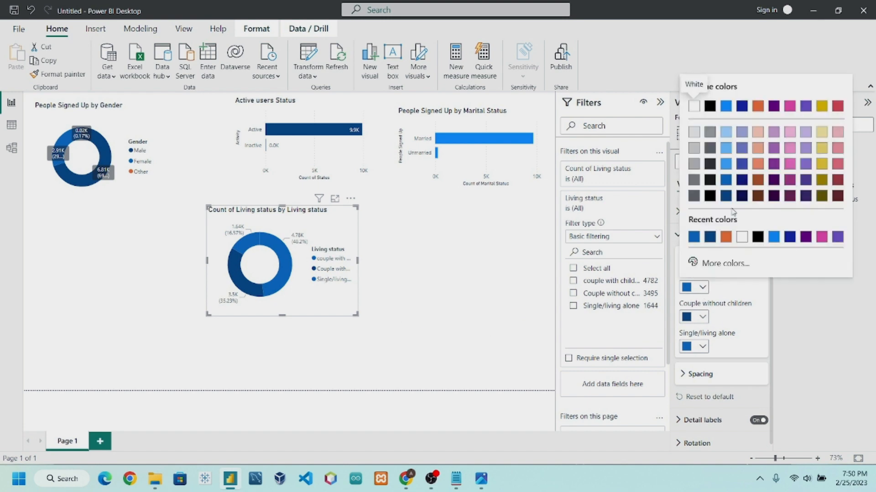
pyautogui.click(726, 159)
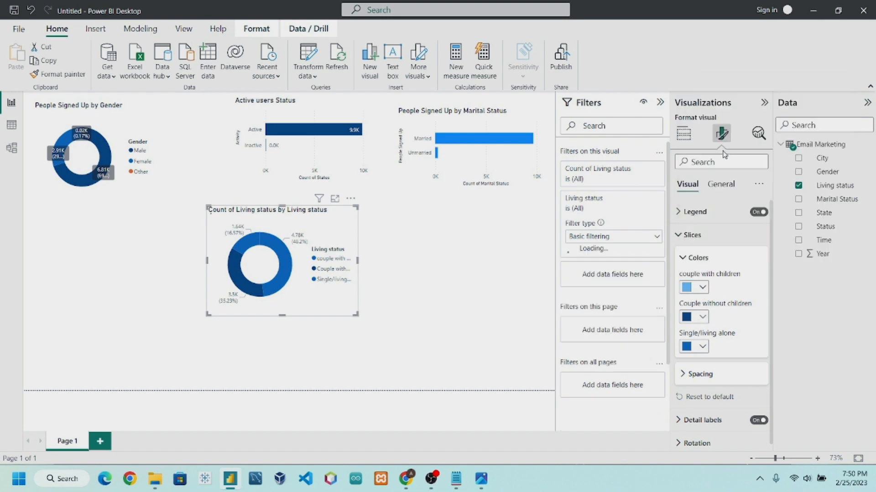
# Color the couple with children slice dark blue and the Couple without children slice light blue.
pyautogui.click(702, 287)
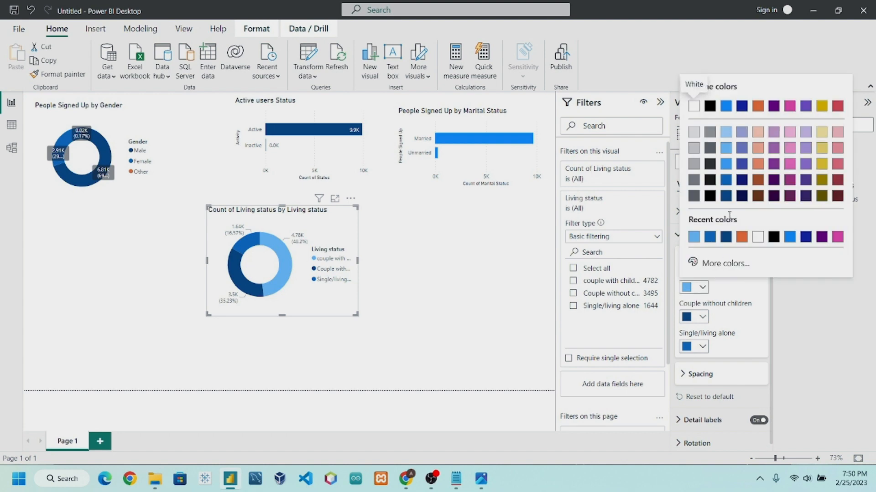
pyautogui.click(725, 237)
pyautogui.click(702, 316)
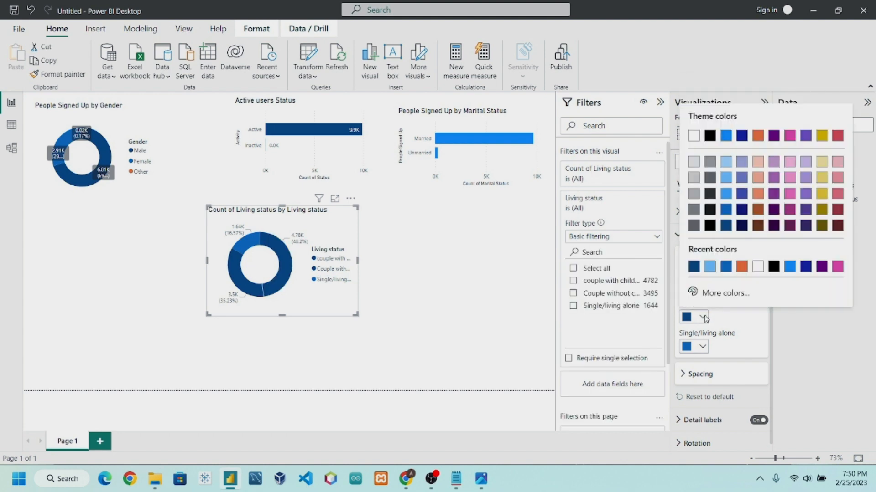
pyautogui.click(728, 195)
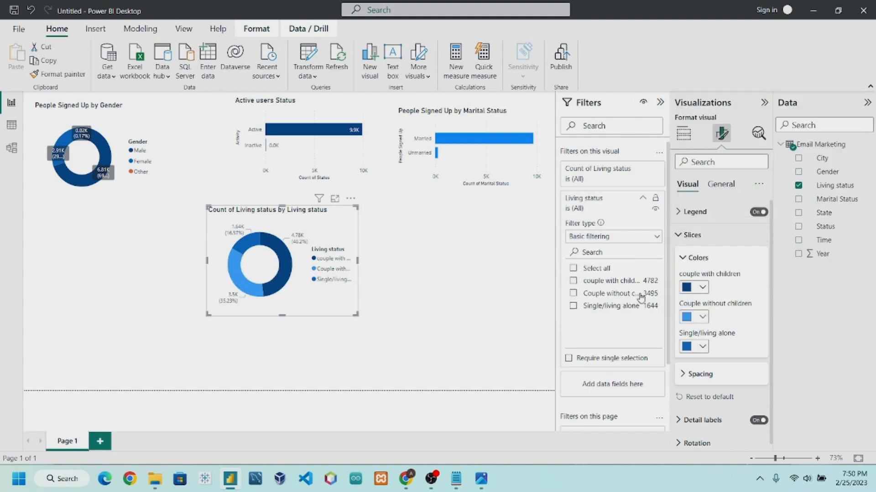
# Recolor the living status donut: pale blue for Single/living alone and medium blue for Couple without children.
pyautogui.click(703, 346)
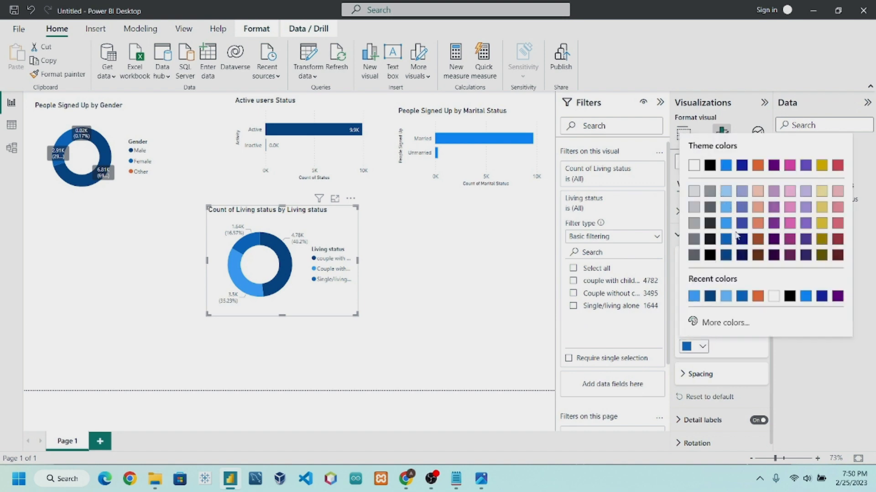
pyautogui.click(725, 192)
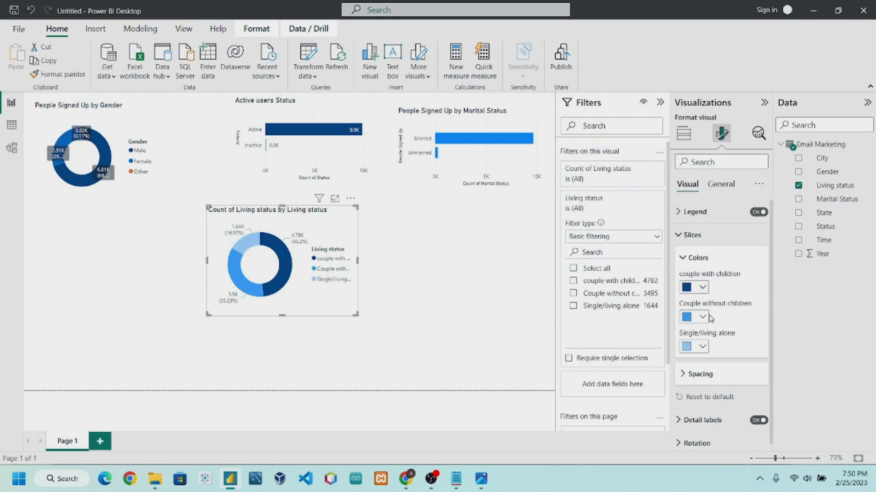
pyautogui.click(702, 317)
pyautogui.click(722, 213)
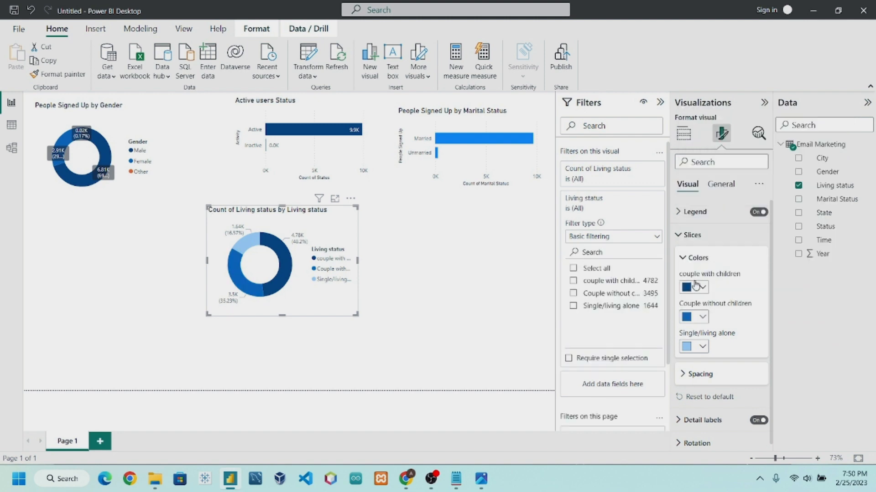
# Move the living status donut chart directly below the People Signed Up by Gender chart.
pyautogui.moveTo(319, 234); pyautogui.dragTo(165, 235)
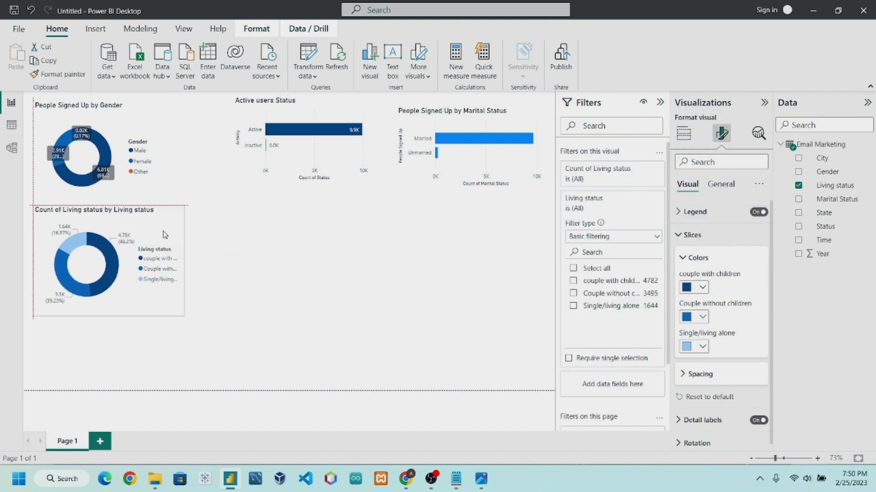
pyautogui.click(385, 266)
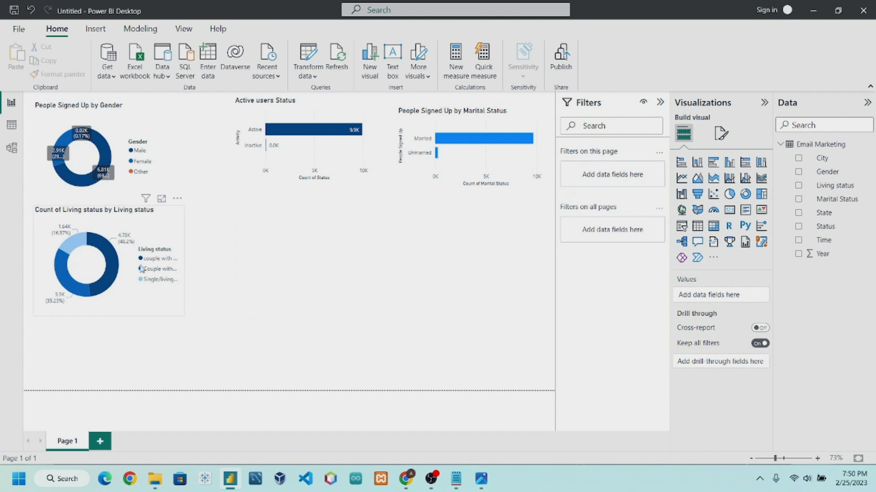
pyautogui.moveTo(154, 236); pyautogui.dragTo(161, 235)
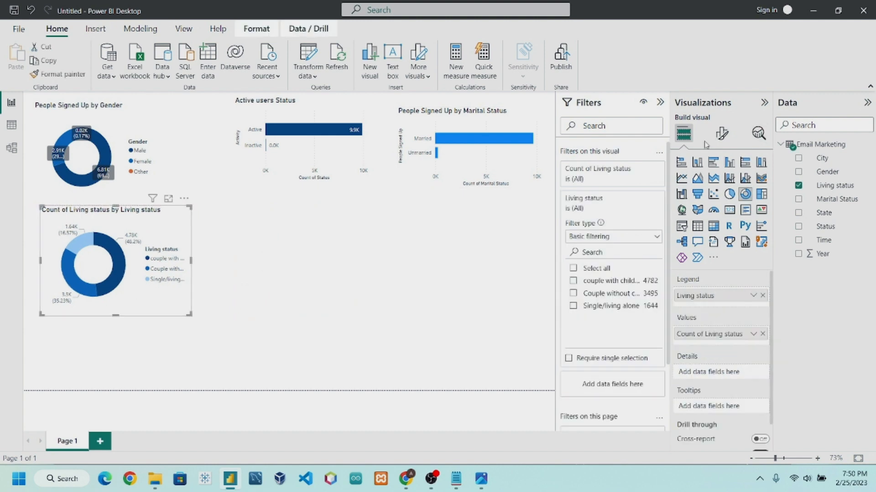
# Change the living status donut chart's title to "People Signed Up by Living Status".
pyautogui.click(721, 137)
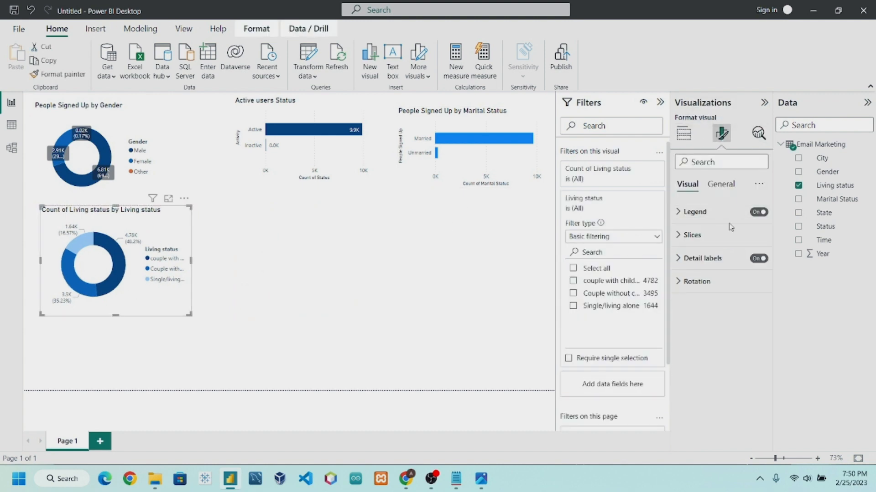
pyautogui.click(721, 185)
pyautogui.click(696, 235)
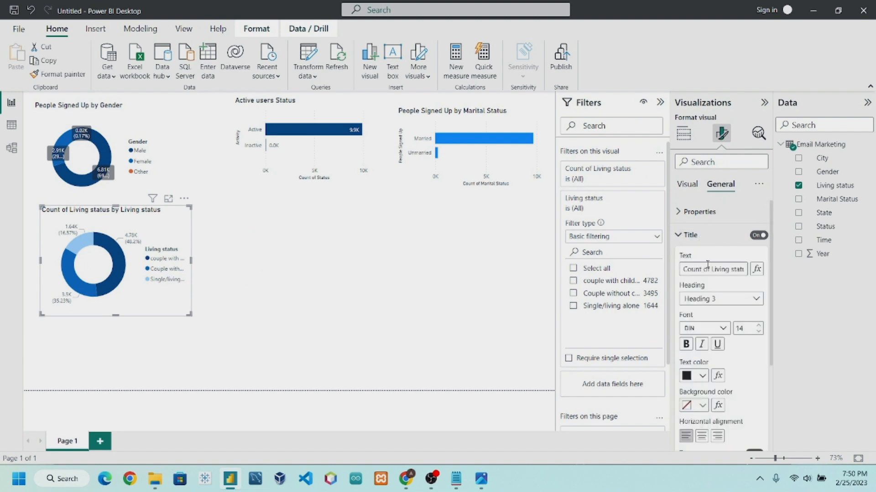
pyautogui.click(707, 269)
pyautogui.write('People Signed Up')
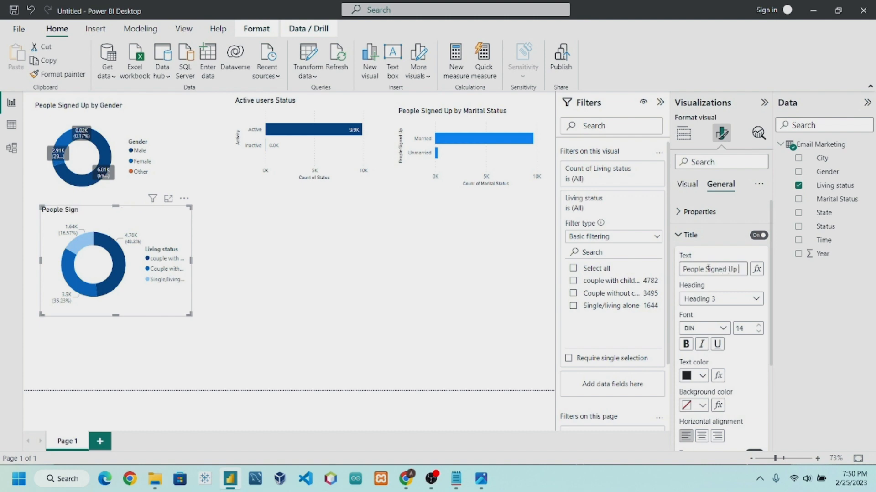
pyautogui.write(' by Living St')
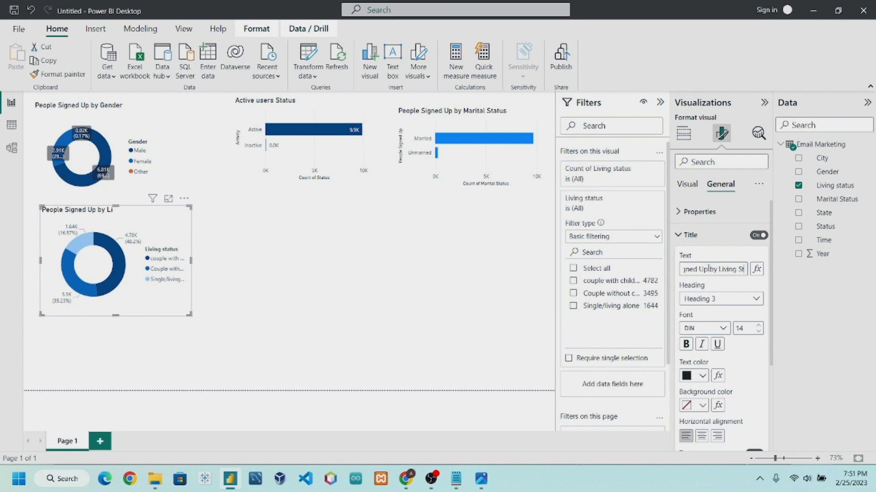
pyautogui.write('atus')
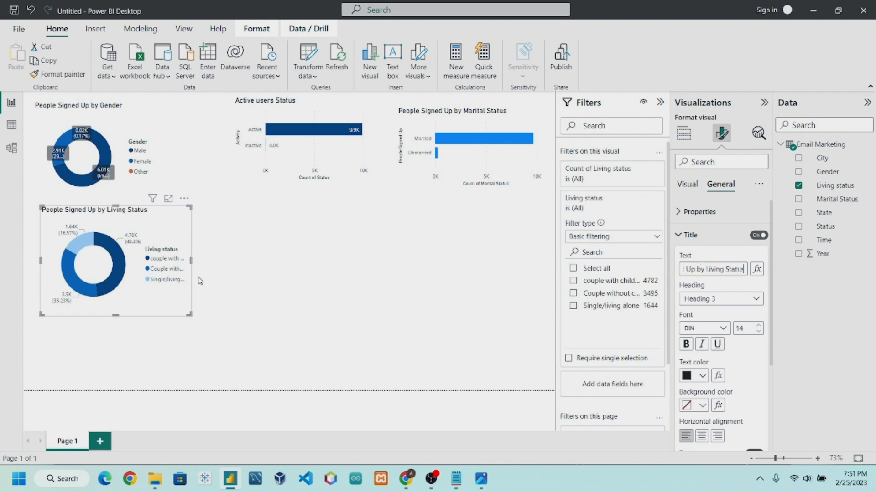
# Shift the living status donut chart to the page's left edge and shrink it.
pyautogui.moveTo(176, 294); pyautogui.dragTo(157, 294)
pyautogui.click(236, 294)
pyautogui.click(168, 305)
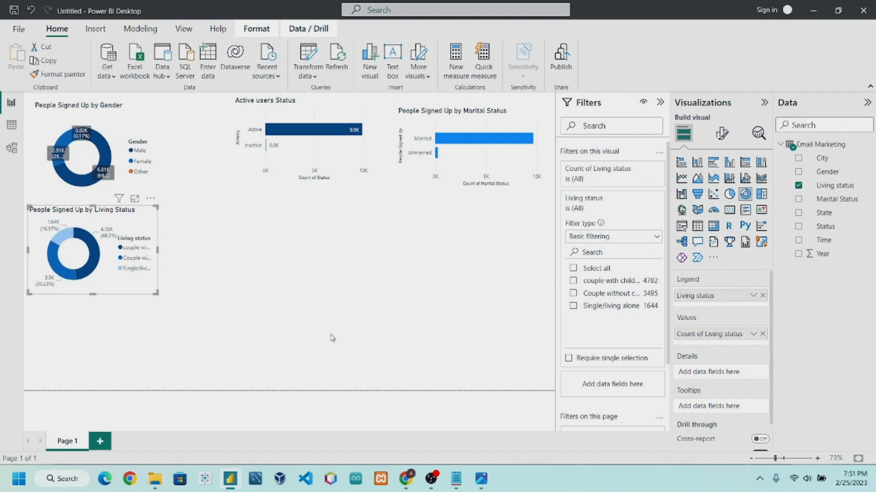
pyautogui.click(332, 337)
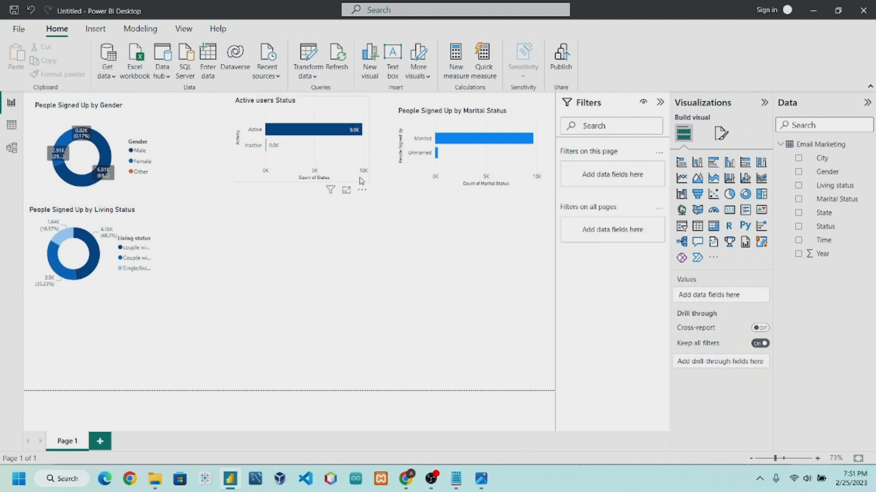
# Check the reference dashboard screenshot and the Objectives list in Notepad for the next chart to build, then return to Power BI.
pyautogui.click(481, 479)
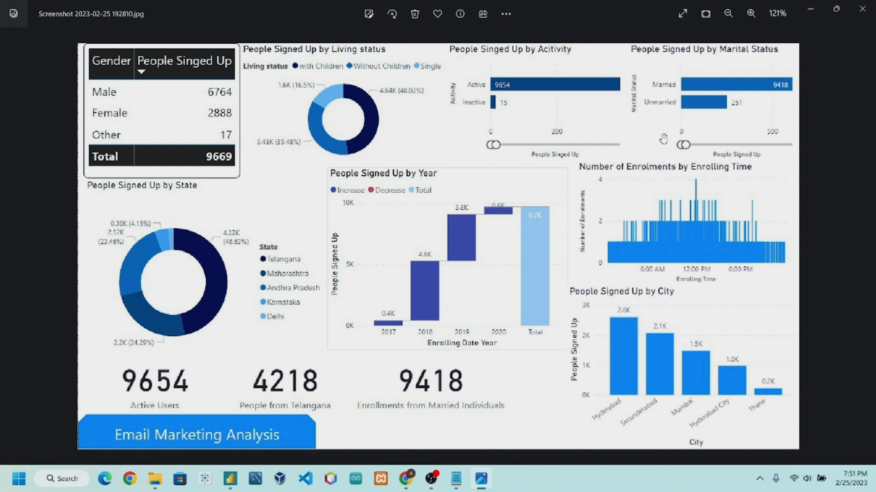
pyautogui.click(818, 12)
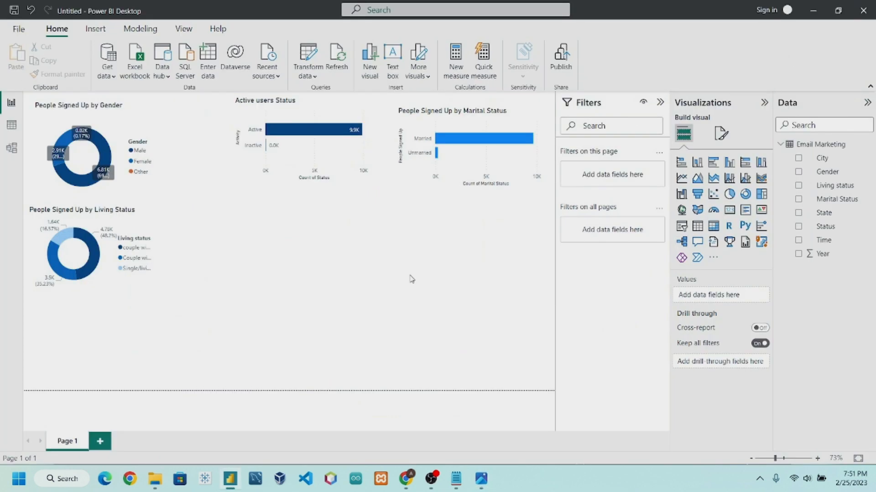
pyautogui.click(455, 478)
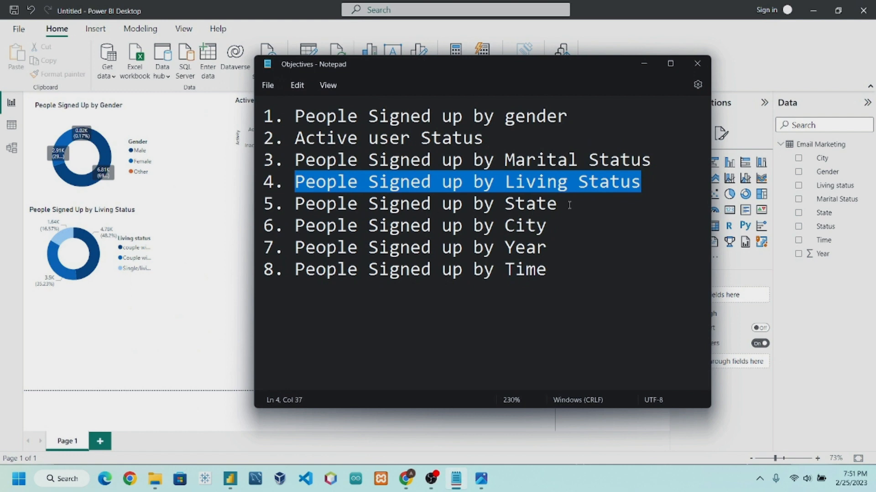
pyautogui.click(645, 63)
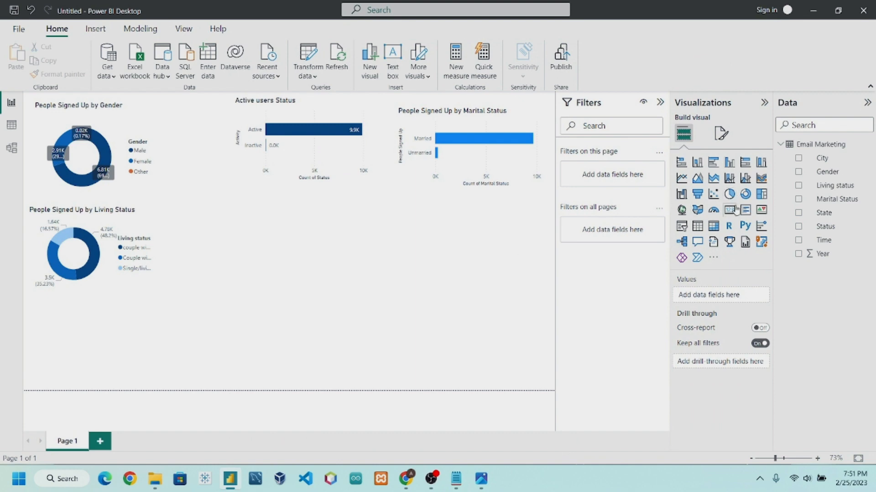
# Add a donut chart below the Active users Status chart with State as legend and its count as values.
pyautogui.click(745, 194)
pyautogui.moveTo(131, 336); pyautogui.dragTo(357, 257)
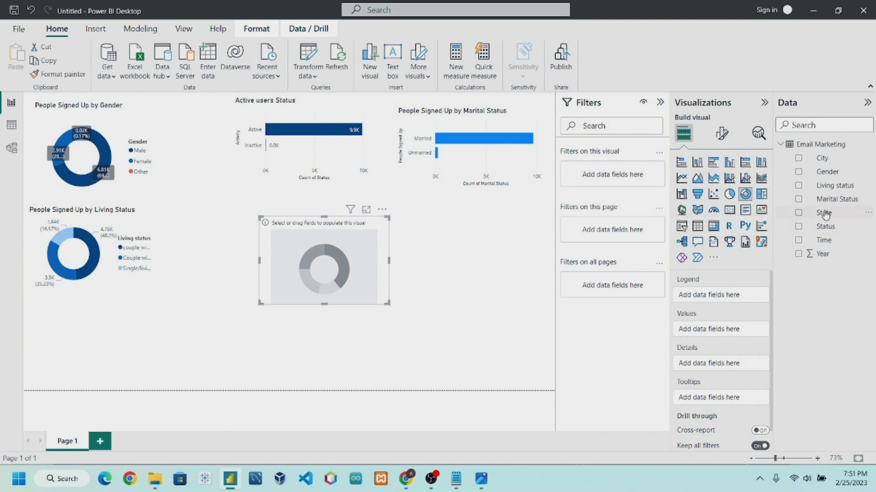
pyautogui.moveTo(826, 214); pyautogui.dragTo(717, 335)
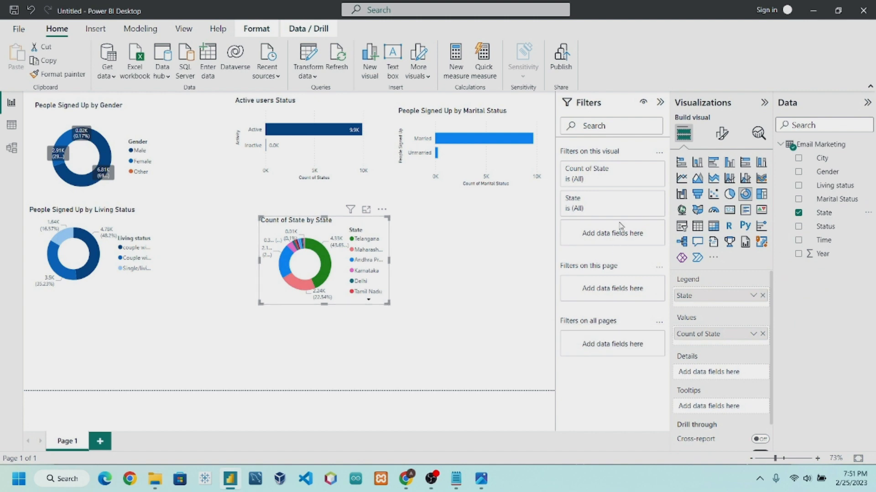
pyautogui.click(631, 178)
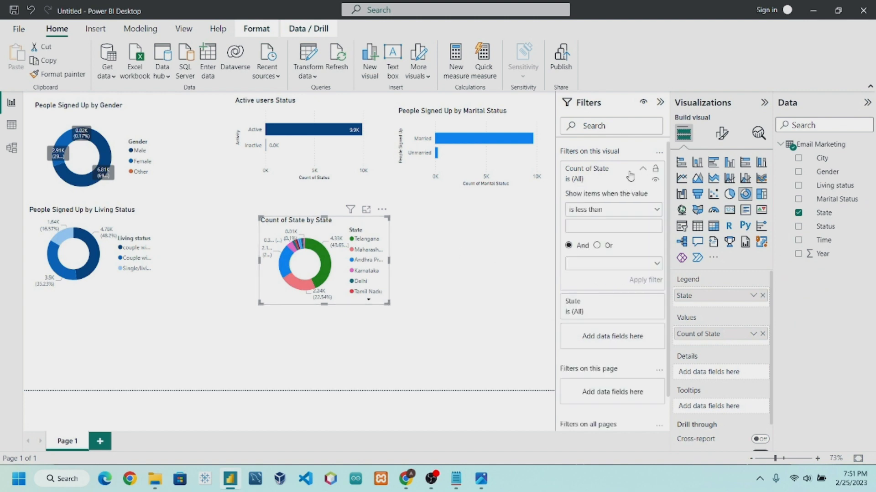
pyautogui.click(630, 177)
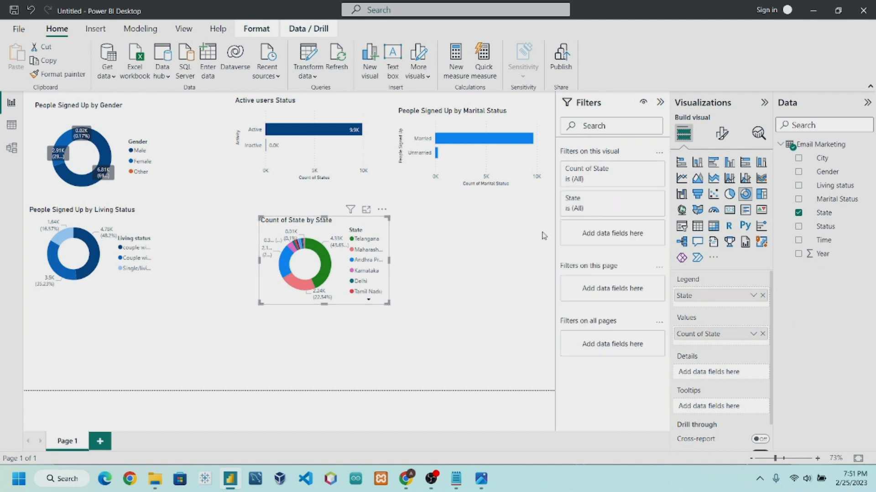
pyautogui.click(644, 169)
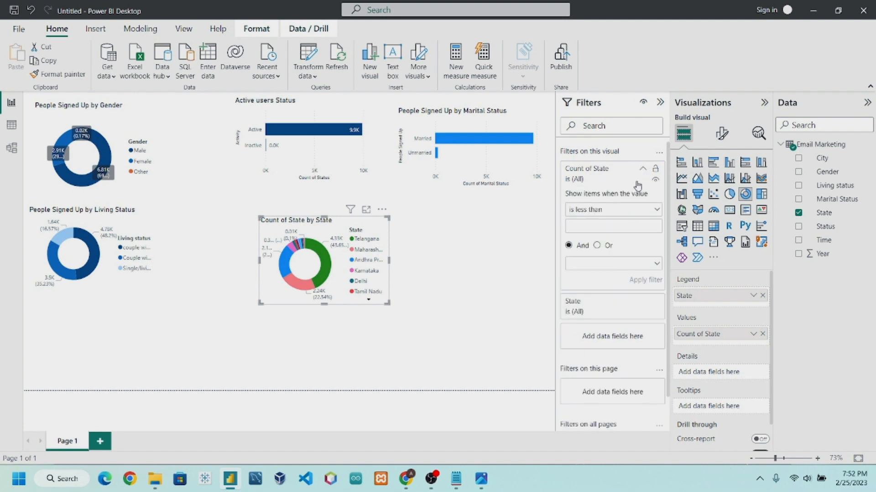
pyautogui.click(642, 172)
# Filter the State donut chart to the top 5 states by Count of State, and widen the chart slightly.
pyautogui.click(642, 199)
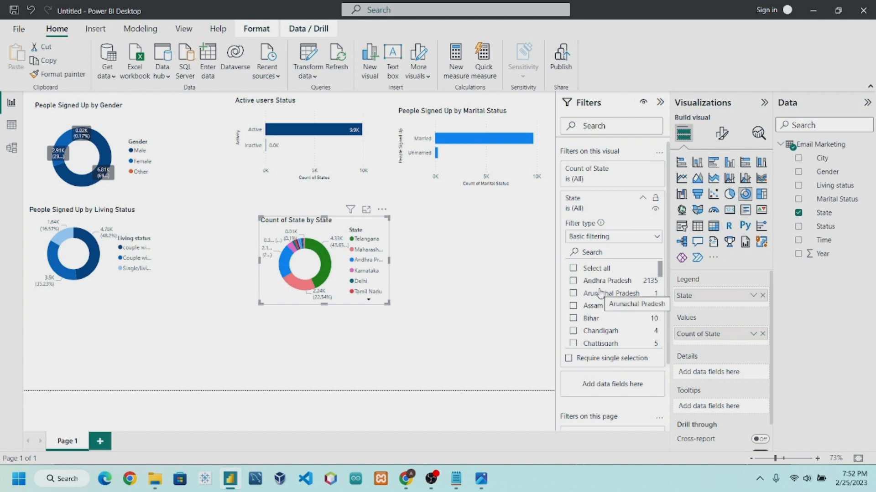
pyautogui.click(611, 236)
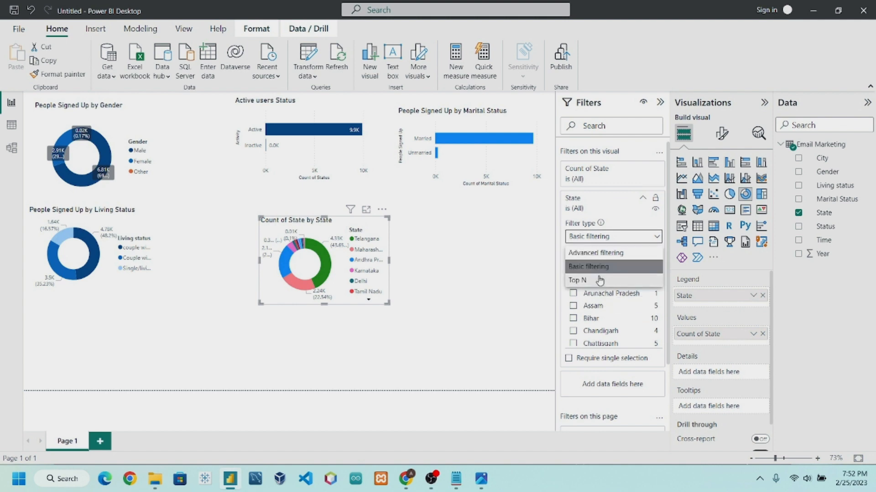
pyautogui.click(602, 287)
pyautogui.click(629, 266)
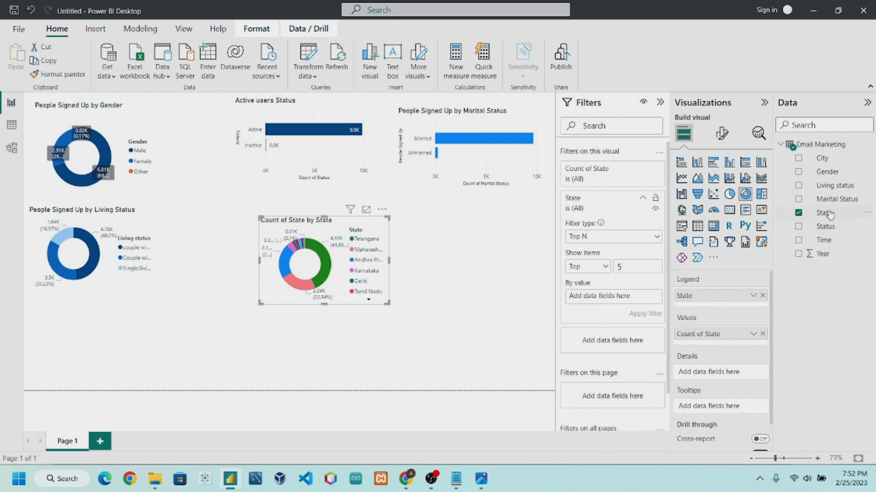
pyautogui.moveTo(824, 213); pyautogui.dragTo(611, 297)
pyautogui.click(645, 297)
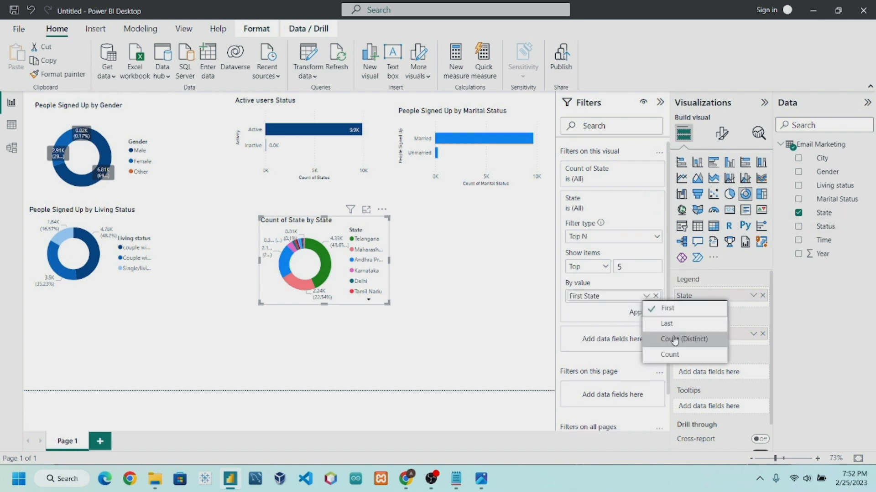
pyautogui.click(675, 353)
pyautogui.click(646, 313)
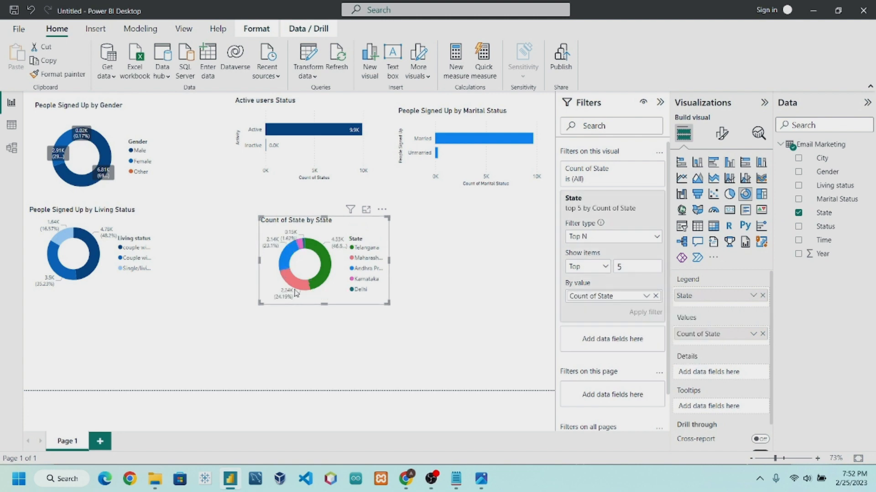
pyautogui.moveTo(388, 303); pyautogui.dragTo(411, 301)
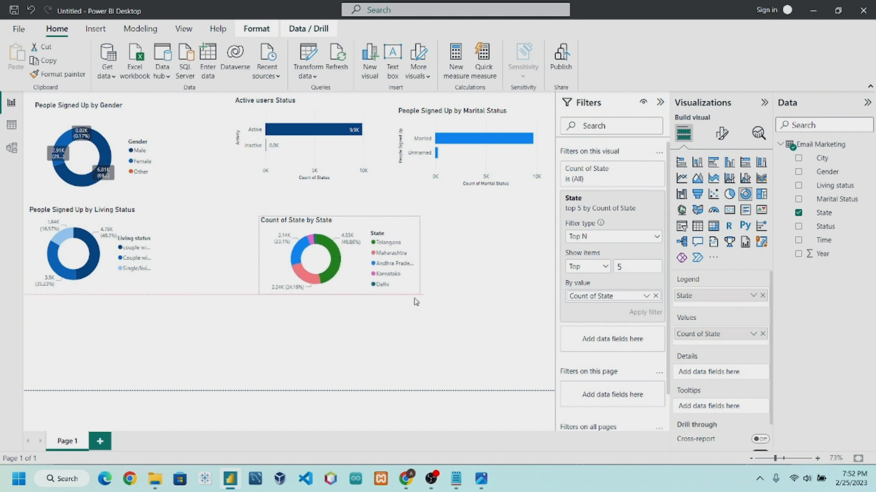
# Color the Telangana slice of the State donut chart dark blue and the Maharashtra slice pale blue.
pyautogui.click(721, 133)
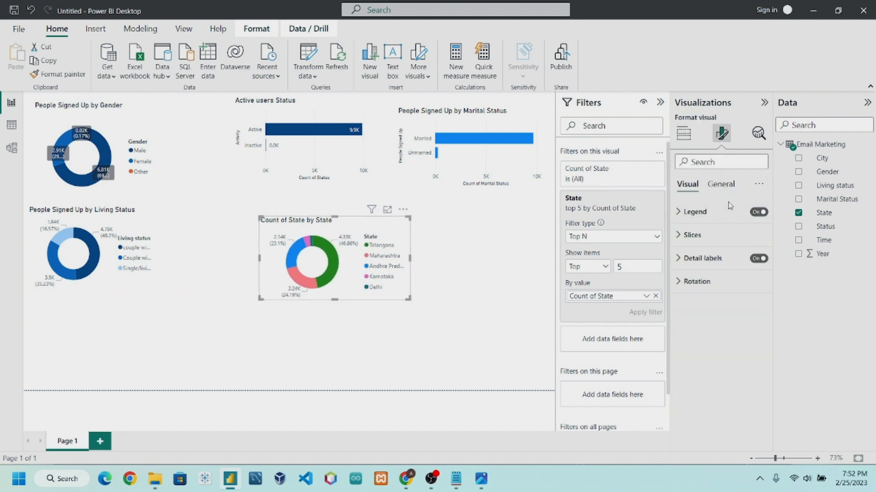
pyautogui.click(706, 235)
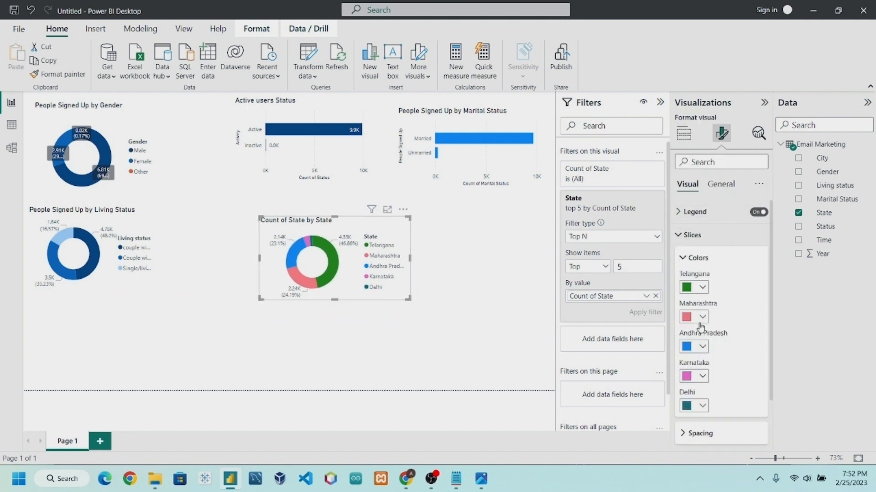
pyautogui.scroll(-2, 707, 337)
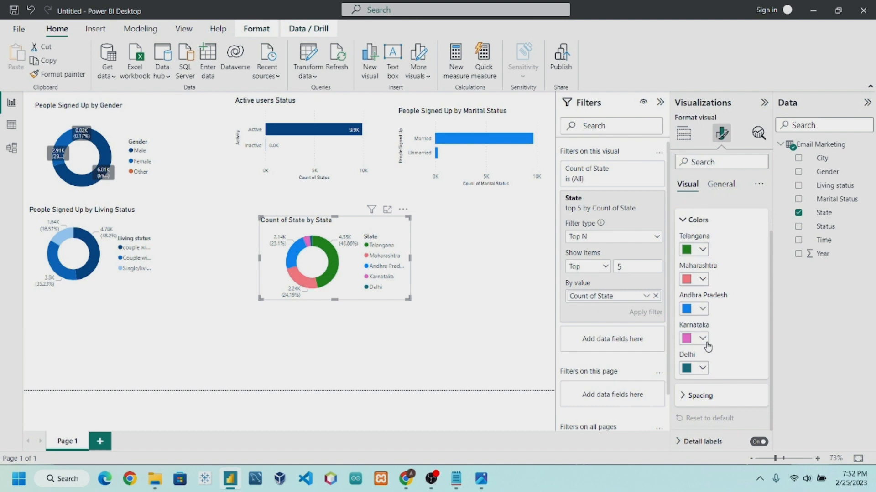
pyautogui.click(702, 250)
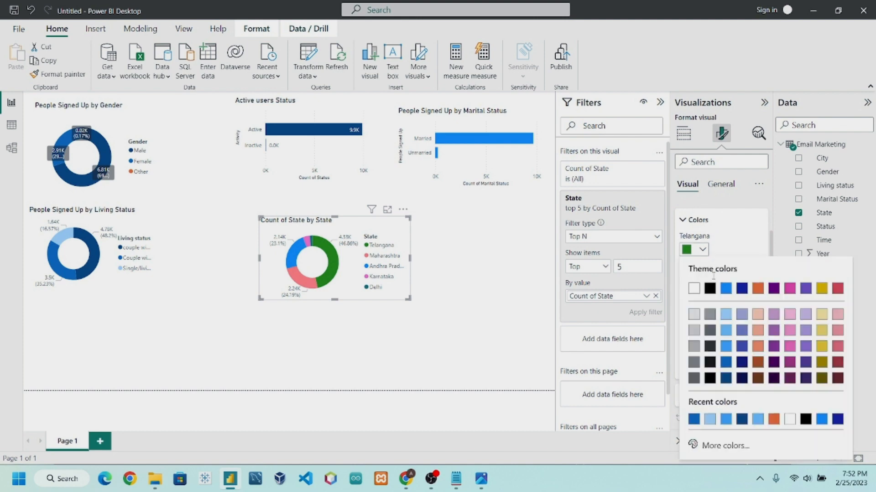
pyautogui.click(742, 419)
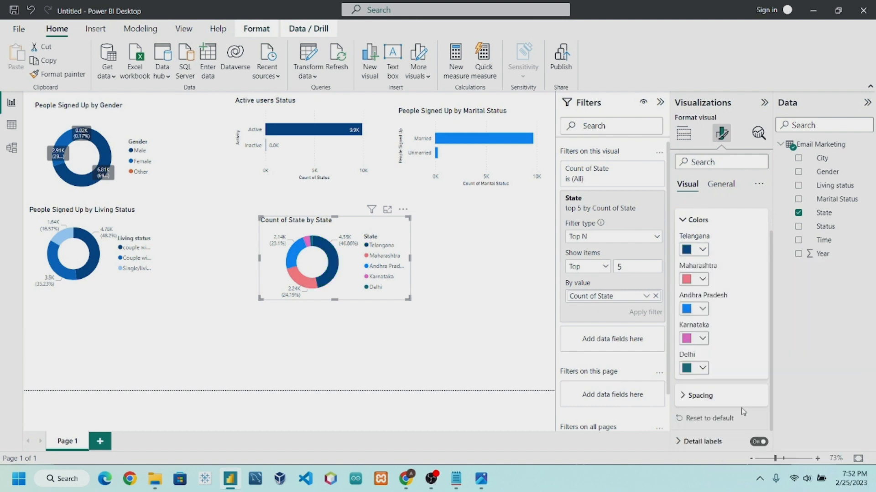
pyautogui.click(703, 279)
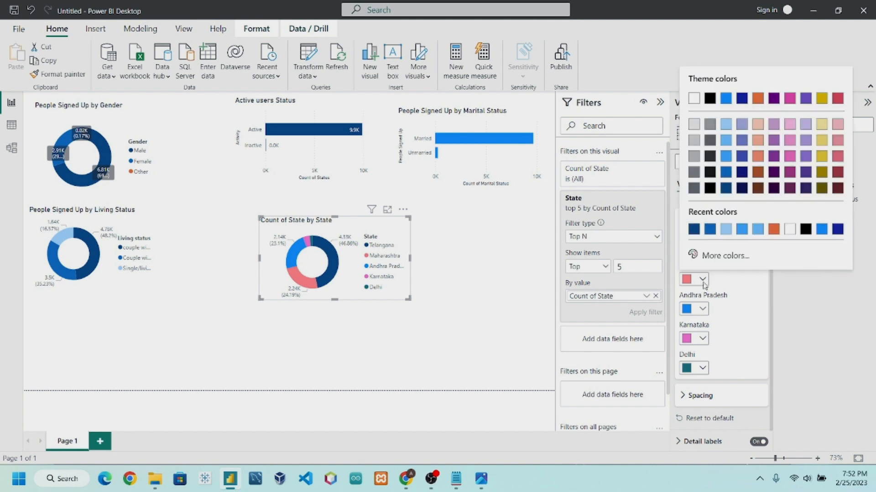
pyautogui.click(725, 229)
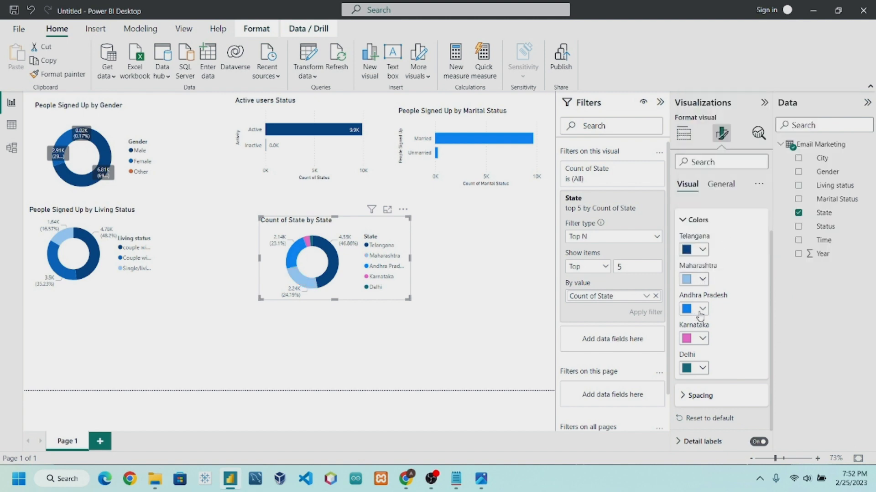
# Color the Karnataka slice of the State donut chart orange and shift the chart so it lines up under Active users Status.
pyautogui.click(702, 338)
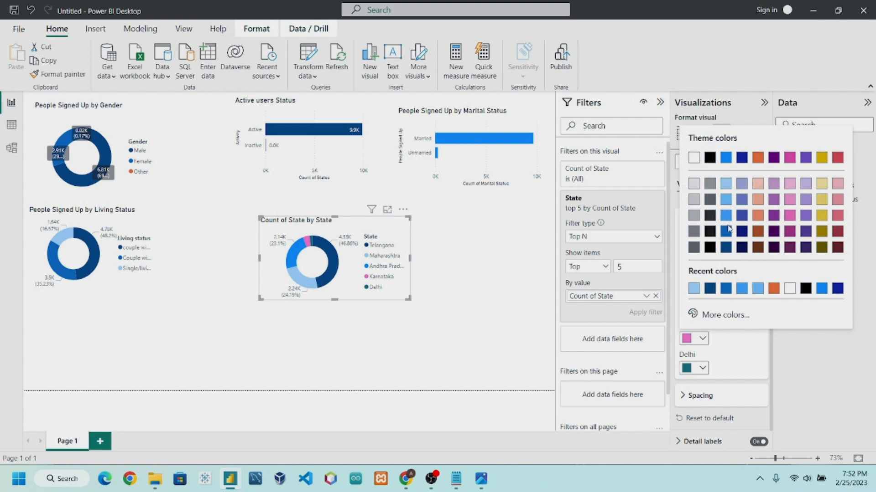
pyautogui.click(725, 187)
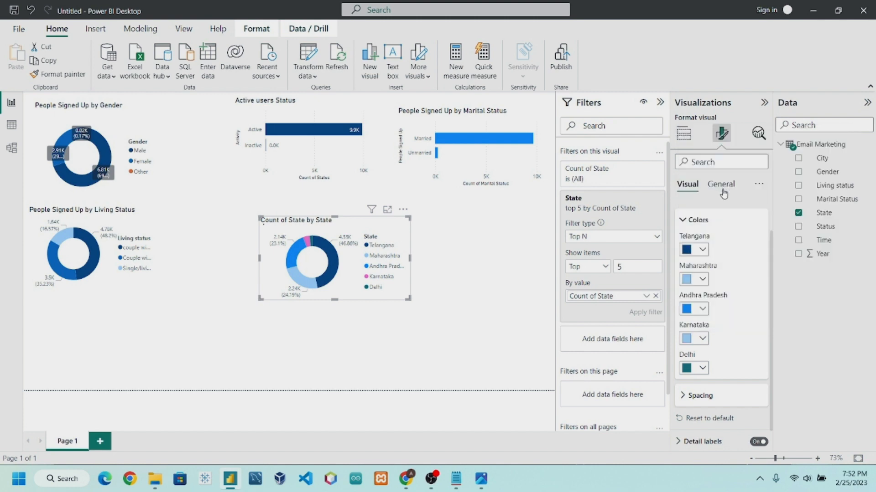
pyautogui.click(704, 339)
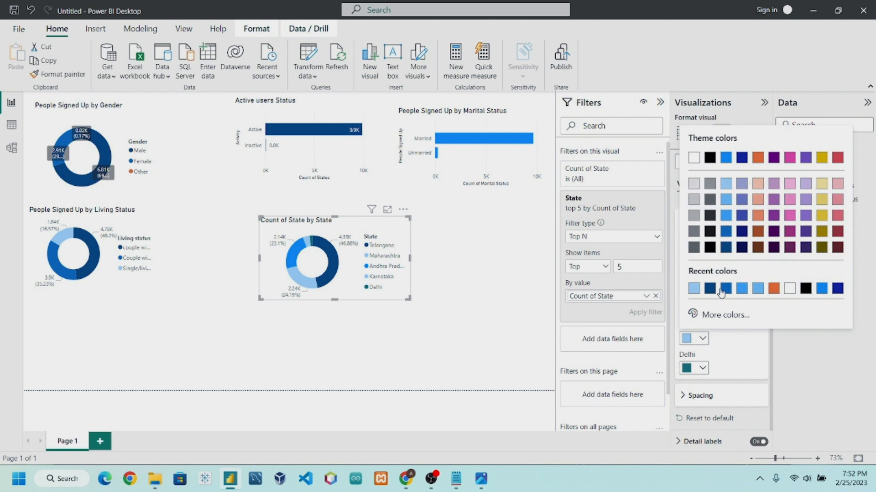
pyautogui.click(774, 289)
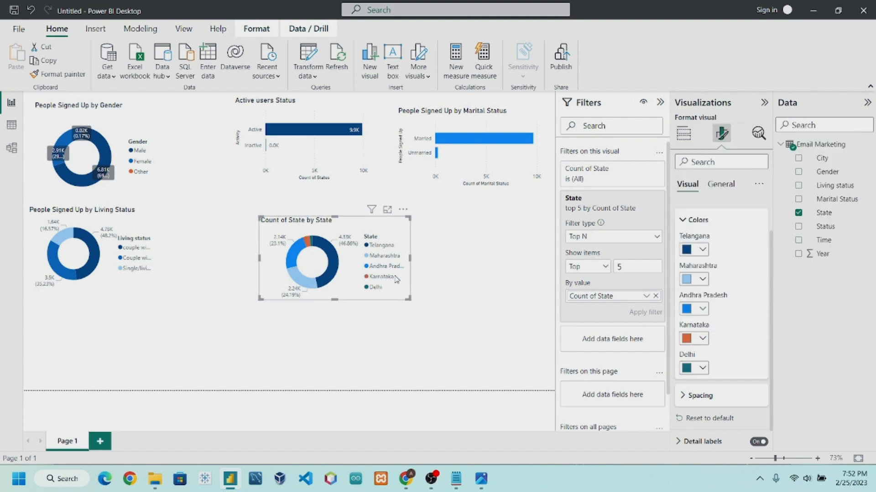
pyautogui.moveTo(396, 279); pyautogui.dragTo(370, 280)
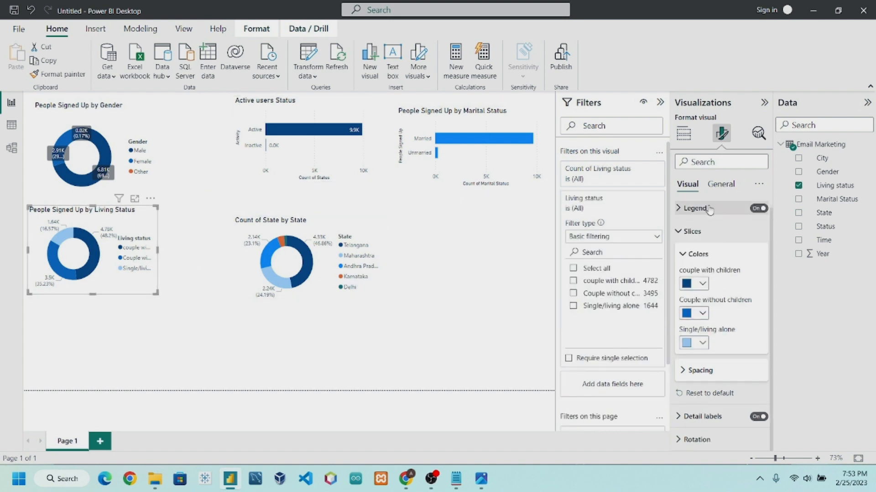
# Set the Living Status donut chart's detail labels position to Inside and widen the chart.
pyautogui.click(707, 232)
pyautogui.click(705, 258)
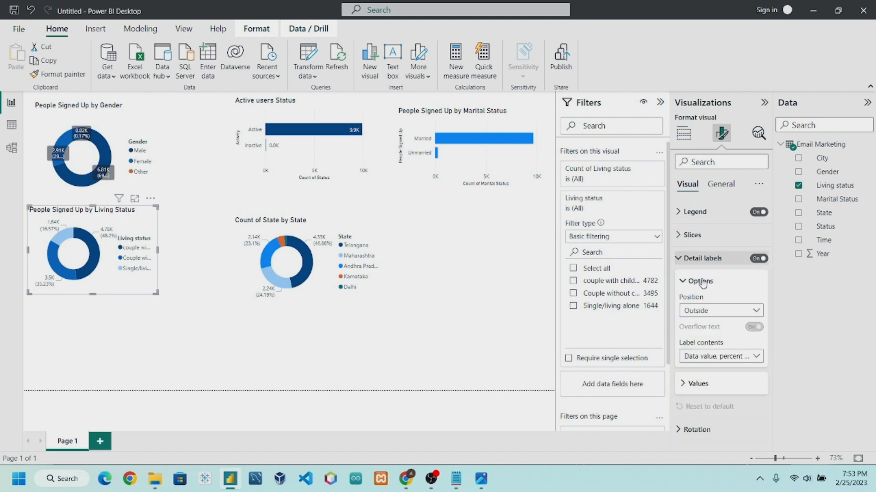
pyautogui.click(700, 310)
pyautogui.click(706, 338)
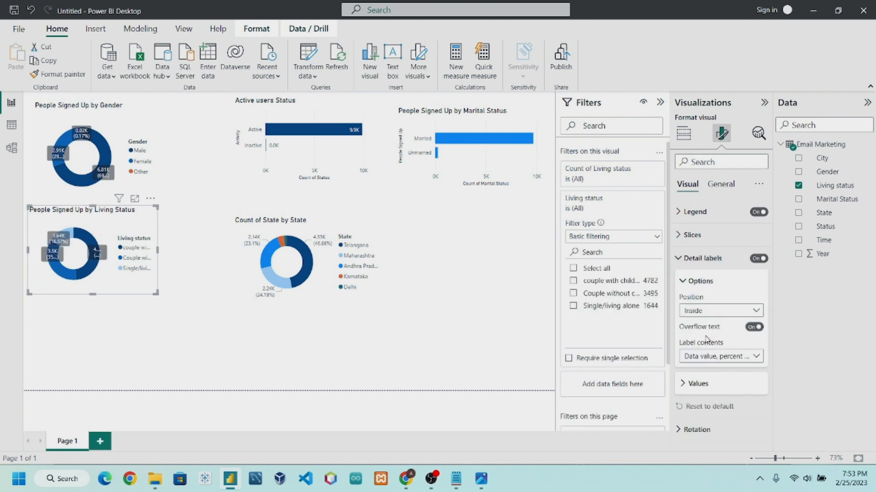
pyautogui.moveTo(156, 293); pyautogui.dragTo(203, 290)
pyautogui.click(179, 297)
pyautogui.click(185, 266)
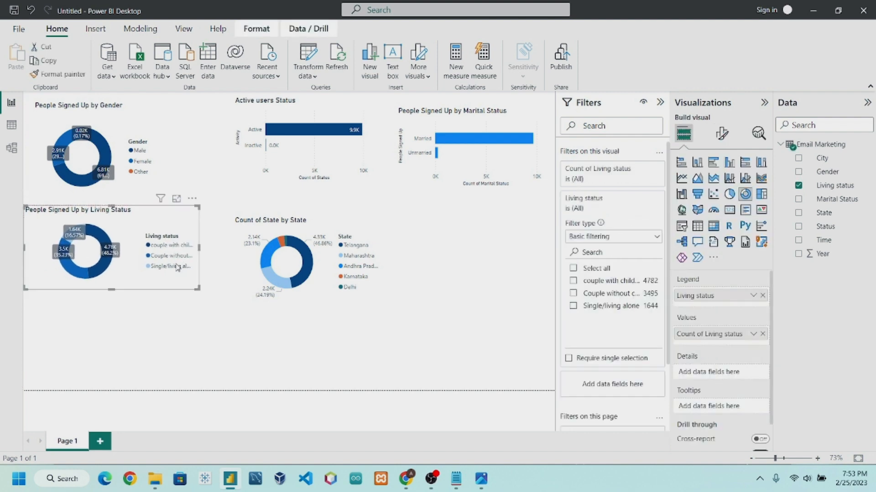
# Set the legend position of the People Signed Up by Gender donut chart to Top center.
pyautogui.click(137, 161)
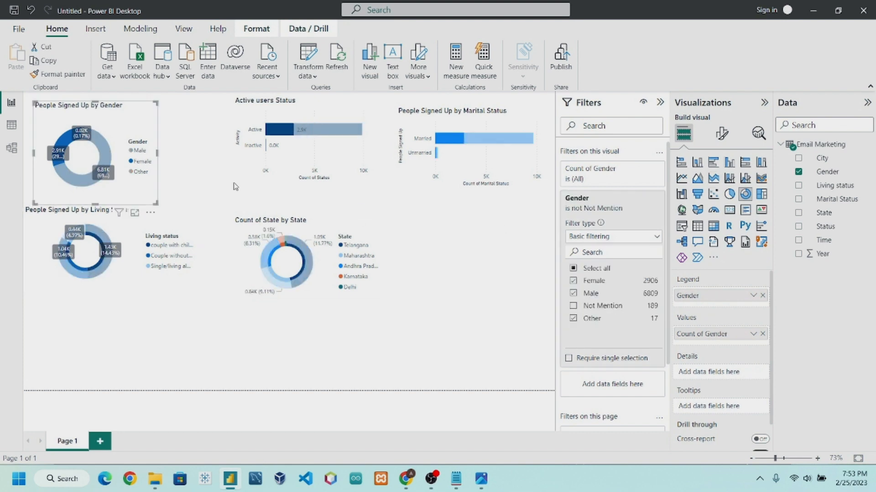
pyautogui.click(196, 185)
pyautogui.click(144, 134)
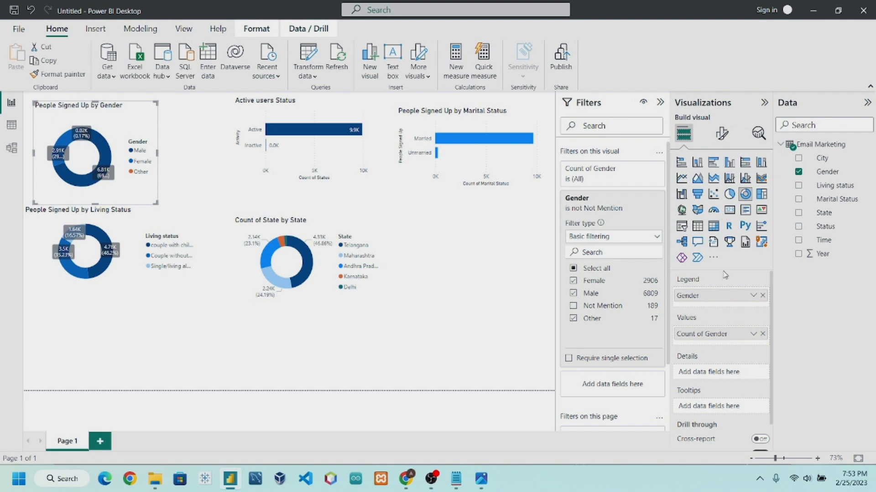
pyautogui.click(722, 133)
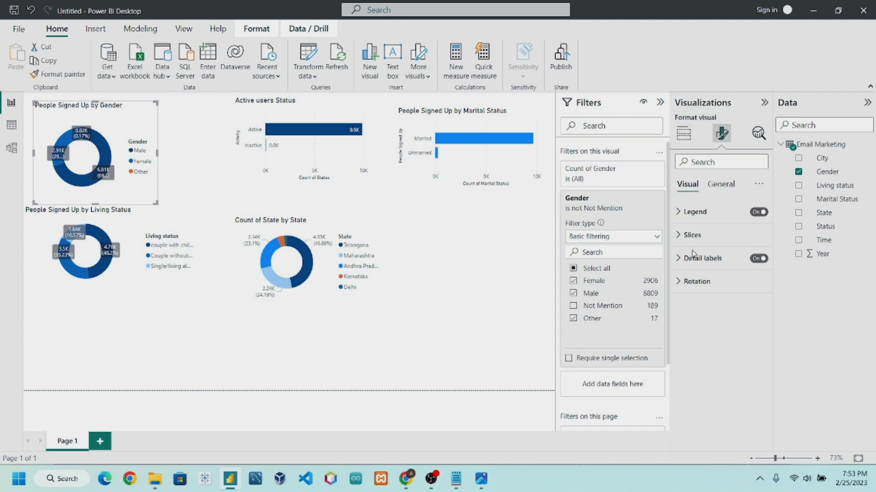
pyautogui.click(704, 215)
pyautogui.click(708, 264)
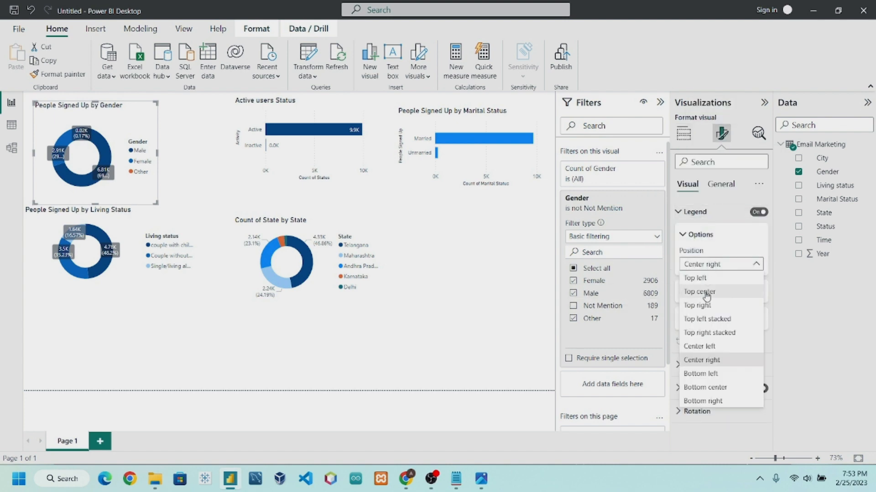
pyautogui.click(707, 294)
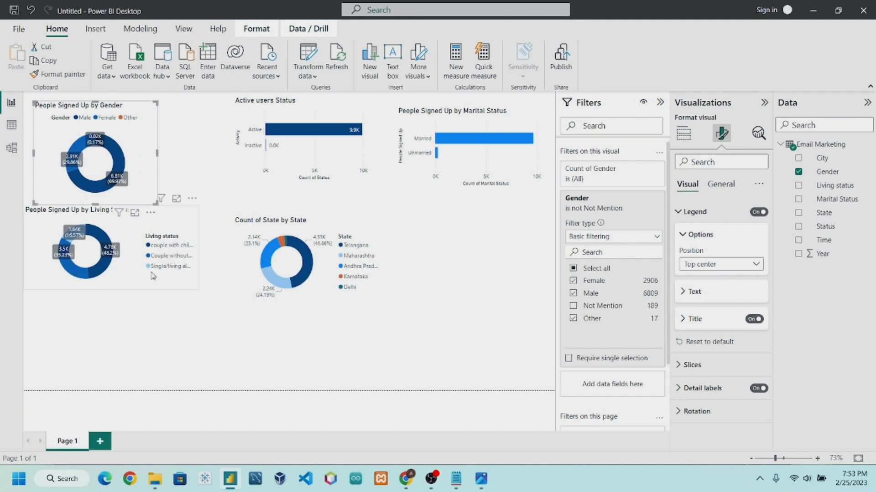
# Set the legend position of the People Signed Up by Living Status donut chart to Top center.
pyautogui.click(138, 278)
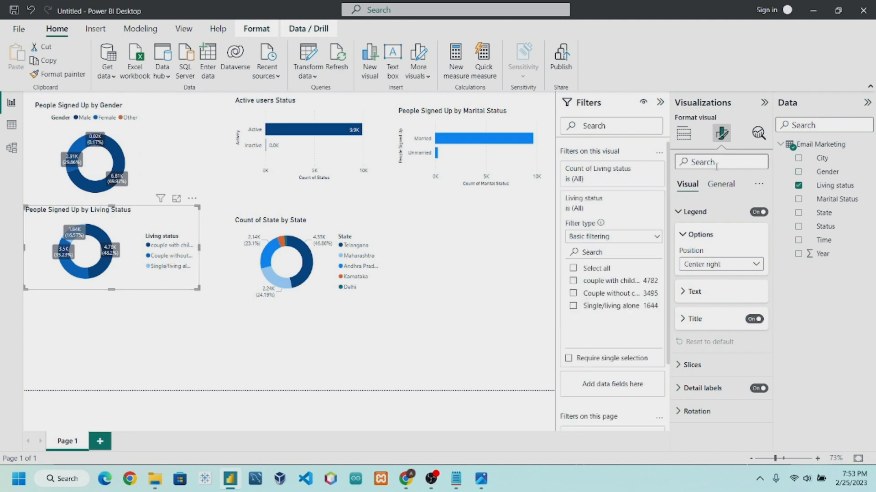
pyautogui.click(717, 187)
pyautogui.click(689, 186)
pyautogui.click(711, 265)
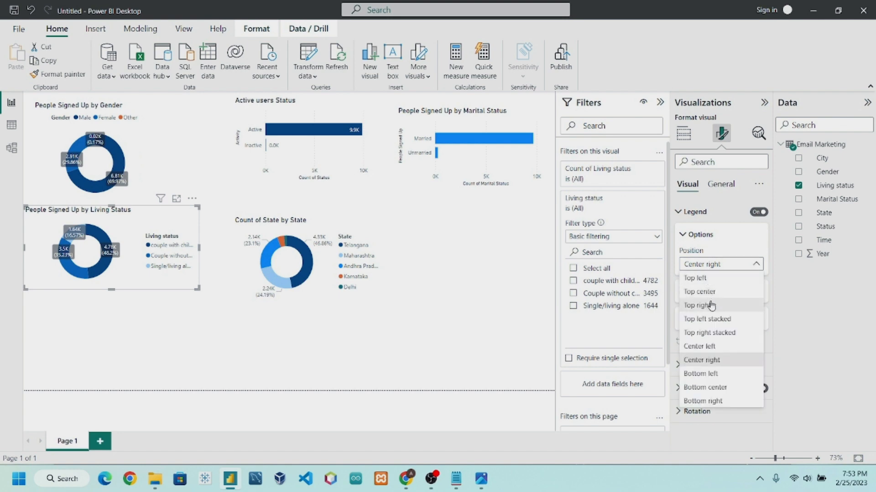
pyautogui.click(710, 293)
pyautogui.click(369, 257)
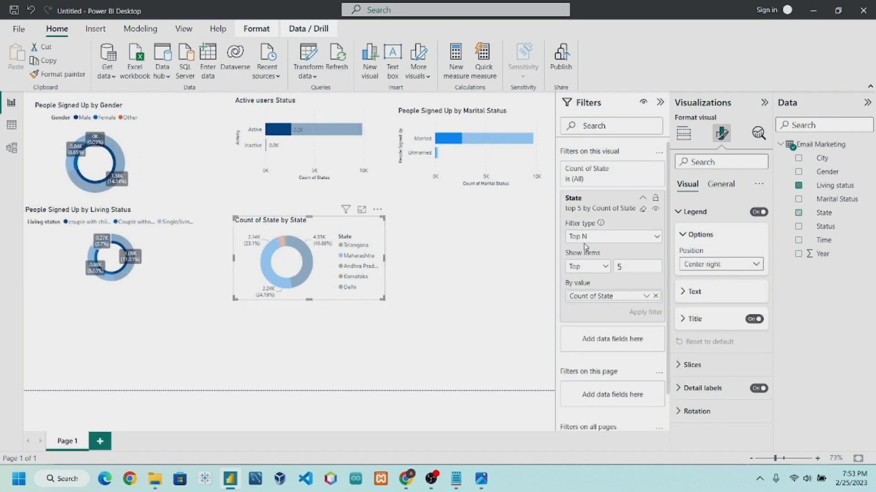
pyautogui.click(451, 282)
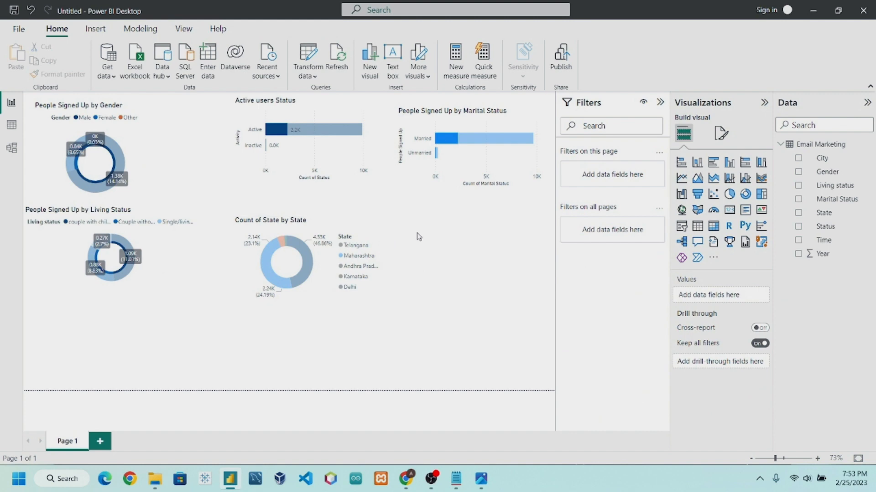
pyautogui.click(372, 236)
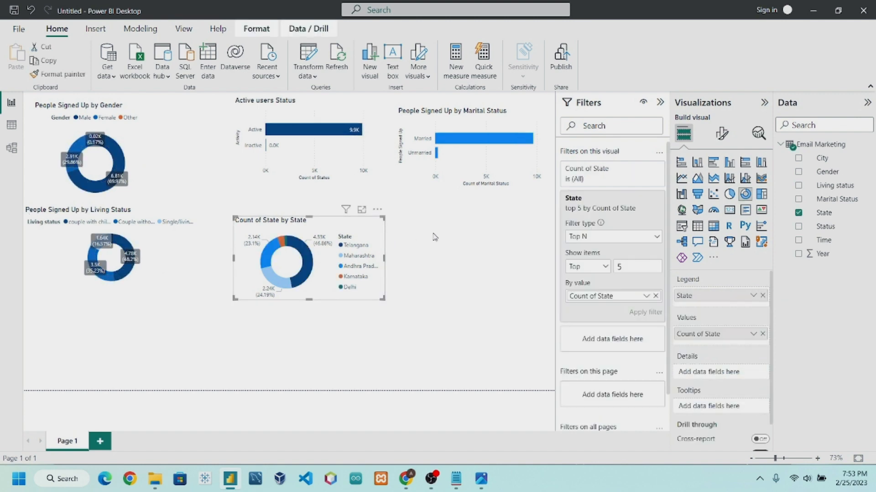
pyautogui.click(452, 312)
# Title the State donut chart "People Signed Up by State" and move it level with the Living Status chart.
pyautogui.click(388, 239)
pyautogui.click(725, 139)
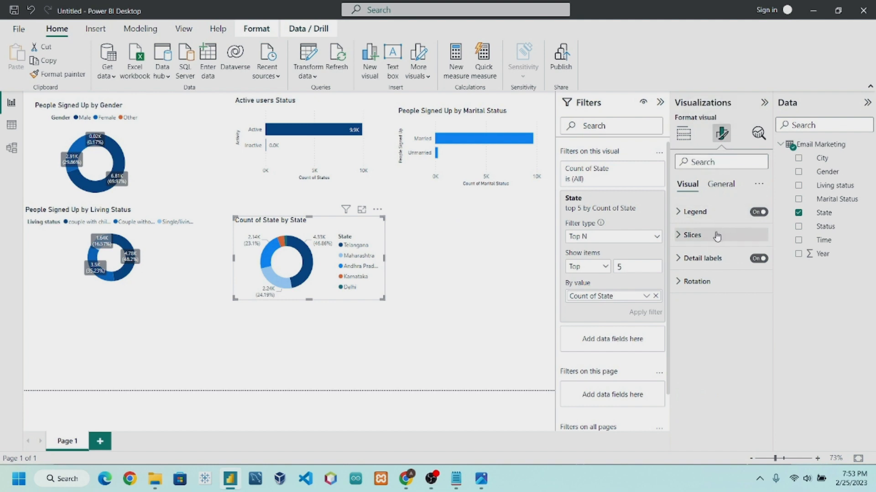
pyautogui.click(721, 185)
pyautogui.click(691, 235)
pyautogui.tripleClick(712, 269)
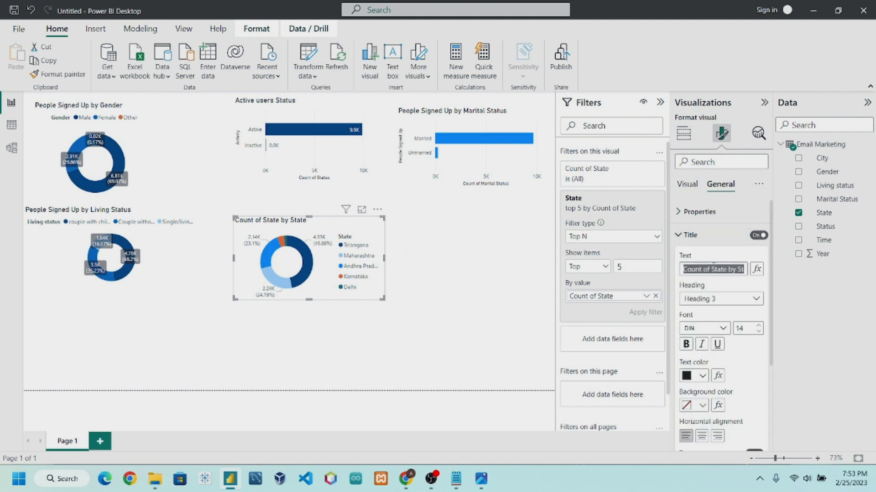
pyautogui.write('People Sign')
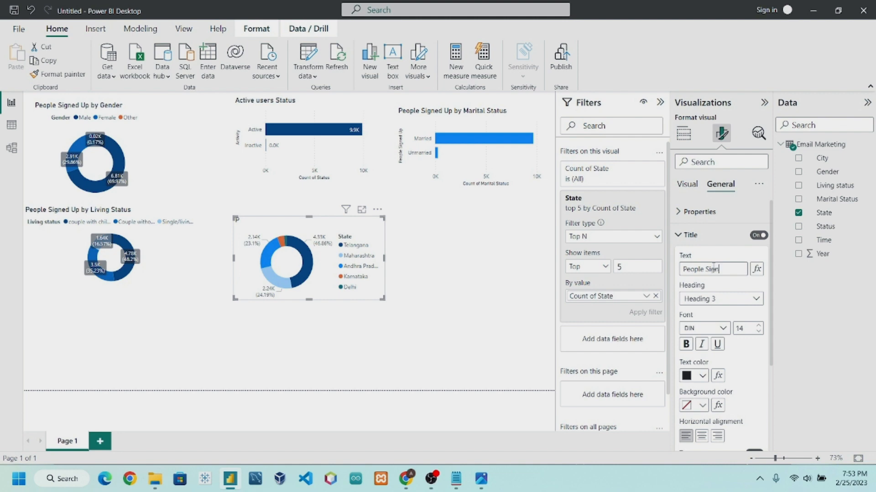
pyautogui.write('ed Up by')
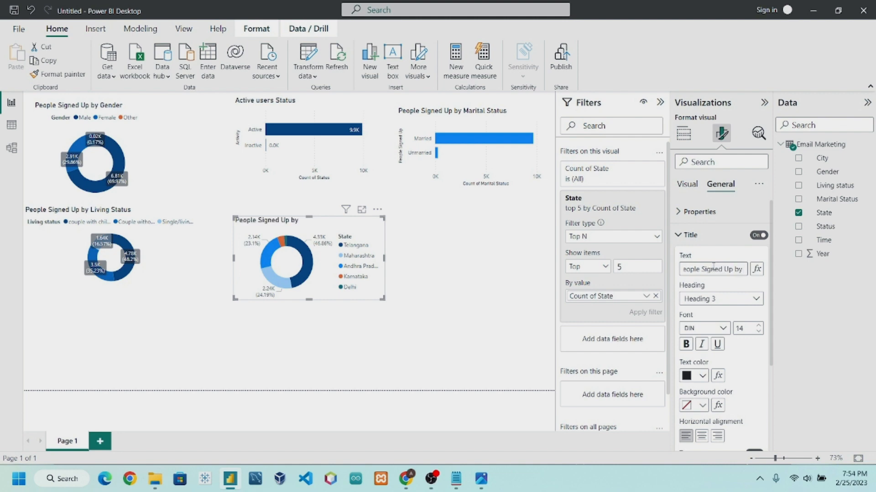
pyautogui.write(' State')
pyautogui.click(479, 263)
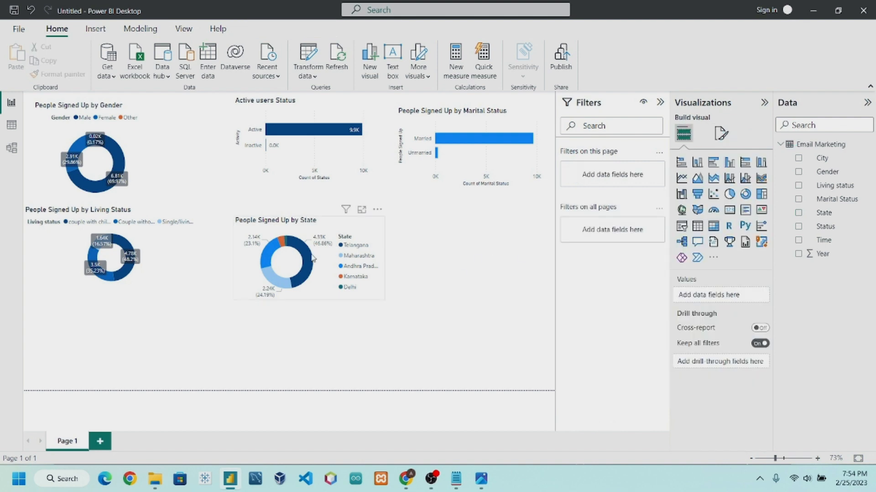
pyautogui.moveTo(312, 258); pyautogui.dragTo(297, 247)
pyautogui.click(469, 272)
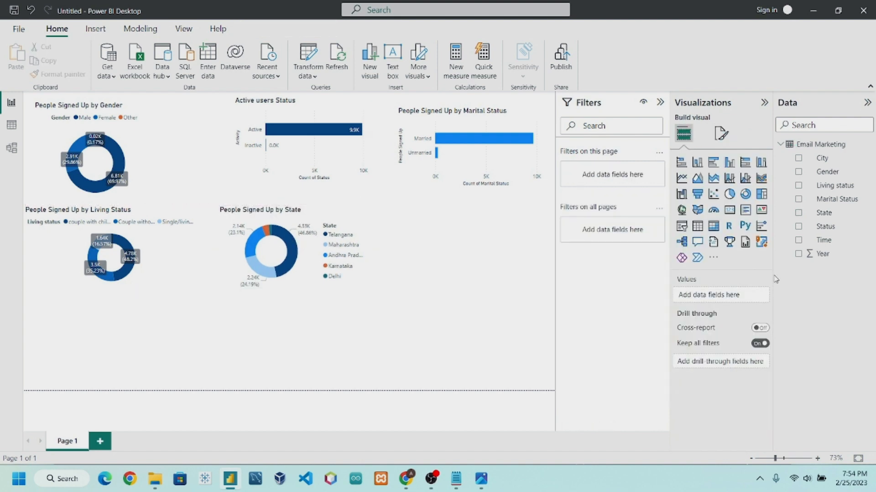
# Check item 6, People Signed up by City, in the Objectives list in Notepad, then return to Power BI.
pyautogui.click(460, 483)
pyautogui.moveTo(295, 204); pyautogui.dragTo(263, 233)
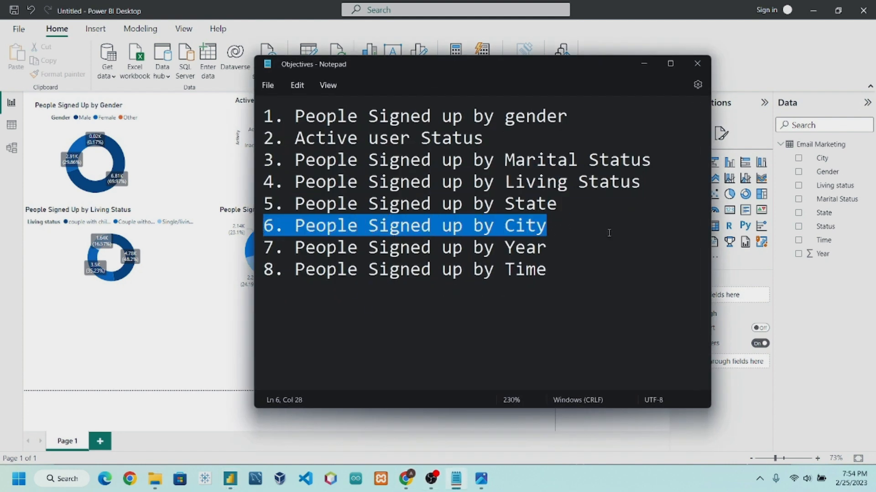
pyautogui.click(643, 63)
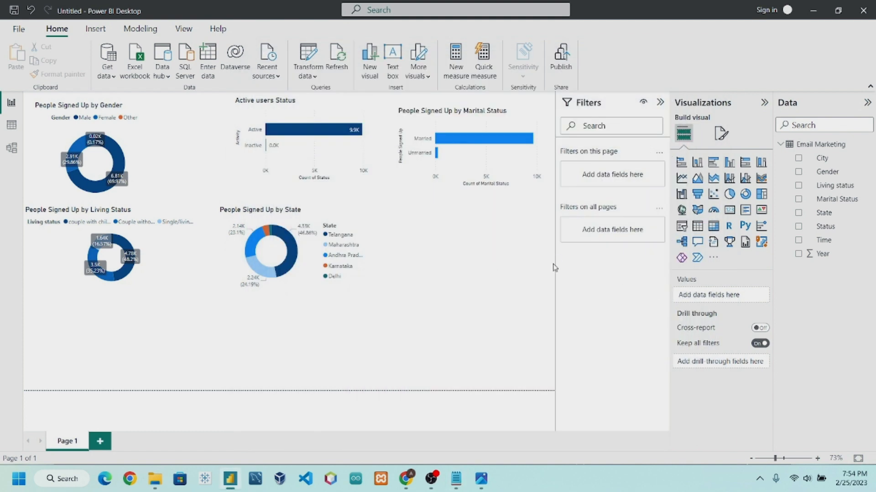
# Add a stacked column chart below and beside the State donut chart, with City on the X-axis and Count of City on the Y-axis.
pyautogui.click(730, 164)
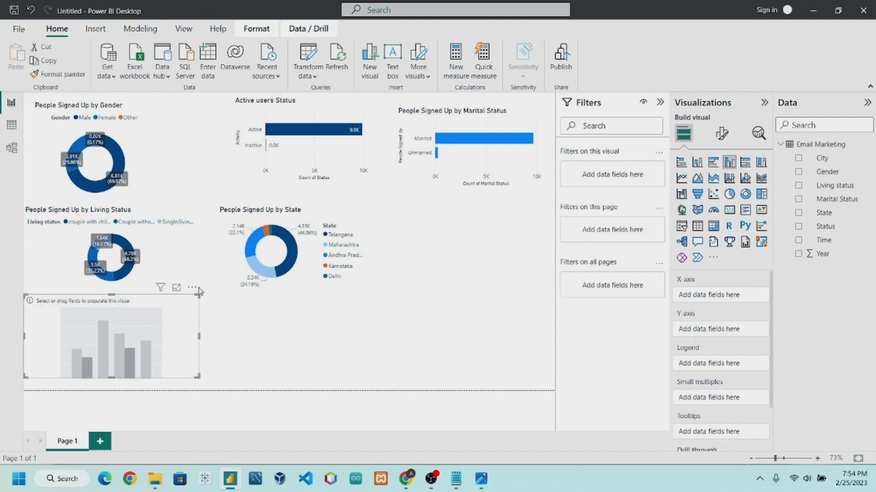
pyautogui.moveTo(198, 297); pyautogui.dragTo(524, 283)
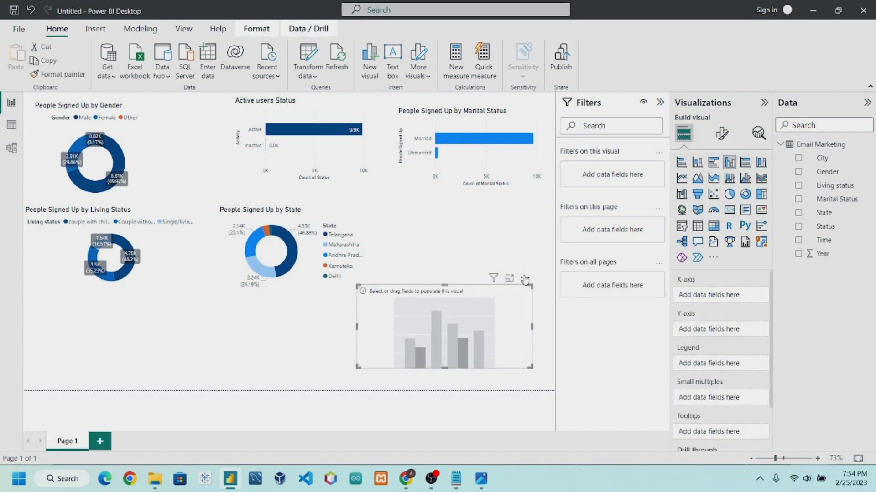
pyautogui.click(697, 163)
pyautogui.moveTo(472, 304); pyautogui.dragTo(451, 302)
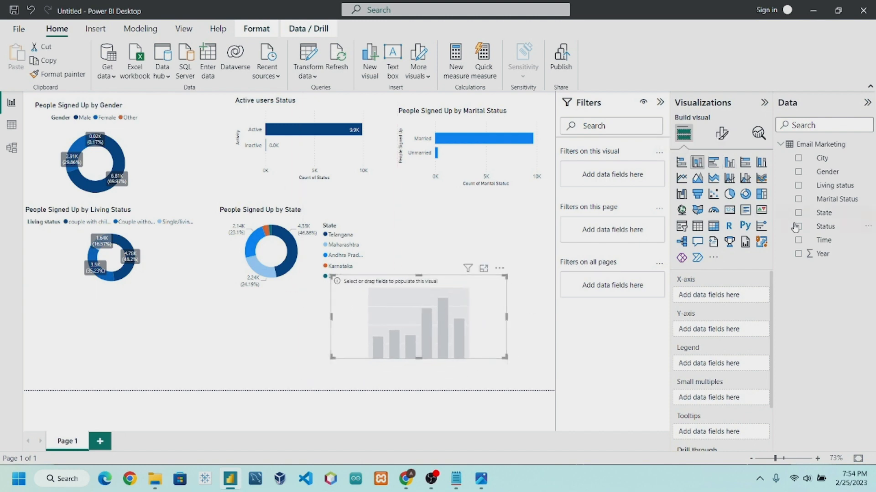
pyautogui.click(824, 158)
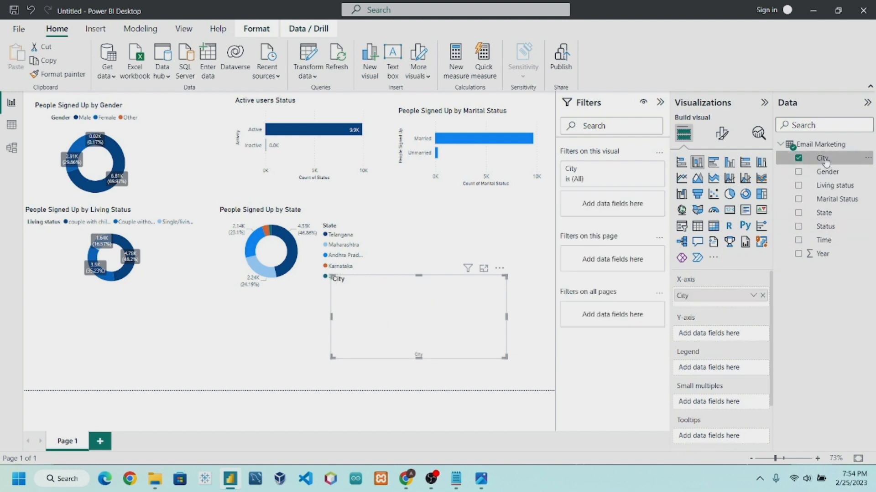
pyautogui.moveTo(823, 159); pyautogui.dragTo(735, 334)
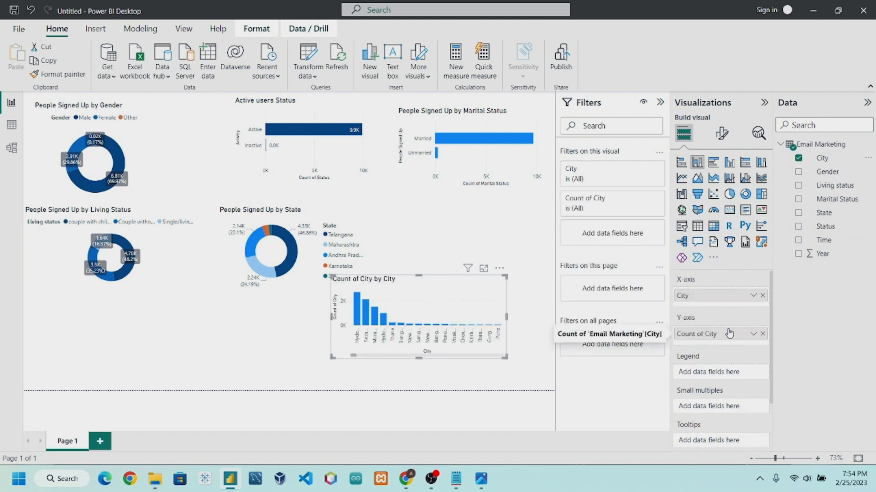
# Filter the city column chart with a Top N filter on City, showing the top 5 by Count of City.
pyautogui.click(621, 204)
pyautogui.click(643, 199)
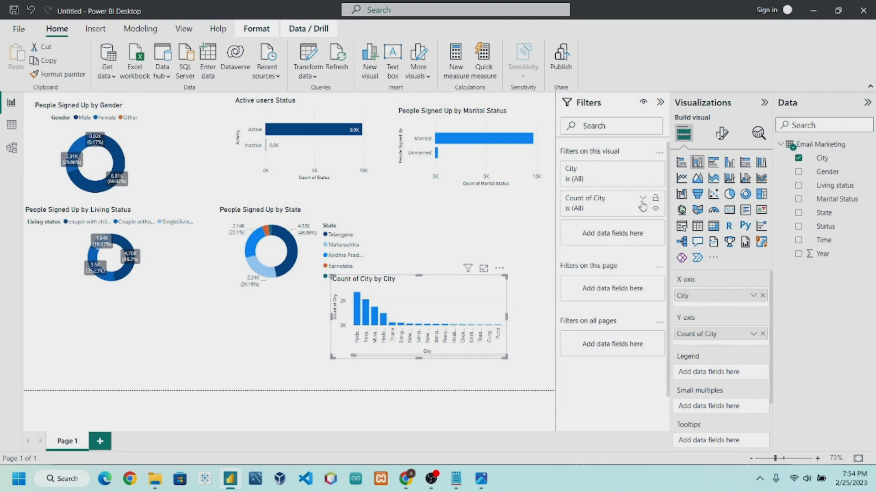
pyautogui.moveTo(506, 357)
pyautogui.mouseDown()
pyautogui.moveTo(541, 367)
pyautogui.moveTo(497, 361)
pyautogui.mouseUp()
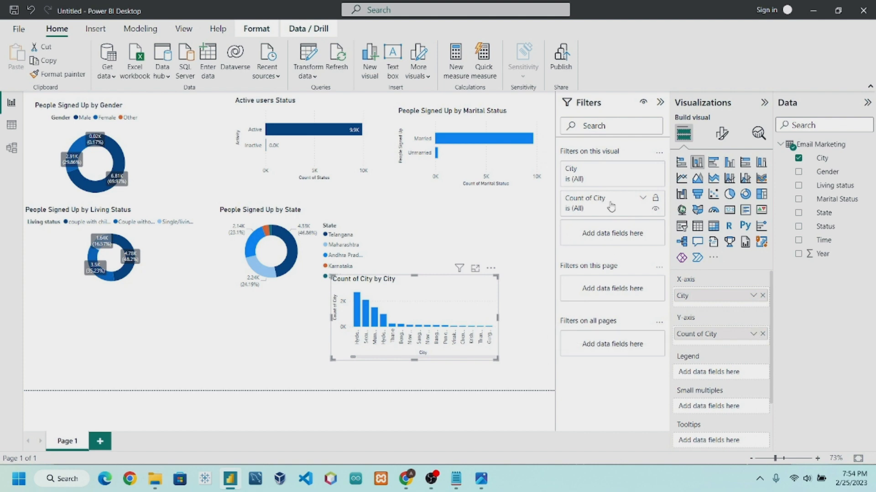
pyautogui.click(642, 169)
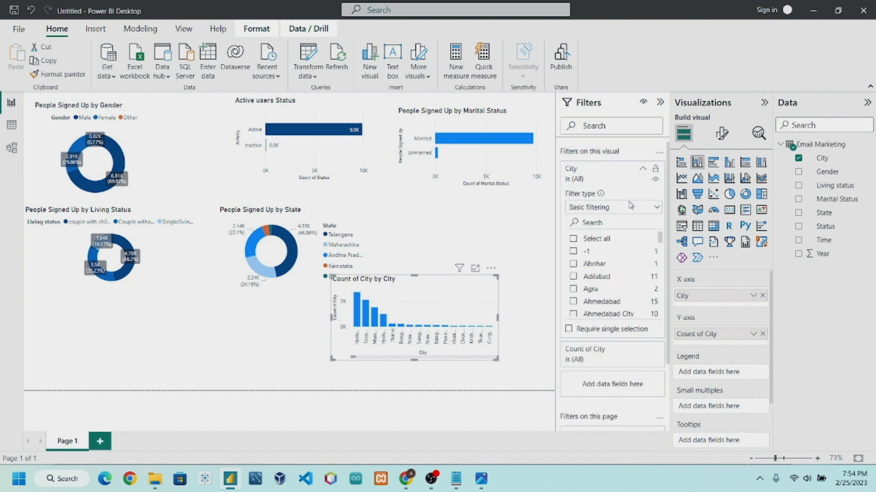
pyautogui.click(626, 209)
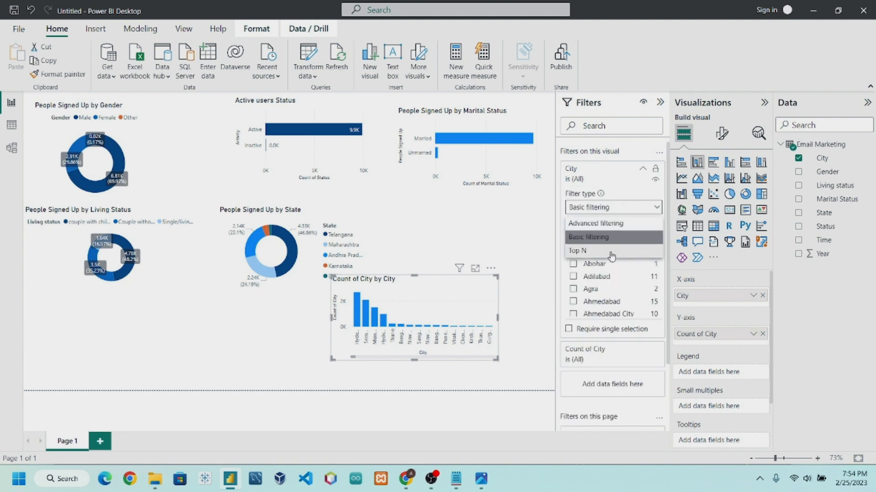
pyautogui.click(610, 250)
pyautogui.click(633, 238)
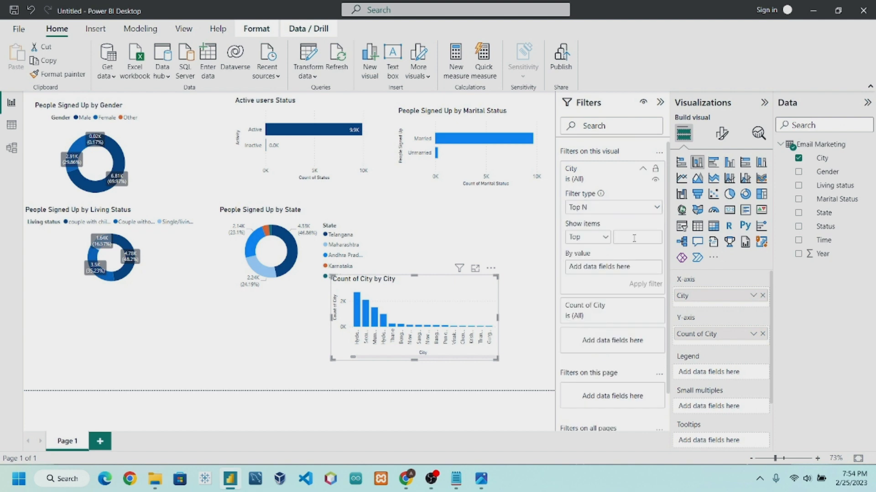
pyautogui.write('5')
pyautogui.moveTo(832, 160); pyautogui.dragTo(631, 270)
pyautogui.click(647, 266)
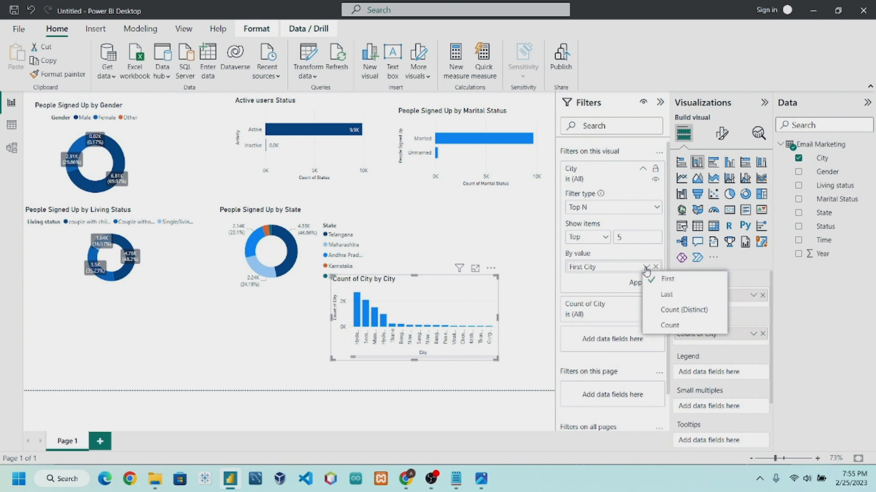
pyautogui.click(657, 328)
pyautogui.click(651, 283)
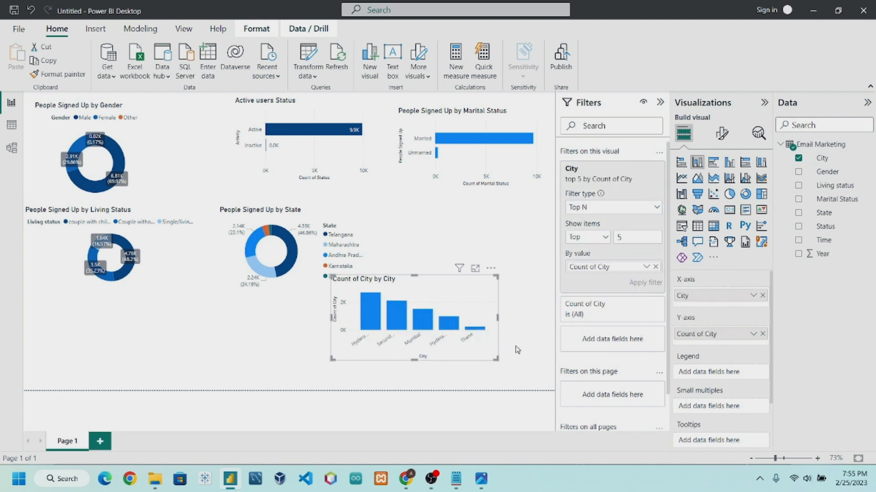
# Enlarge the city column chart until its city names read horizontally, placing it below the Living Status donut chart at the page's lower edge.
pyautogui.moveTo(496, 360); pyautogui.dragTo(535, 373)
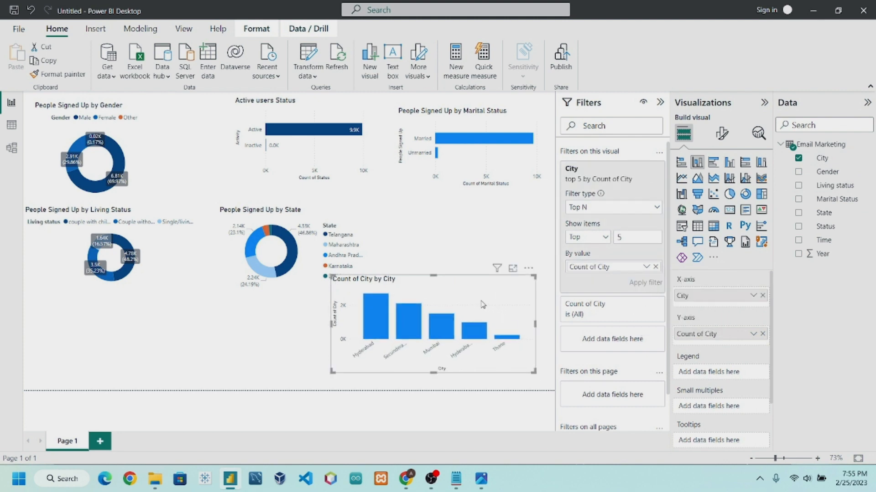
pyautogui.moveTo(479, 304); pyautogui.dragTo(172, 322)
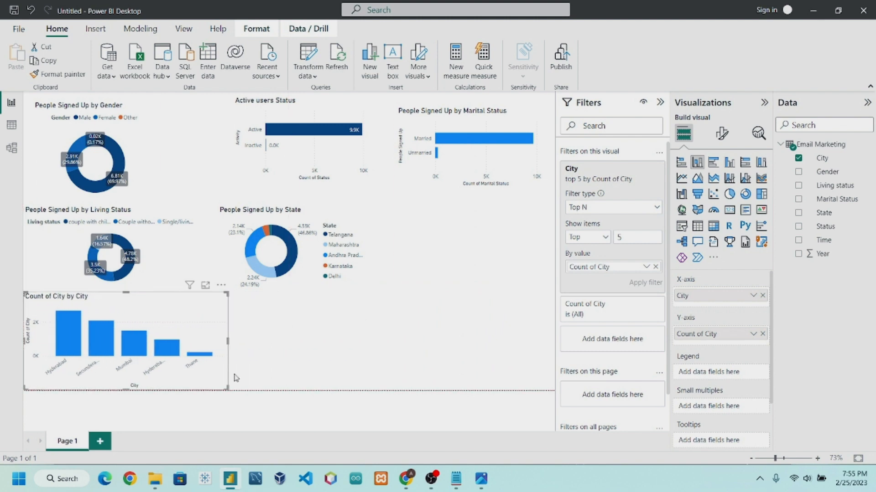
pyautogui.moveTo(231, 391); pyautogui.dragTo(270, 390)
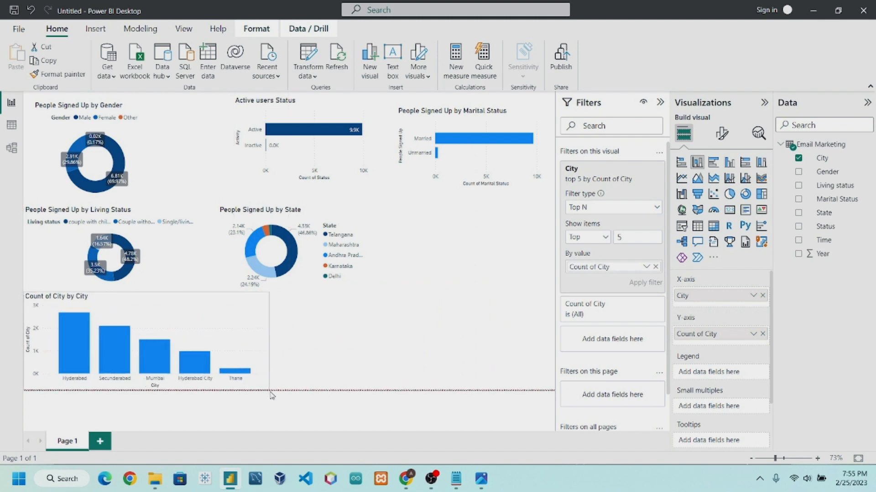
pyautogui.click(346, 350)
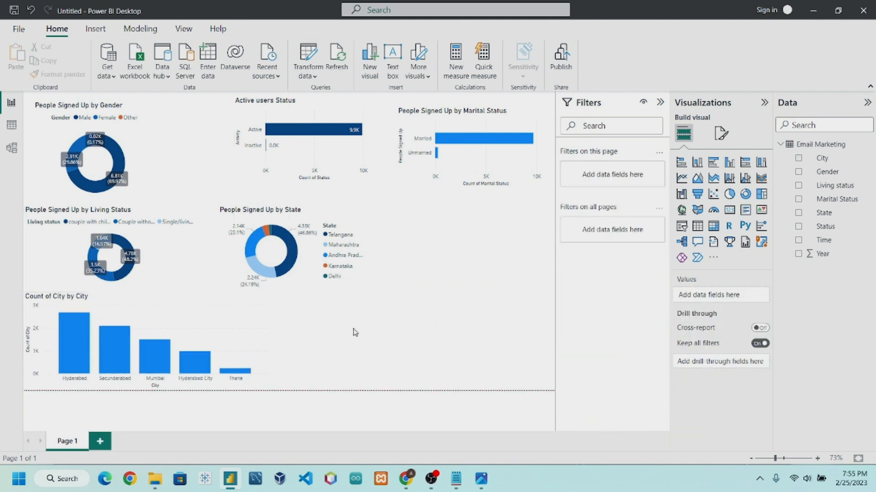
# Set the Y-axis title of the city column chart to "People Signed Up".
pyautogui.click(158, 306)
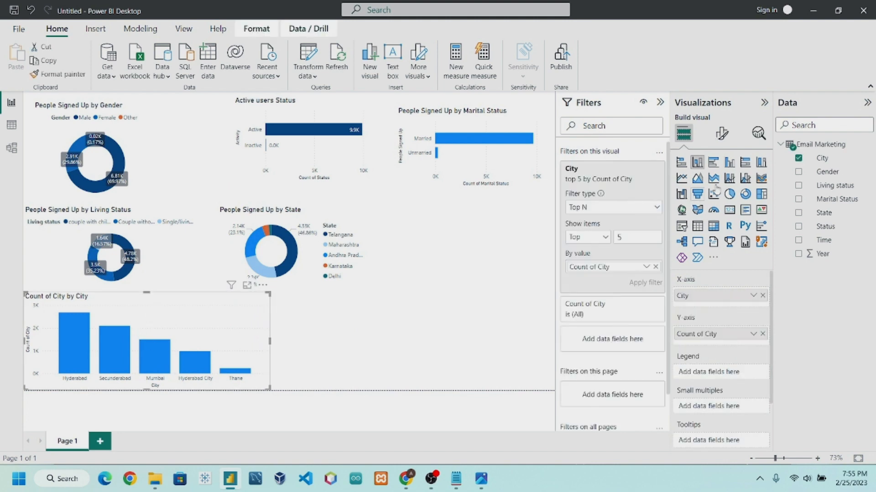
pyautogui.click(721, 133)
pyautogui.click(714, 233)
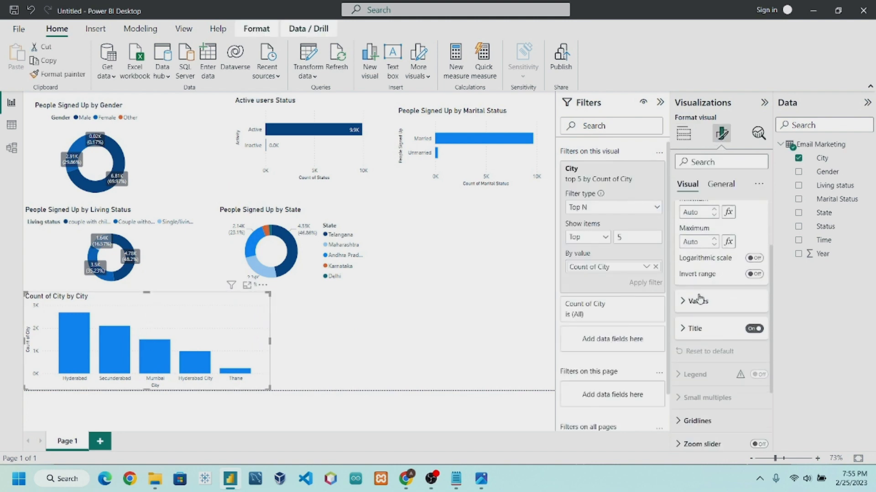
pyautogui.click(711, 330)
pyautogui.scroll(-2, 716, 347)
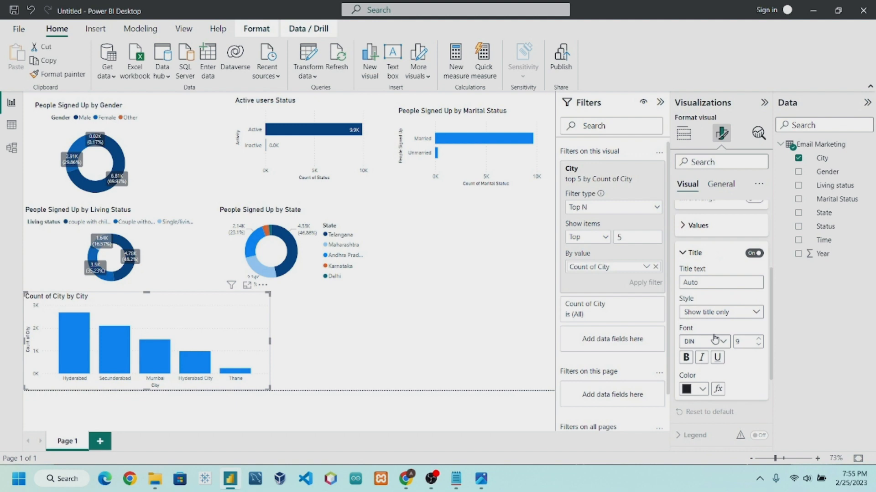
pyautogui.click(727, 281)
pyautogui.write('People')
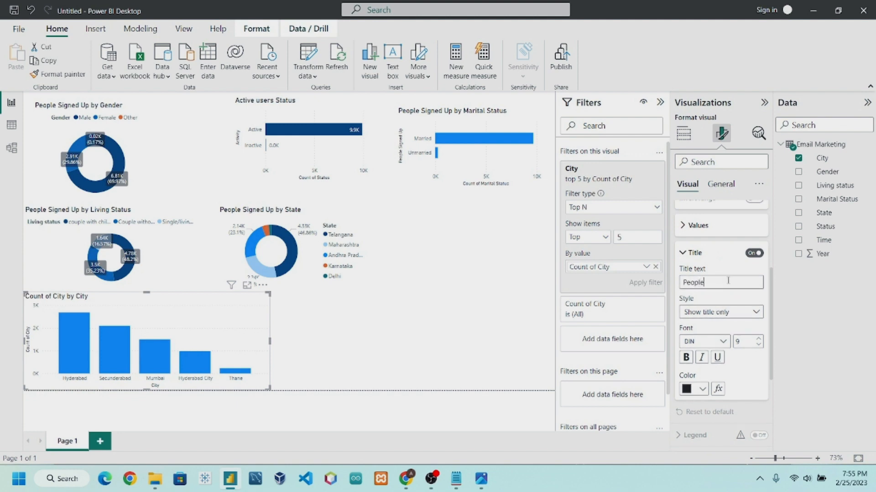
pyautogui.write(' Signed Up')
# Title the city column chart "People Signed Up by City".
pyautogui.scroll(3, 730, 279)
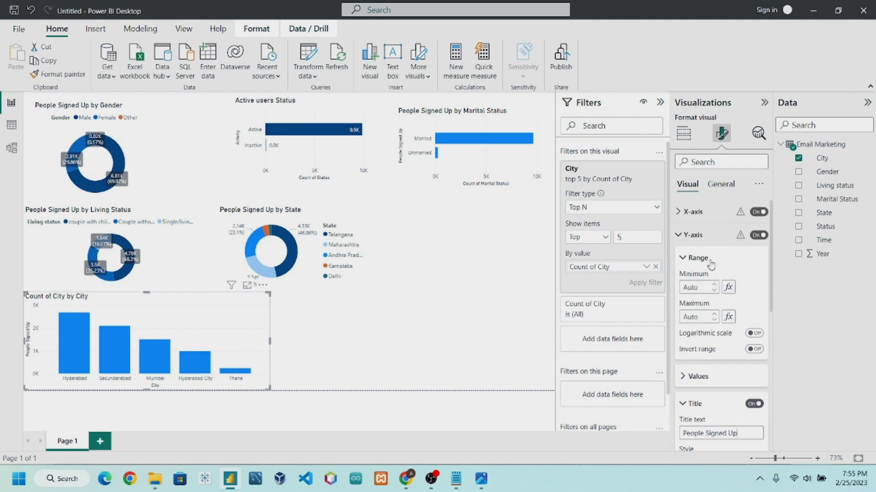
pyautogui.click(716, 185)
pyautogui.click(690, 234)
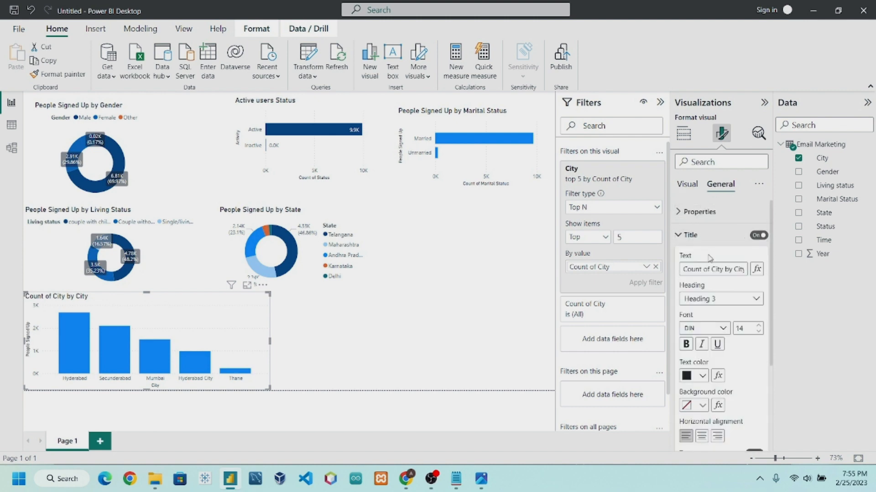
pyautogui.tripleClick(706, 269)
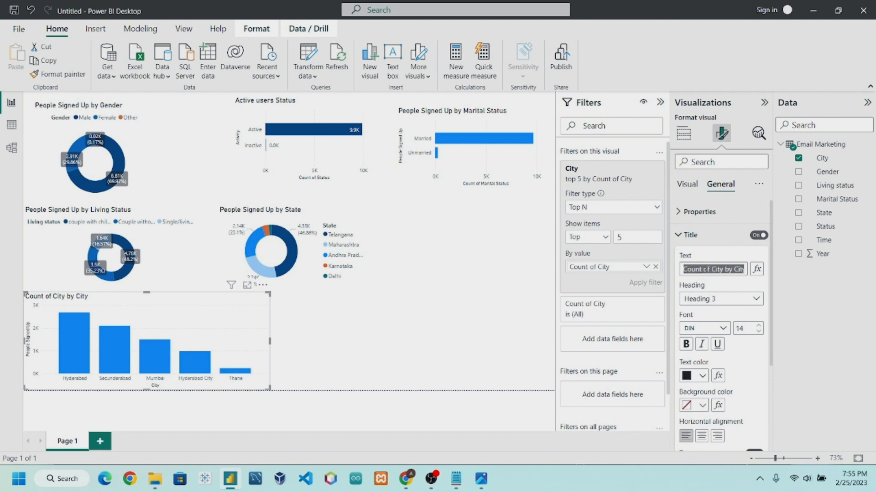
pyautogui.write('P')
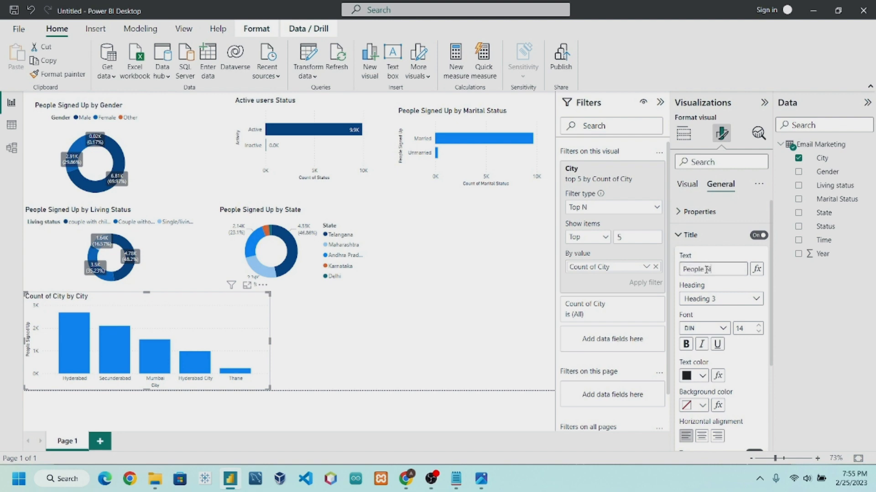
pyautogui.write('eople Signed Up by City')
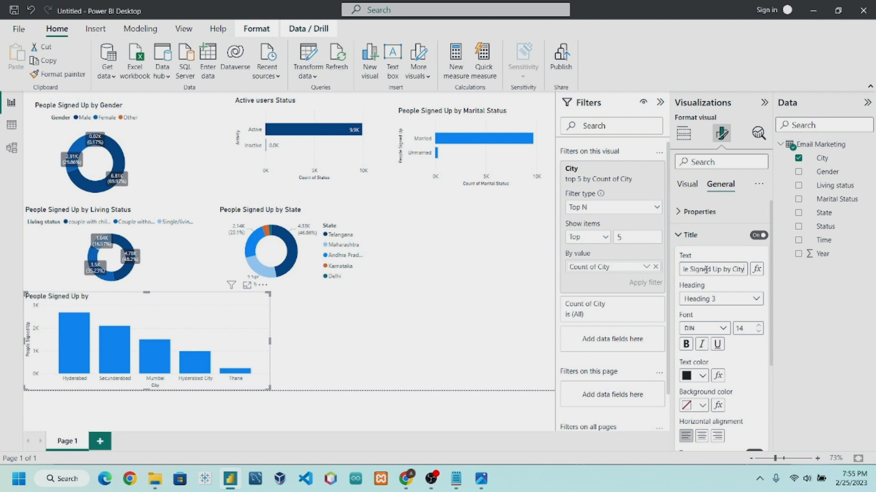
pyautogui.click(479, 307)
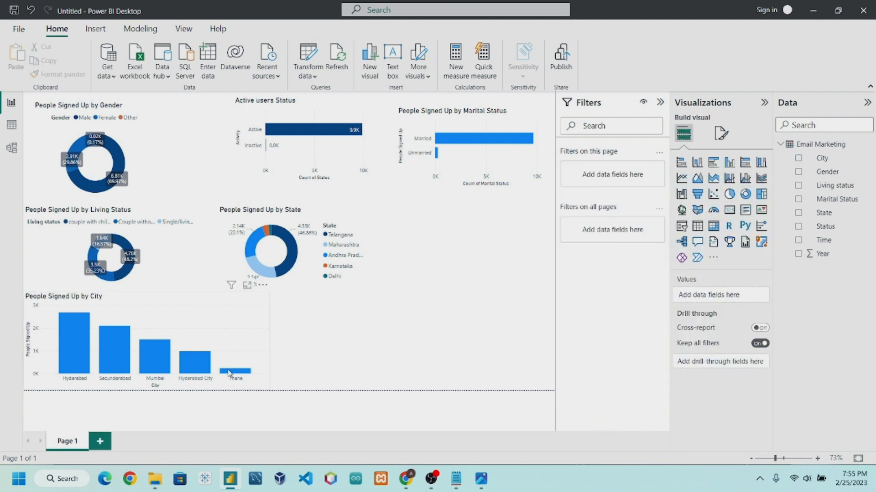
pyautogui.click(246, 334)
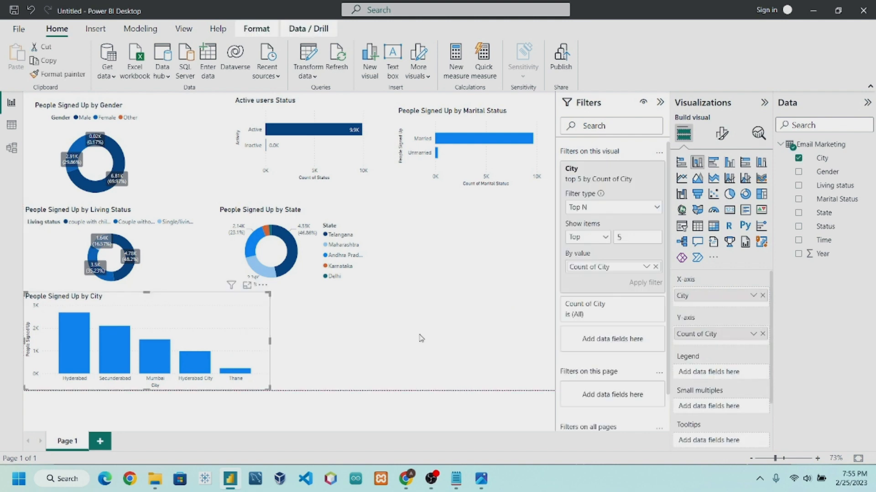
pyautogui.click(406, 315)
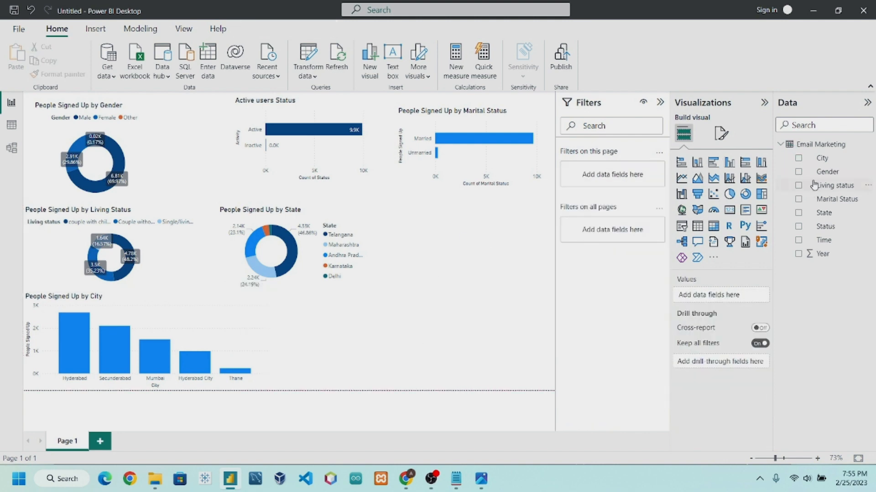
# Check item 7, People Signed up by Year, in the Objectives list in Notepad and return to Power BI.
pyautogui.click(456, 479)
pyautogui.moveTo(549, 250); pyautogui.dragTo(260, 253)
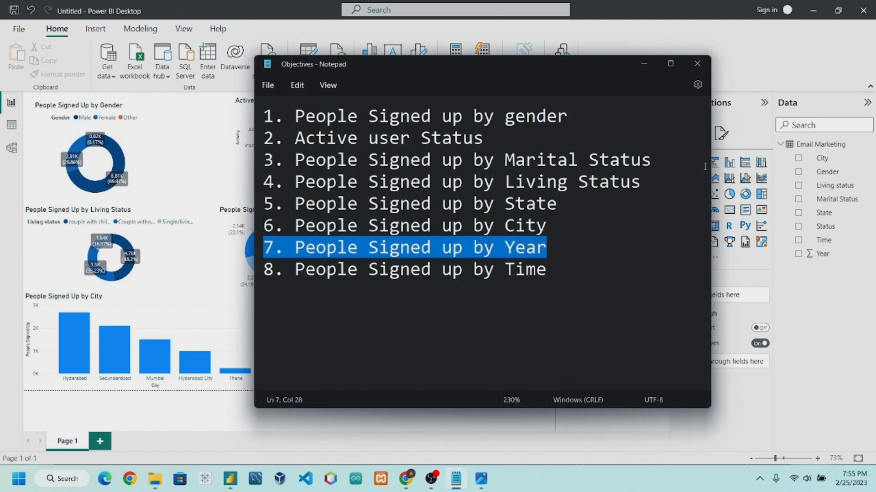
pyautogui.click(645, 64)
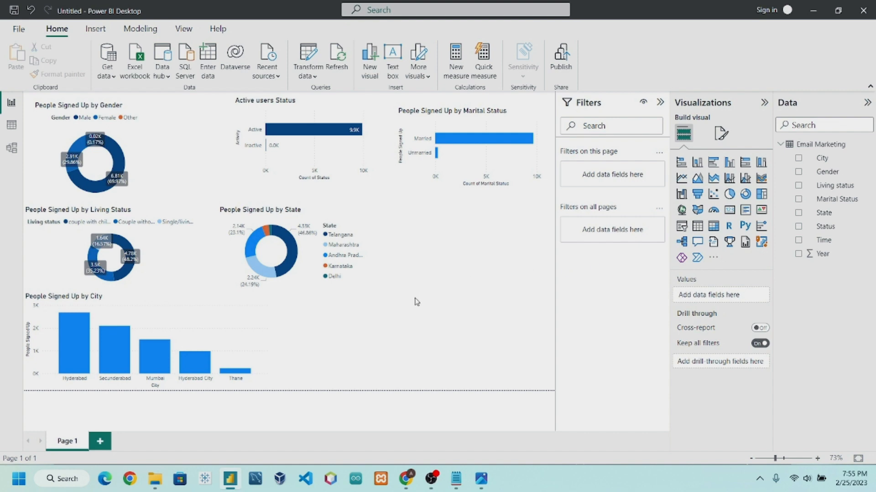
# Turn on data labels for the People Signed Up by City chart and move it beneath and between the Living Status and State charts.
pyautogui.moveTo(215, 316); pyautogui.dragTo(410, 320)
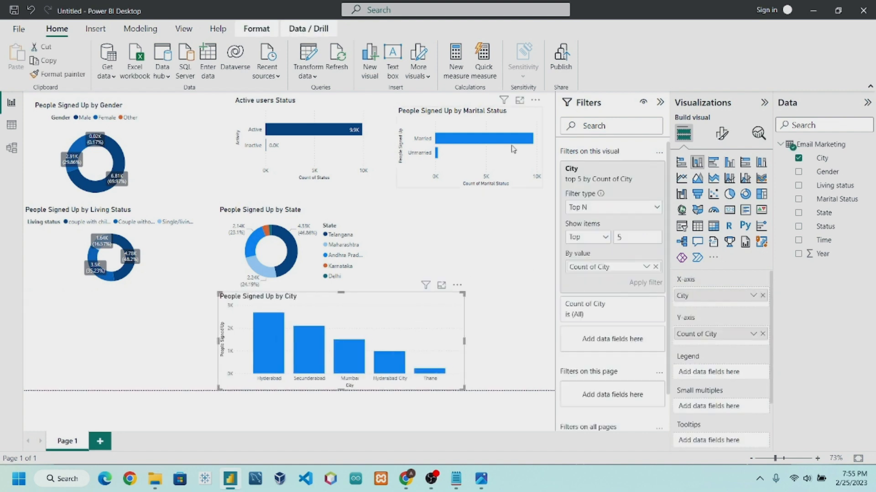
pyautogui.click(719, 135)
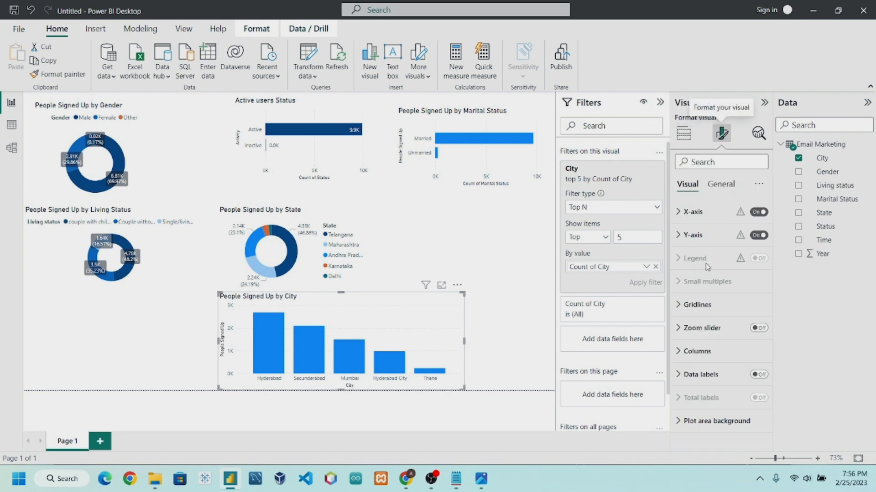
pyautogui.click(759, 374)
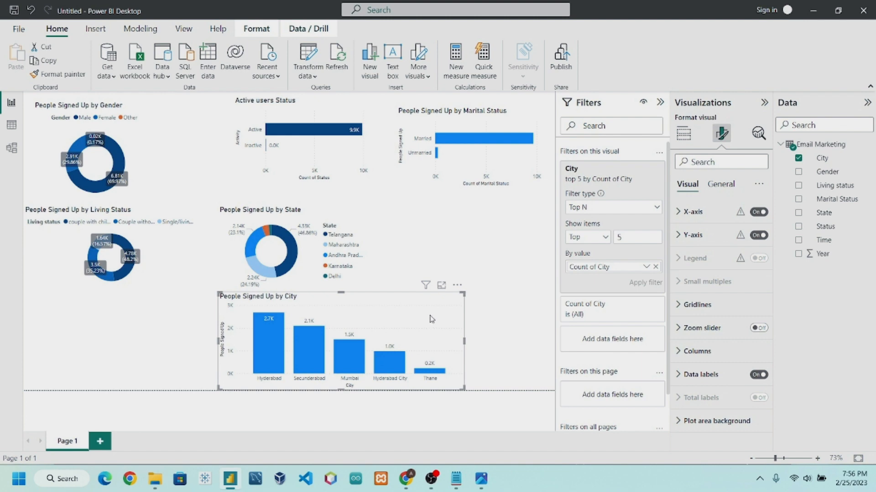
pyautogui.moveTo(431, 319); pyautogui.dragTo(337, 321)
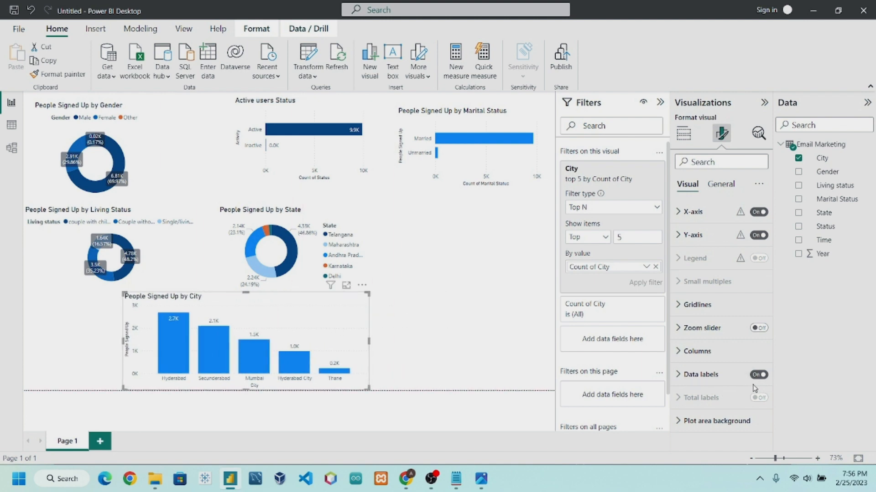
# Give the city chart's data labels a black background with 0% transparency.
pyautogui.click(701, 377)
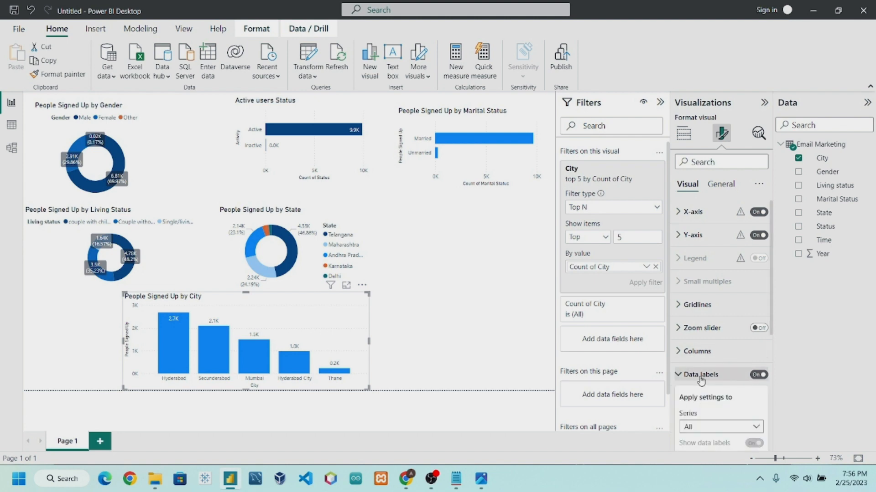
pyautogui.scroll(-5, 700, 380)
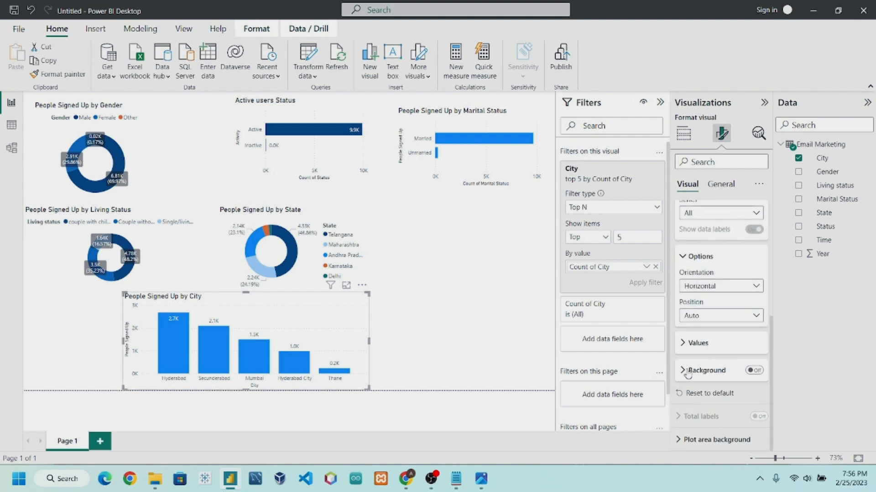
pyautogui.click(687, 374)
pyautogui.click(754, 370)
pyautogui.scroll(-2, 713, 376)
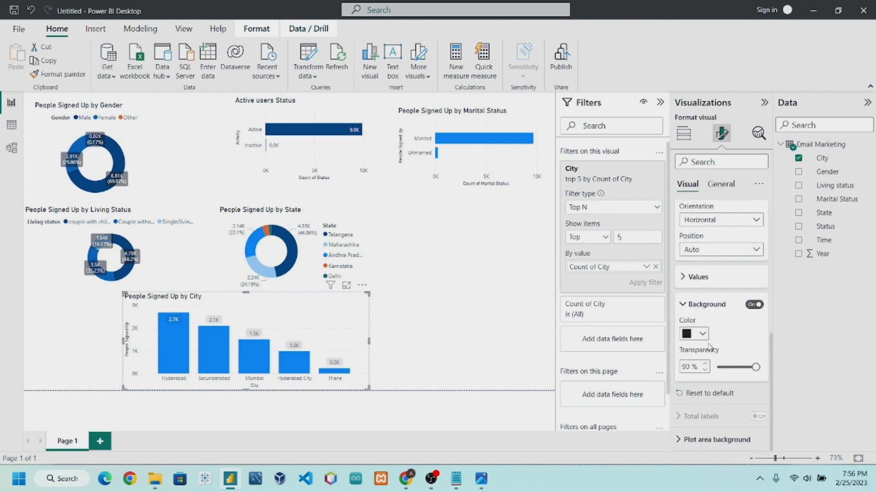
pyautogui.click(702, 334)
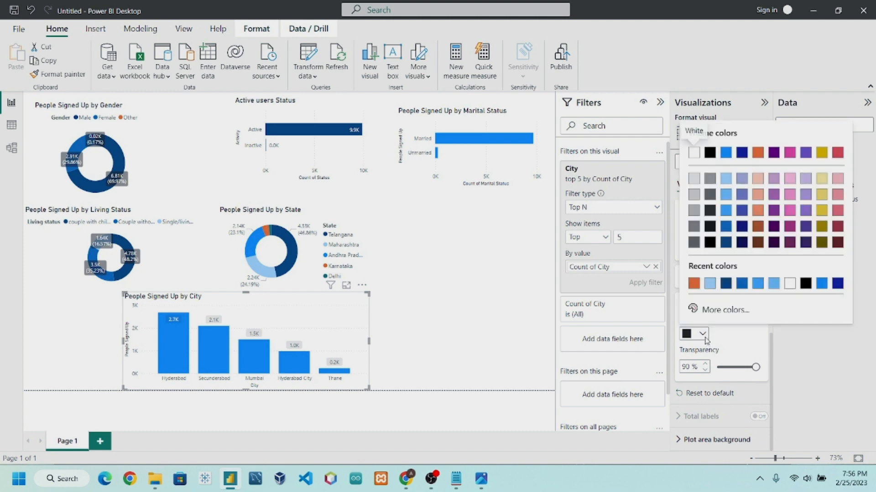
pyautogui.click(806, 283)
pyautogui.moveTo(756, 369); pyautogui.dragTo(715, 369)
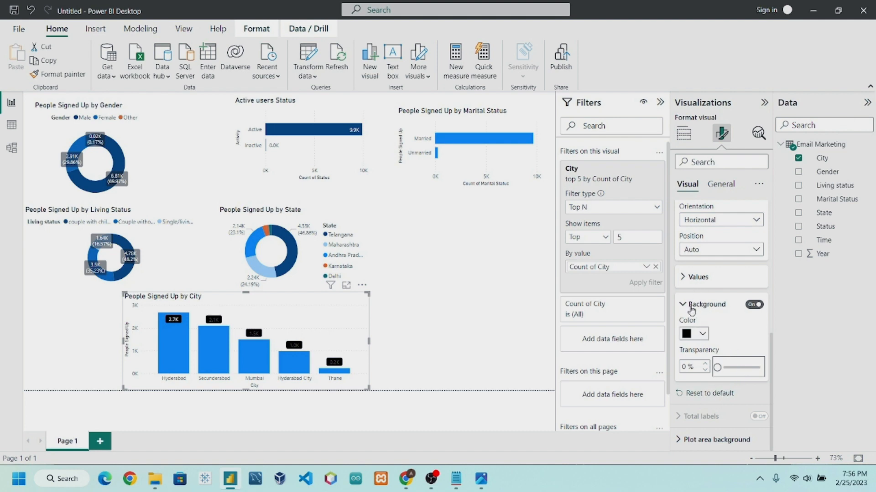
pyautogui.scroll(1, 716, 292)
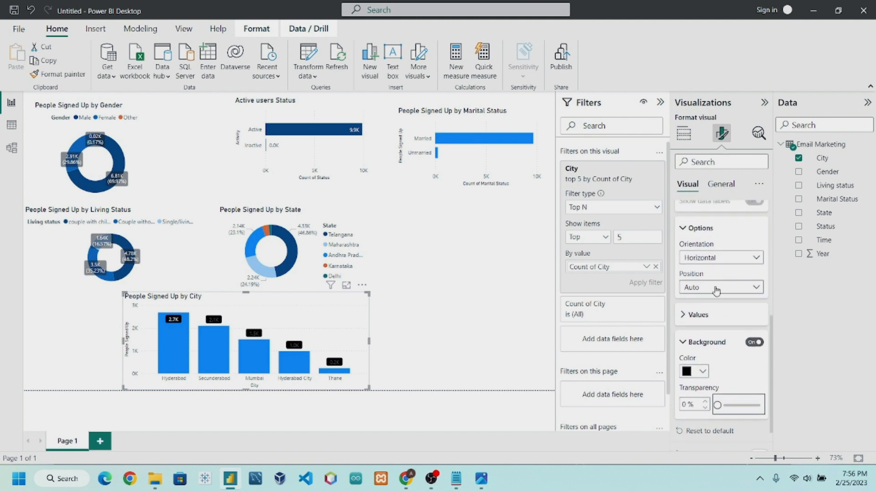
# Try the Inside center and Inside end positions for the data labels of the People Signed Up by City chart.
pyautogui.click(714, 287)
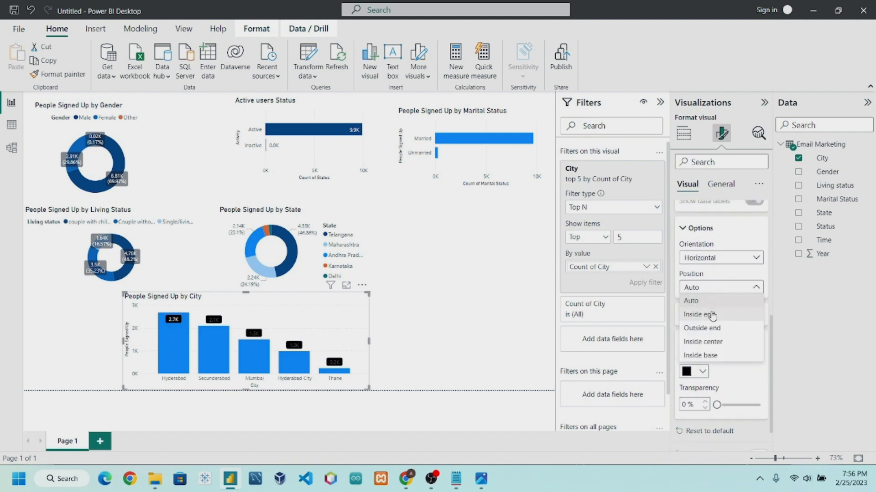
pyautogui.click(708, 345)
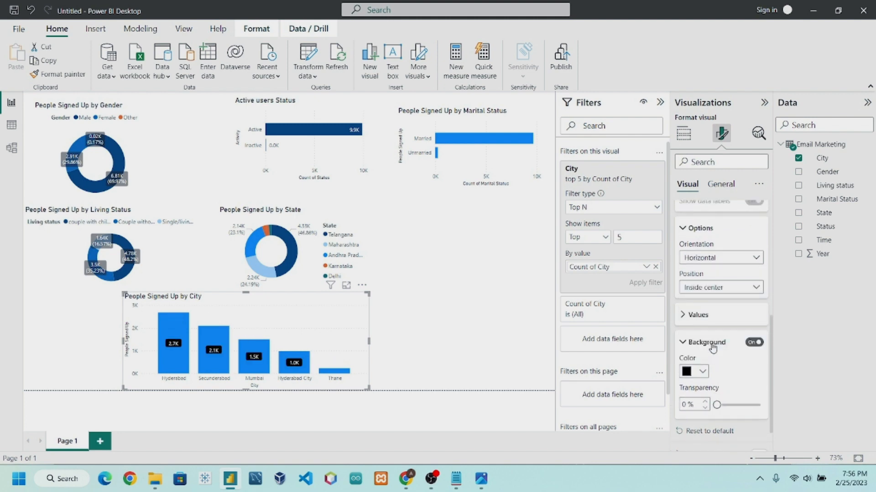
pyautogui.click(729, 287)
pyautogui.click(723, 316)
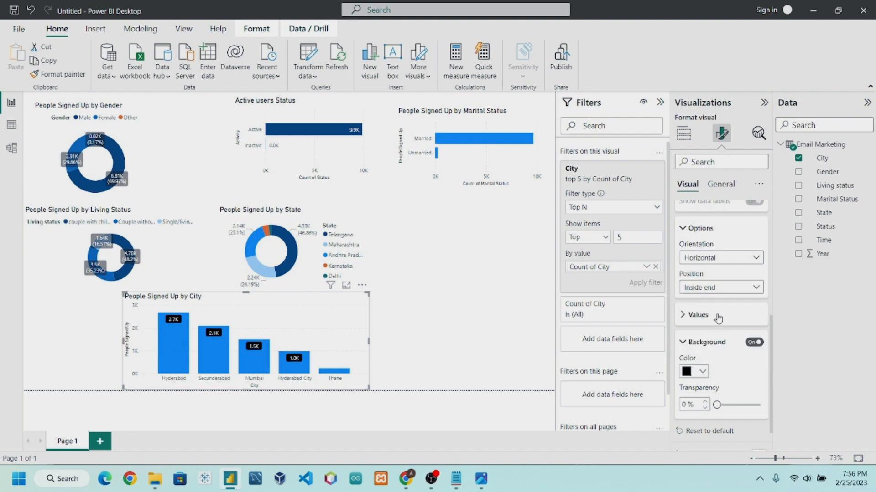
pyautogui.click(722, 292)
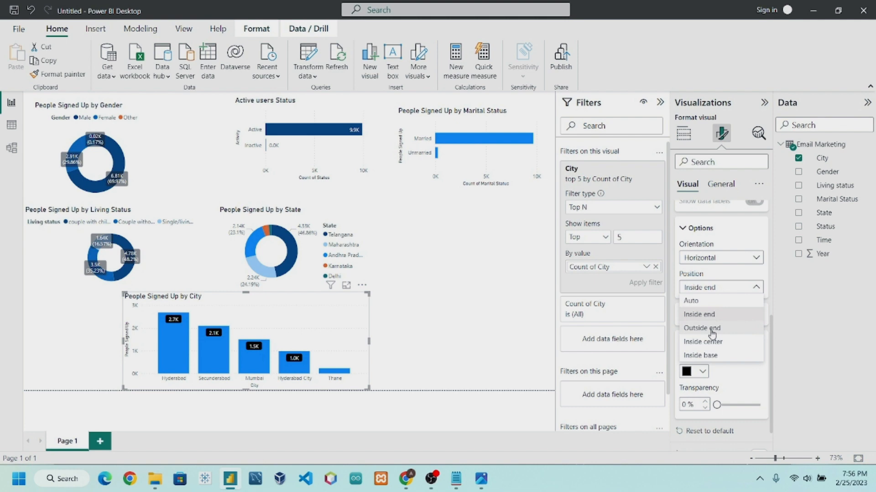
pyautogui.click(738, 291)
pyautogui.click(336, 371)
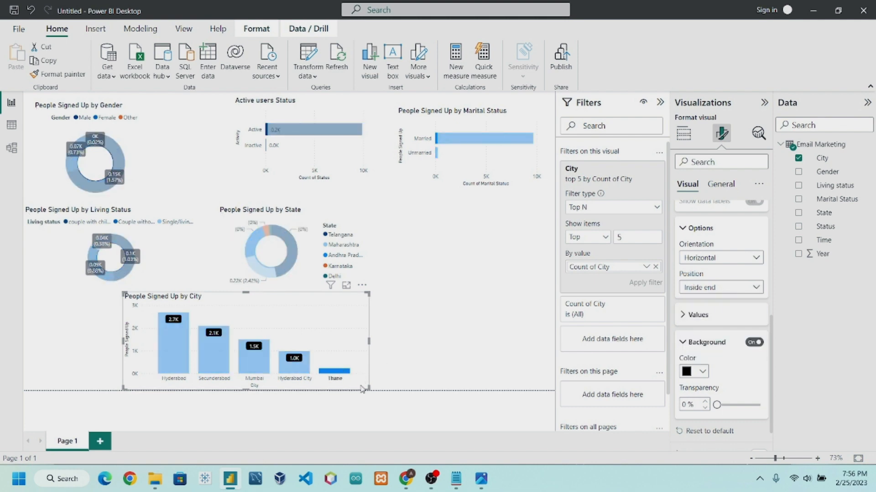
pyautogui.click(412, 362)
# Set the data label position of the People Signed Up by City chart to Outside end.
pyautogui.click(348, 349)
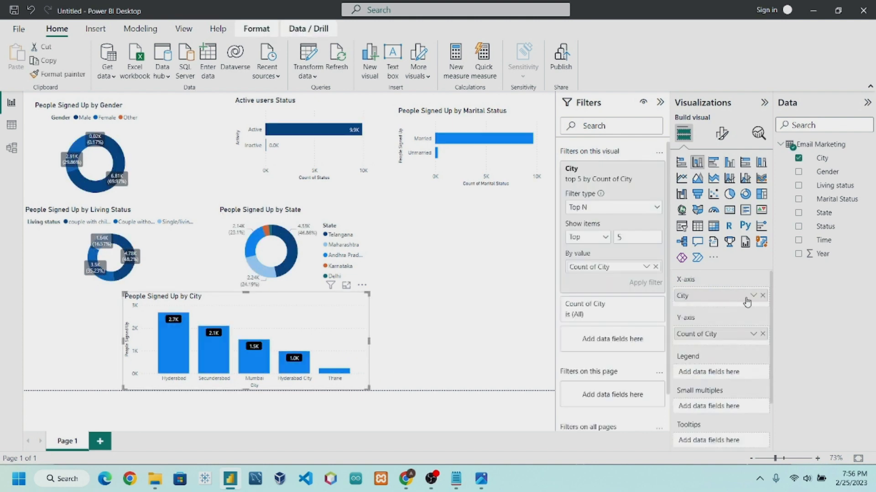
pyautogui.scroll(-2, 717, 352)
pyautogui.scroll(2, 732, 292)
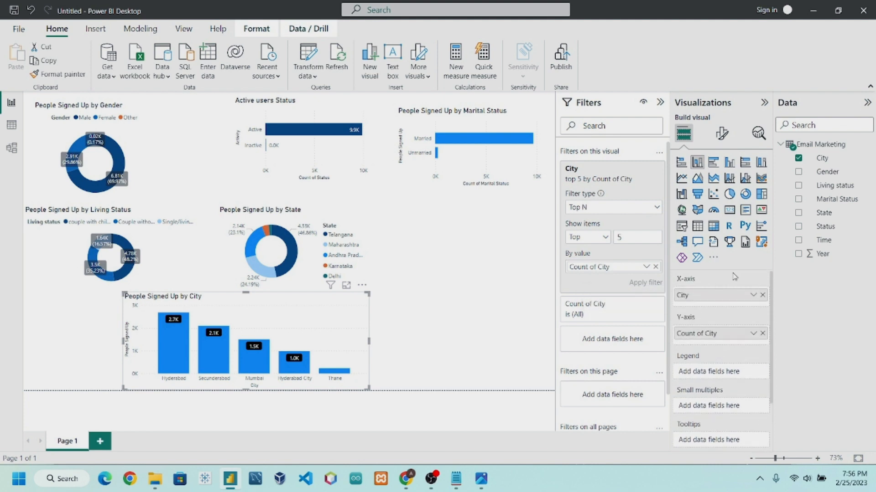
pyautogui.click(721, 133)
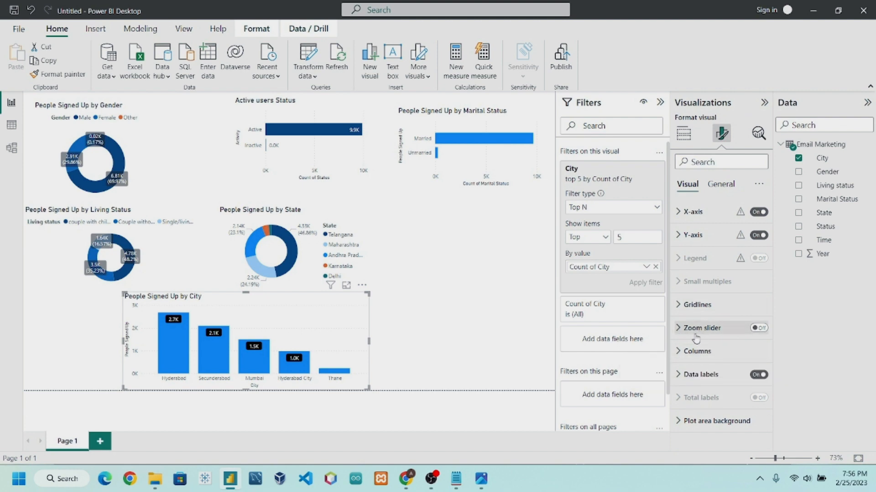
pyautogui.click(698, 374)
pyautogui.scroll(-2, 720, 375)
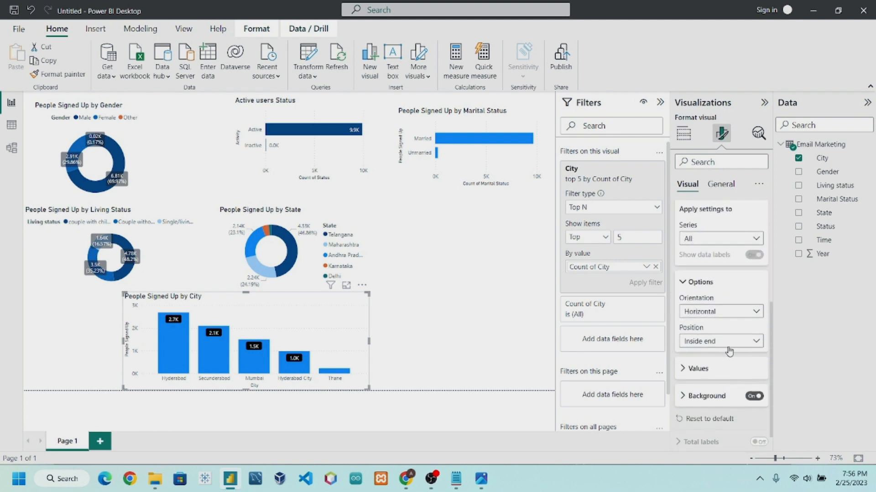
pyautogui.click(728, 346)
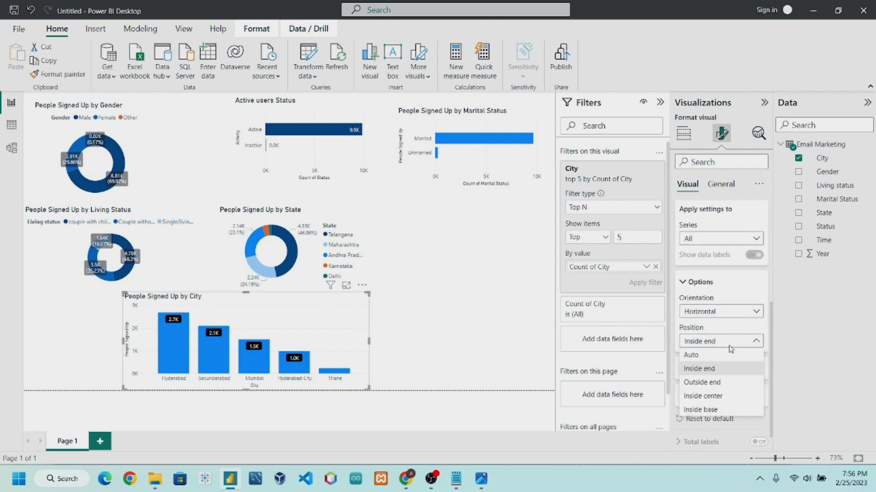
pyautogui.click(714, 384)
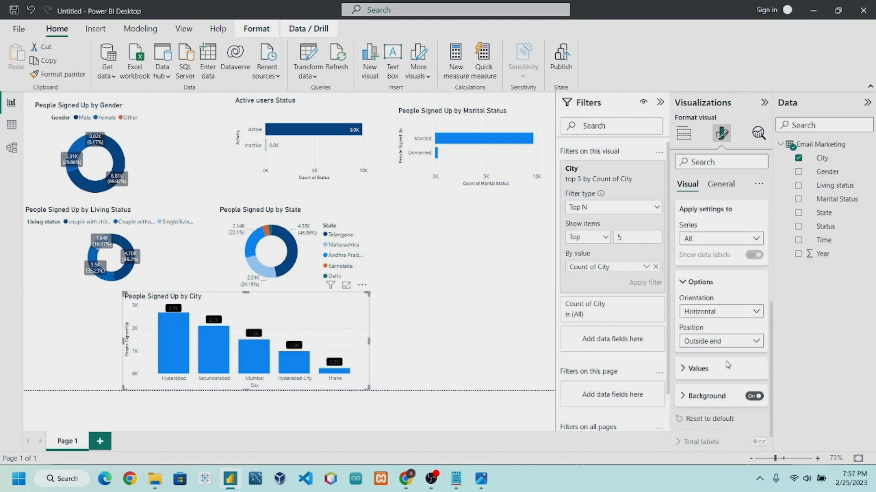
# Set the transparency of the city chart's data label background to 13%.
pyautogui.scroll(-1, 738, 388)
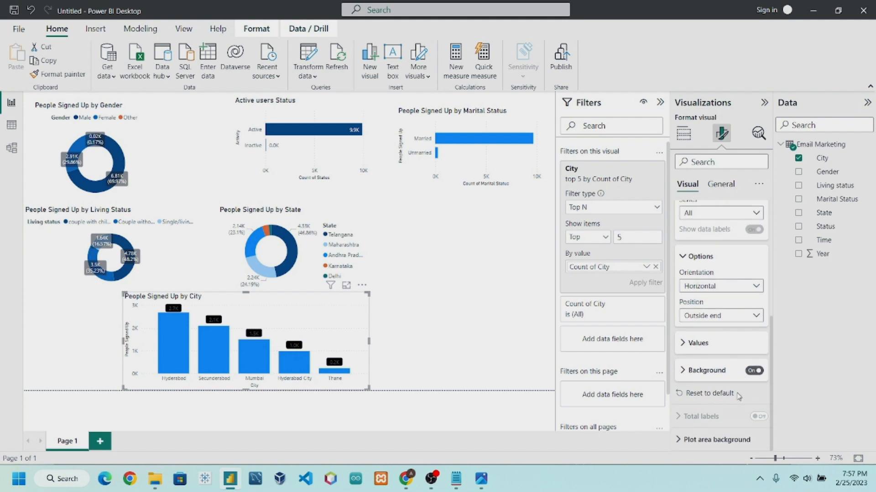
pyautogui.scroll(5, 734, 369)
pyautogui.scroll(-5, 725, 374)
pyautogui.click(719, 376)
pyautogui.moveTo(719, 367)
pyautogui.mouseDown()
pyautogui.moveTo(755, 367)
pyautogui.moveTo(722, 367)
pyautogui.mouseUp()
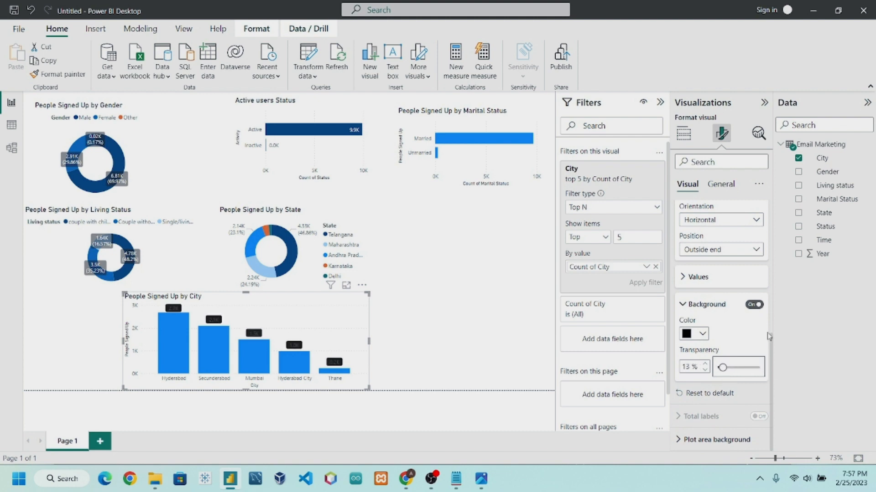
# Make the data label values of the People Signed Up by City chart white and bold.
pyautogui.click(698, 278)
pyautogui.scroll(-1, 700, 296)
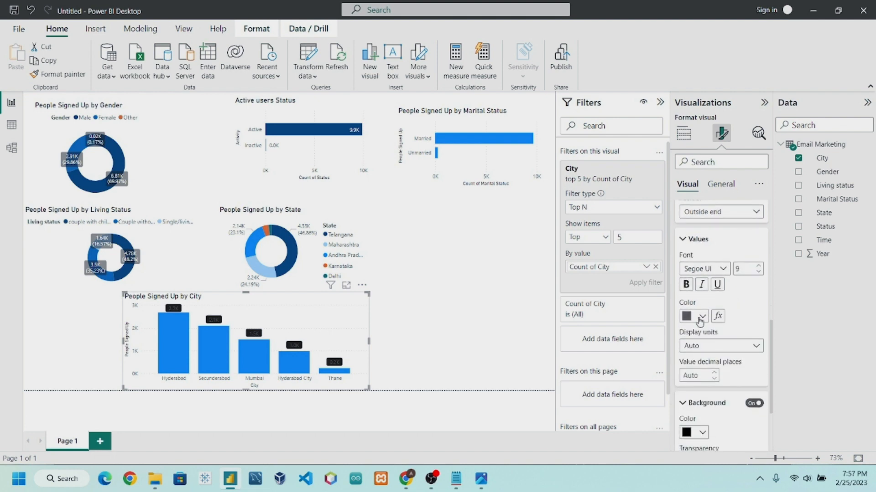
pyautogui.click(702, 317)
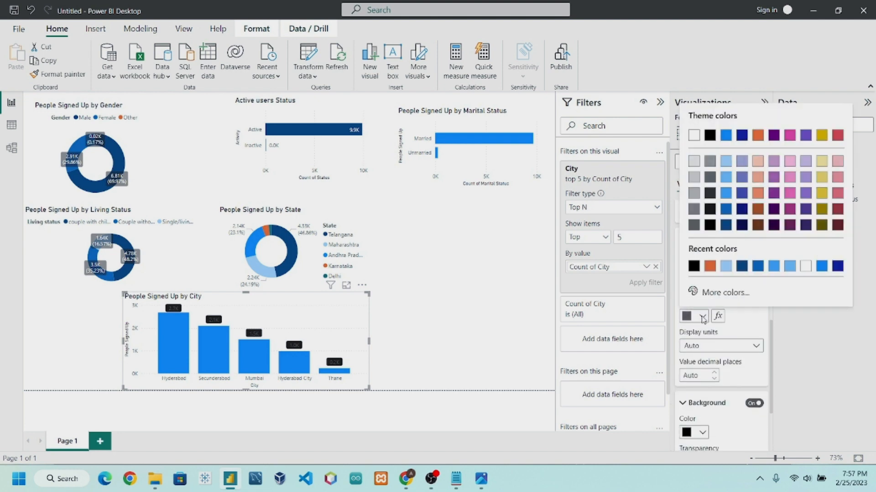
pyautogui.click(805, 266)
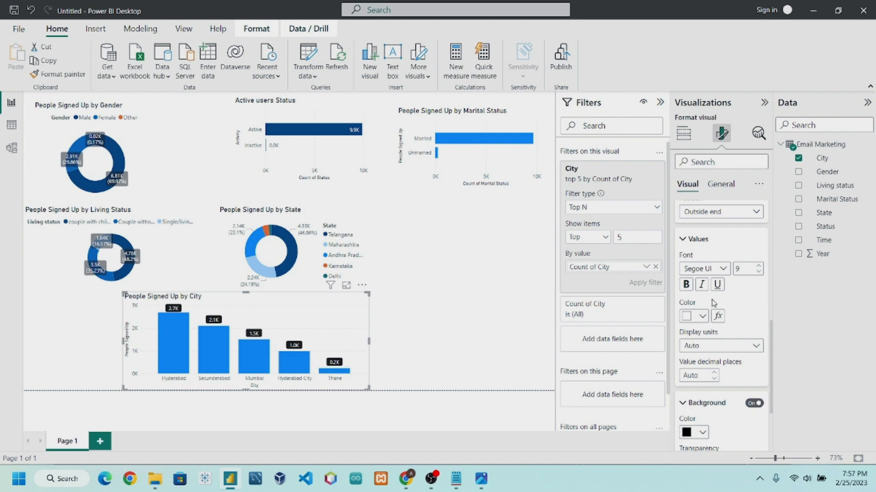
pyautogui.click(690, 287)
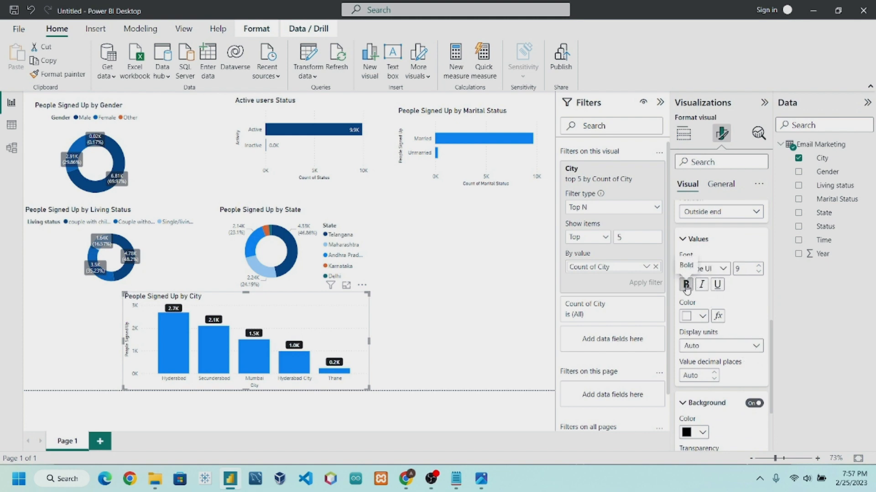
pyautogui.scroll(1, 750, 306)
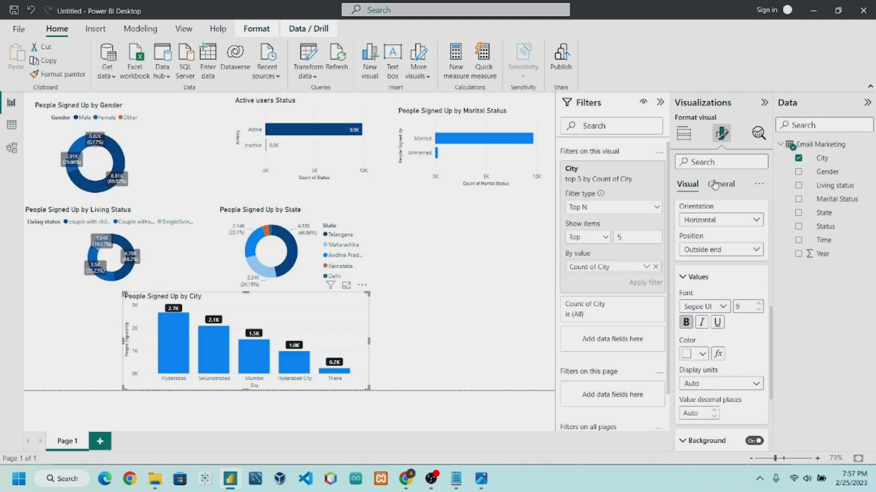
pyautogui.scroll(8, 703, 210)
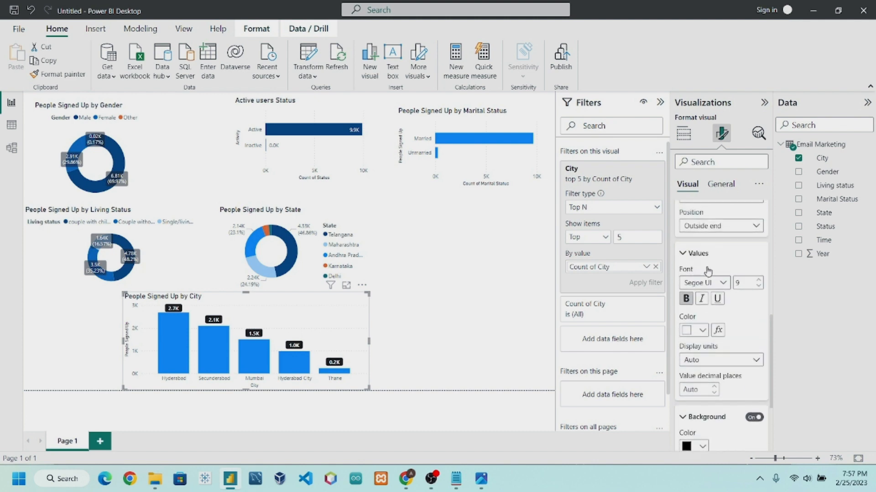
pyautogui.scroll(1, 707, 221)
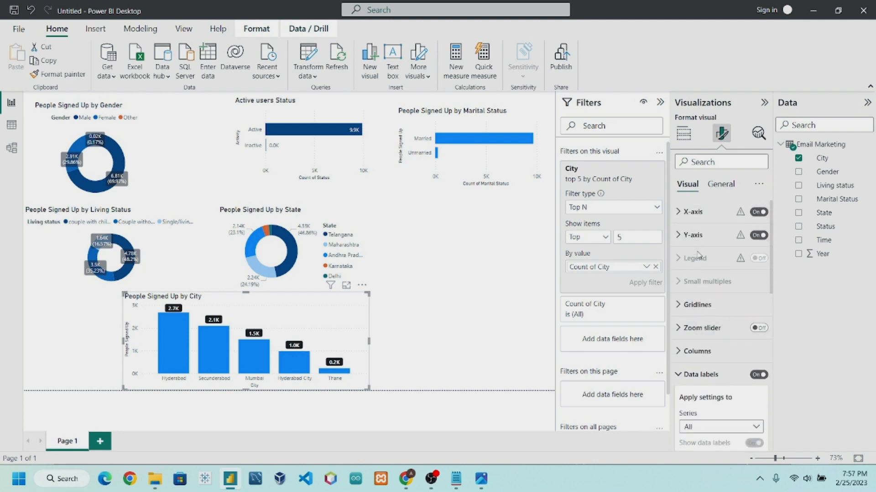
pyautogui.click(694, 372)
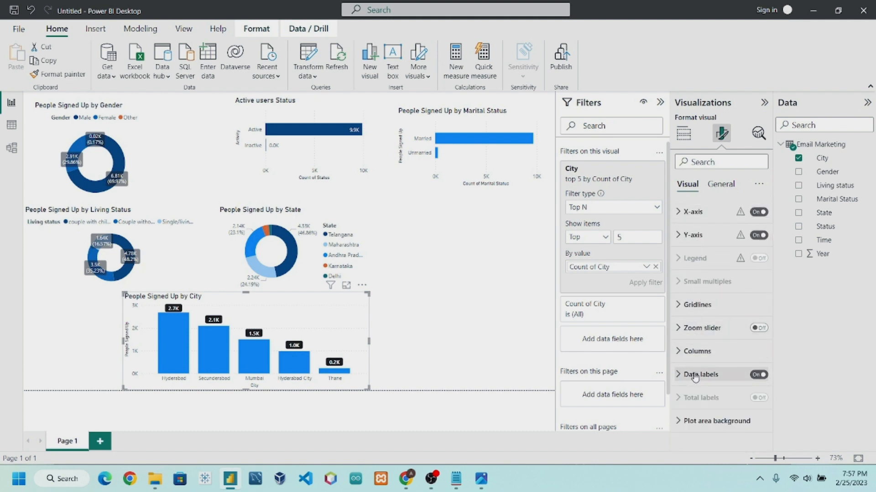
# Change the default column color of the People Signed Up by City chart to dark blue.
pyautogui.click(697, 352)
pyautogui.click(695, 319)
pyautogui.scroll(-2, 698, 328)
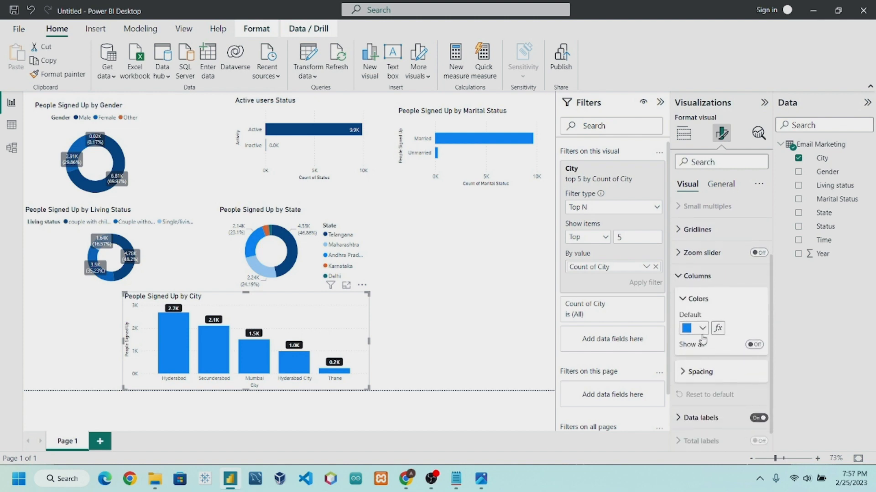
pyautogui.click(698, 327)
pyautogui.click(756, 278)
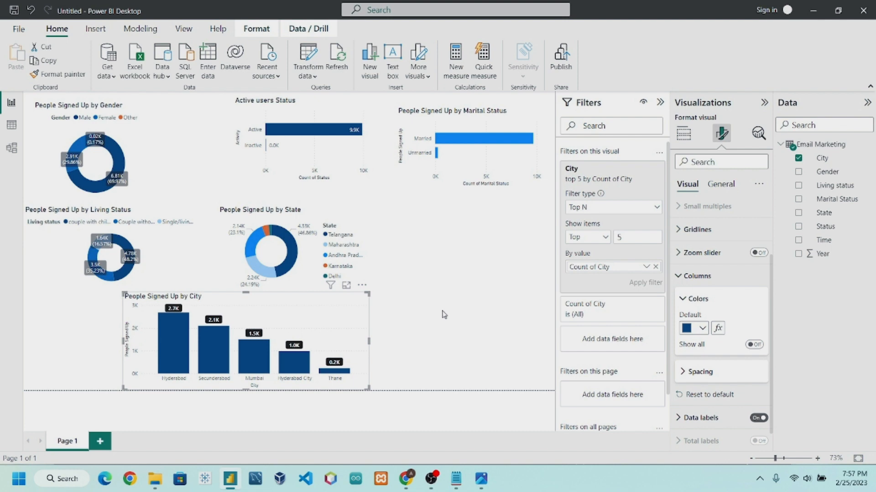
# Turn on data labels for the People Signed Up by Marital Status bar chart.
pyautogui.click(496, 153)
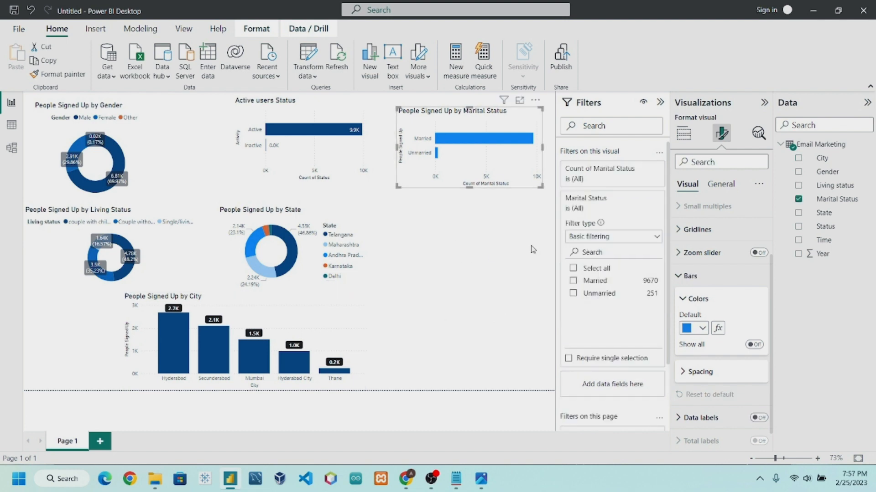
pyautogui.click(688, 330)
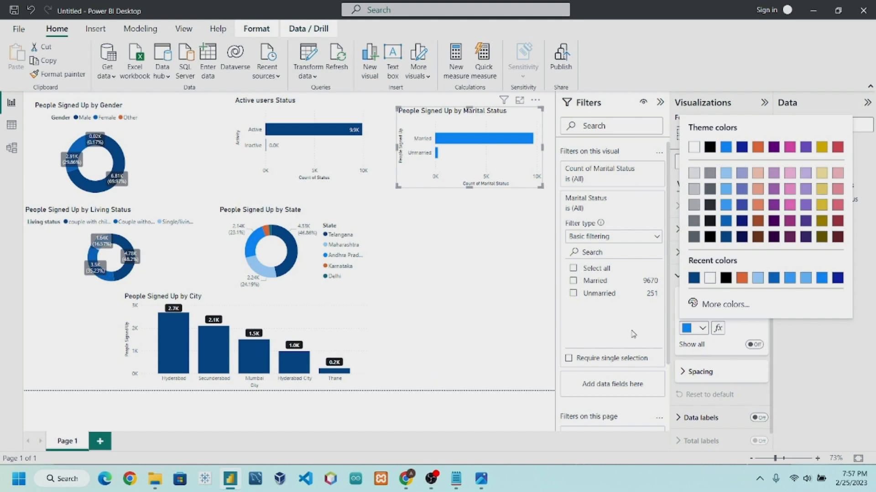
pyautogui.click(502, 341)
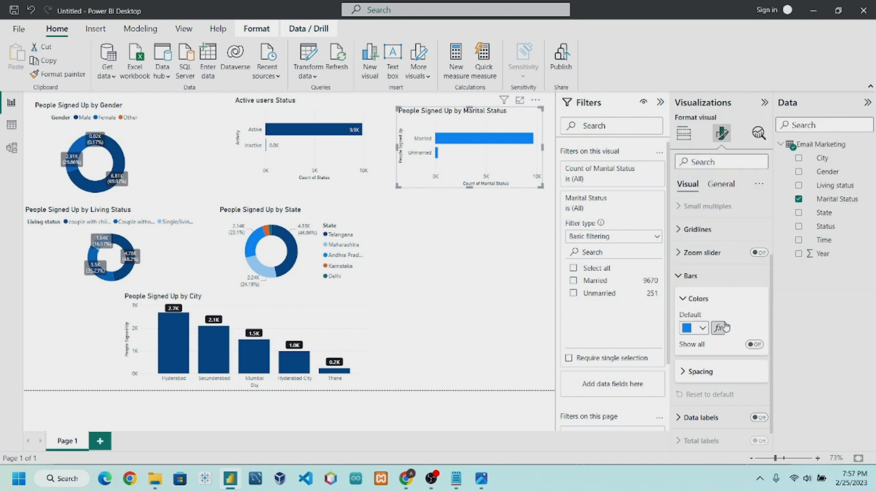
pyautogui.click(704, 285)
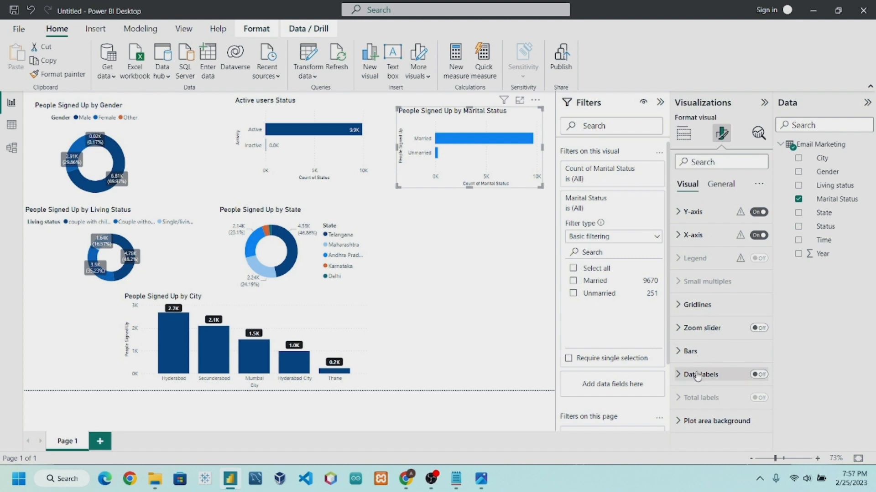
pyautogui.click(725, 371)
pyautogui.scroll(-1, 726, 372)
pyautogui.click(758, 261)
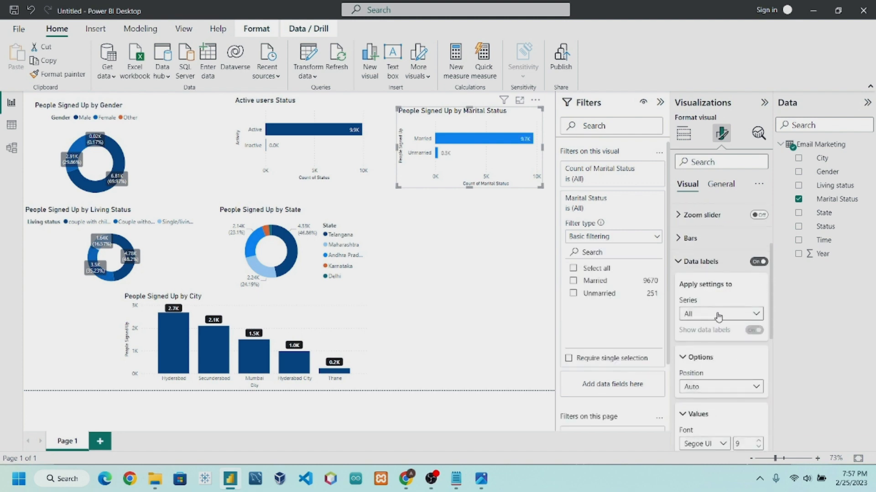
# Enable a background for the marital status chart's data labels and set its transparency to 3%.
pyautogui.scroll(-2, 732, 319)
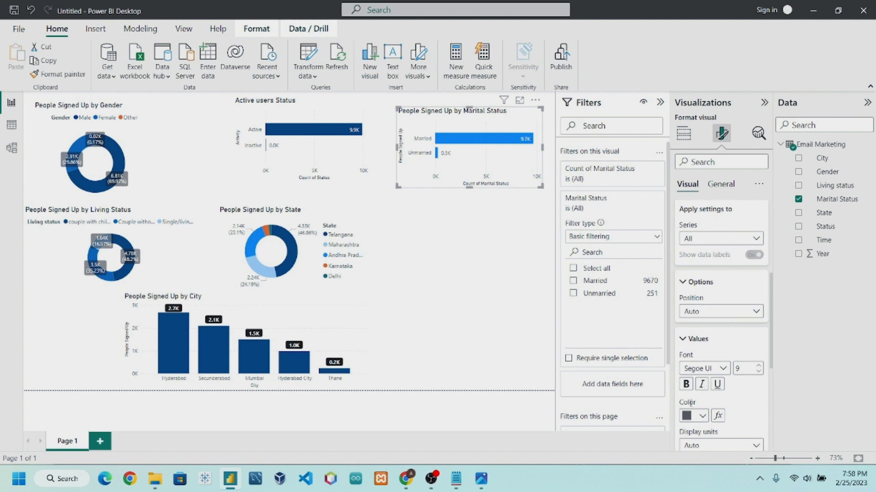
pyautogui.scroll(-3, 706, 413)
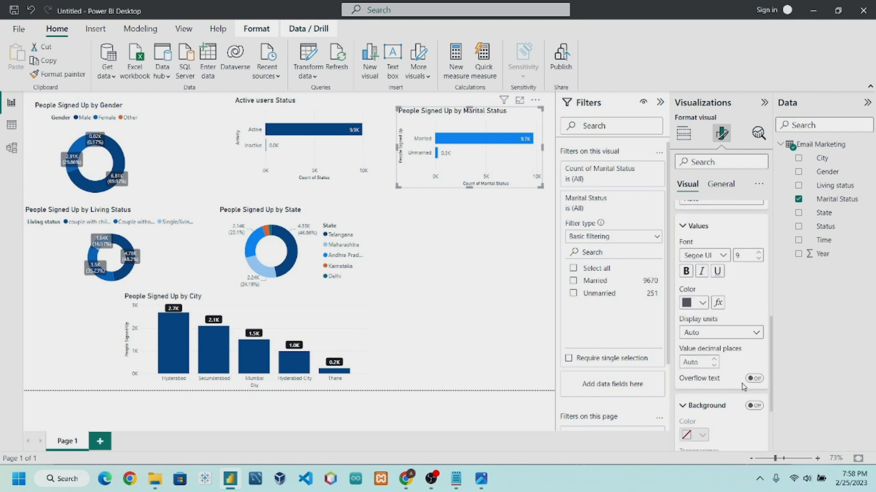
pyautogui.click(755, 406)
pyautogui.scroll(-3, 704, 347)
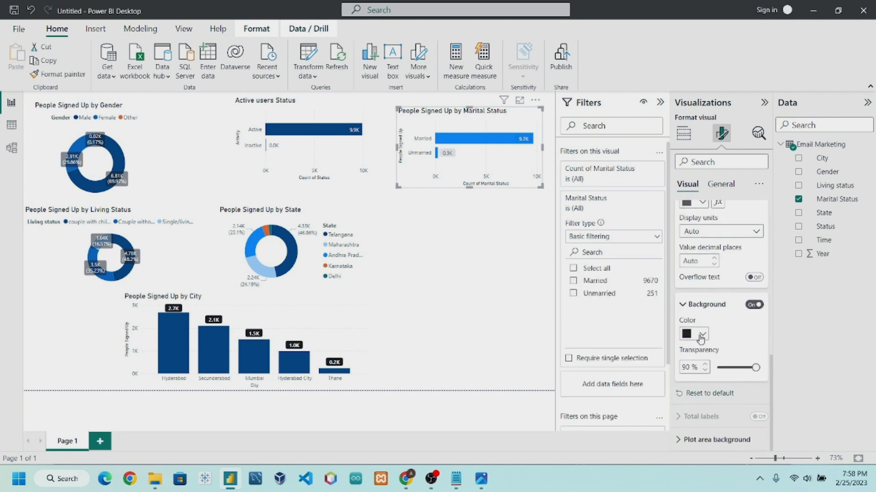
pyautogui.moveTo(756, 367); pyautogui.dragTo(718, 372)
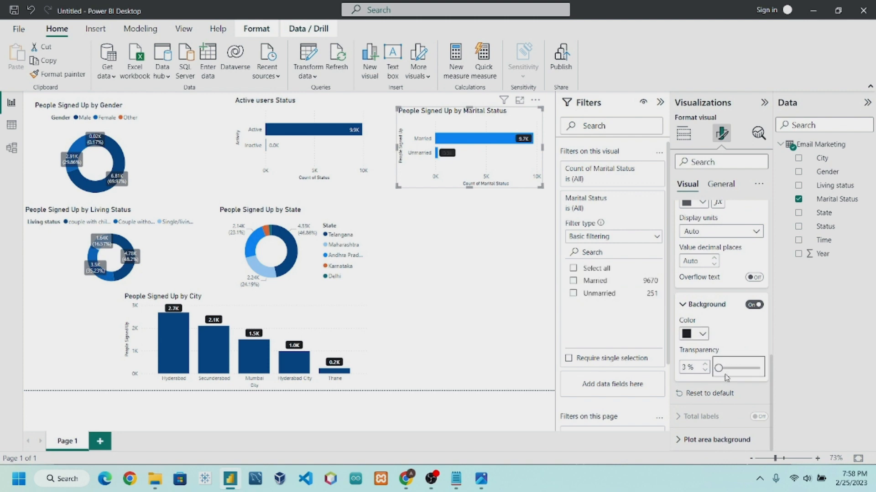
# Make the data label values of the People Signed Up by Marital Status chart white and bold.
pyautogui.scroll(2, 743, 321)
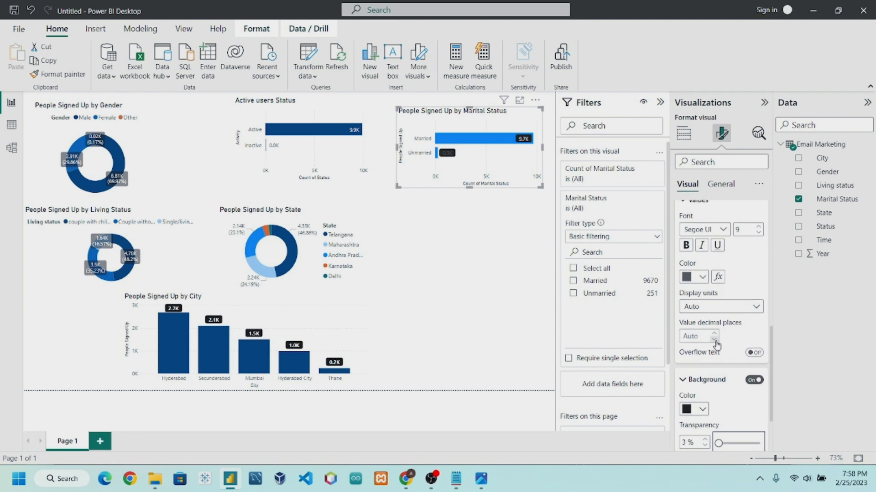
pyautogui.scroll(1, 716, 345)
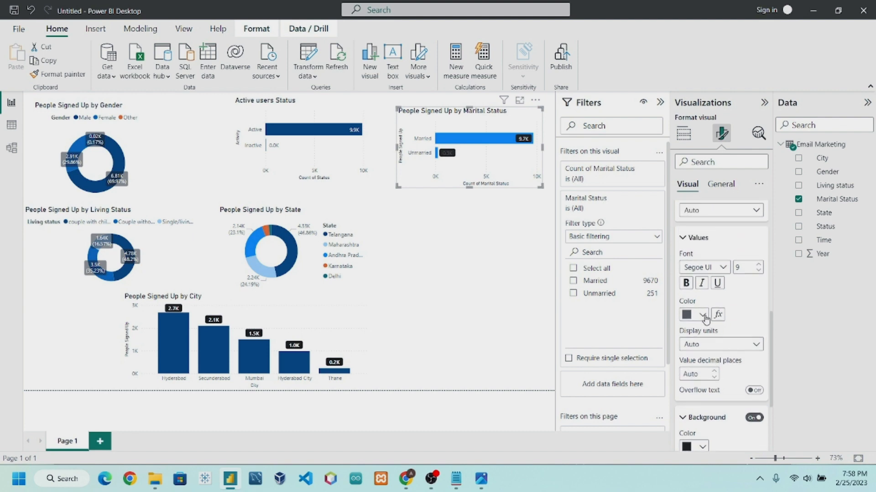
pyautogui.click(705, 319)
pyautogui.click(728, 271)
pyautogui.click(685, 283)
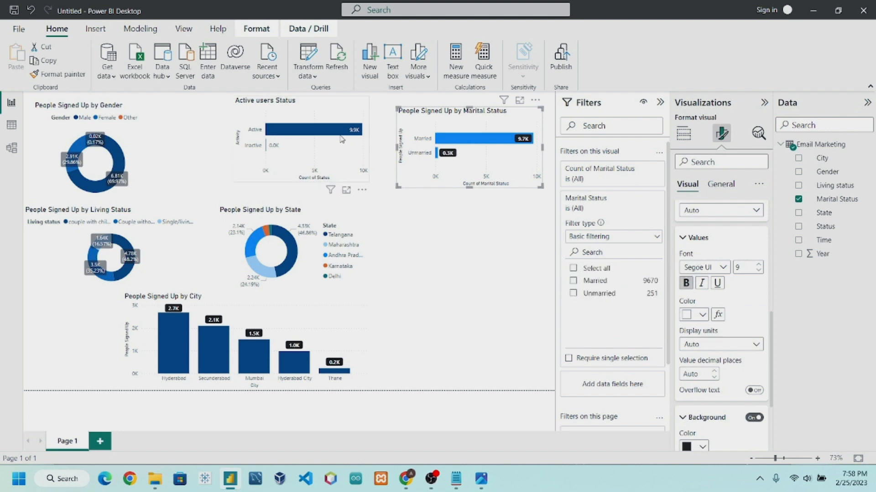
# Make the data label values of the Active users Status bar chart white.
pyautogui.click(343, 152)
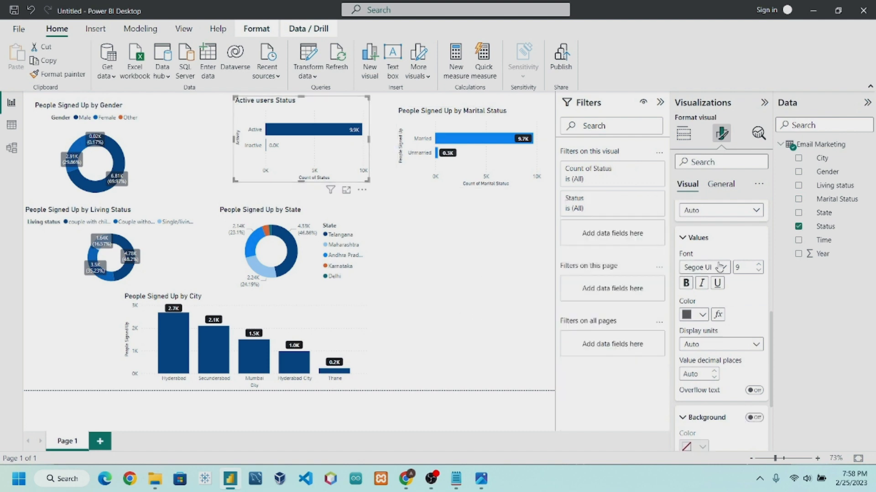
pyautogui.click(704, 317)
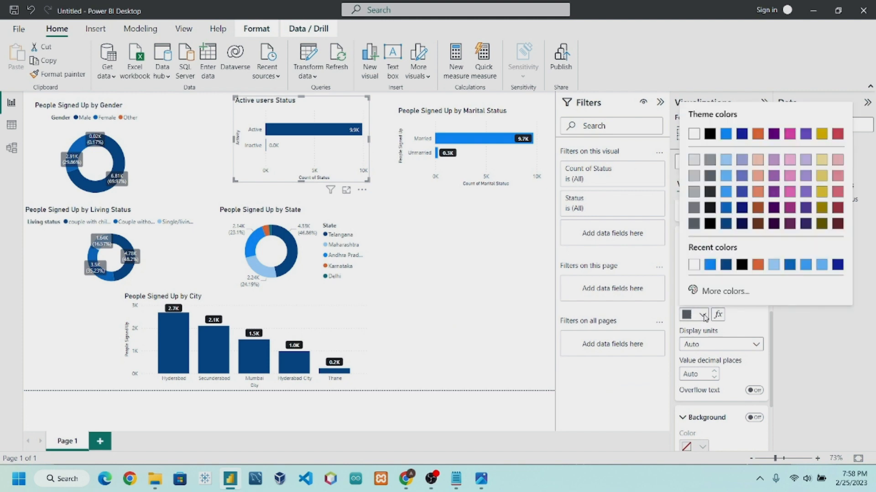
pyautogui.click(693, 266)
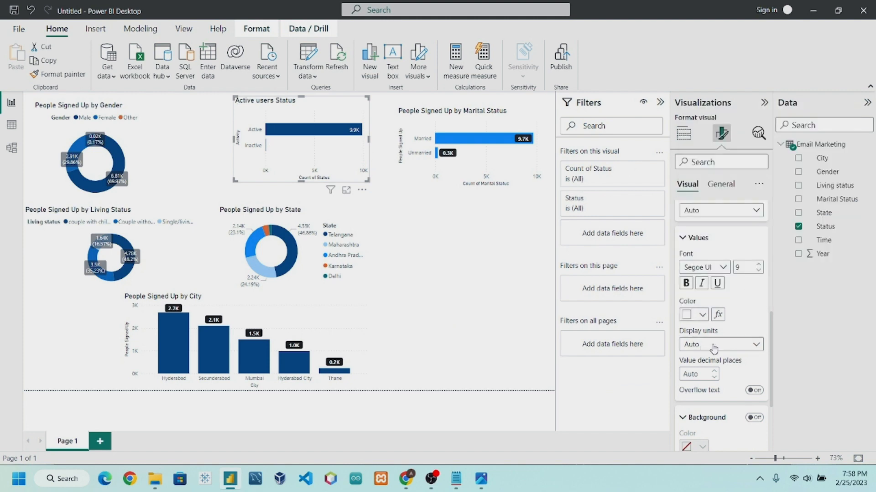
# Enable a background for the Active users Status chart's data labels and set its transparency to 0%.
pyautogui.scroll(-2, 712, 349)
pyautogui.click(754, 342)
pyautogui.scroll(-1, 725, 367)
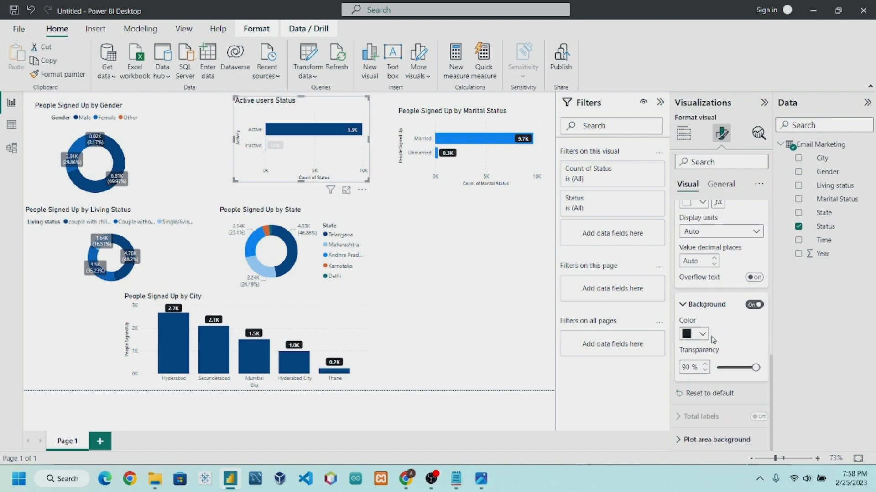
pyautogui.moveTo(728, 368); pyautogui.dragTo(710, 375)
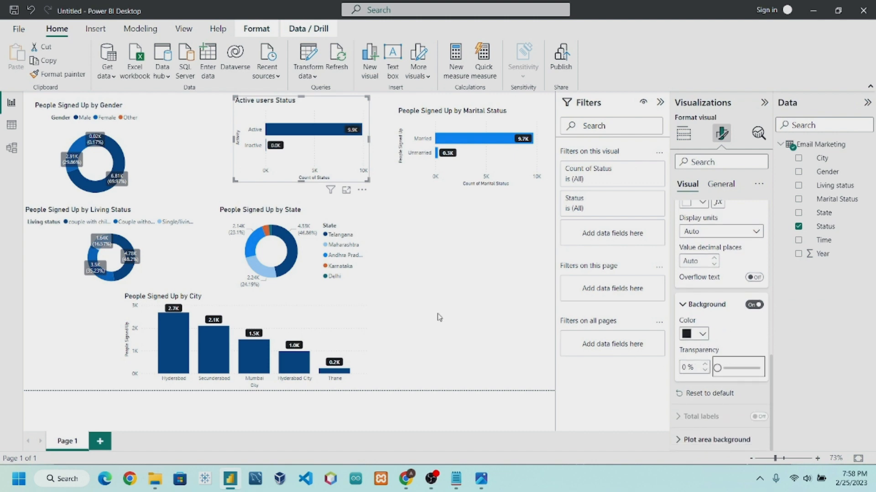
# Make the data label values of the Active users Status chart bold.
pyautogui.scroll(2, 721, 283)
pyautogui.click(685, 254)
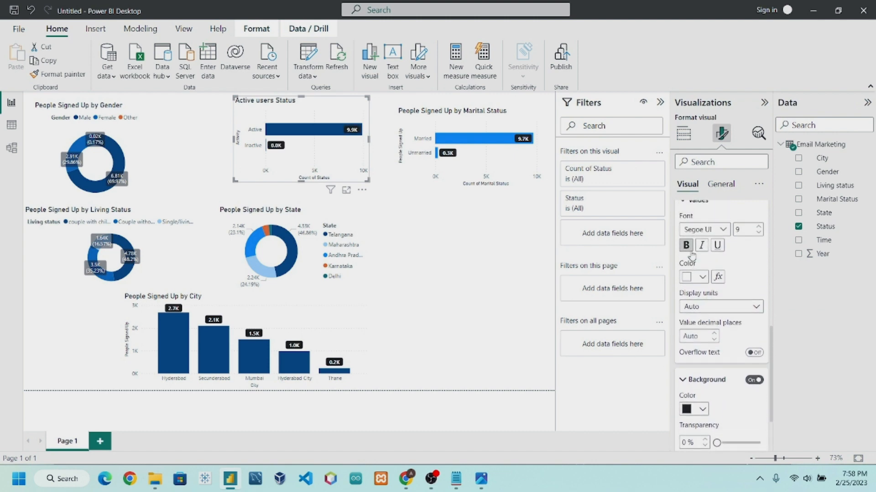
pyautogui.scroll(1, 717, 258)
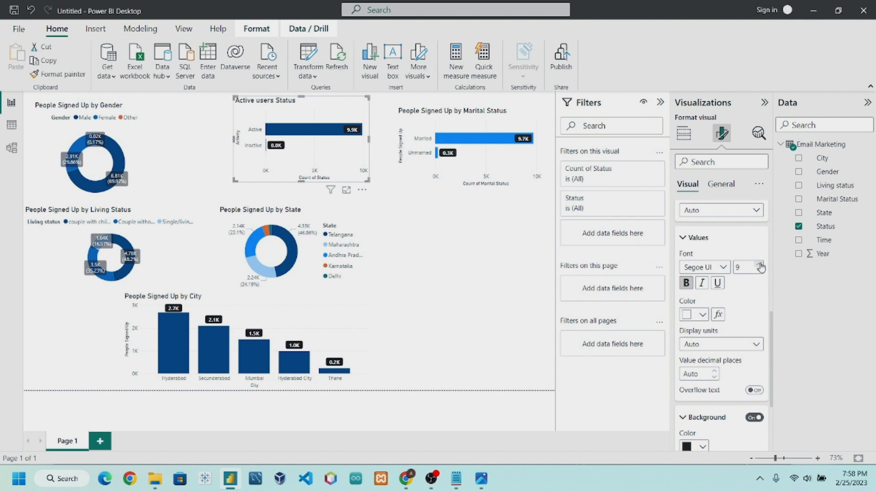
pyautogui.click(758, 264)
pyautogui.click(759, 271)
pyautogui.click(150, 157)
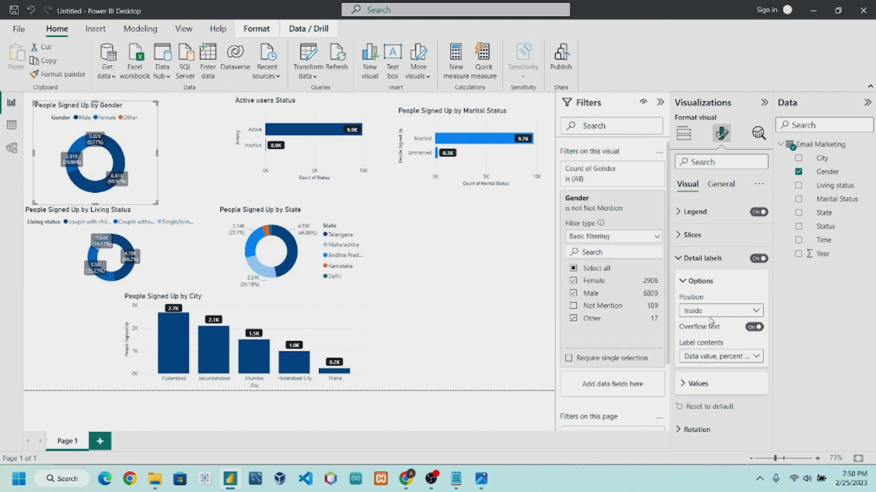
pyautogui.click(428, 289)
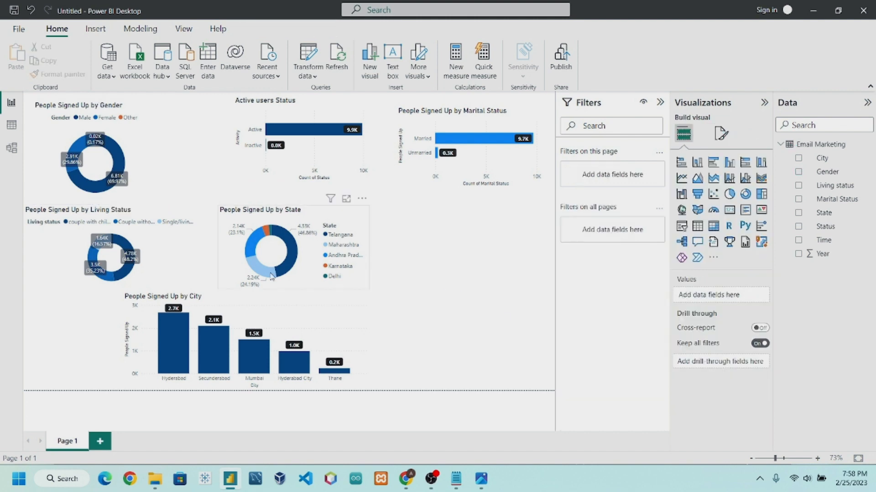
# Move the People Signed Up by State donut up and left beside Living Status, and the City chart to the page's left edge.
pyautogui.click(306, 278)
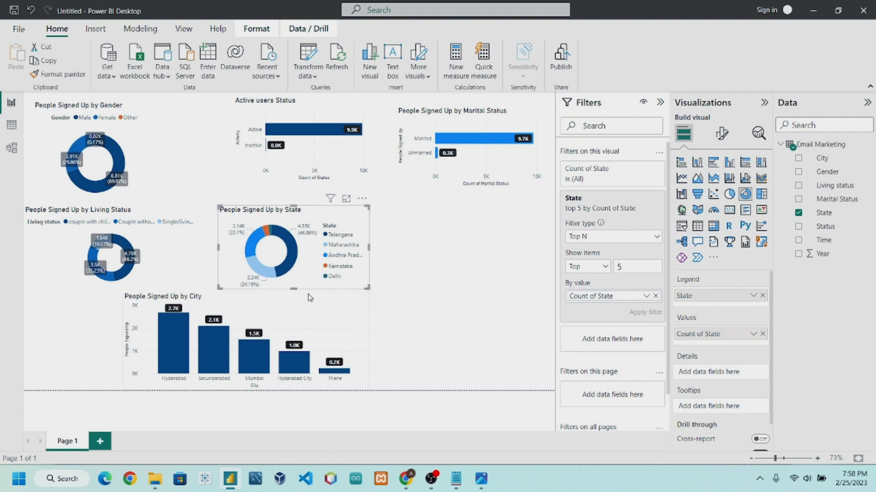
pyautogui.moveTo(311, 283); pyautogui.dragTo(292, 265)
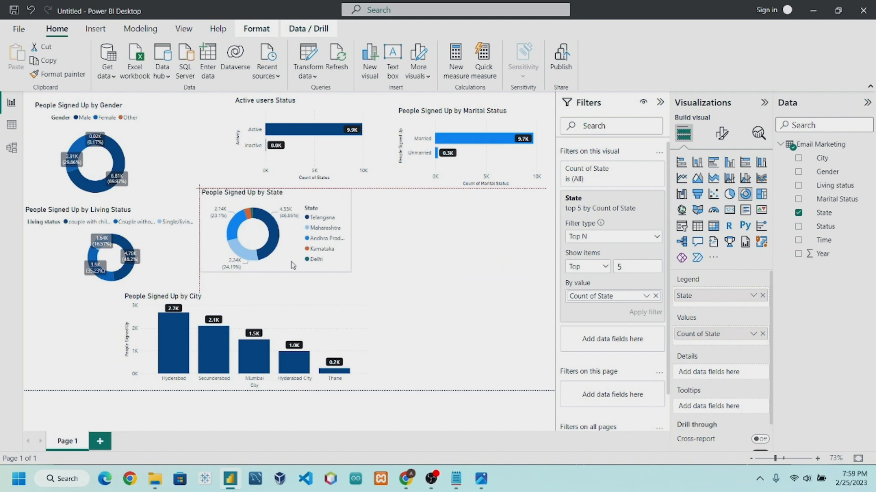
pyautogui.click(290, 332)
pyautogui.moveTo(289, 332); pyautogui.dragTo(238, 336)
pyautogui.click(481, 304)
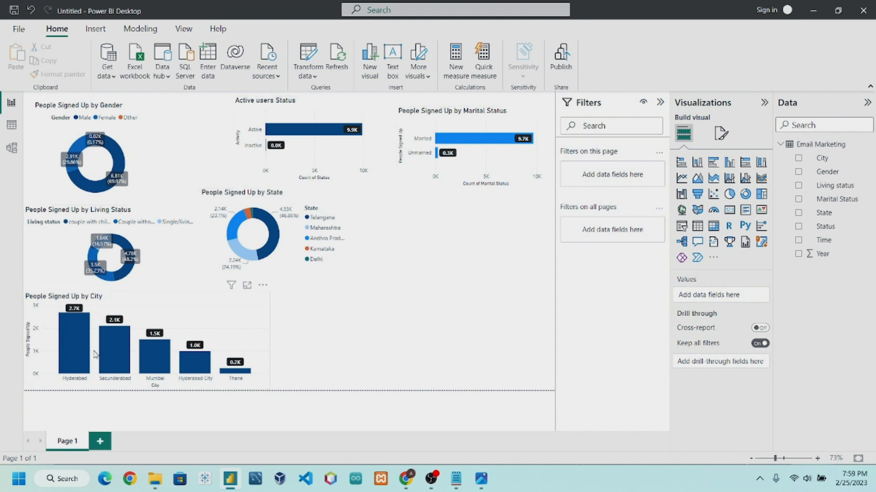
# Check the Objectives list in Notepad for the People Signed up by Year item, then return to the report.
pyautogui.click(456, 479)
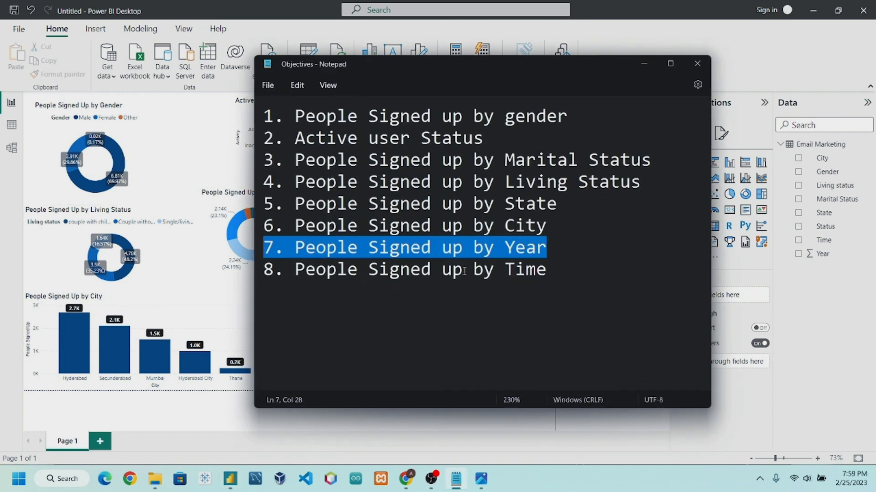
pyautogui.click(502, 299)
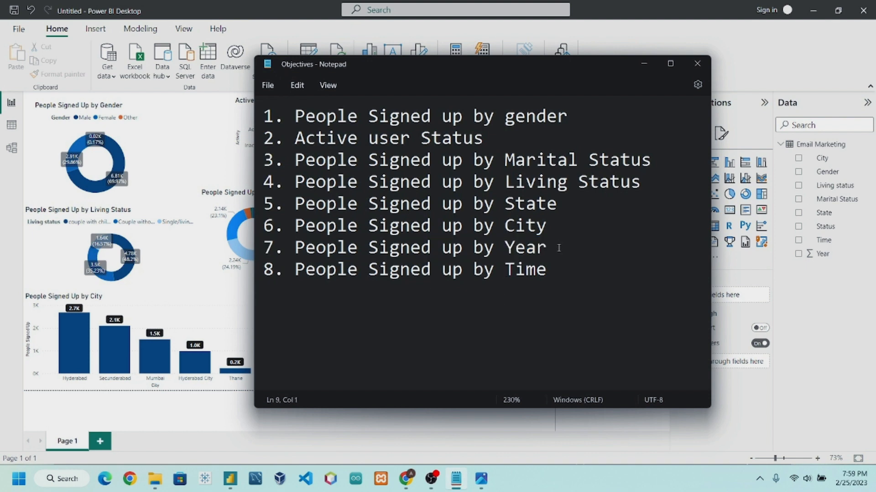
pyautogui.moveTo(559, 247); pyautogui.dragTo(263, 249)
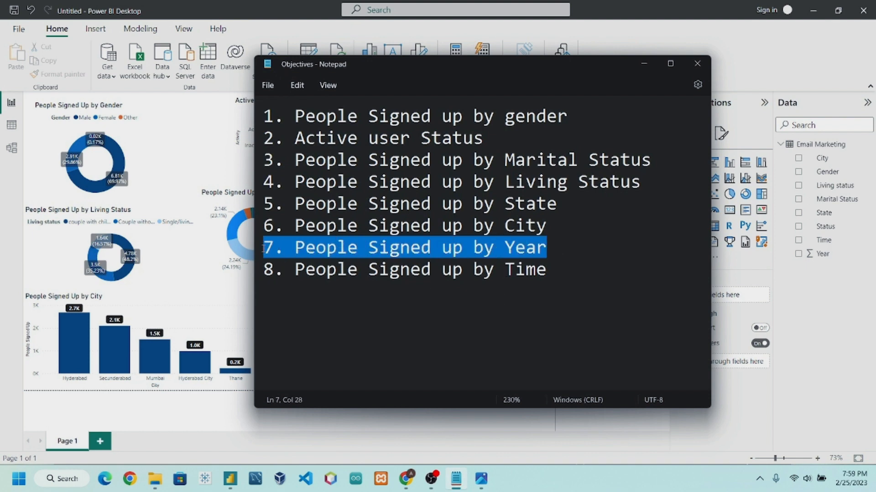
pyautogui.click(648, 65)
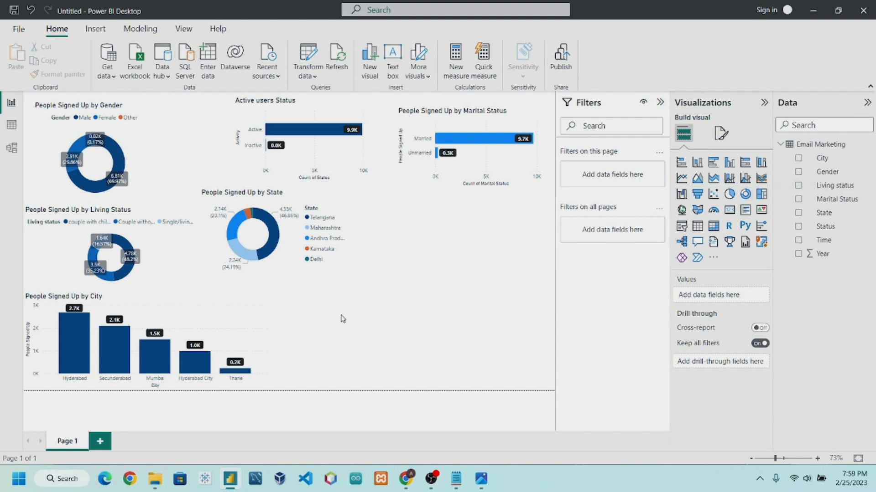
# Shrink the People Signed Up by City column chart to free space beside it on the report page.
pyautogui.click(269, 303)
pyautogui.moveTo(269, 303); pyautogui.dragTo(232, 302)
pyautogui.click(232, 301)
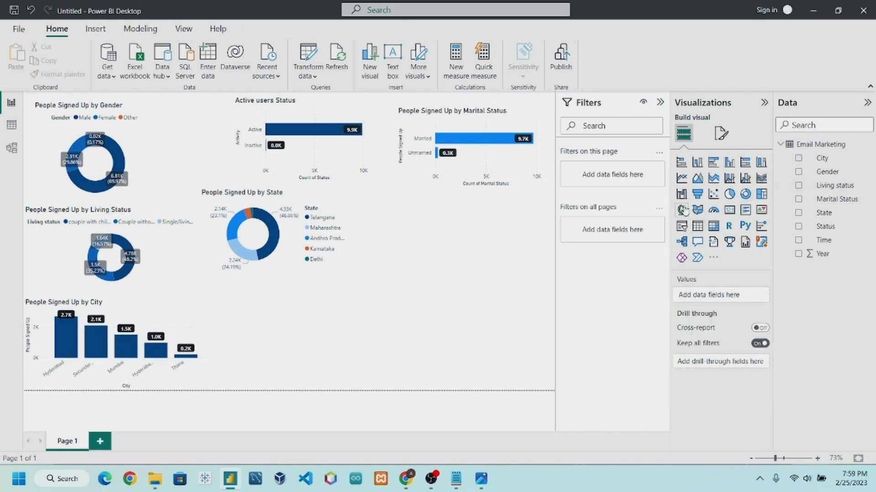
# Add a waterfall chart with Year as both its category and its Y-axis value.
pyautogui.click(682, 195)
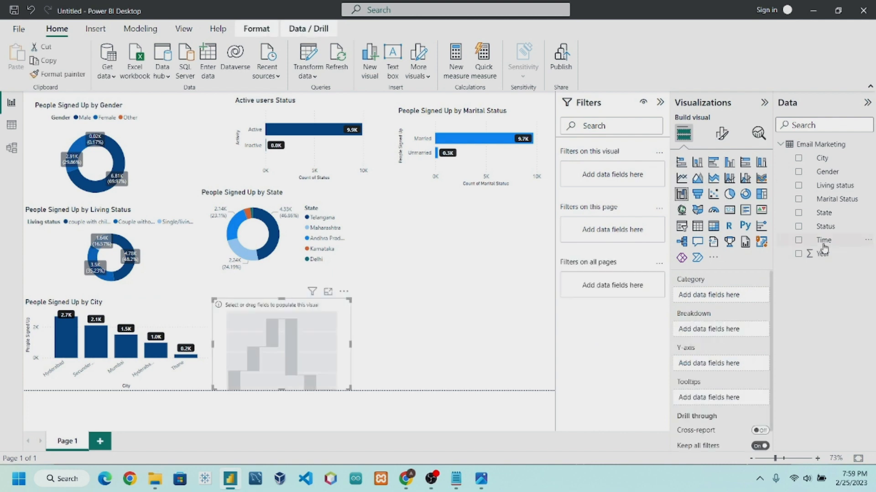
pyautogui.moveTo(820, 259); pyautogui.dragTo(719, 296)
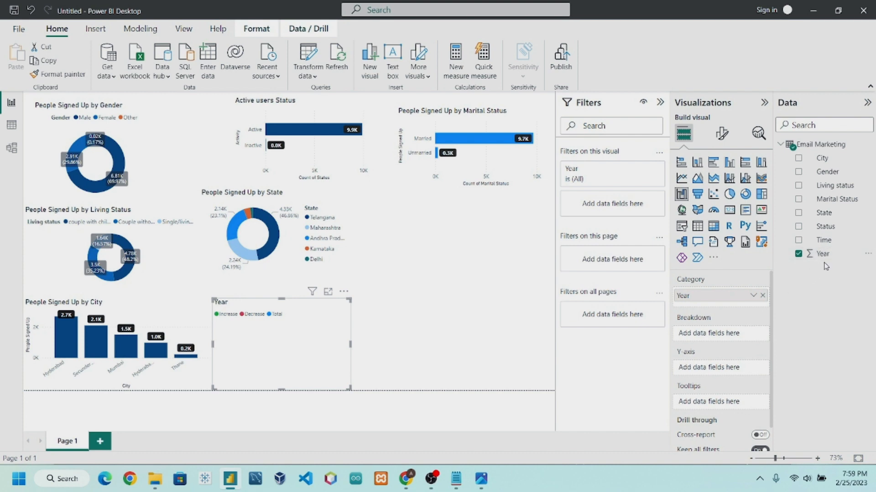
pyautogui.moveTo(823, 258)
pyautogui.mouseDown()
pyautogui.moveTo(724, 358)
pyautogui.moveTo(724, 369)
pyautogui.mouseUp()
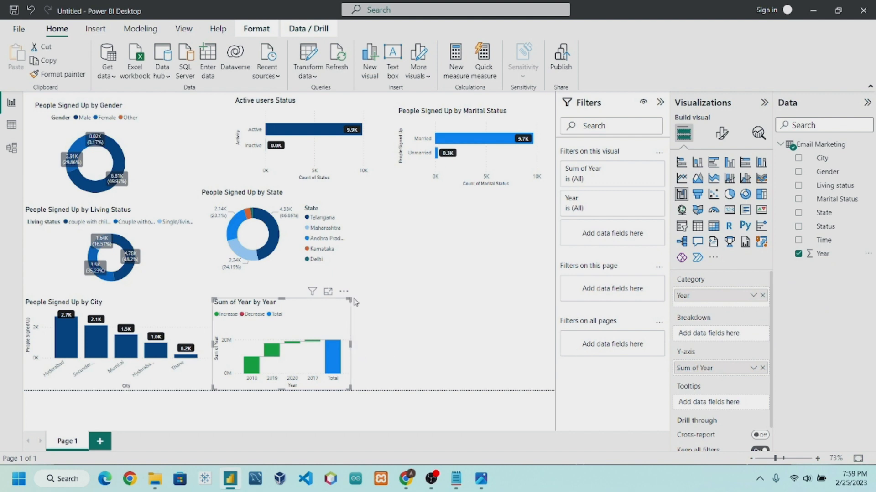
# Enlarge the year waterfall chart and place it in the bottom-right corner of the report page.
pyautogui.moveTo(350, 300); pyautogui.dragTo(422, 270)
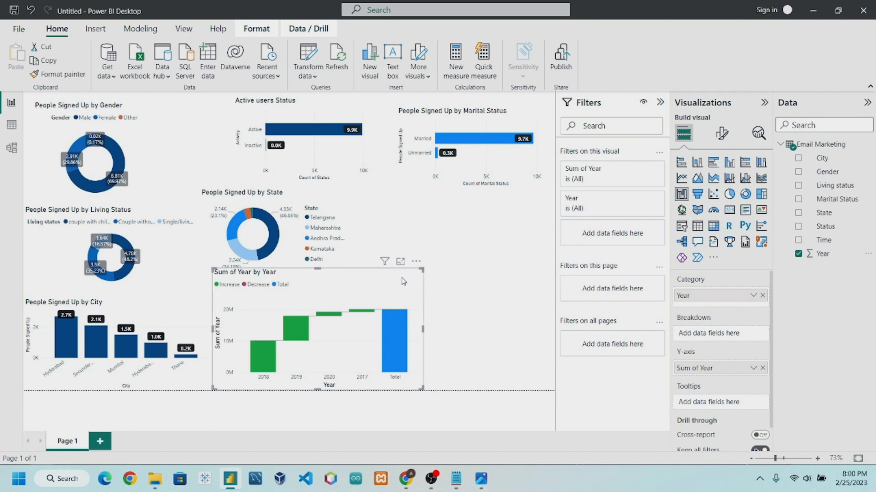
pyautogui.moveTo(405, 281); pyautogui.dragTo(538, 283)
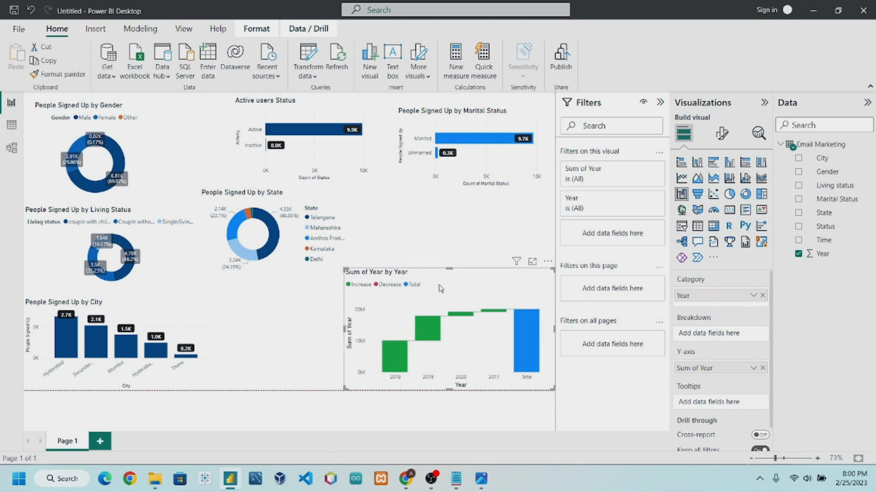
# Turn on data labels for the year waterfall chart and look over their orientation and position options.
pyautogui.click(721, 136)
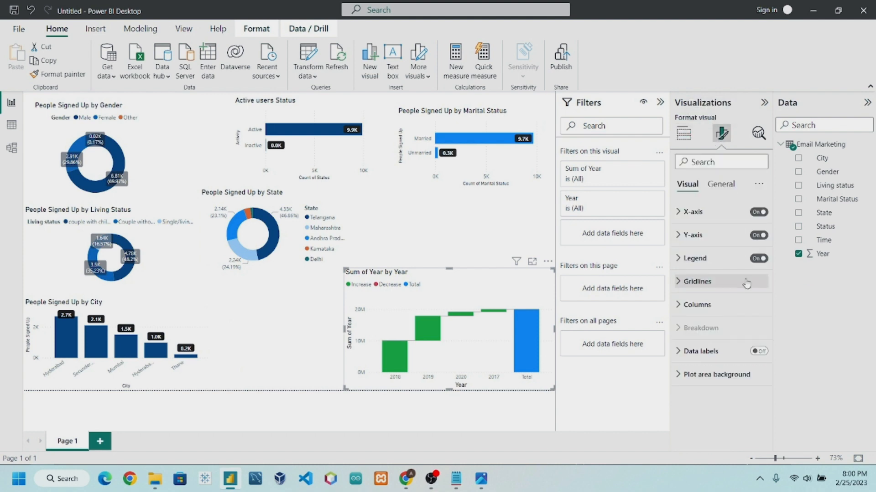
pyautogui.click(760, 351)
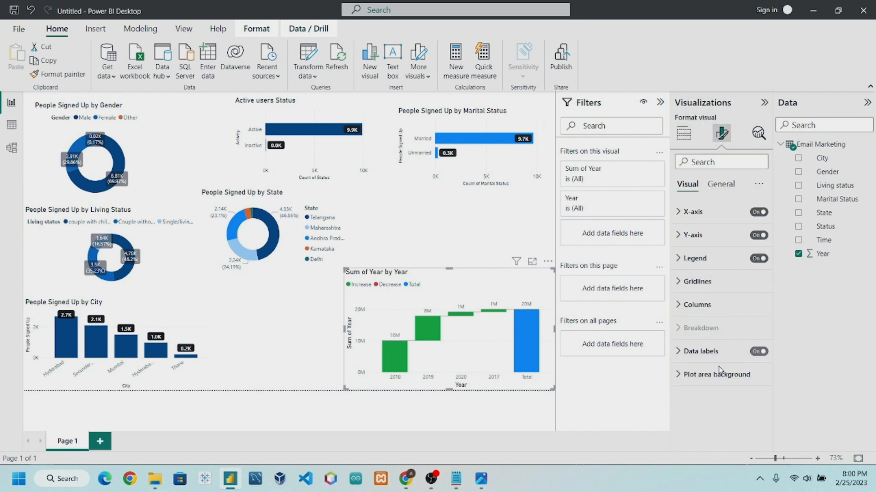
pyautogui.click(699, 354)
pyautogui.scroll(-2, 696, 358)
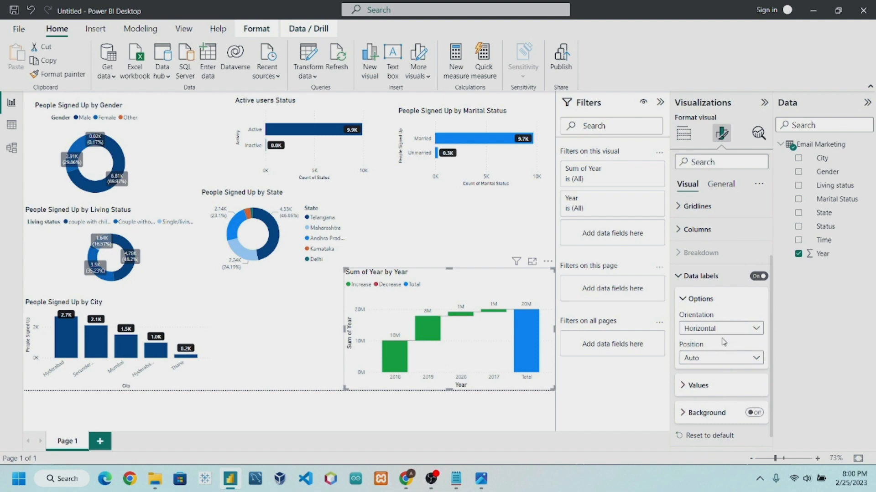
pyautogui.scroll(3, 696, 358)
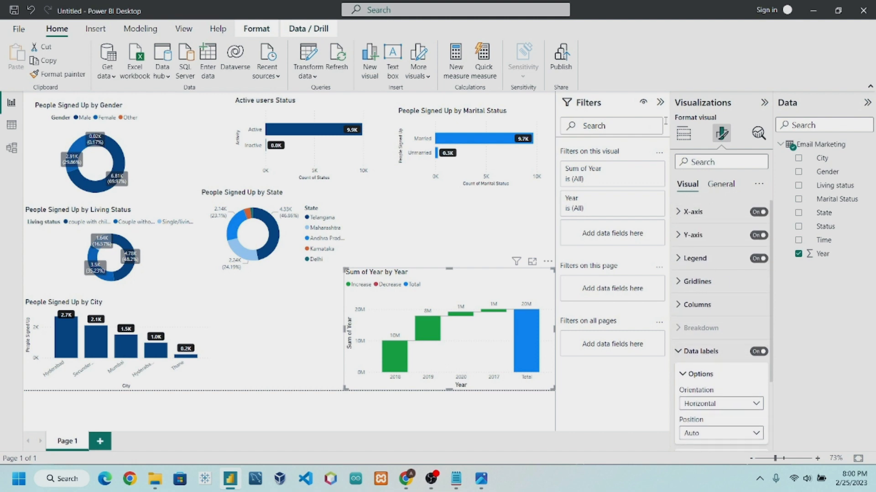
# Change the waterfall chart's Y-axis aggregation of Year to Count.
pyautogui.click(683, 133)
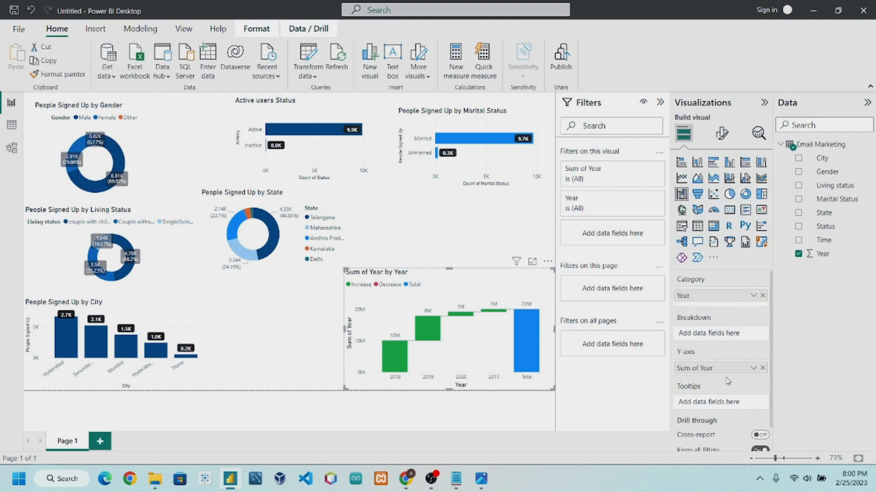
pyautogui.click(753, 370)
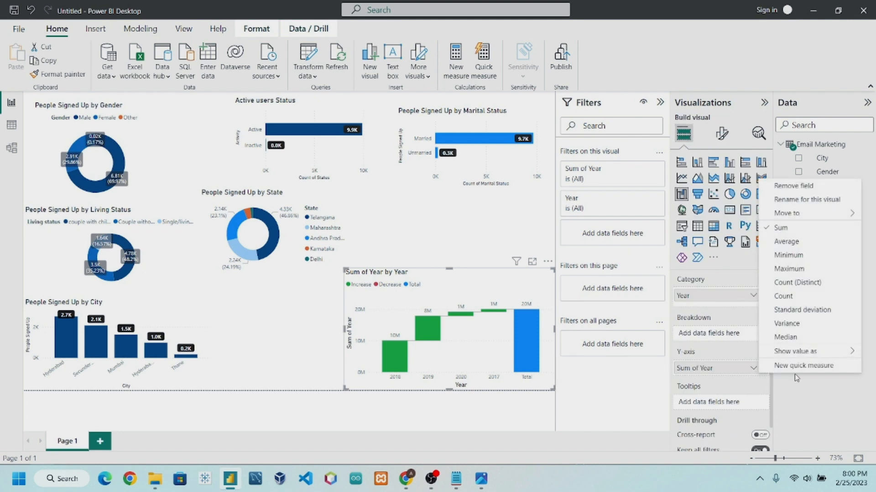
pyautogui.click(788, 296)
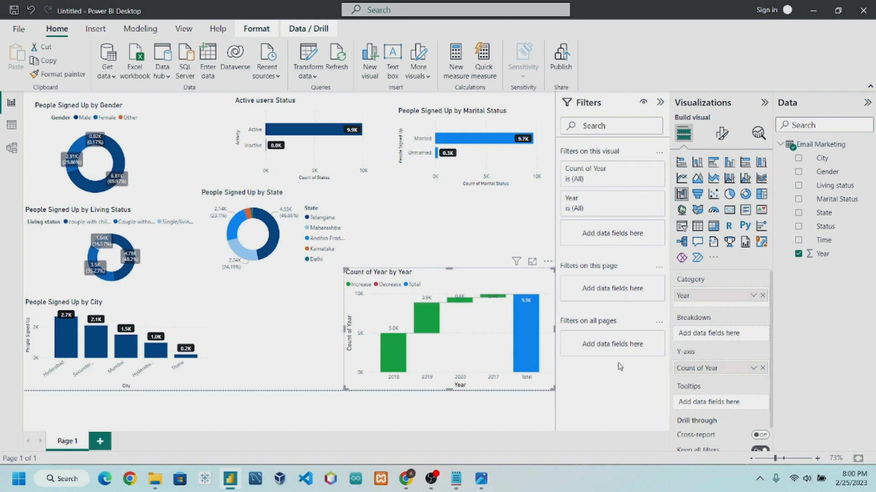
# Enable a background for the waterfall chart's data labels and set its transparency to 0%.
pyautogui.click(721, 134)
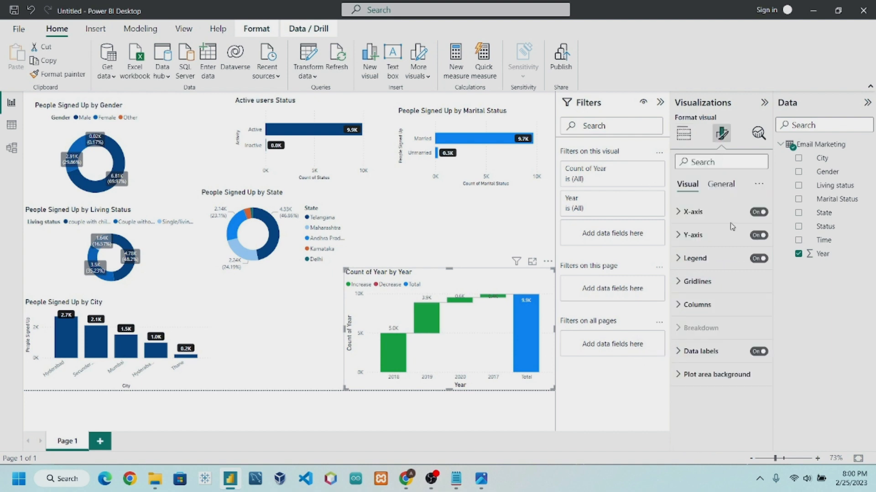
pyautogui.click(691, 352)
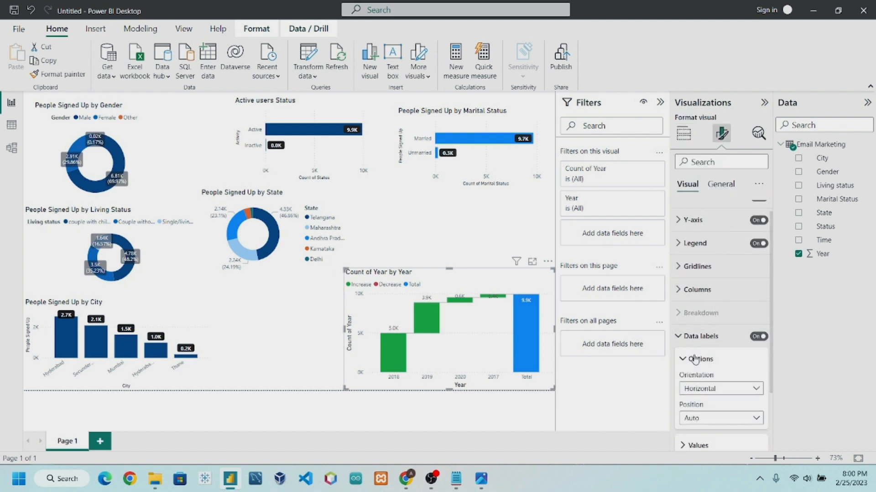
pyautogui.scroll(-1, 725, 365)
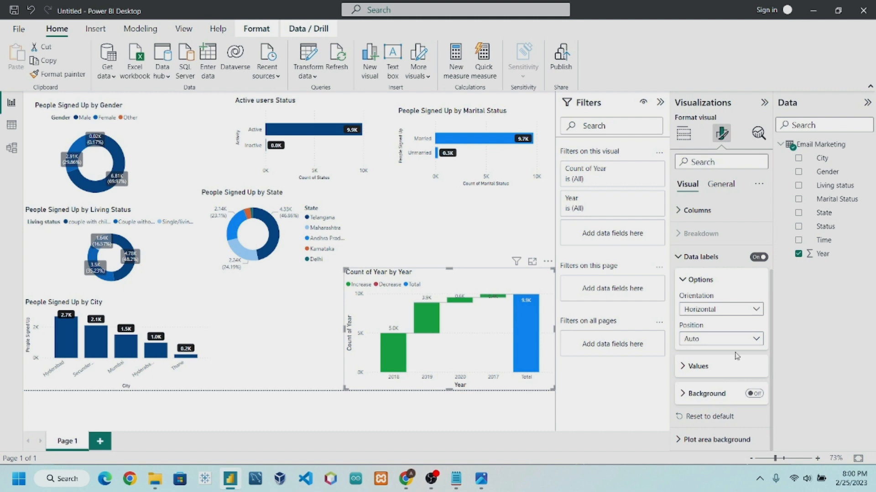
pyautogui.click(754, 393)
pyautogui.click(710, 393)
pyautogui.scroll(-1, 716, 356)
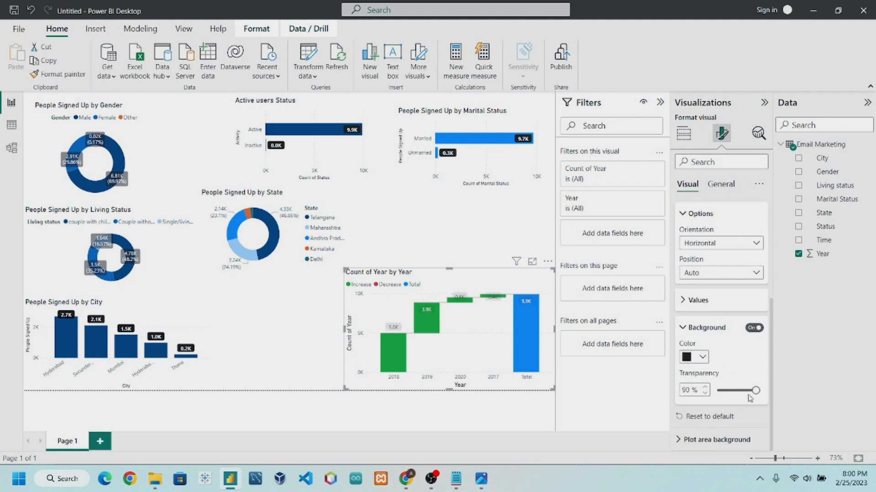
pyautogui.moveTo(744, 391); pyautogui.dragTo(716, 393)
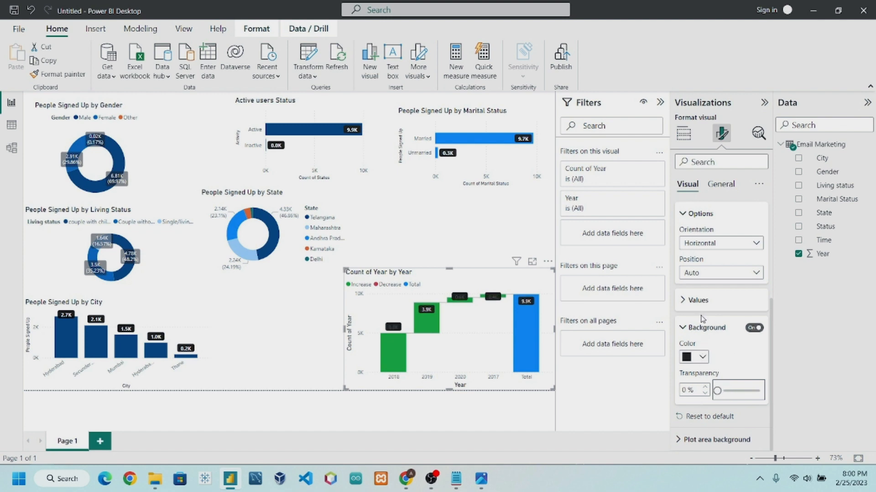
# Set the color of the year waterfall chart's data label values to white.
pyautogui.click(702, 305)
pyautogui.scroll(-2, 703, 314)
pyautogui.click(702, 341)
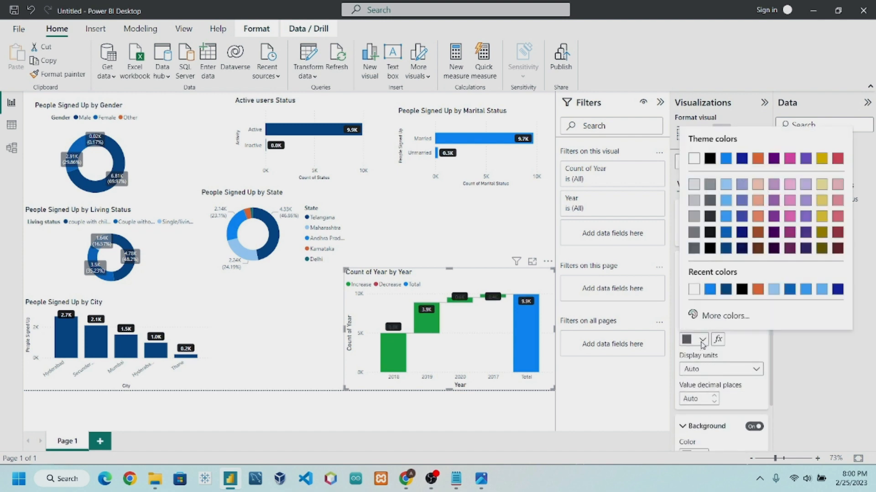
pyautogui.click(693, 289)
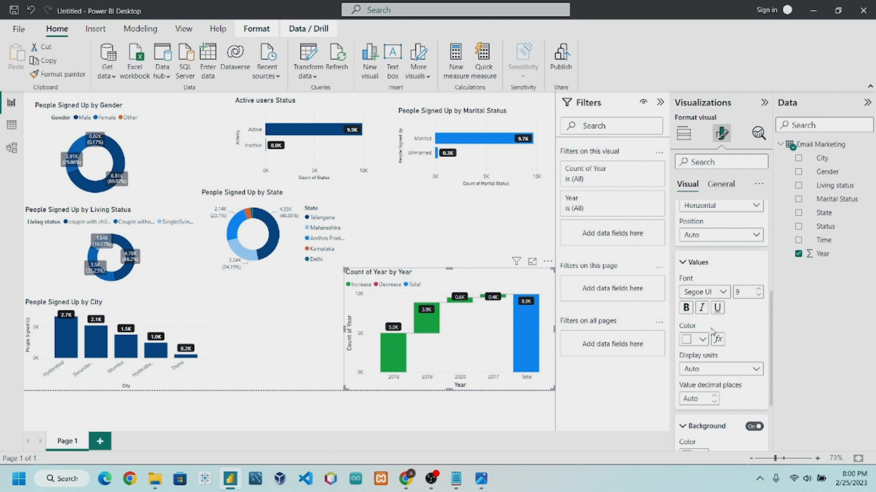
# Set the waterfall chart's data label position to Outside end and reduce the chart's height slightly.
pyautogui.scroll(2, 709, 264)
pyautogui.click(715, 273)
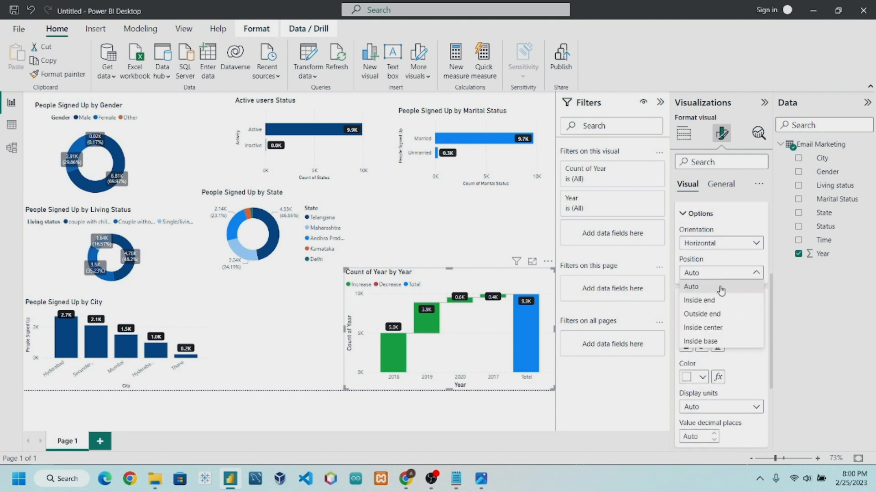
pyautogui.click(718, 315)
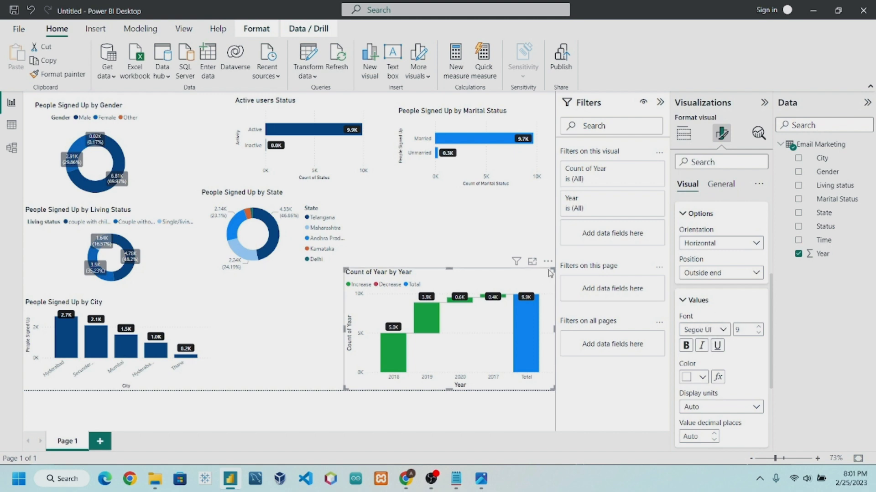
pyautogui.moveTo(550, 271)
pyautogui.mouseDown()
pyautogui.moveTo(554, 233)
pyautogui.moveTo(558, 274)
pyautogui.mouseUp()
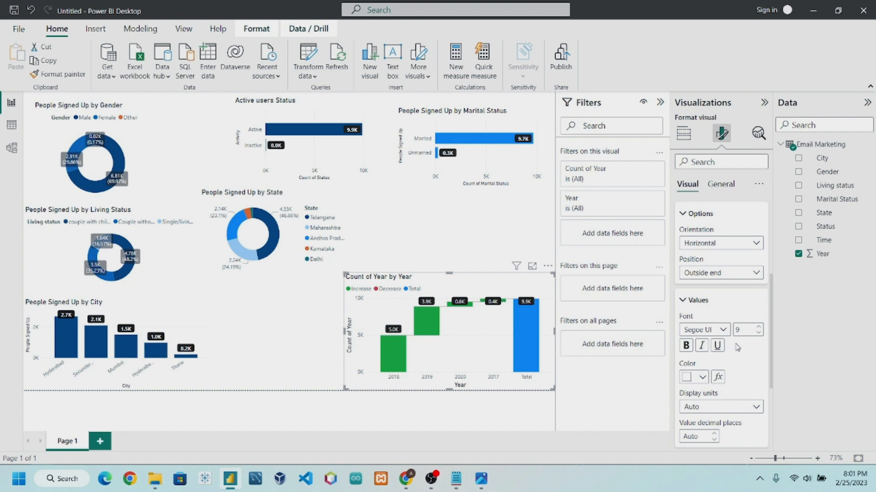
# Make the waterfall chart's data label values bold and set its Increase column color to dark blue.
pyautogui.scroll(-1, 713, 349)
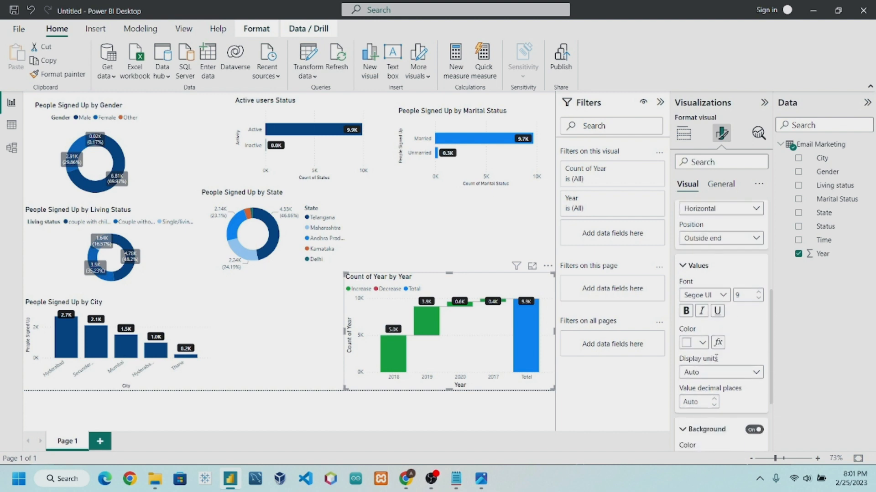
pyautogui.click(686, 309)
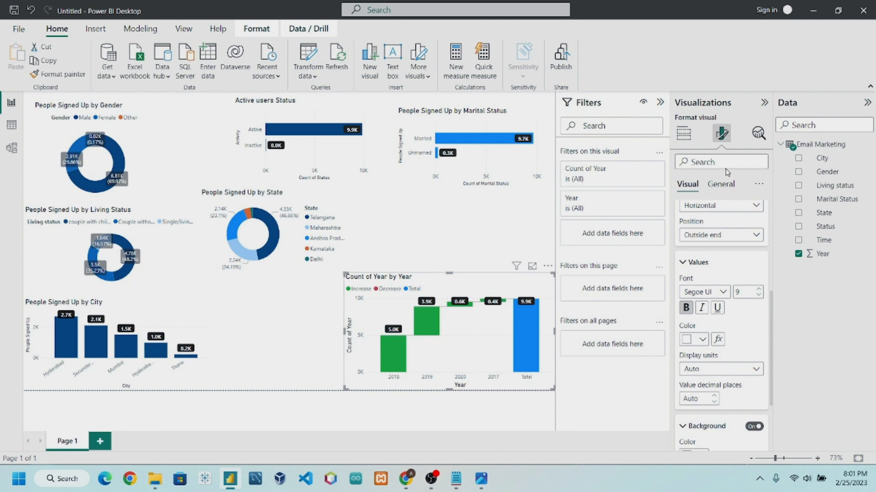
pyautogui.scroll(5, 707, 284)
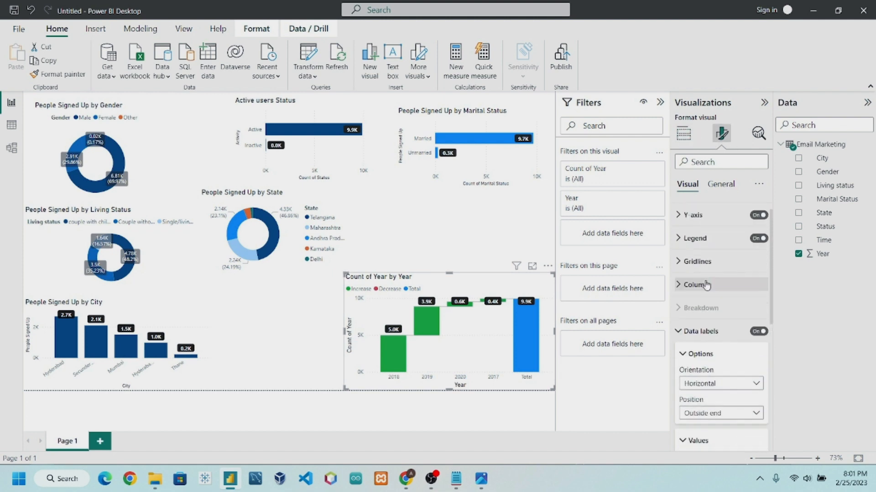
pyautogui.click(700, 305)
pyautogui.scroll(-2, 699, 306)
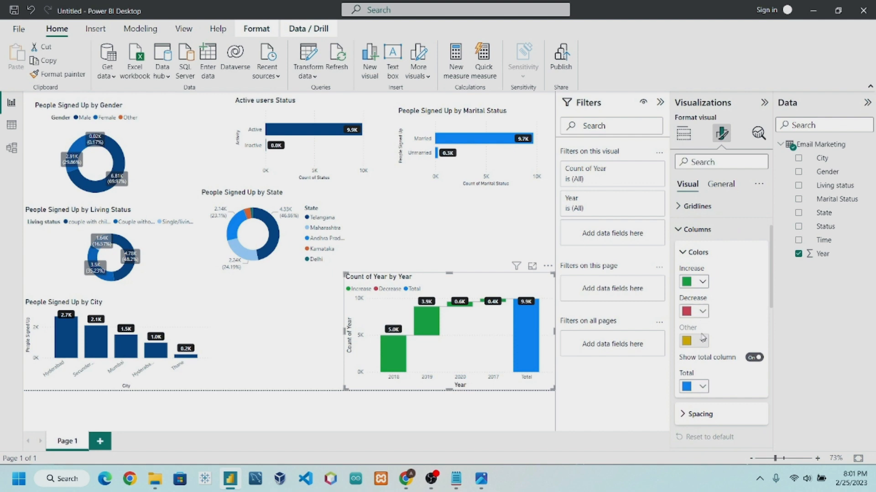
pyautogui.click(702, 282)
pyautogui.click(722, 229)
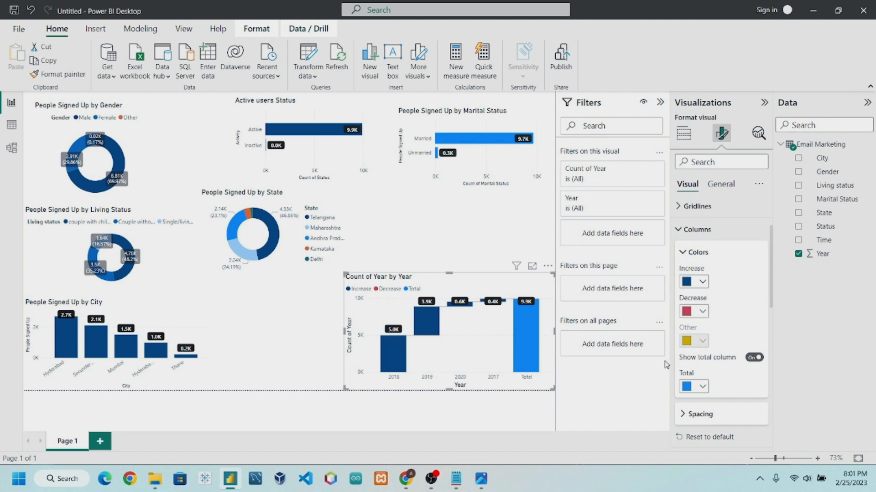
pyautogui.click(492, 251)
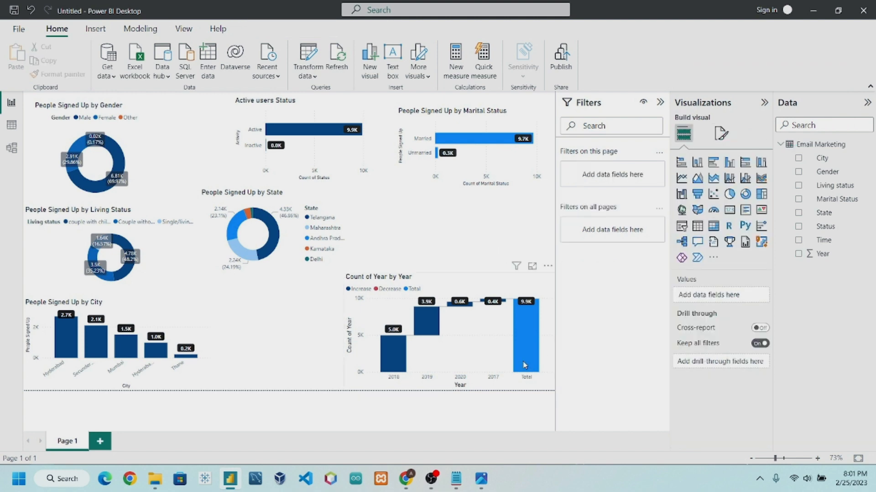
# Set the waterfall chart's Y-axis title text to "People Signed Up".
pyautogui.click(462, 280)
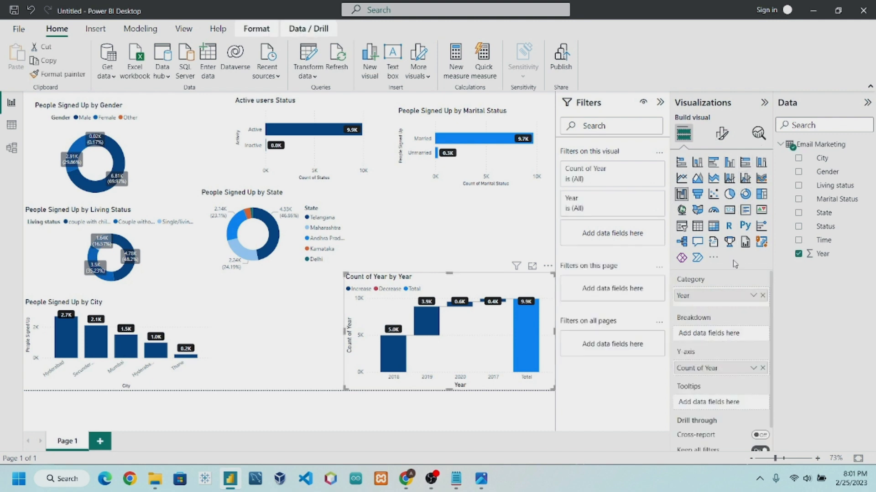
pyautogui.click(721, 134)
pyautogui.click(698, 213)
pyautogui.scroll(-3, 707, 280)
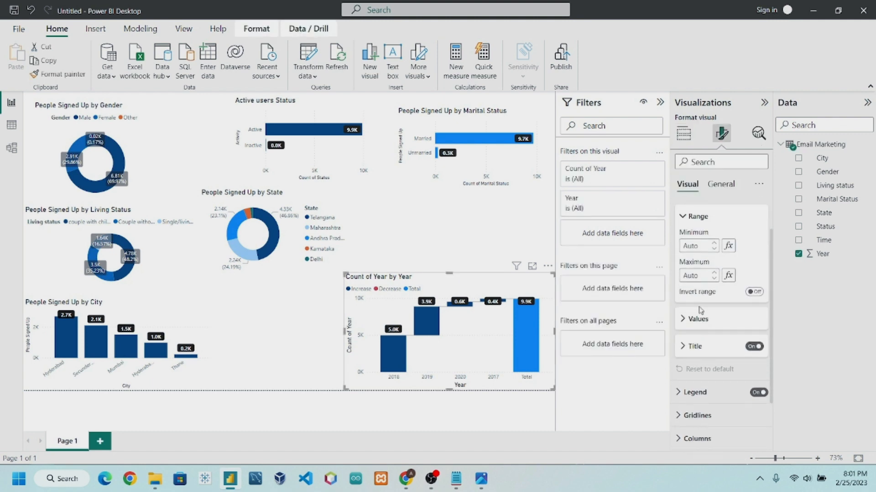
pyautogui.click(707, 279)
pyautogui.scroll(-1, 711, 273)
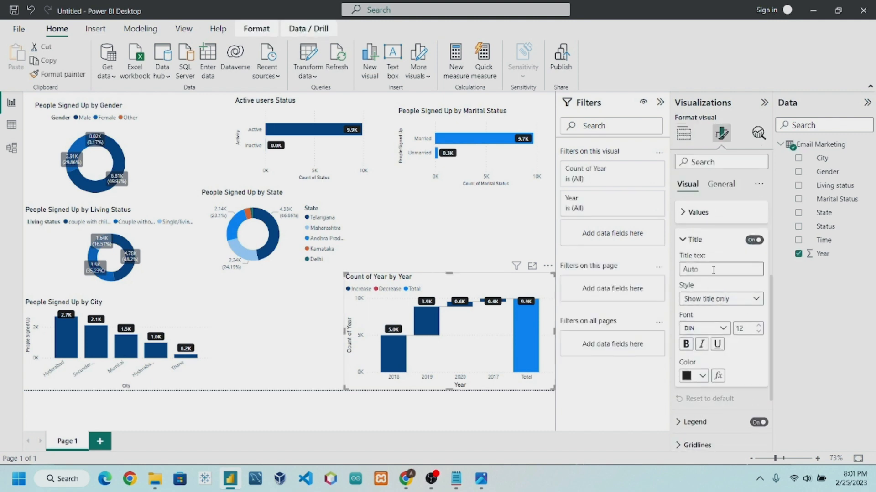
pyautogui.click(714, 269)
pyautogui.write('People Signed Up')
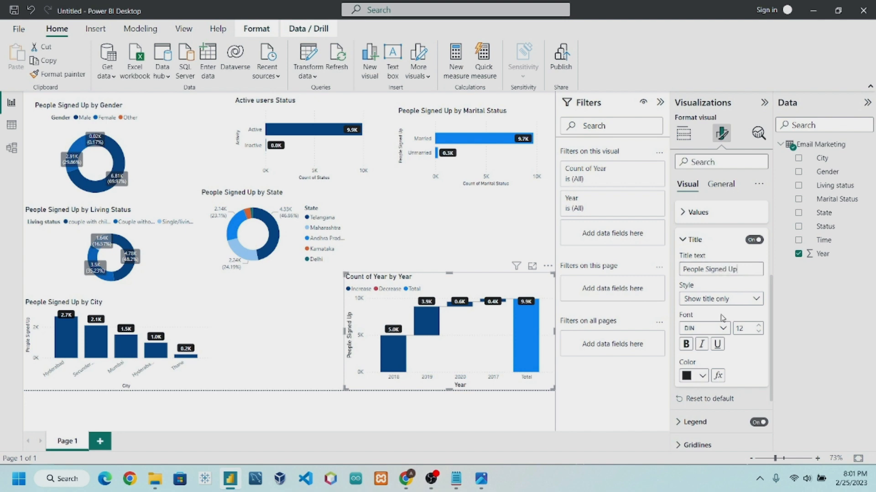
pyautogui.click(693, 240)
pyautogui.scroll(2, 712, 256)
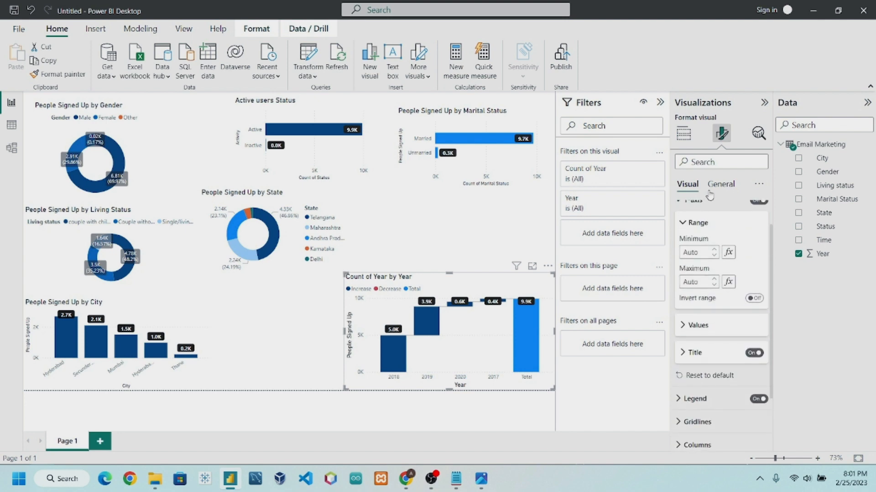
# Change the waterfall chart's title to "People Signed Up by year".
pyautogui.click(721, 184)
pyautogui.click(707, 234)
pyautogui.tripleClick(708, 268)
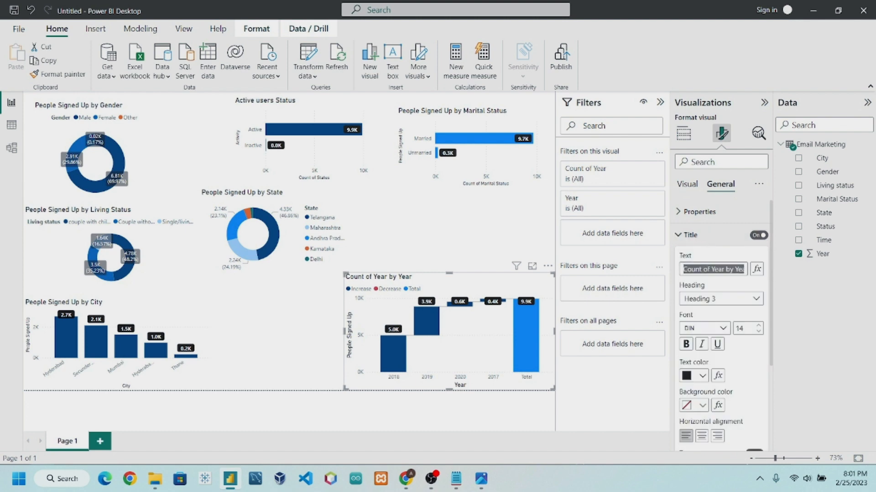
pyautogui.write('P')
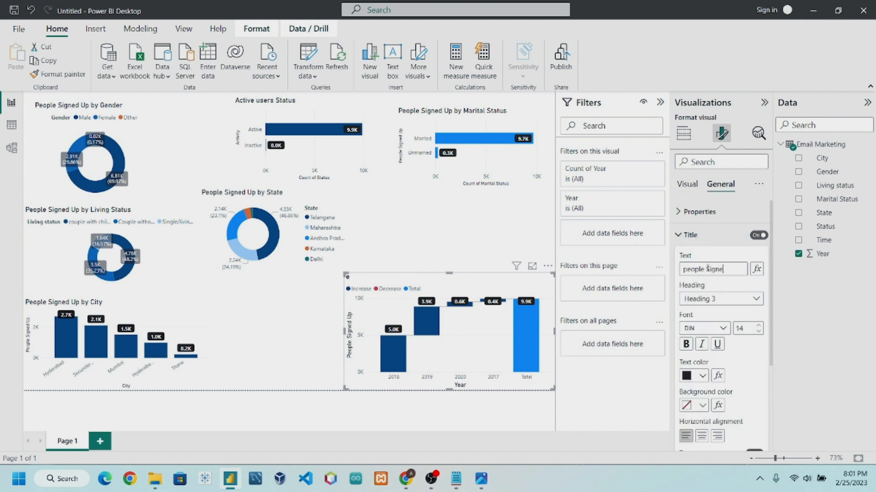
pyautogui.write('eople SignedUp')
pyautogui.press('Left')
pyautogui.press('Right')
pyautogui.write('by year')
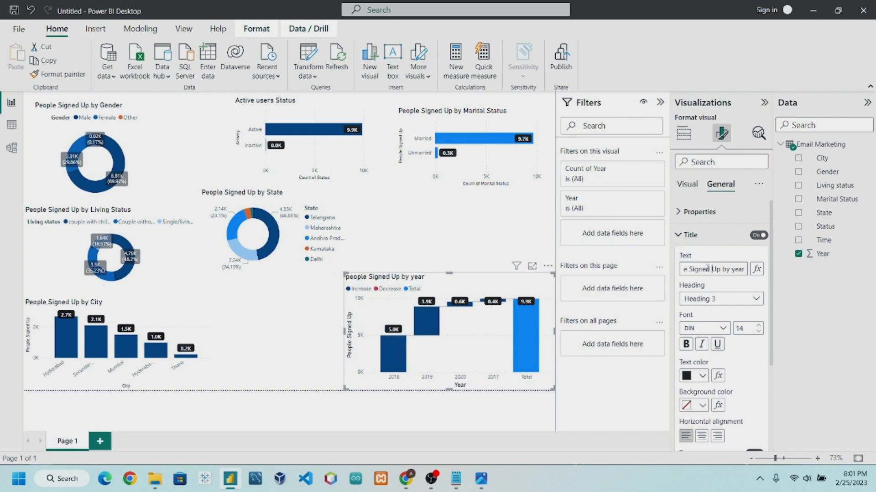
pyautogui.press('Left')
pyautogui.press('Left')
pyautogui.press('Left')
pyautogui.press('Left')
pyautogui.press('Left')
pyautogui.press('Left')
pyautogui.press('Left')
pyautogui.press('Left')
pyautogui.press('Left')
pyautogui.press('Left')
pyautogui.press('Left')
pyautogui.press('Left')
pyautogui.press('Left')
pyautogui.press('Left')
pyautogui.press('BackSpace')
pyautogui.write('P')
pyautogui.click(463, 224)
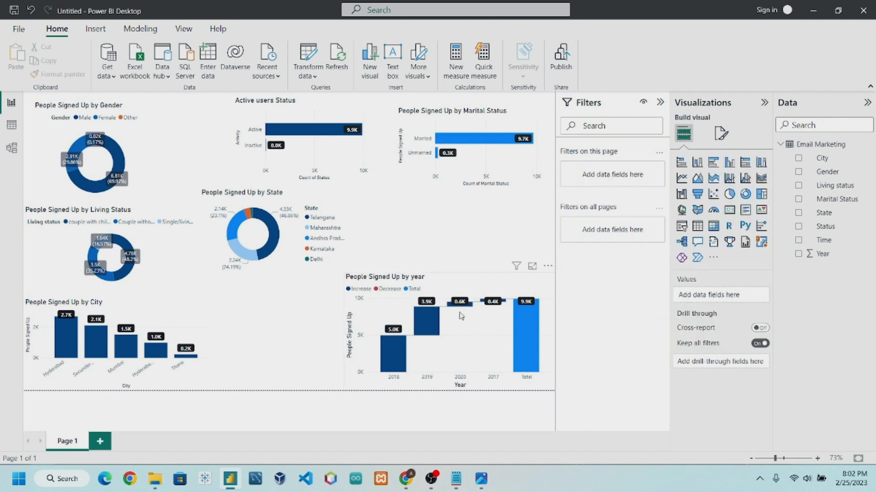
# Shift the year waterfall chart slightly left and the city column chart slightly up on the page.
pyautogui.moveTo(458, 279); pyautogui.dragTo(446, 278)
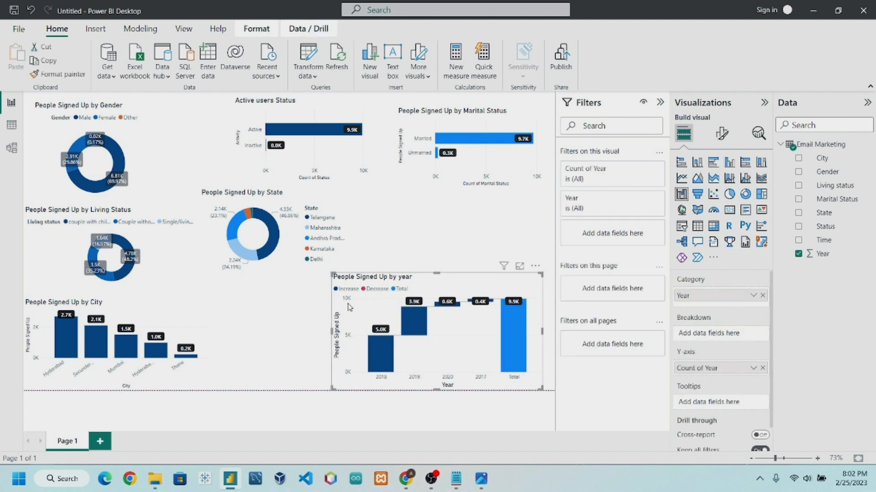
pyautogui.click(202, 321)
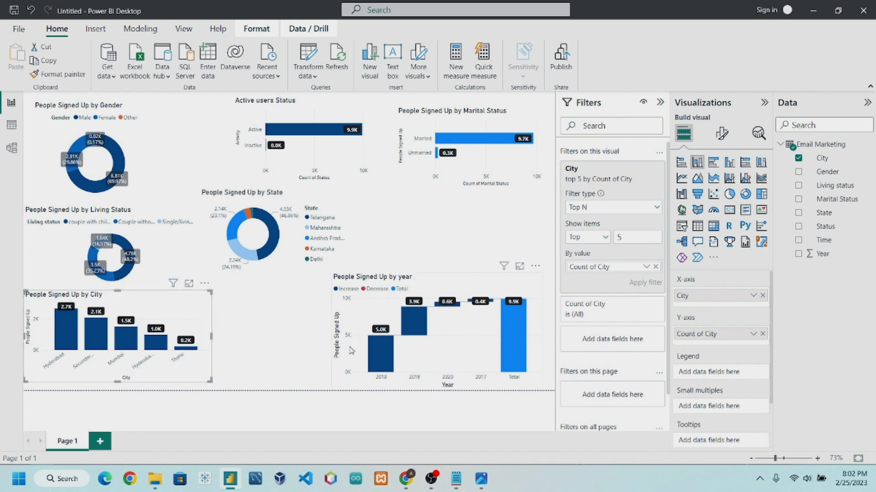
pyautogui.click(279, 346)
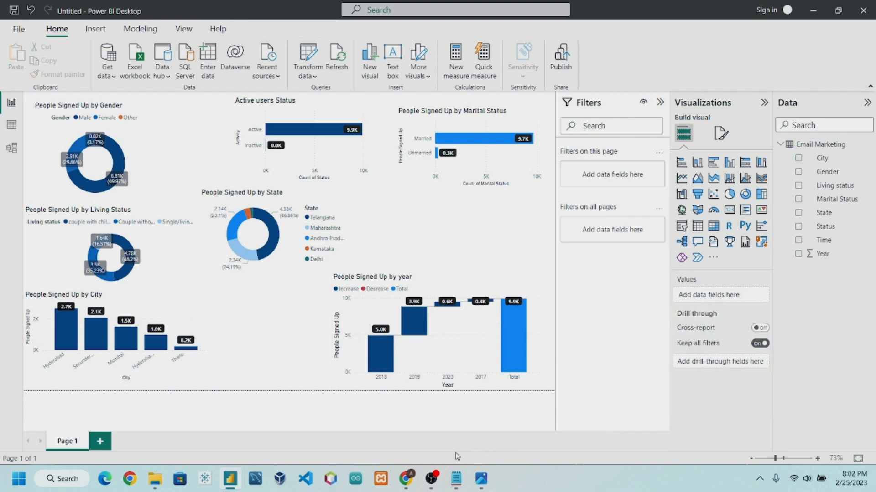
# Switch to the Objectives notes in Notepad, check the "People Signed up by Time" item, and return to the report.
pyautogui.click(456, 479)
pyautogui.moveTo(390, 269); pyautogui.dragTo(295, 271)
pyautogui.click(518, 284)
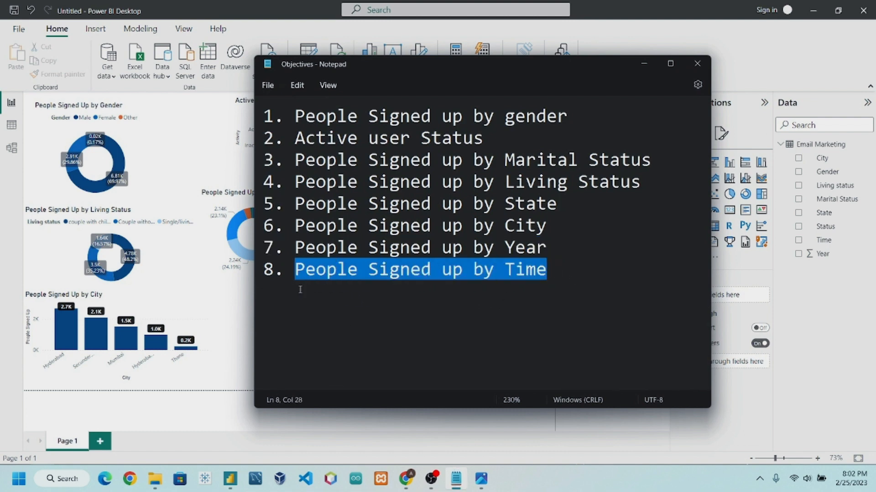
pyautogui.click(644, 63)
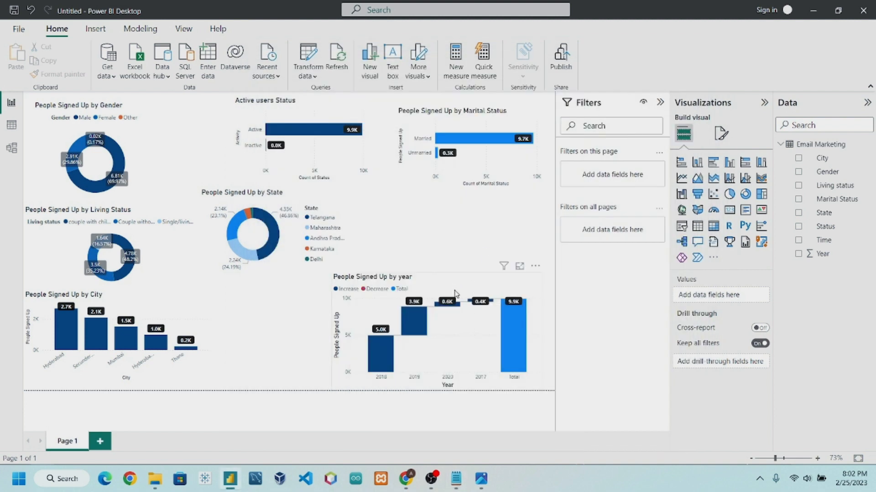
# Shrink the year waterfall chart and place it directly beside the city chart, beneath the state donut chart.
pyautogui.click(506, 281)
pyautogui.moveTo(538, 277); pyautogui.dragTo(397, 295)
pyautogui.click(485, 275)
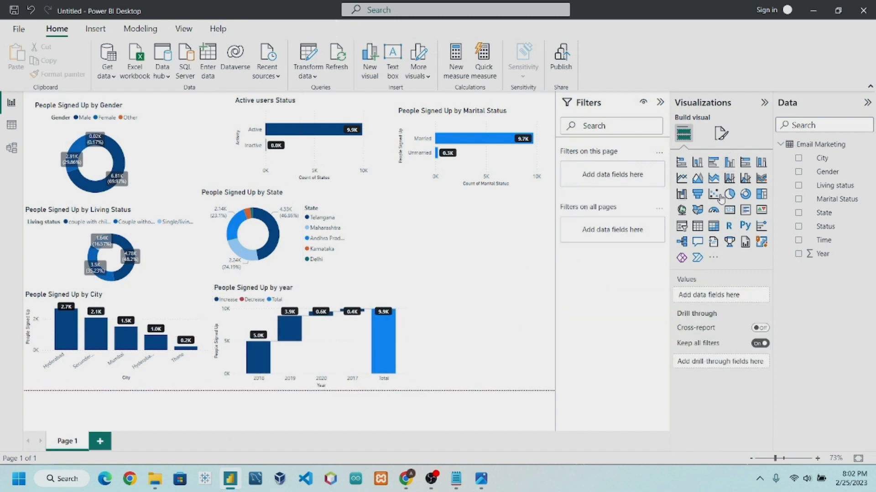
# Add a stacked column chart with Time on the X-axis and the count of Time on the Y-axis.
pyautogui.click(698, 164)
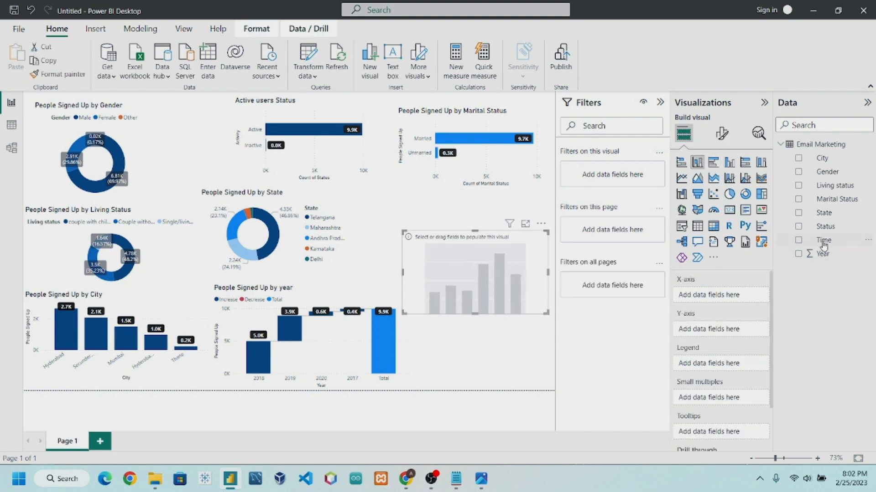
pyautogui.moveTo(822, 241); pyautogui.dragTo(709, 299)
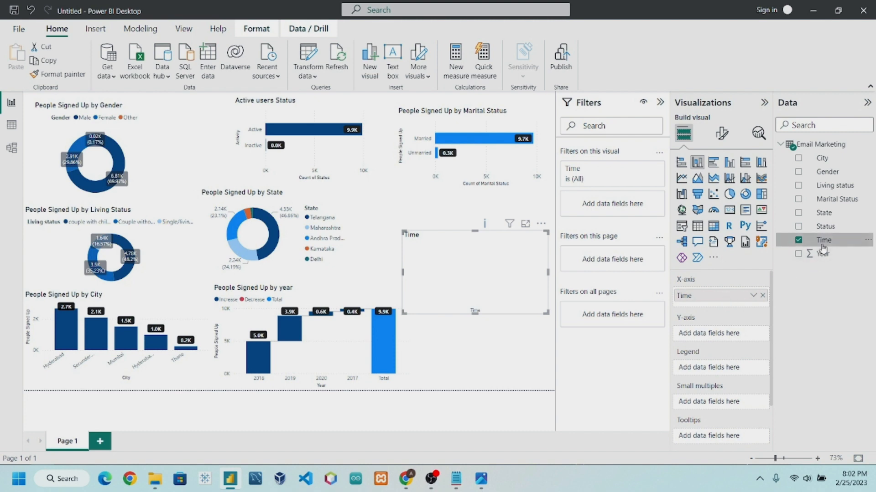
pyautogui.moveTo(824, 242); pyautogui.dragTo(729, 334)
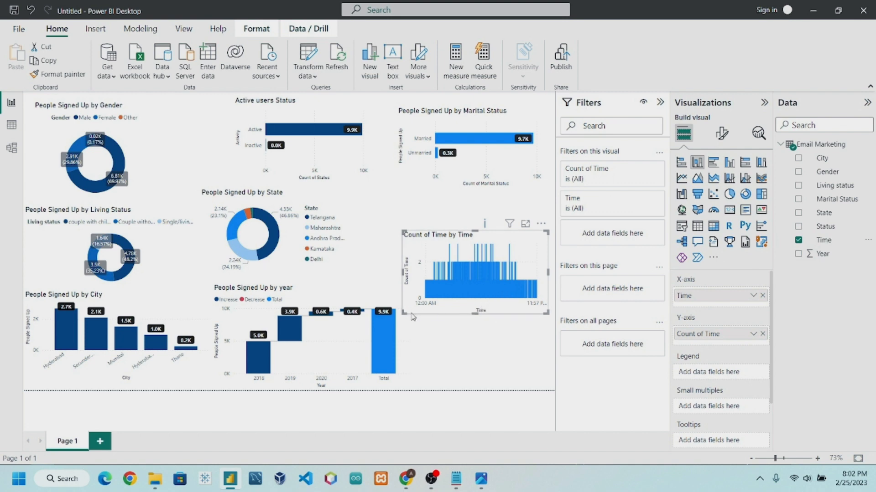
# Enlarge the time column chart and place it beneath the marital status chart.
pyautogui.moveTo(404, 316); pyautogui.dragTo(371, 368)
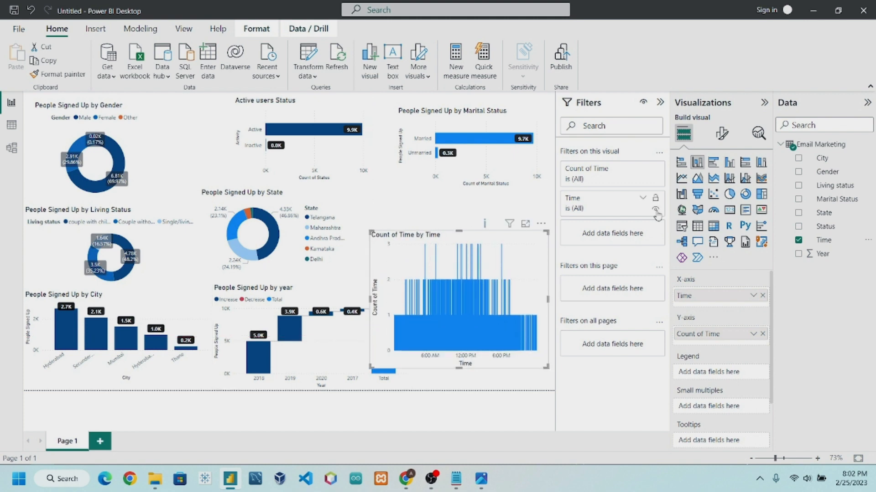
pyautogui.click(643, 198)
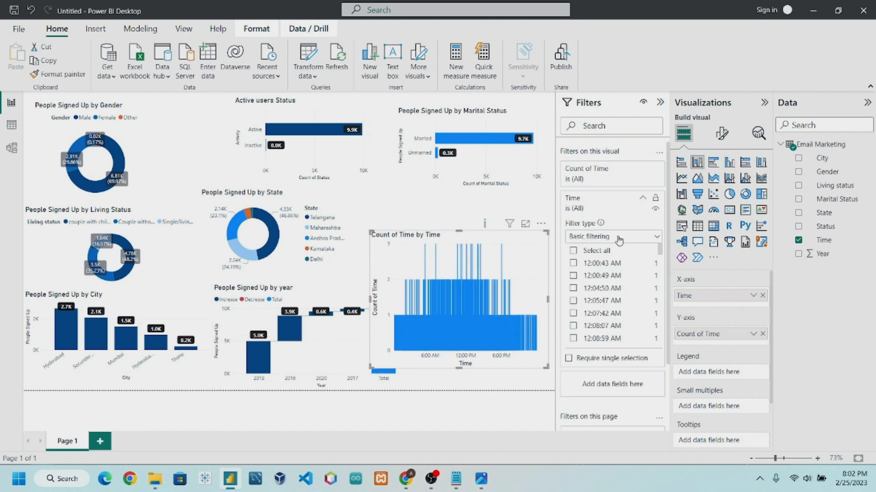
pyautogui.click(643, 198)
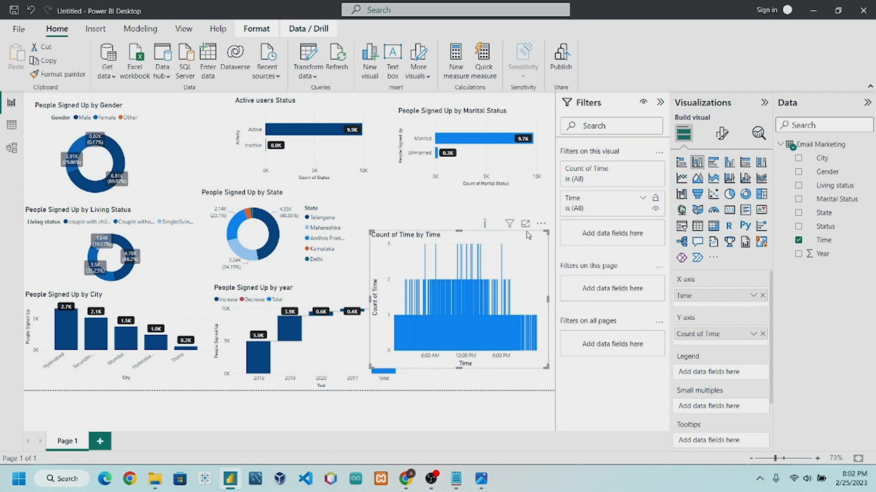
pyautogui.moveTo(547, 232); pyautogui.dragTo(532, 245)
pyautogui.moveTo(538, 258); pyautogui.dragTo(500, 214)
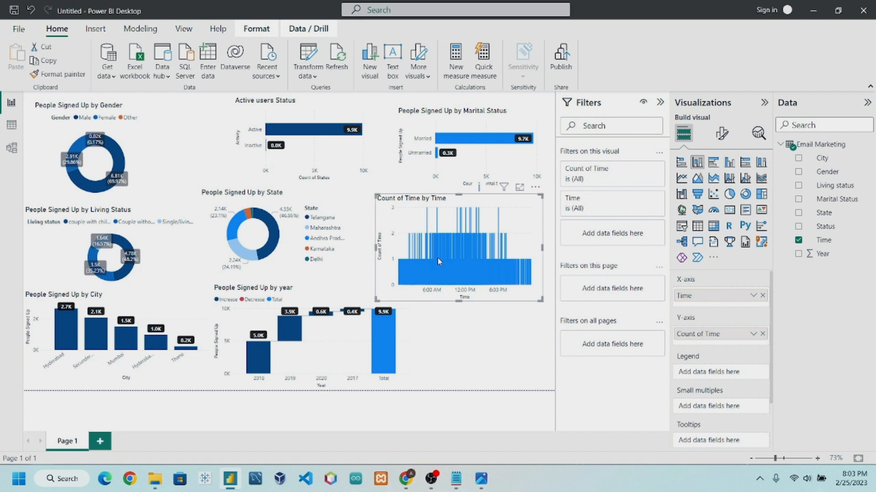
# Set the time column chart's Y-axis title to "People Signed Up".
pyautogui.click(718, 135)
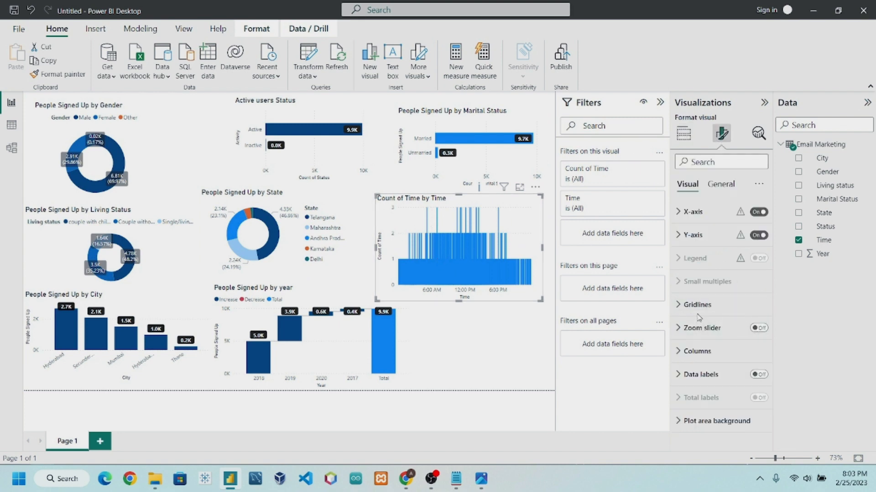
pyautogui.click(692, 235)
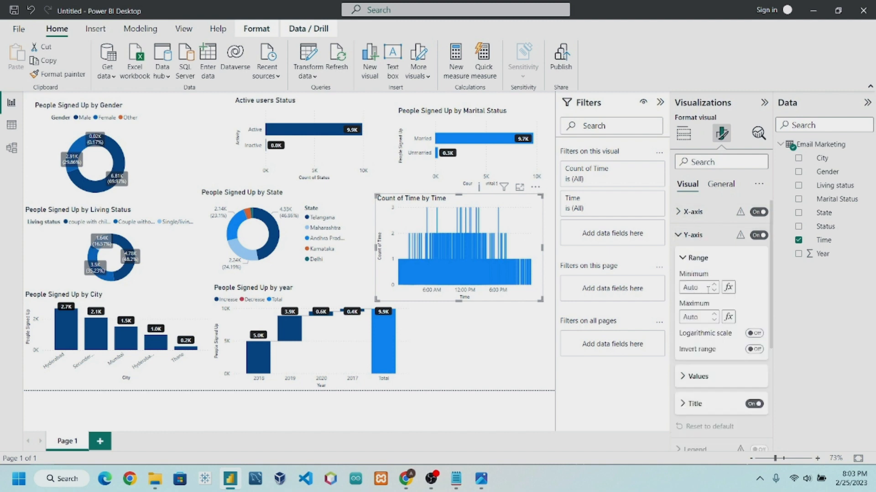
pyautogui.scroll(-3, 705, 305)
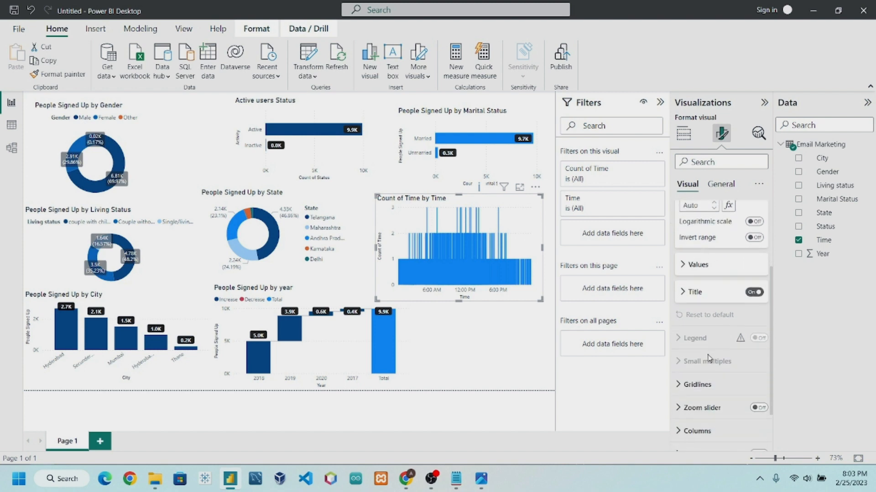
pyautogui.click(702, 291)
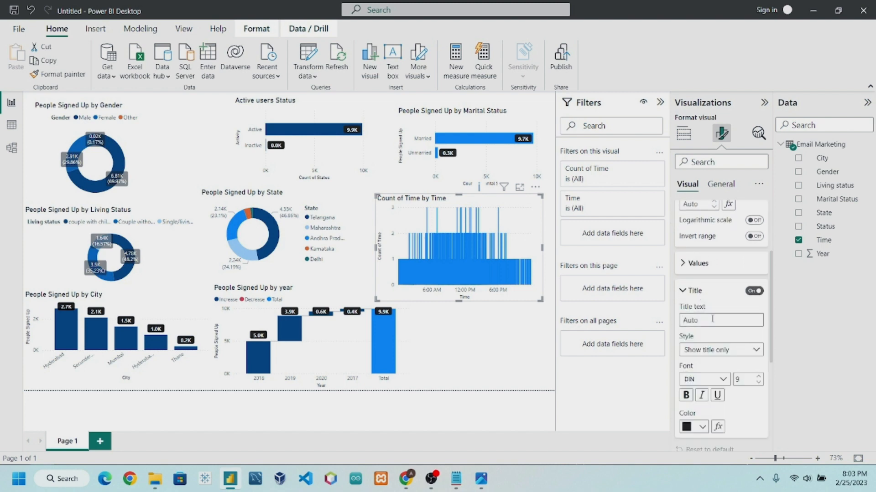
pyautogui.write('People Signed Up')
# Change the time column chart's title to "People Signed Up by Time".
pyautogui.click(725, 183)
pyautogui.click(691, 235)
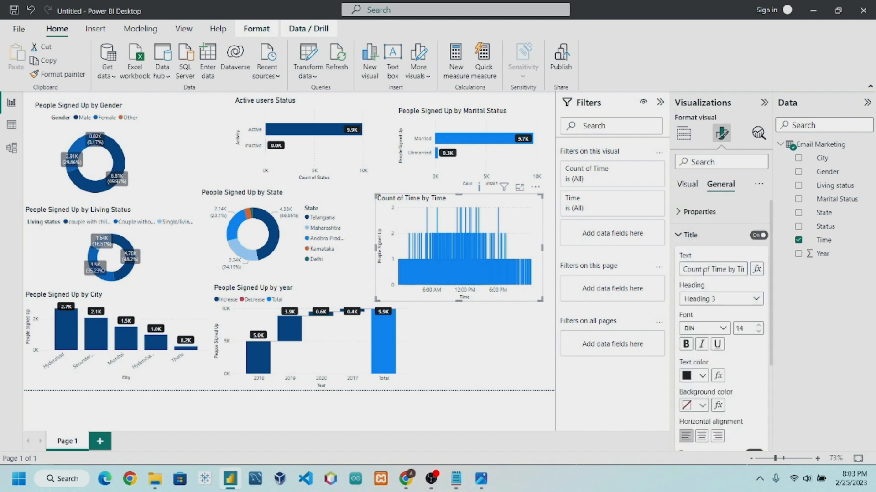
pyautogui.tripleClick(703, 270)
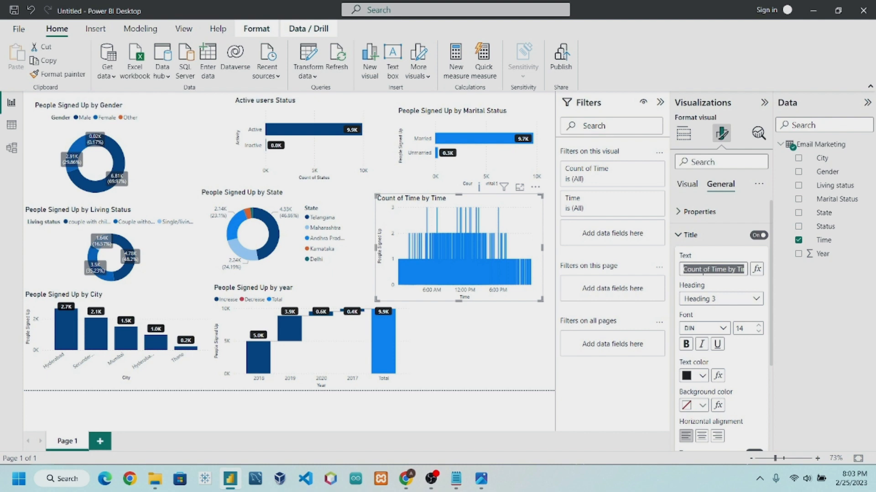
pyautogui.write('P')
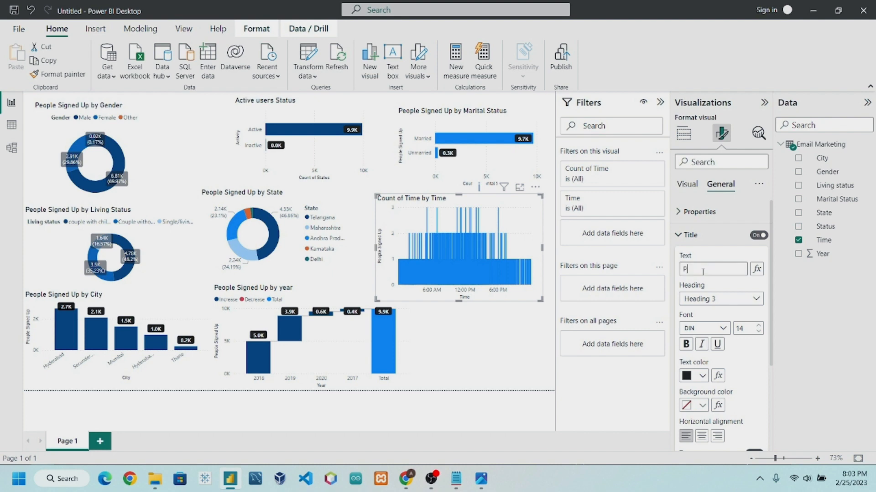
pyautogui.write('eople Signed')
pyautogui.write(' Up')
pyautogui.write(' by Time')
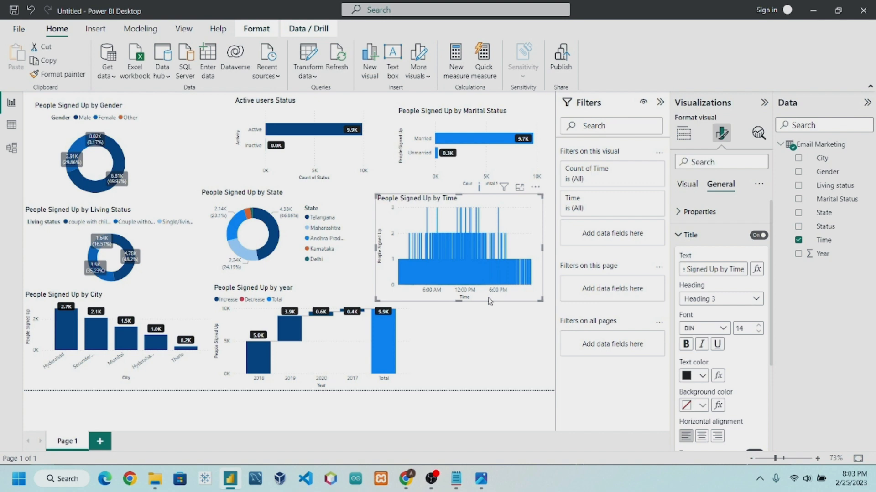
pyautogui.click(535, 314)
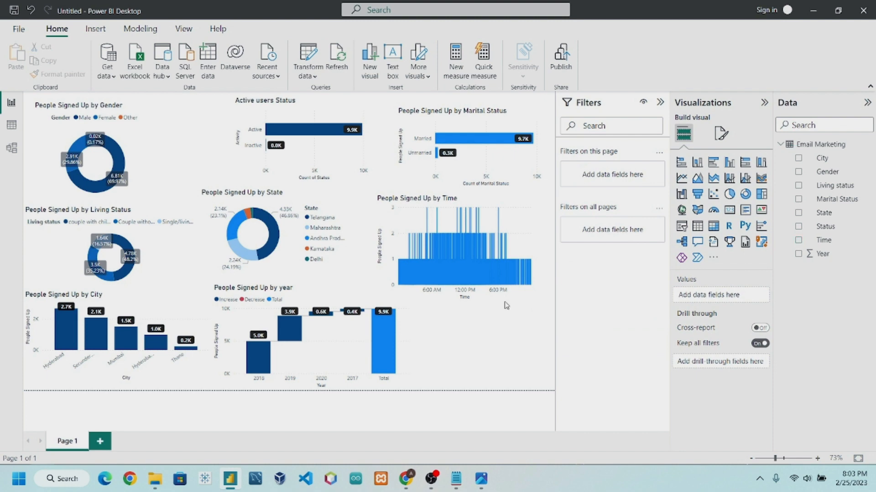
# Resize the time chart slightly and shift it so it lines up beneath the marital status chart.
pyautogui.click(529, 298)
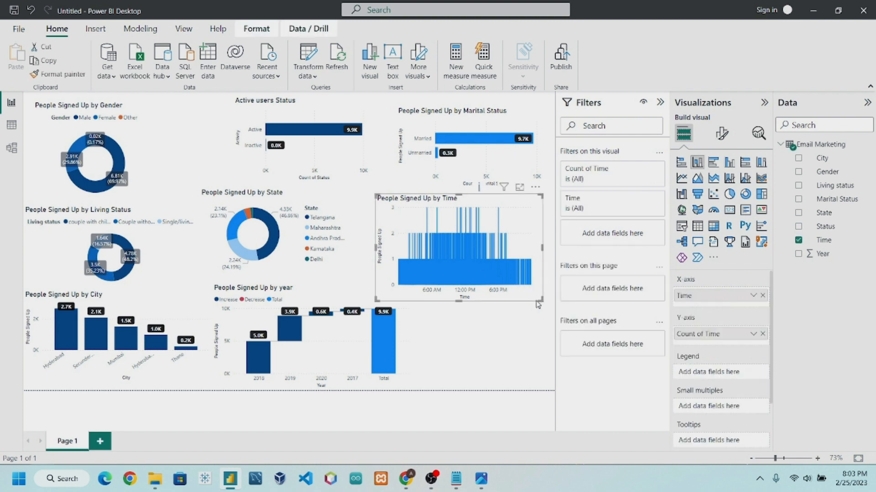
pyautogui.moveTo(539, 301); pyautogui.dragTo(537, 310)
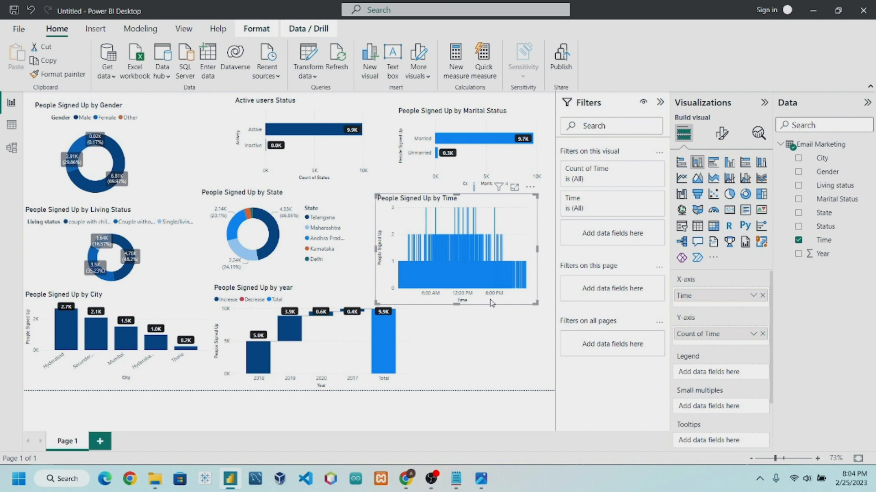
pyautogui.click(502, 325)
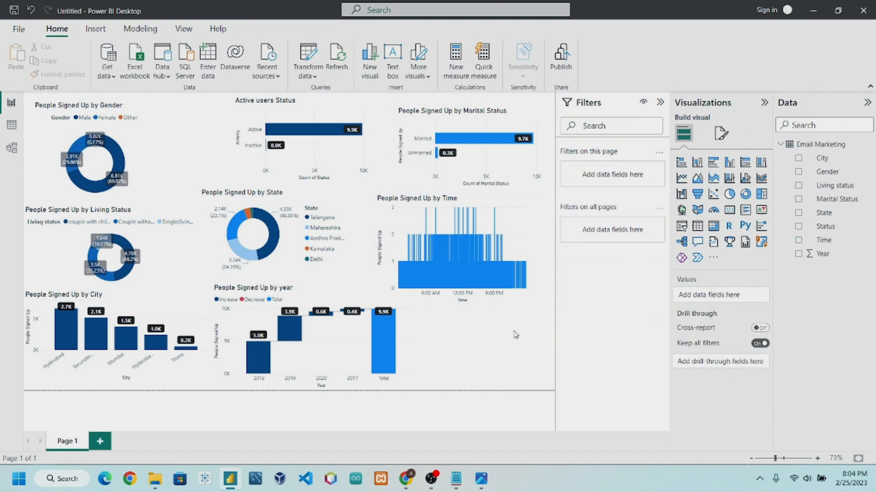
pyautogui.moveTo(527, 304); pyautogui.dragTo(546, 297)
pyautogui.click(531, 323)
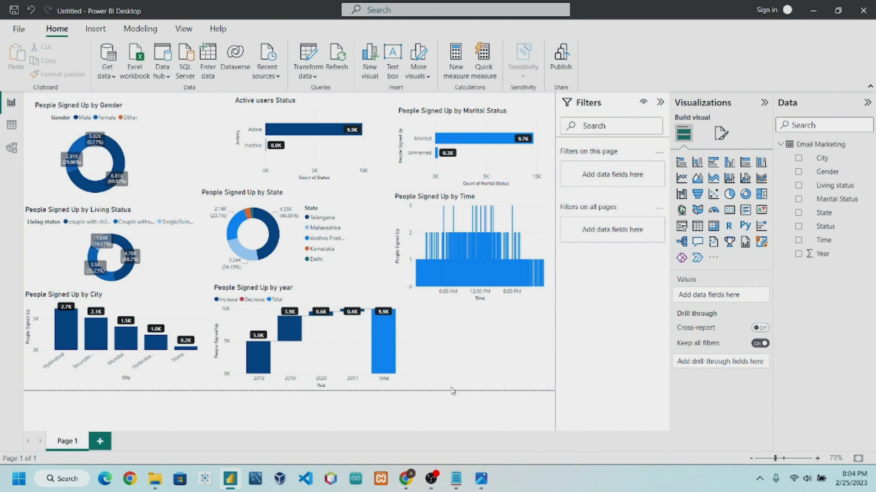
# Check the reference dashboard image in Photos, return to the report, and shrink the year waterfall chart from its upper corner.
pyautogui.click(482, 478)
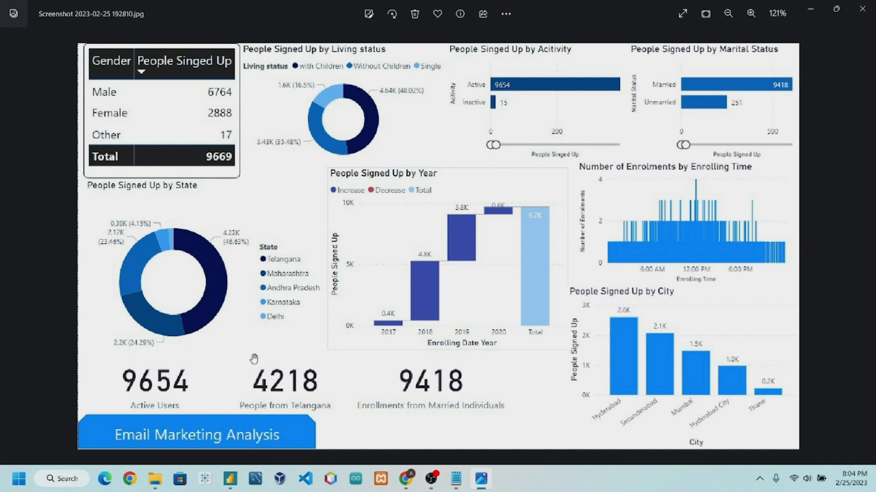
pyautogui.click(810, 9)
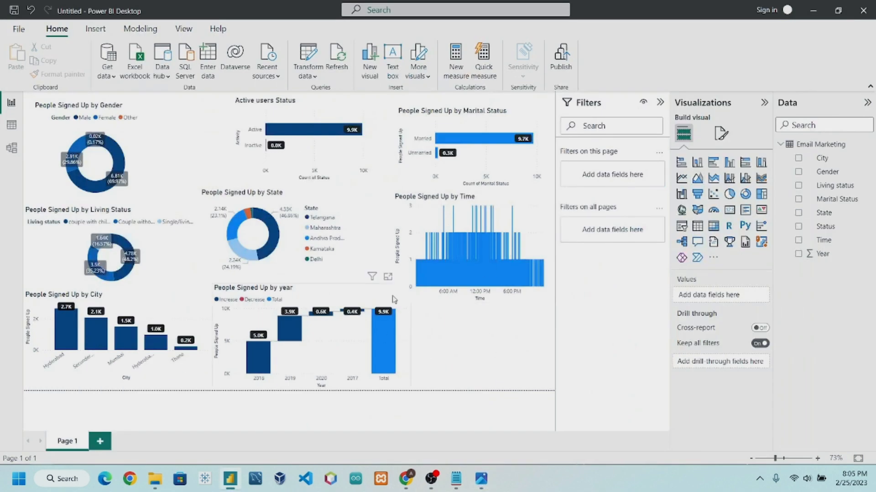
pyautogui.click(394, 300)
pyautogui.moveTo(409, 284); pyautogui.dragTo(379, 310)
pyautogui.click(447, 327)
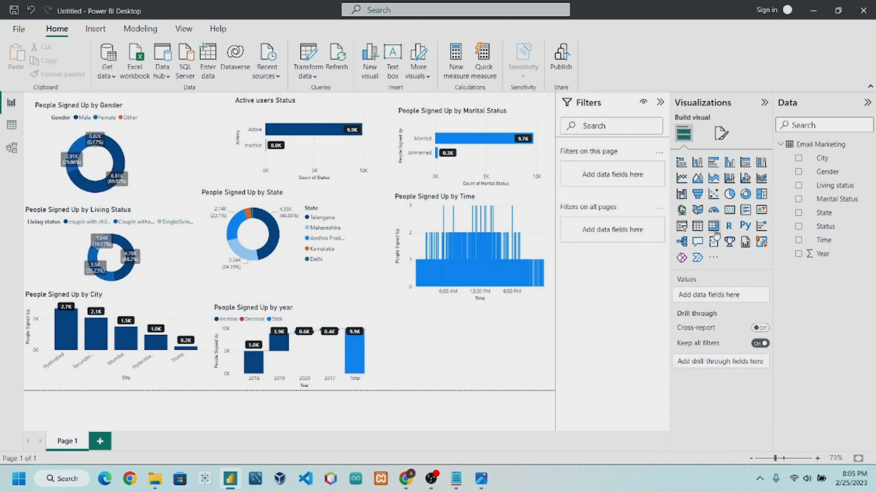
pyautogui.click(729, 210)
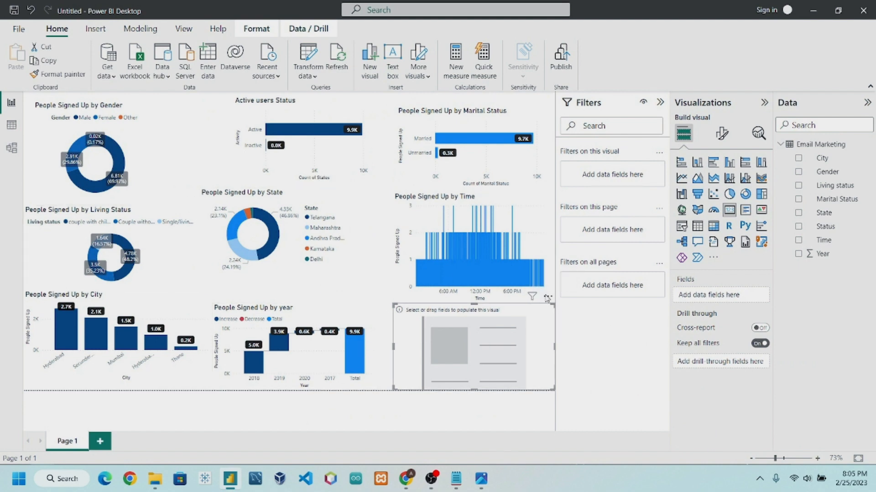
pyautogui.click(547, 298)
pyautogui.click(569, 308)
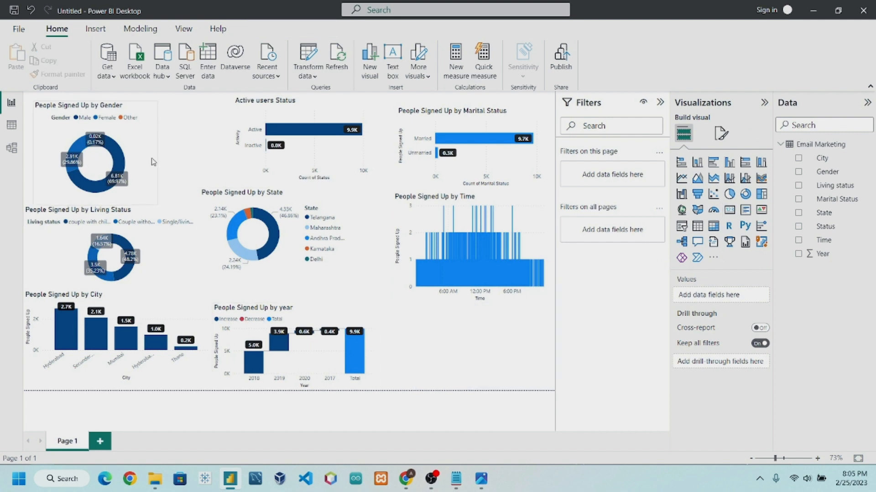
# Move the gender donut into the page's upper corner, shrink it, and place the active users chart directly beside it.
pyautogui.moveTo(149, 157); pyautogui.dragTo(140, 148)
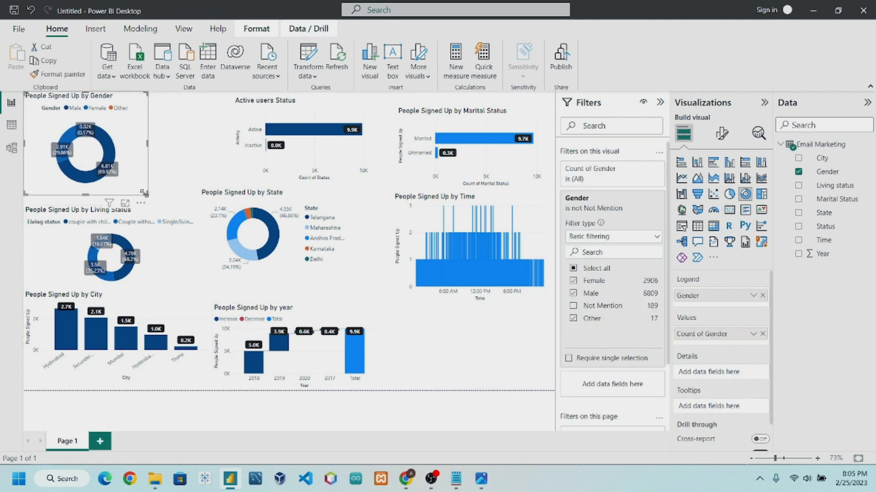
pyautogui.moveTo(144, 193); pyautogui.dragTo(130, 182)
pyautogui.moveTo(352, 162); pyautogui.dragTo(258, 180)
pyautogui.click(351, 199)
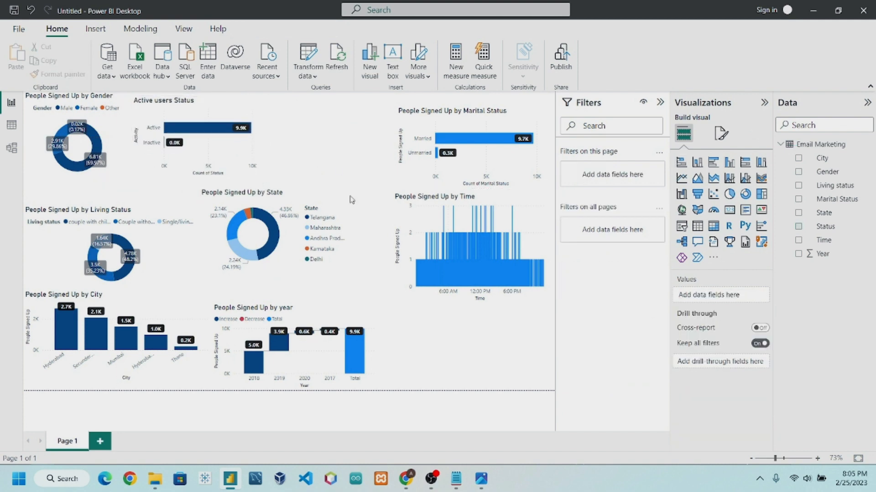
# Complete the top row by placing the state donut beside the active users chart and aligning the marital status chart after it.
pyautogui.moveTo(281, 237); pyautogui.dragTo(338, 145)
pyautogui.click(487, 171)
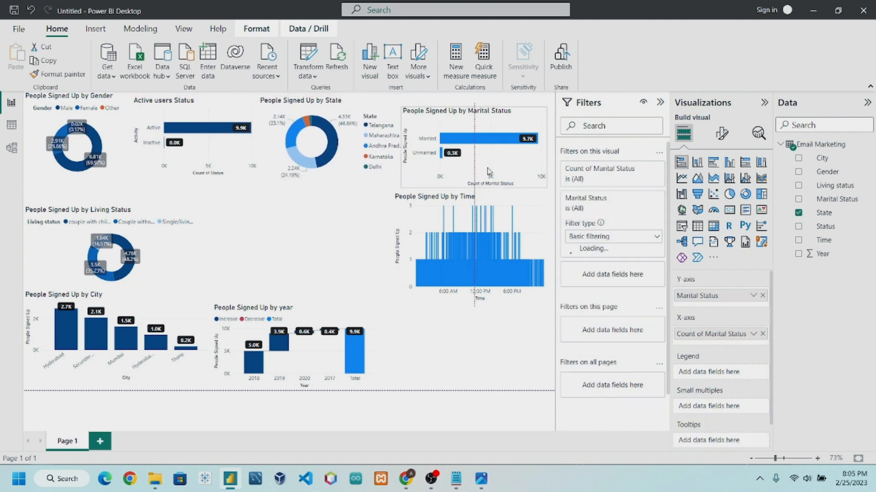
pyautogui.moveTo(487, 171); pyautogui.dragTo(487, 160)
pyautogui.click(321, 218)
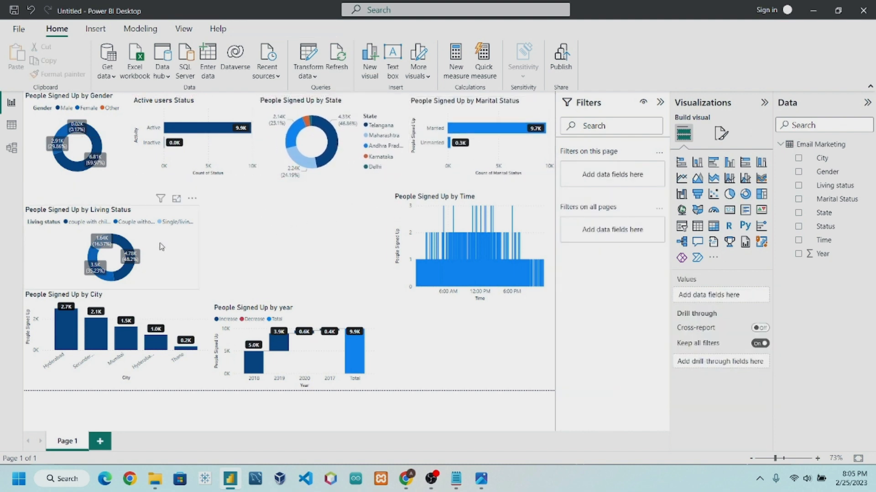
# Shrink the living status donut to the gender donut's width and set its legend position to Center right.
pyautogui.click(121, 162)
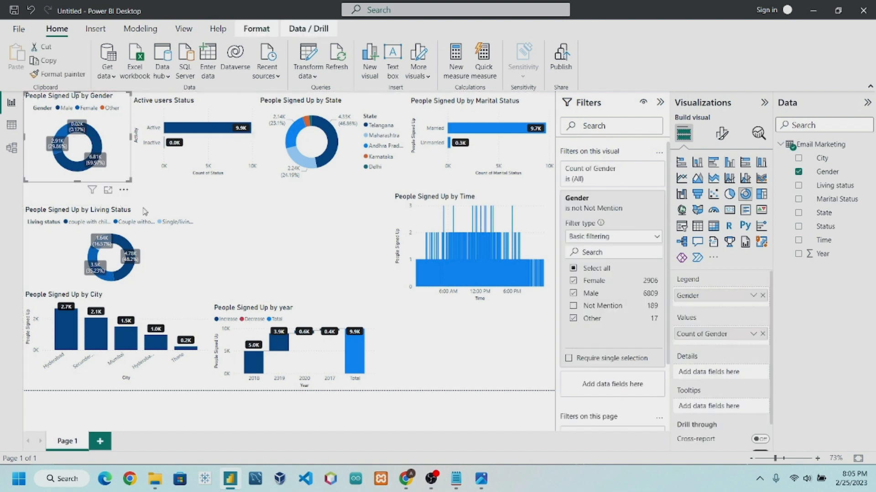
pyautogui.click(182, 234)
pyautogui.moveTo(197, 288); pyautogui.dragTo(131, 278)
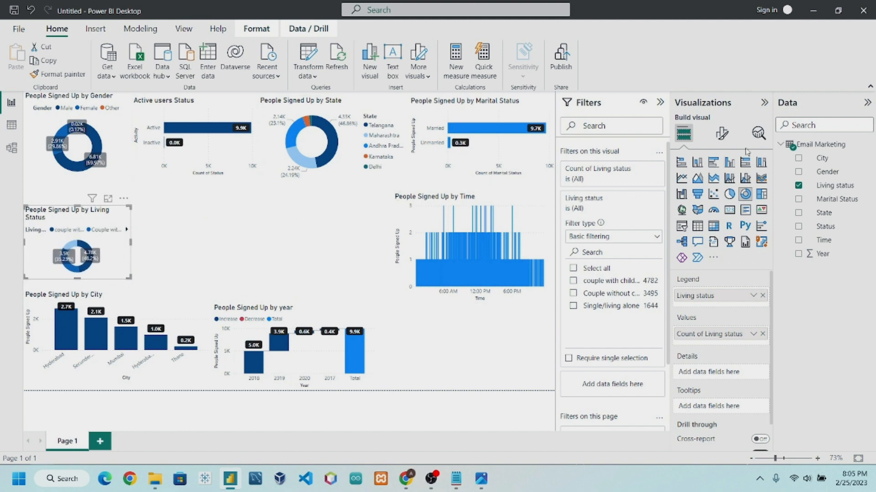
pyautogui.click(722, 135)
pyautogui.click(709, 214)
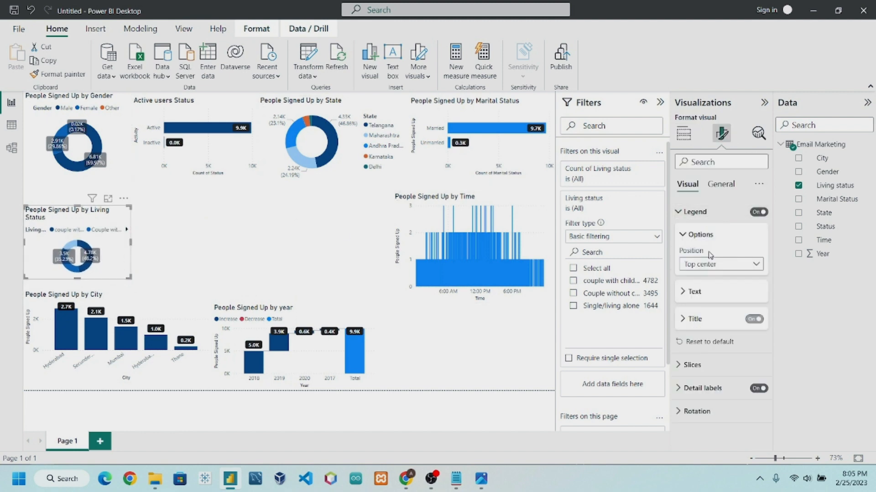
pyautogui.click(707, 265)
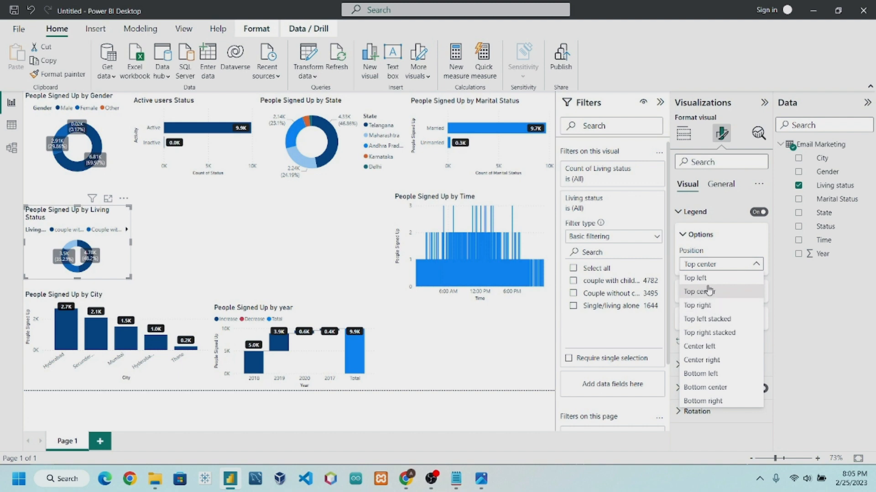
pyautogui.click(715, 362)
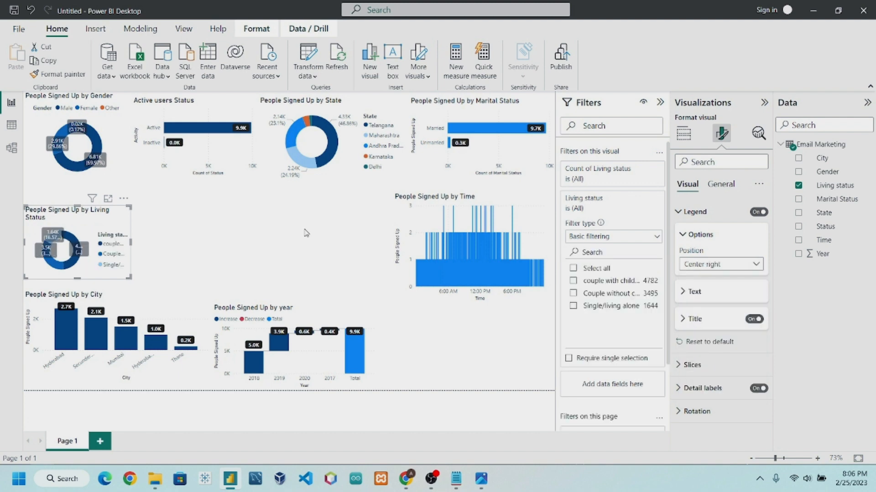
# Enlarge the living status donut and move it to the middle of the page, beneath the top row of charts.
pyautogui.moveTo(131, 277); pyautogui.dragTo(174, 288)
pyautogui.moveTo(157, 229); pyautogui.dragTo(286, 222)
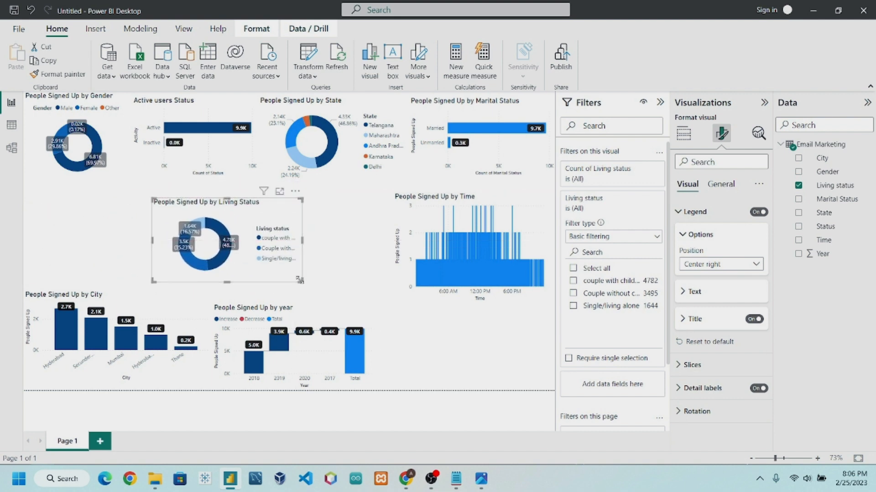
pyautogui.moveTo(301, 282)
pyautogui.mouseDown()
pyautogui.moveTo(297, 305)
pyautogui.moveTo(294, 295)
pyautogui.mouseUp()
pyautogui.moveTo(273, 235); pyautogui.dragTo(316, 230)
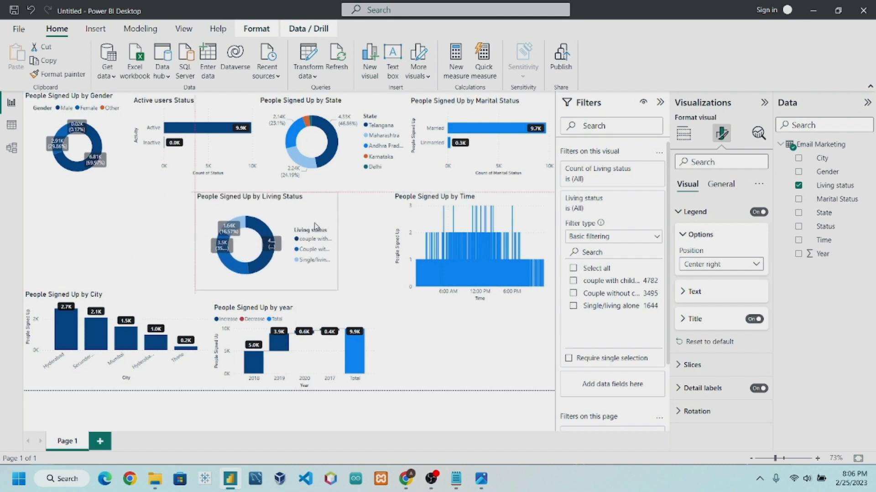
# Following the reference image, enlarge the living status donut beneath the gender donut and the year waterfall in the middle of the page.
pyautogui.click(491, 477)
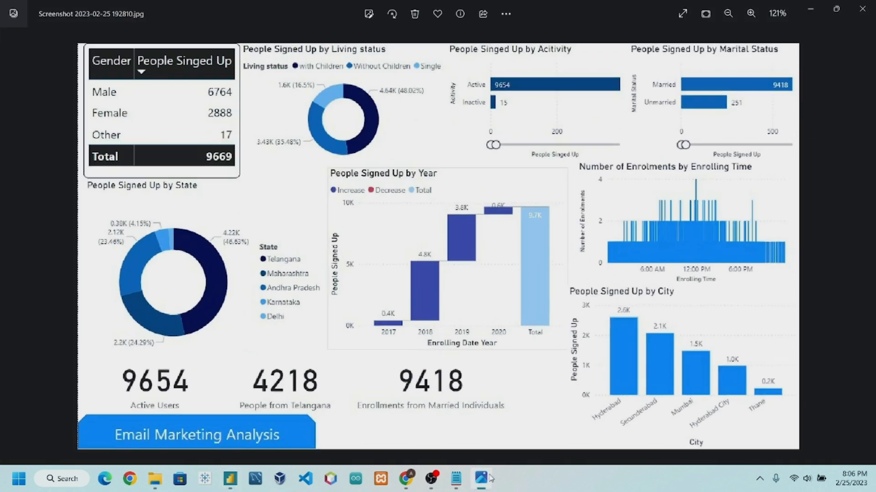
pyautogui.click(490, 478)
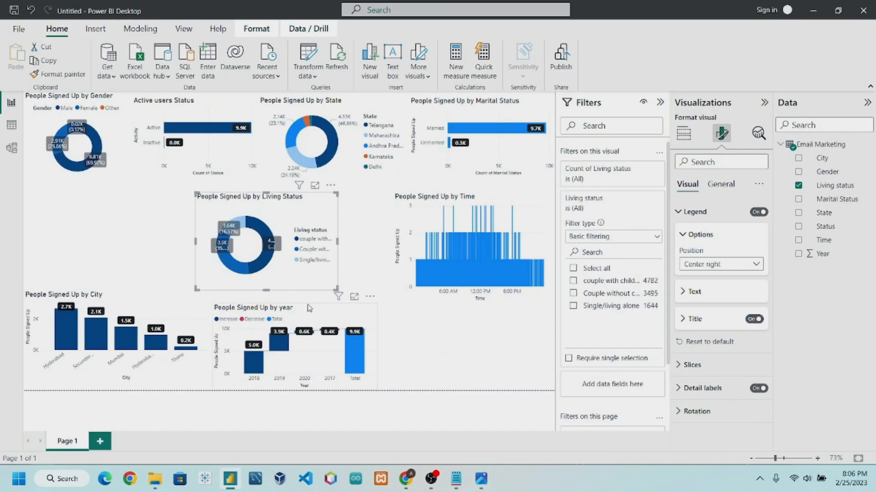
pyautogui.moveTo(360, 311); pyautogui.dragTo(409, 335)
pyautogui.moveTo(371, 306); pyautogui.dragTo(199, 317)
pyautogui.moveTo(362, 313); pyautogui.dragTo(346, 213)
pyautogui.moveTo(359, 289); pyautogui.dragTo(324, 268)
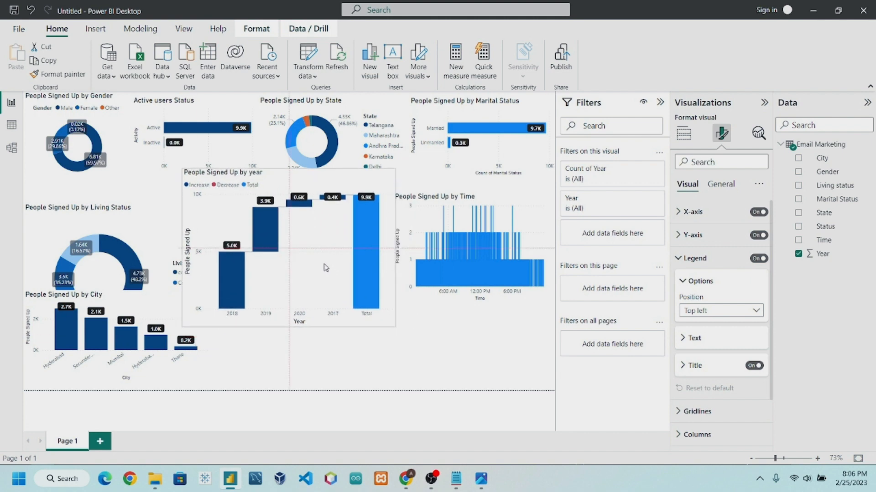
# Check the reference image, move the city chart beneath the time chart, and fit the year waterfall below the state donut.
pyautogui.click(481, 479)
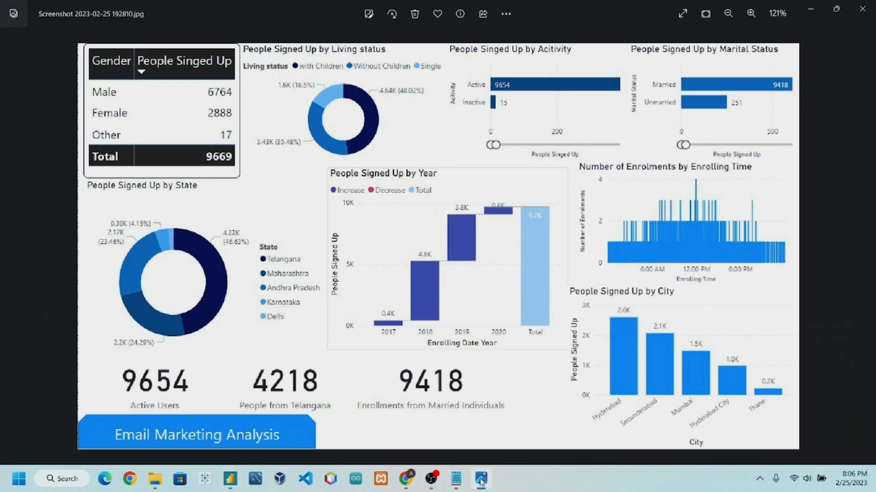
pyautogui.click(481, 481)
pyautogui.moveTo(185, 356); pyautogui.dragTo(558, 406)
pyautogui.moveTo(312, 242)
pyautogui.mouseDown()
pyautogui.moveTo(310, 262)
pyautogui.moveTo(312, 253)
pyautogui.mouseUp()
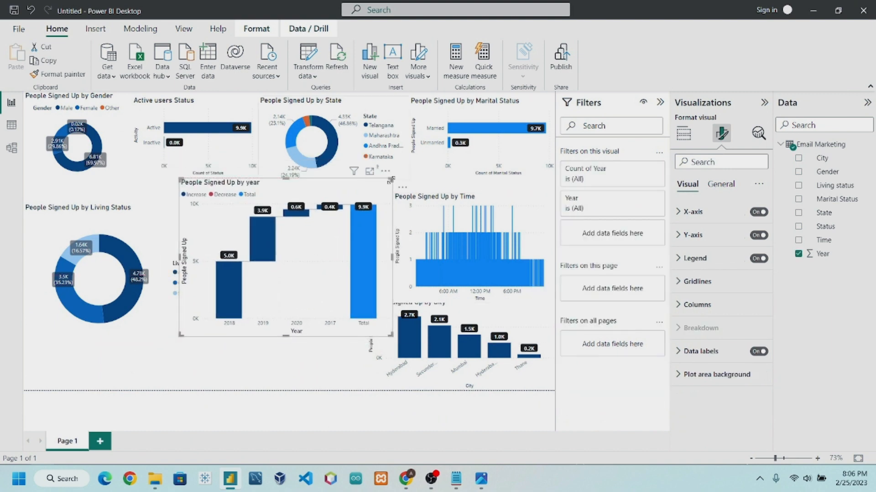
pyautogui.moveTo(391, 187)
pyautogui.mouseDown()
pyautogui.moveTo(383, 202)
pyautogui.moveTo(388, 193)
pyautogui.mouseUp()
pyautogui.click(333, 335)
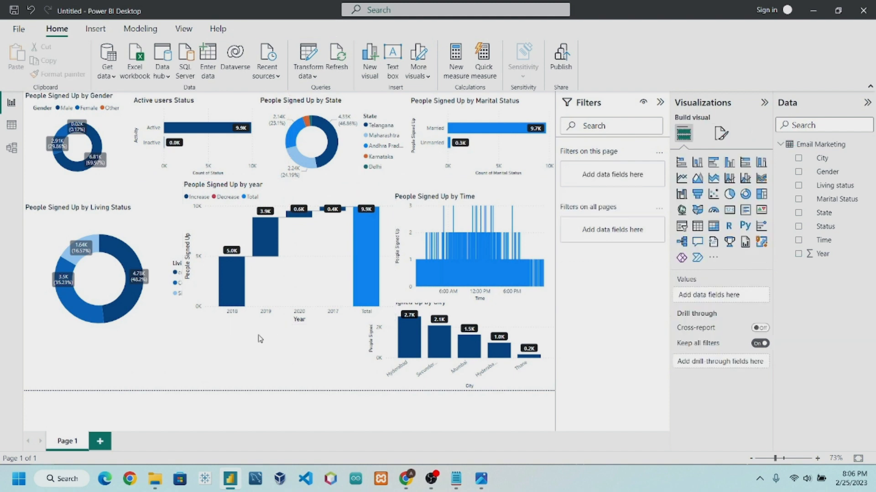
# Move the living status donut up beneath the gender donut and shrink the year waterfall to start at the donut's edge.
pyautogui.moveTo(148, 256); pyautogui.dragTo(134, 234)
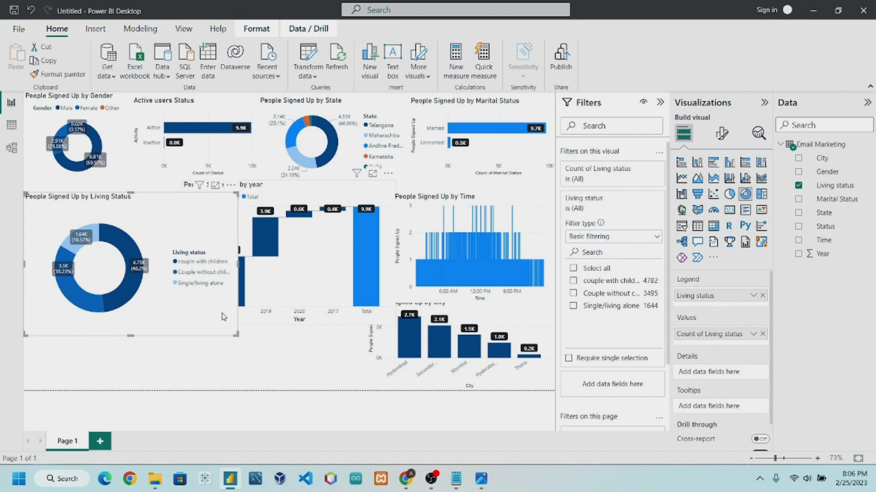
pyautogui.moveTo(213, 326); pyautogui.dragTo(239, 317)
pyautogui.click(334, 297)
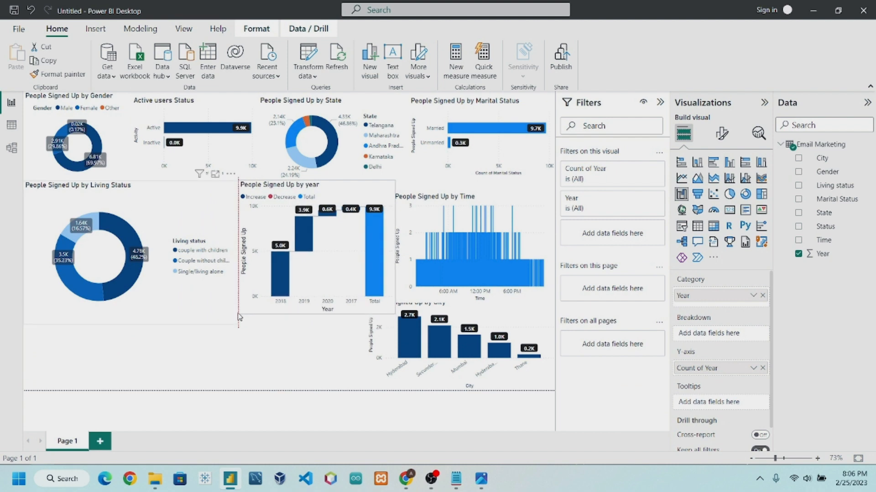
# Move the time chart up level with the year waterfall and shrink it slightly.
pyautogui.click(459, 189)
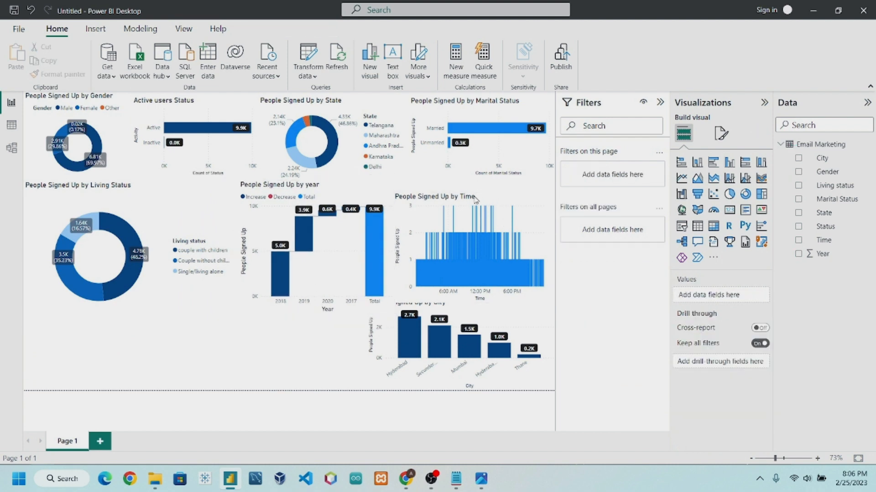
pyautogui.moveTo(481, 210); pyautogui.dragTo(481, 195)
pyautogui.moveTo(446, 238); pyautogui.dragTo(447, 238)
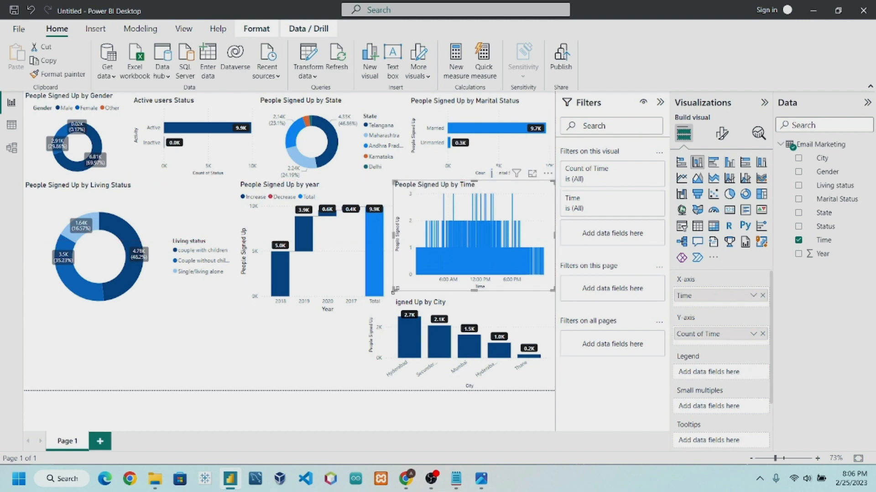
pyautogui.moveTo(401, 291); pyautogui.dragTo(399, 288)
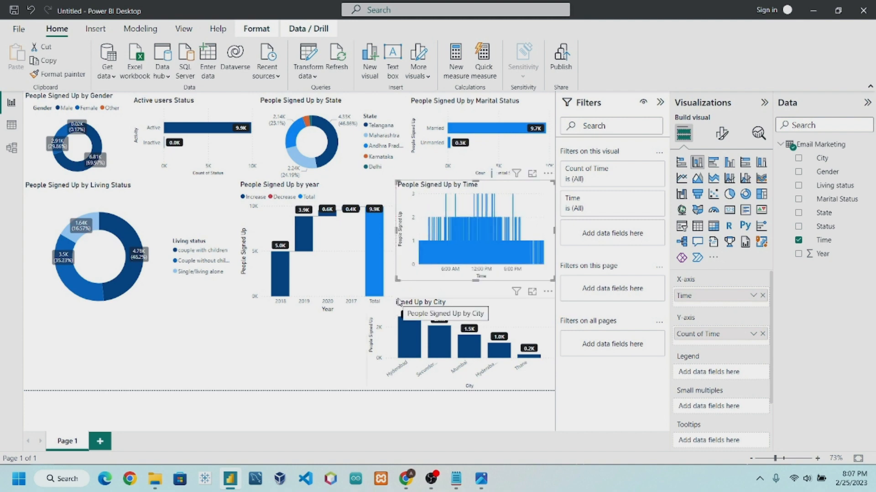
pyautogui.click(237, 363)
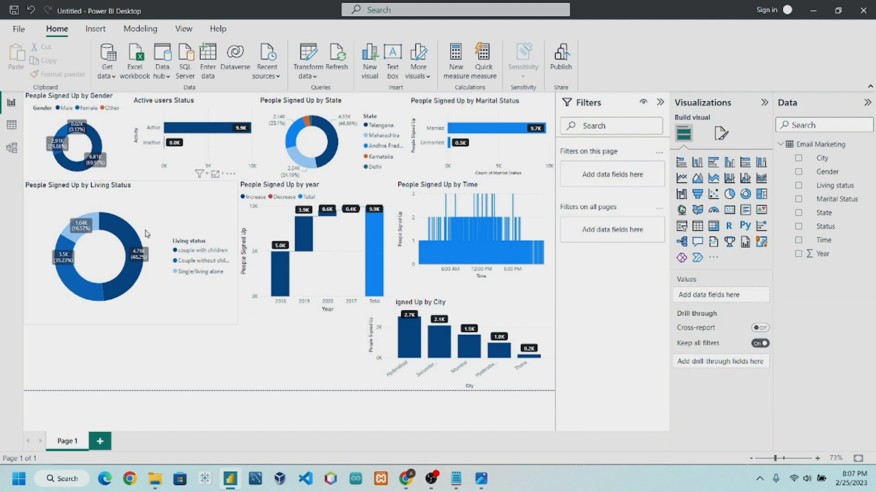
# Shrink the living status donut, and widen the year waterfall toward it while reducing the waterfall's height.
pyautogui.click(180, 203)
pyautogui.moveTo(236, 181); pyautogui.dragTo(154, 211)
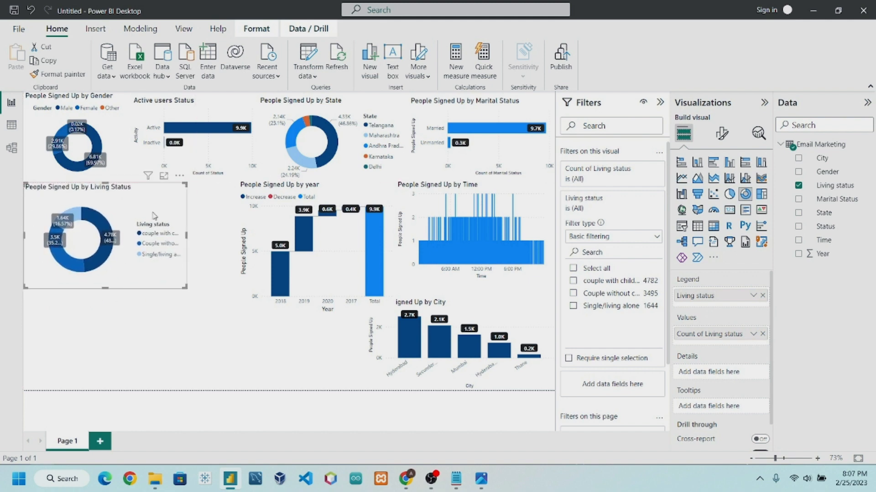
pyautogui.click(252, 309)
pyautogui.moveTo(238, 314); pyautogui.dragTo(197, 297)
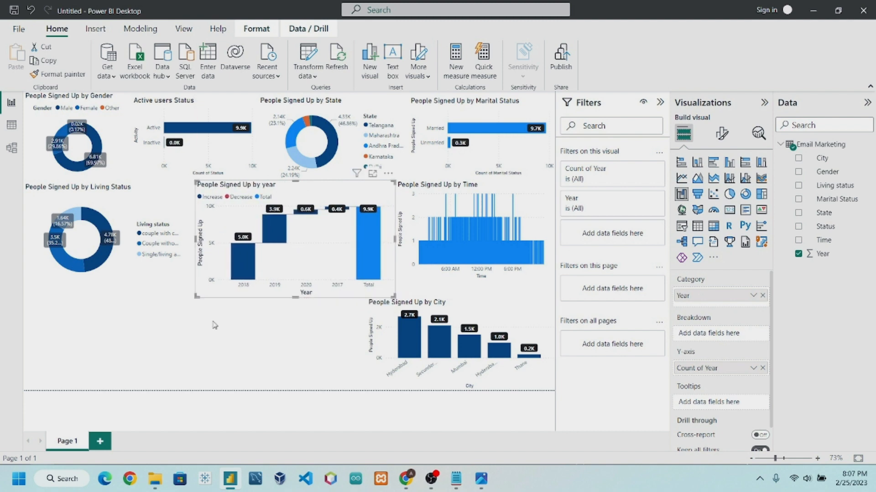
pyautogui.click(243, 345)
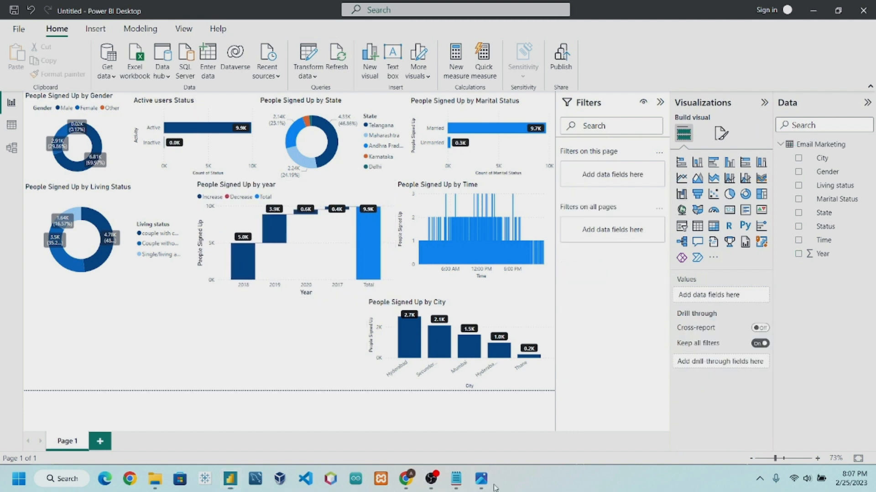
# Check the reference image, move the city chart up beneath the time chart, and extend it to the page's lower edge.
pyautogui.click(481, 479)
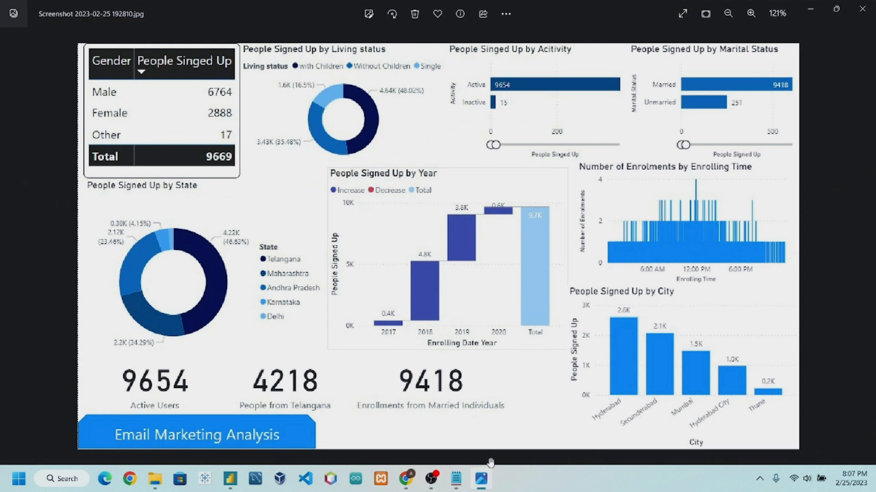
pyautogui.click(488, 482)
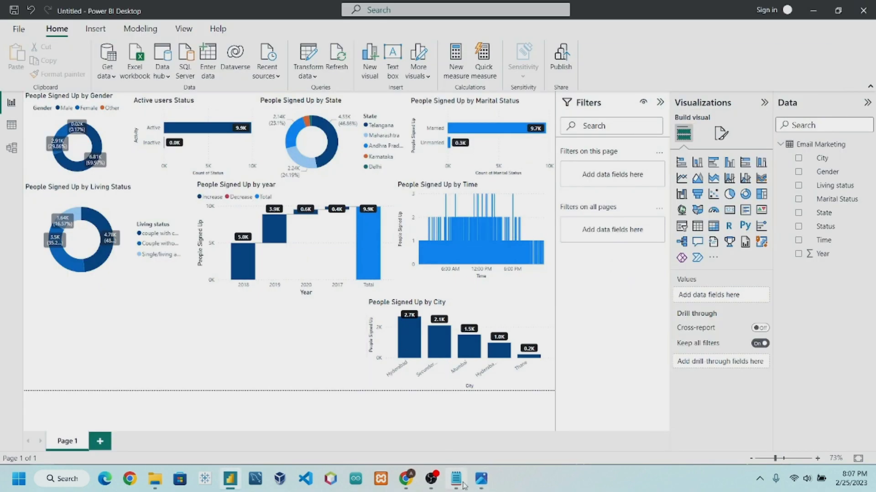
pyautogui.click(482, 485)
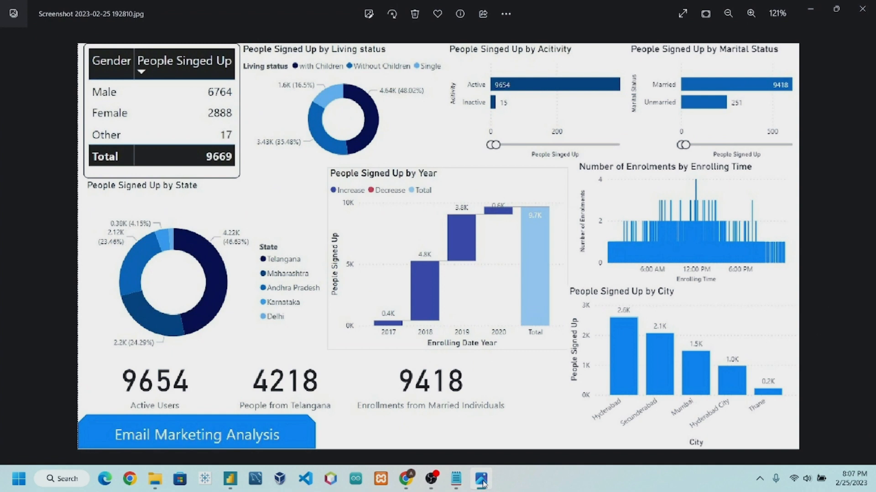
pyautogui.click(482, 479)
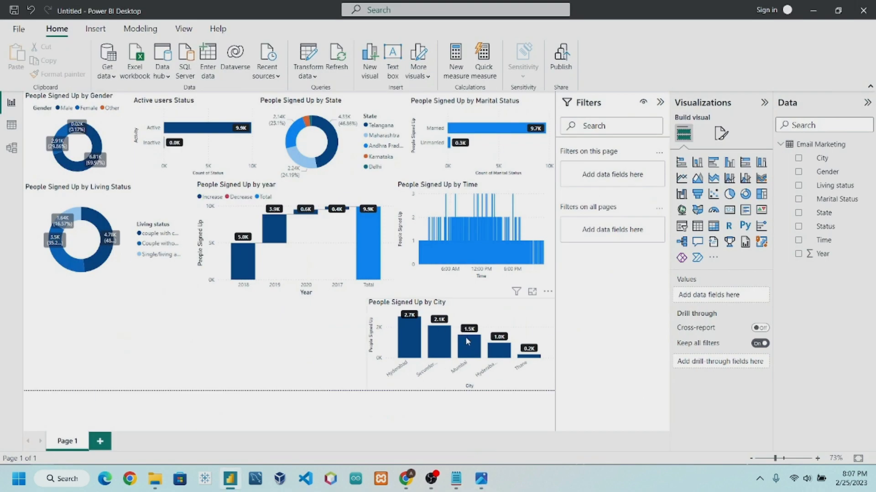
pyautogui.click(509, 318)
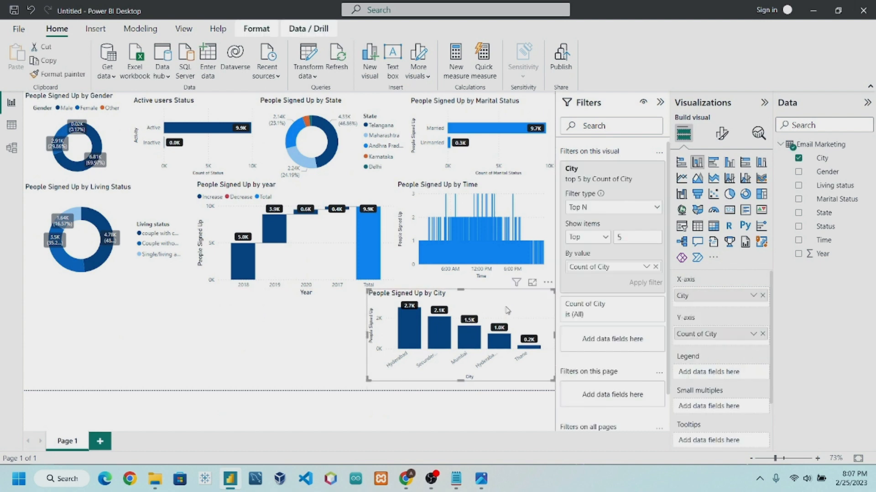
pyautogui.moveTo(364, 382); pyautogui.dragTo(366, 395)
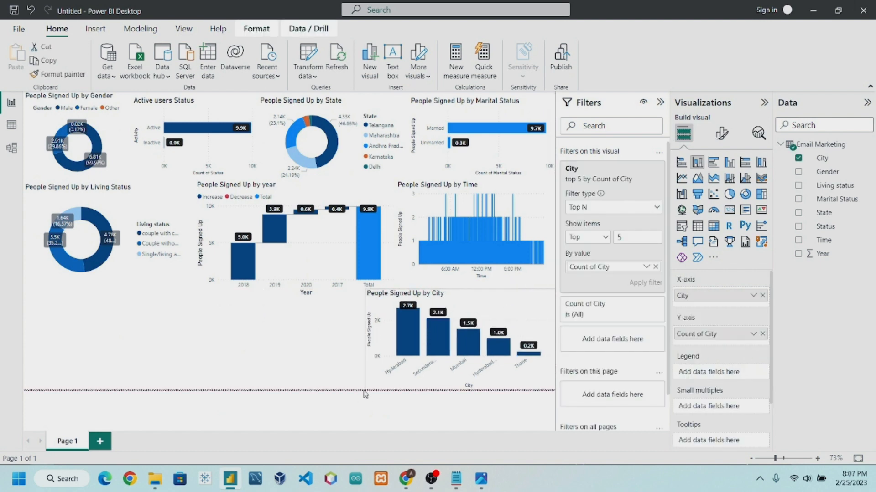
pyautogui.click(301, 342)
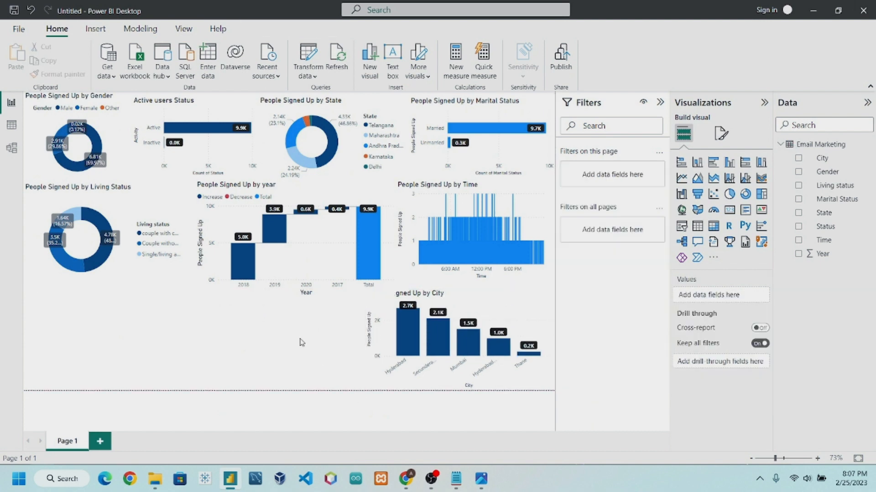
# Insert an empty card beneath the living status donut, check the reference image, and make the card slightly smaller.
pyautogui.click(728, 212)
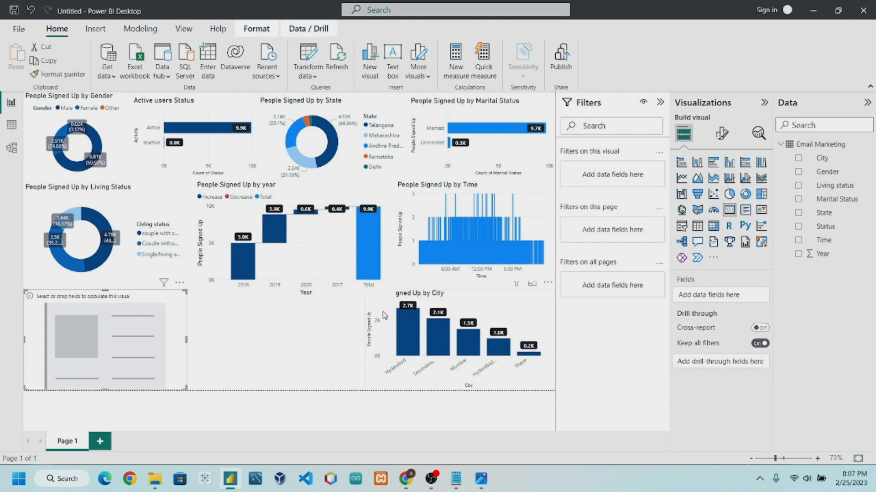
pyautogui.click(481, 478)
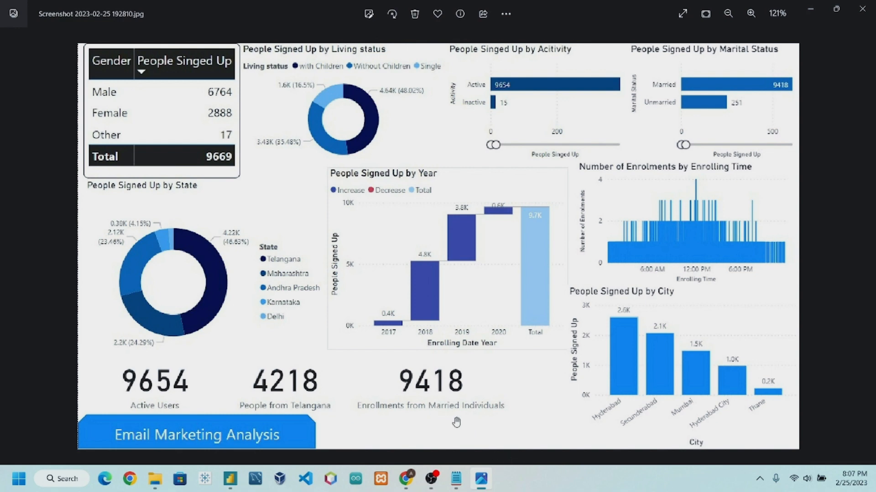
pyautogui.click(481, 478)
pyautogui.click(240, 342)
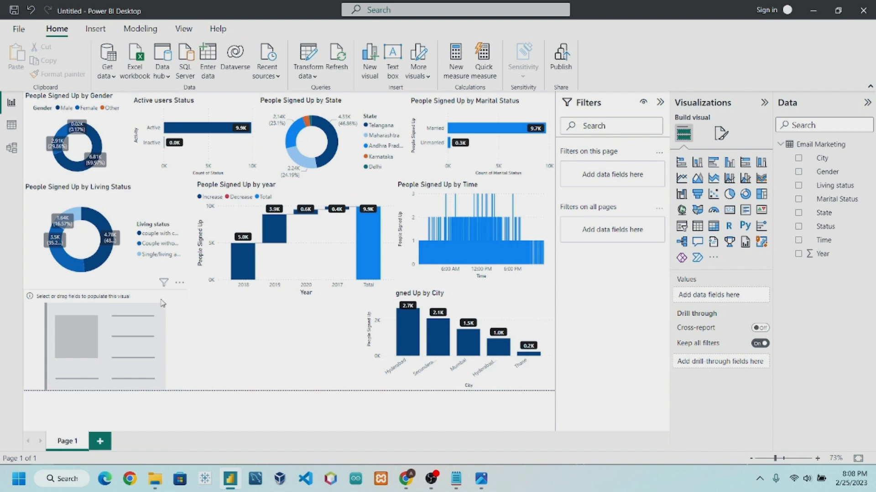
pyautogui.click(184, 303)
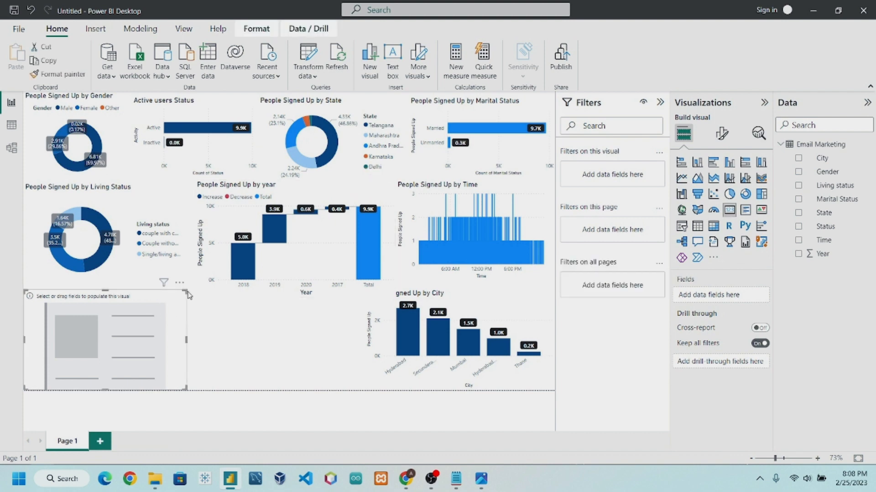
pyautogui.moveTo(185, 290); pyautogui.dragTo(170, 301)
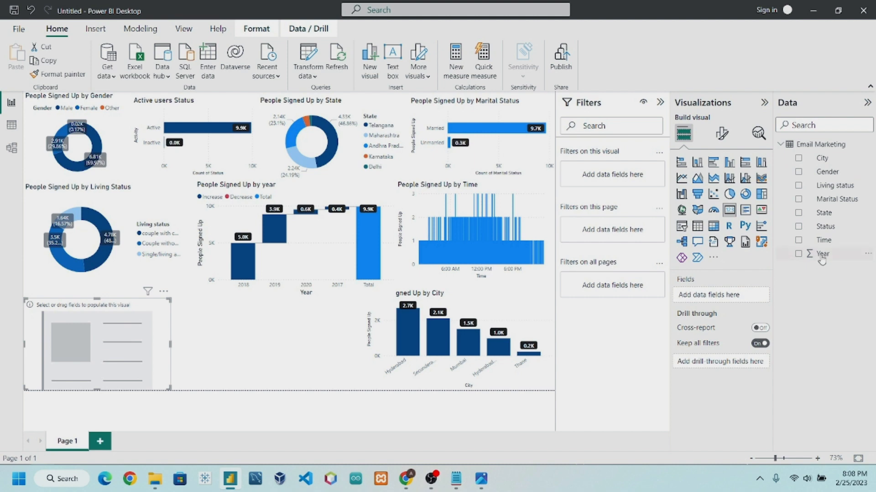
# Show the count of Status in the card, with a Status filter that includes Active and excludes Inactive.
pyautogui.moveTo(824, 228); pyautogui.dragTo(713, 296)
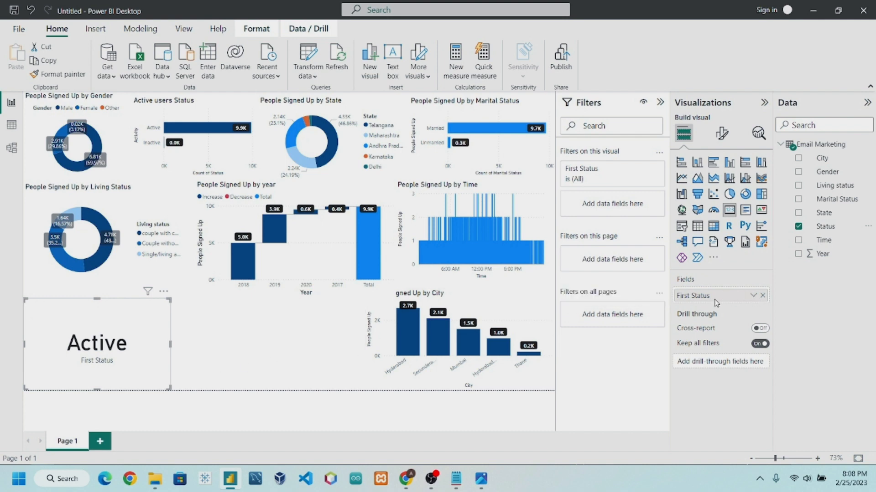
pyautogui.moveTo(827, 227); pyautogui.dragTo(639, 205)
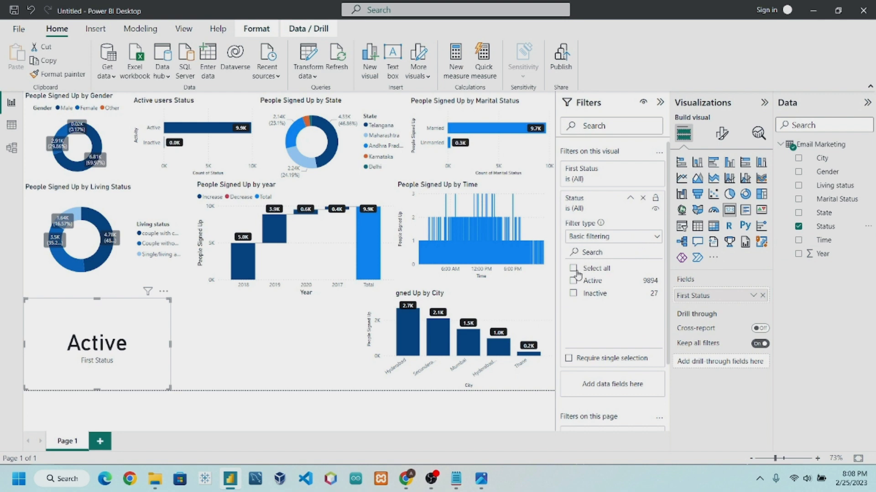
pyautogui.click(573, 268)
pyautogui.click(574, 294)
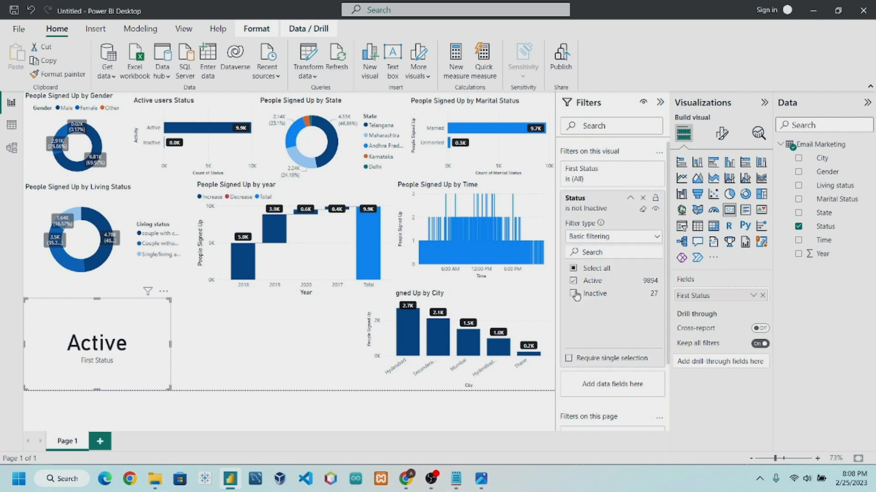
pyautogui.click(751, 296)
pyautogui.click(780, 367)
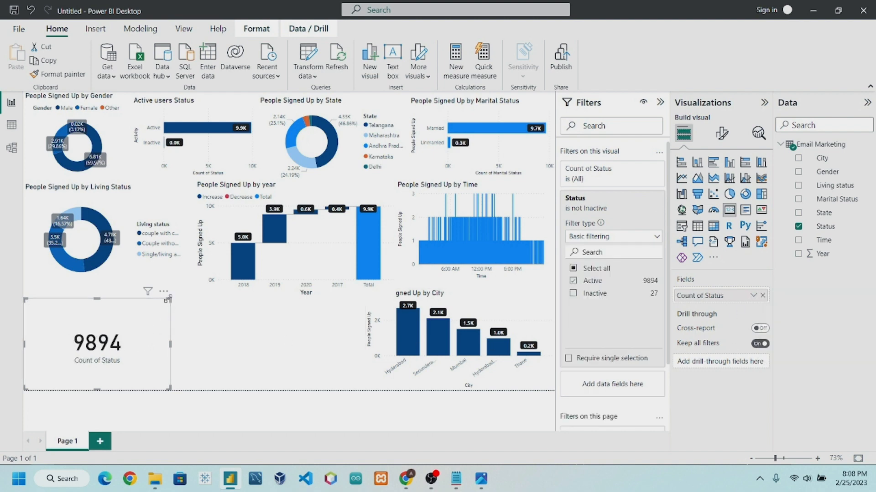
# Shrink the card to a low box at the page's lower edge and turn off its category label.
pyautogui.moveTo(170, 300); pyautogui.dragTo(153, 340)
pyautogui.click(719, 134)
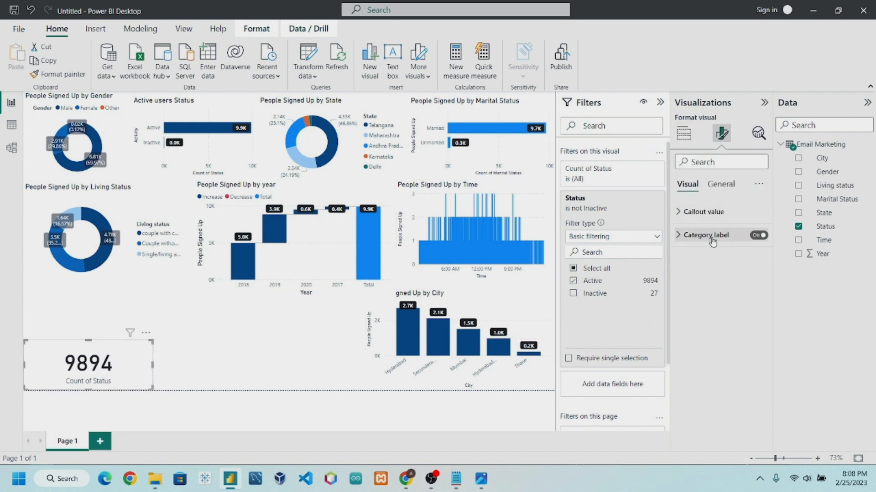
pyautogui.click(758, 234)
# Turn on the card's title and set its text to "Active Users".
pyautogui.click(720, 184)
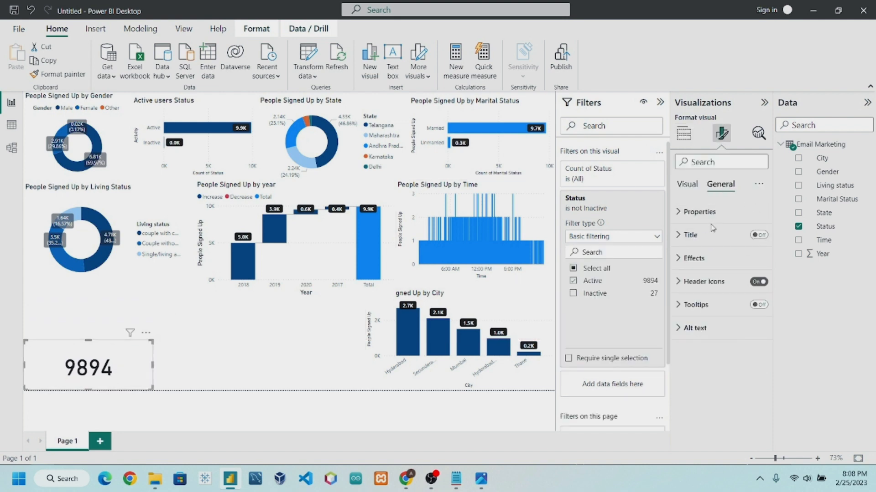
pyautogui.click(734, 235)
pyautogui.click(758, 235)
pyautogui.click(713, 270)
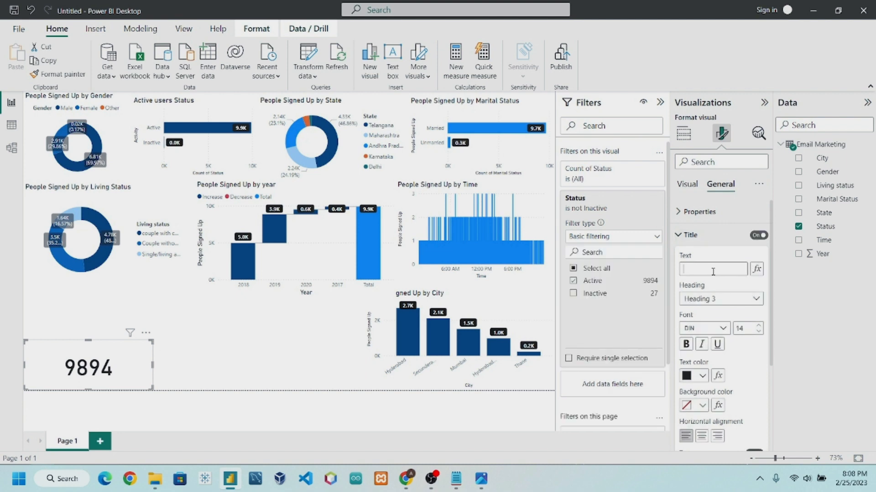
pyautogui.write('Active Users')
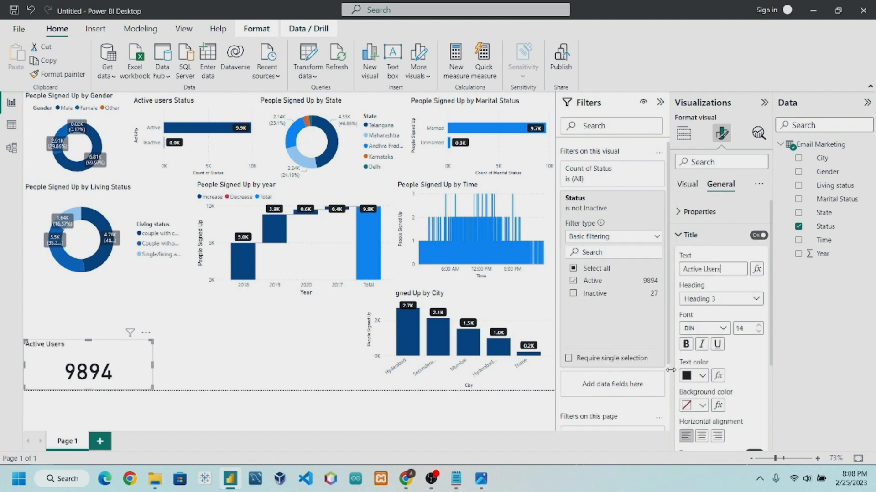
# Set the font size of the card's title to 19.
pyautogui.click(685, 345)
pyautogui.click(758, 326)
pyautogui.click(758, 325)
pyautogui.click(758, 325)
pyautogui.click(758, 326)
pyautogui.click(758, 325)
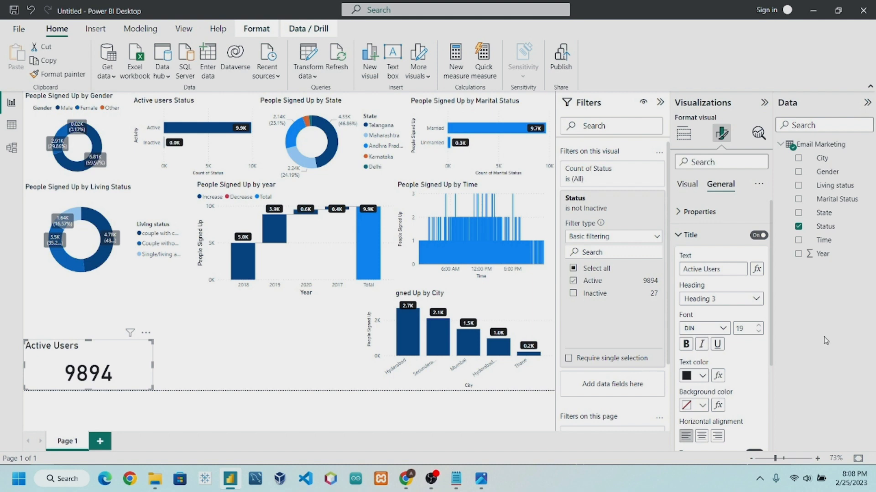
# Centre the card's title horizontally and move the card beneath the year waterfall, beside the city chart.
pyautogui.click(702, 436)
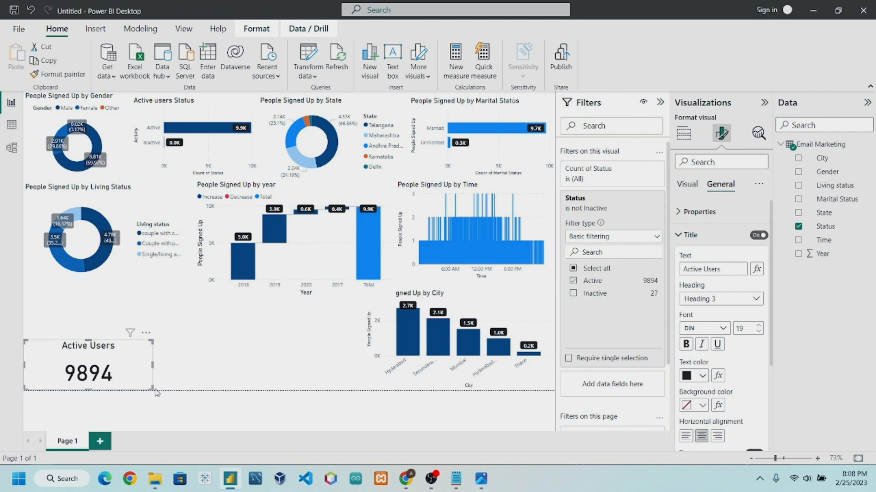
pyautogui.moveTo(152, 387); pyautogui.dragTo(342, 325)
pyautogui.click(326, 355)
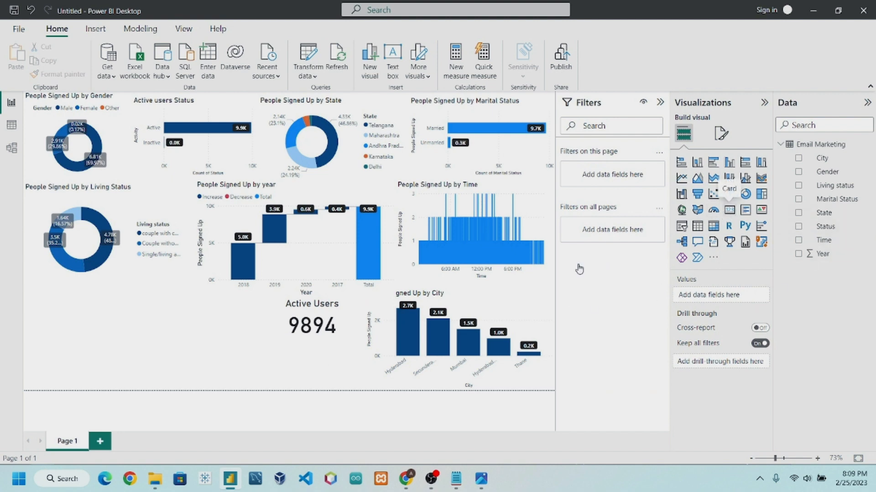
# Add a card for the Marital Status field and filter it to every marital status except Unmarried.
pyautogui.click(730, 210)
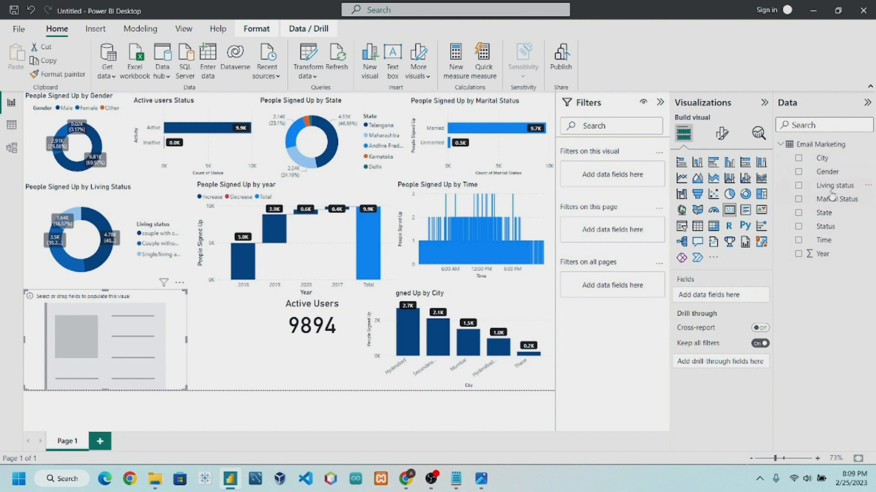
pyautogui.moveTo(831, 201); pyautogui.dragTo(731, 289)
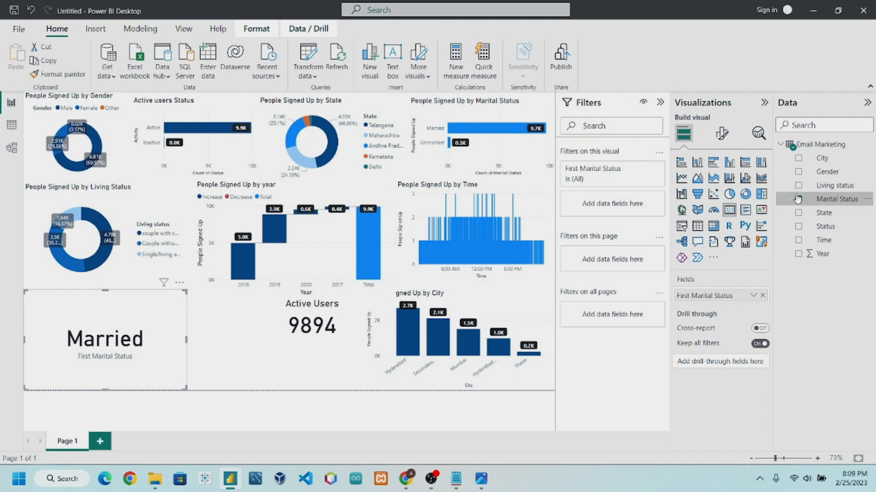
pyautogui.moveTo(837, 199); pyautogui.dragTo(611, 204)
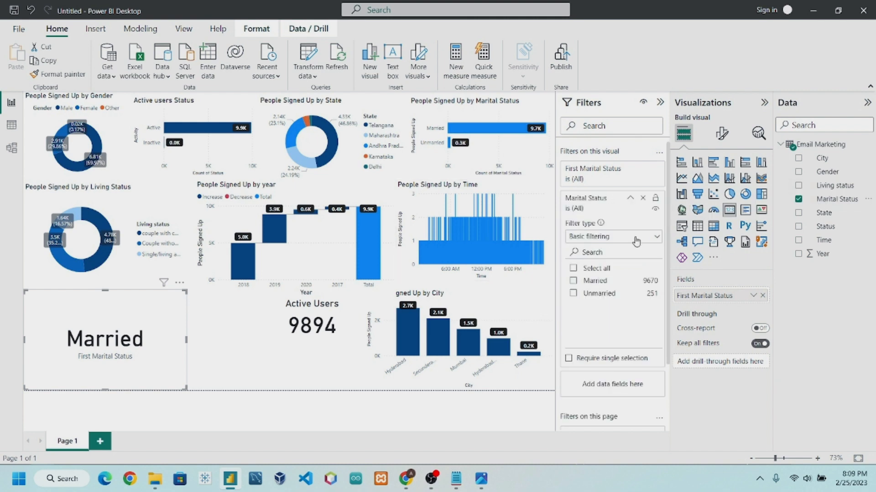
pyautogui.click(573, 268)
pyautogui.click(574, 294)
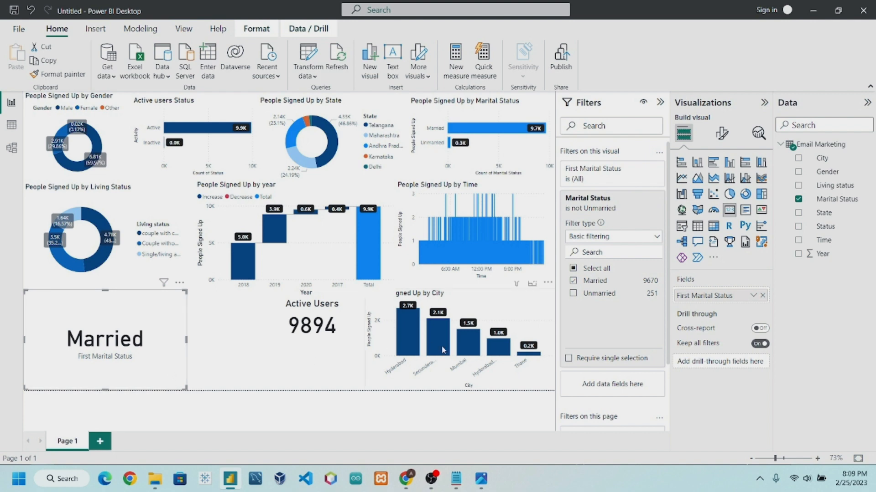
# Summarise the card's Marital Status field by Count.
pyautogui.moveTo(443, 350)
pyautogui.click(753, 295)
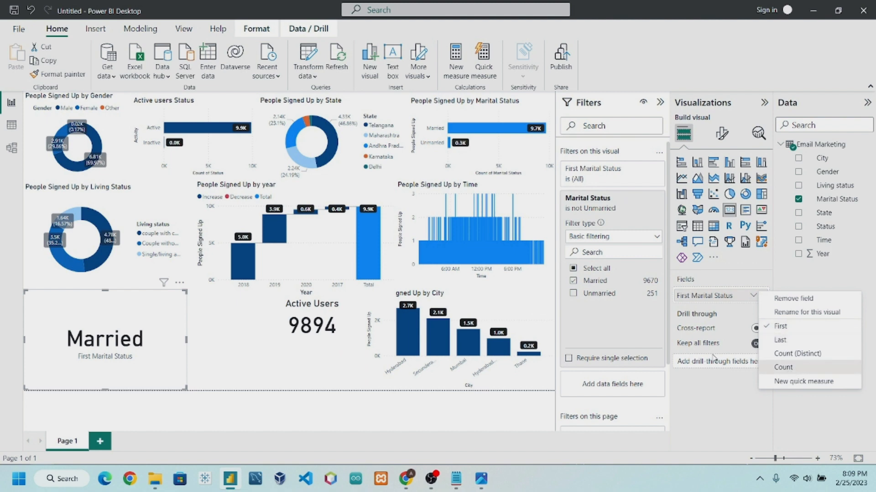
pyautogui.click(783, 367)
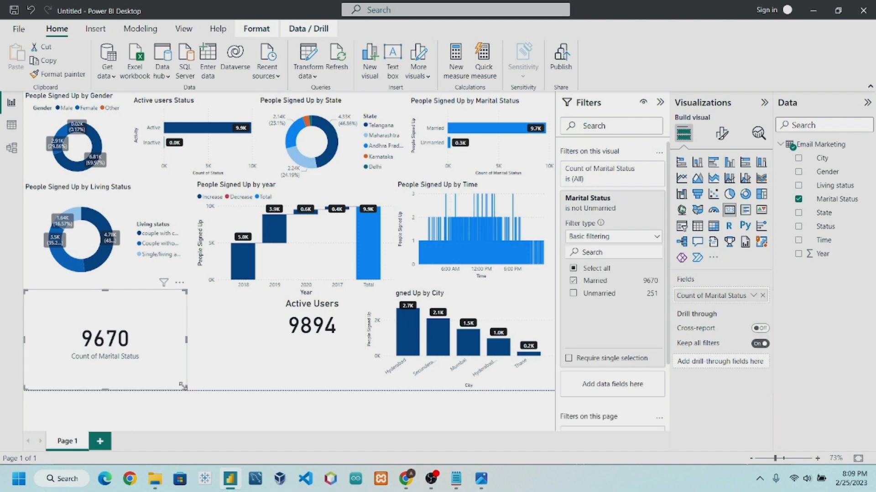
# Shrink the marital status card, place it beside the Active Users card, and turn off its category label.
pyautogui.moveTo(187, 389); pyautogui.dragTo(135, 338)
pyautogui.click(481, 479)
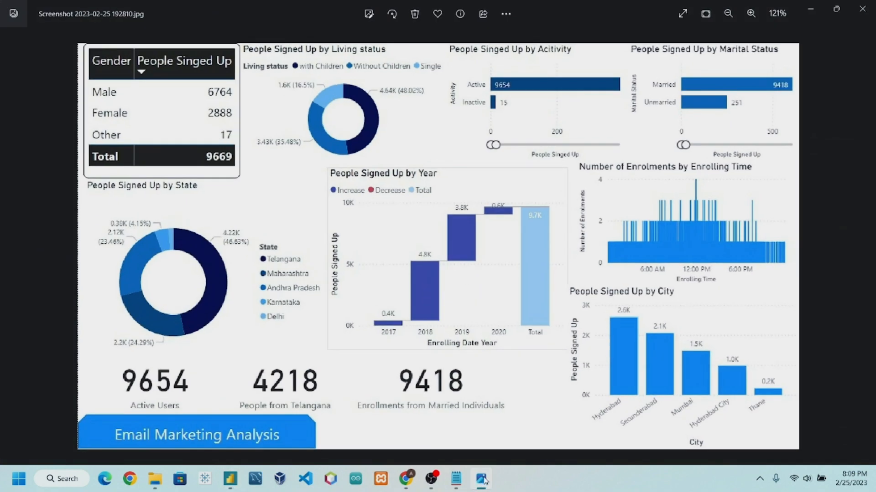
pyautogui.click(484, 480)
pyautogui.moveTo(200, 319); pyautogui.dragTo(235, 315)
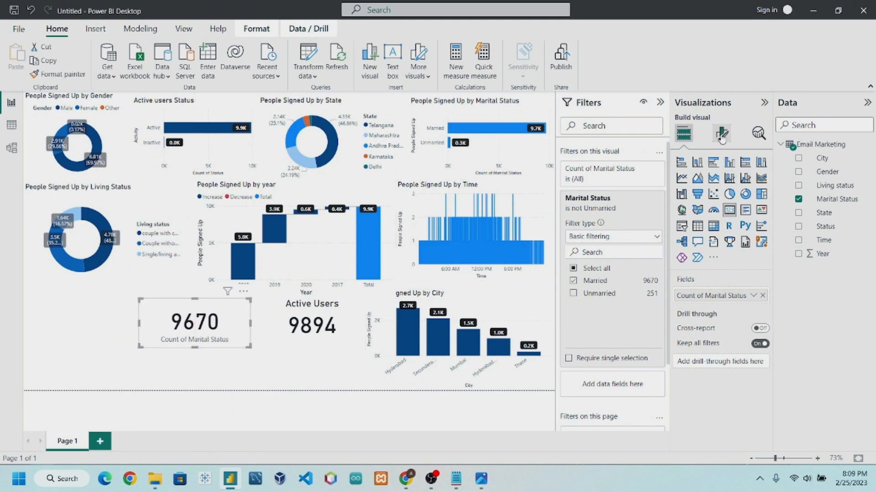
pyautogui.click(721, 134)
pyautogui.click(758, 236)
# Turn on the marital status card's title and set its text to "Enrollment from Married Individuals".
pyautogui.click(720, 184)
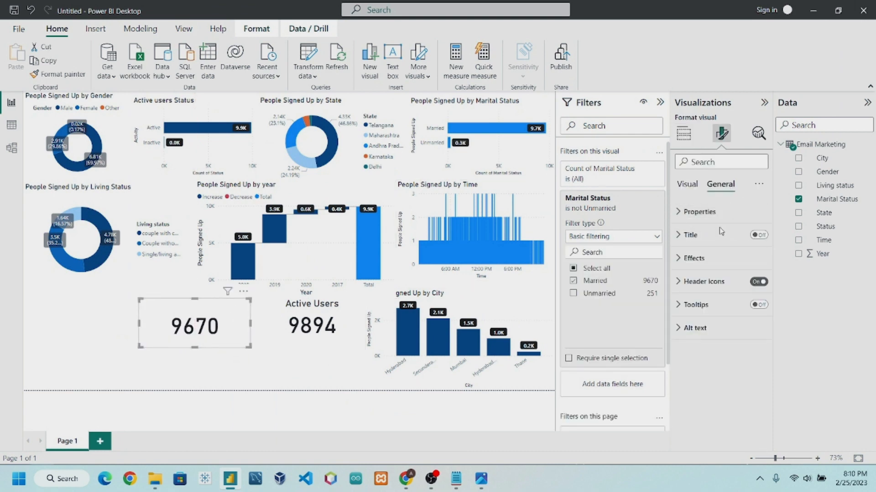
pyautogui.click(720, 235)
pyautogui.click(758, 235)
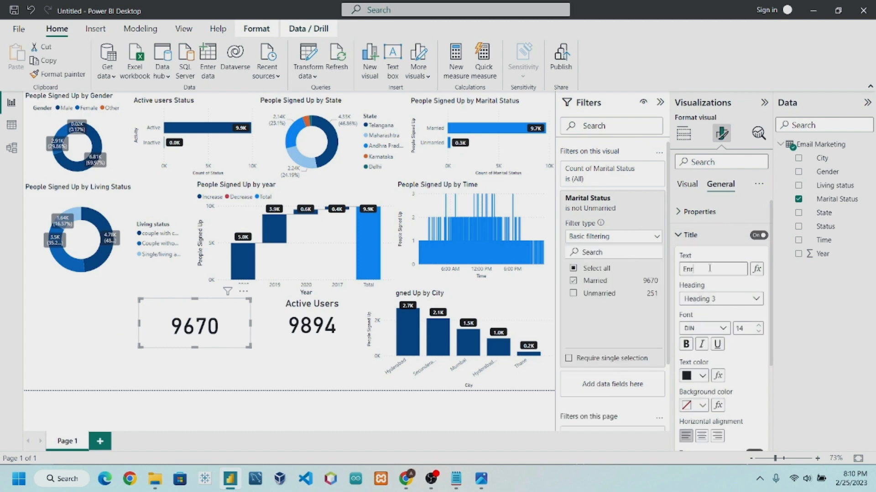
pyautogui.click(710, 269)
pyautogui.write('Enrollme')
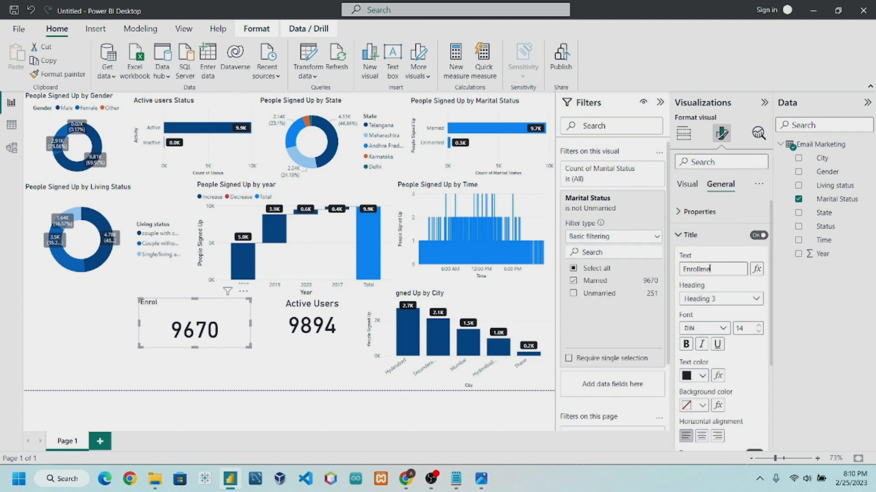
pyautogui.write('nt of M')
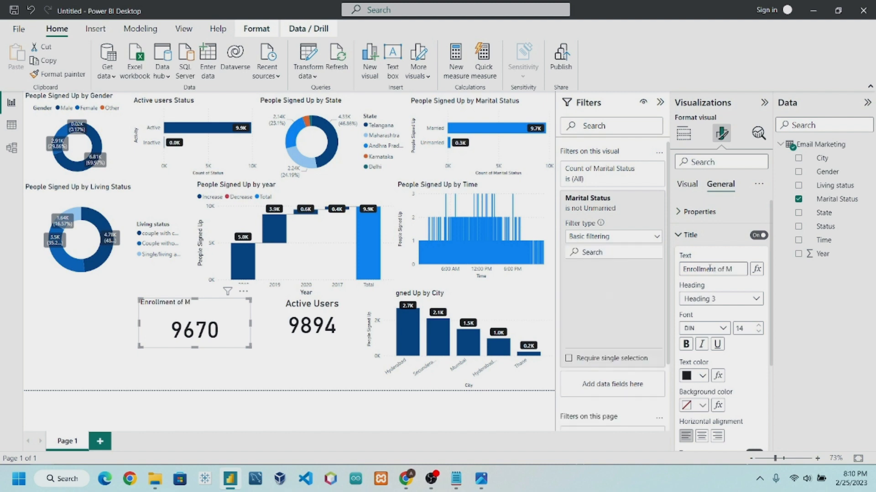
pyautogui.press('BackSpace')
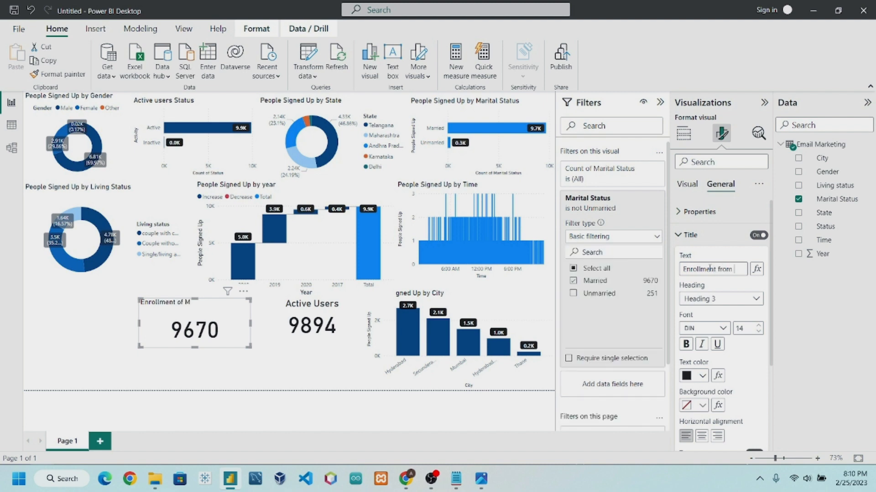
pyautogui.write('Married Individuals')
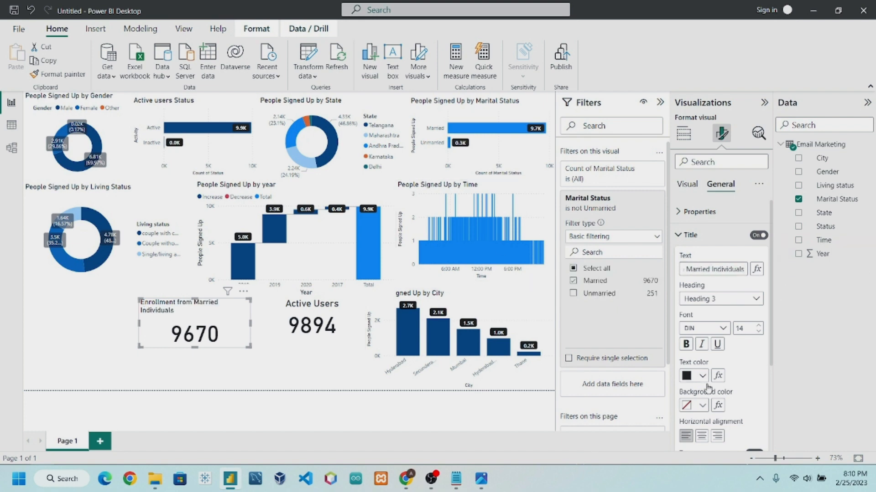
# Centre the marital status card's title horizontally and set its font size to 19.
pyautogui.click(701, 438)
pyautogui.click(686, 344)
pyautogui.click(686, 344)
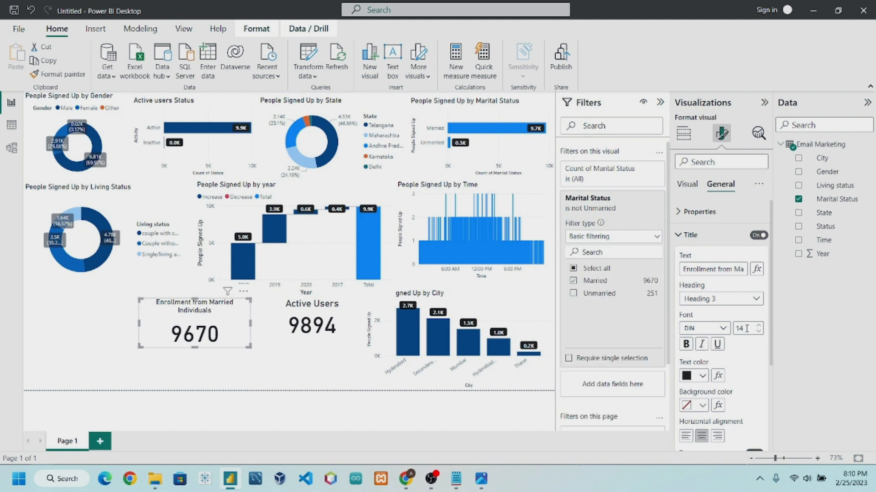
pyautogui.click(758, 325)
pyautogui.click(759, 326)
pyautogui.click(759, 326)
pyautogui.click(758, 325)
pyautogui.click(759, 325)
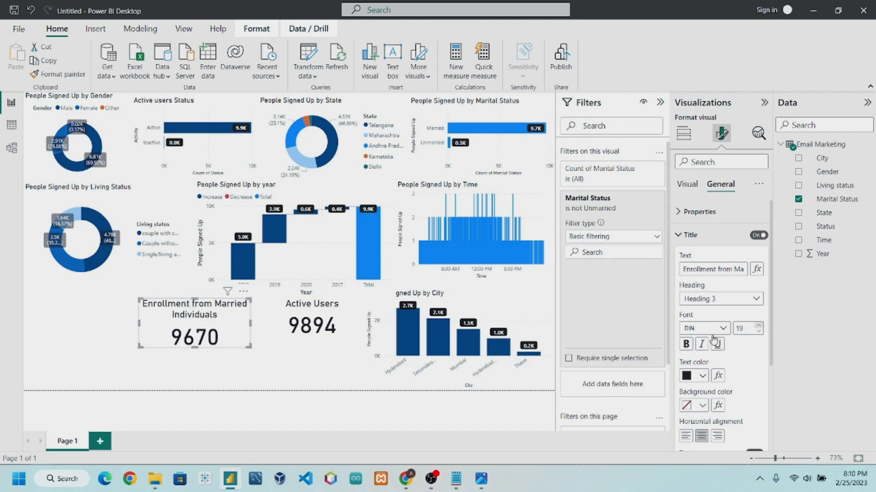
# Move the Enrollment from Married Individuals card right up against the Active Users card.
pyautogui.moveTo(229, 326); pyautogui.dragTo(246, 326)
pyautogui.click(249, 360)
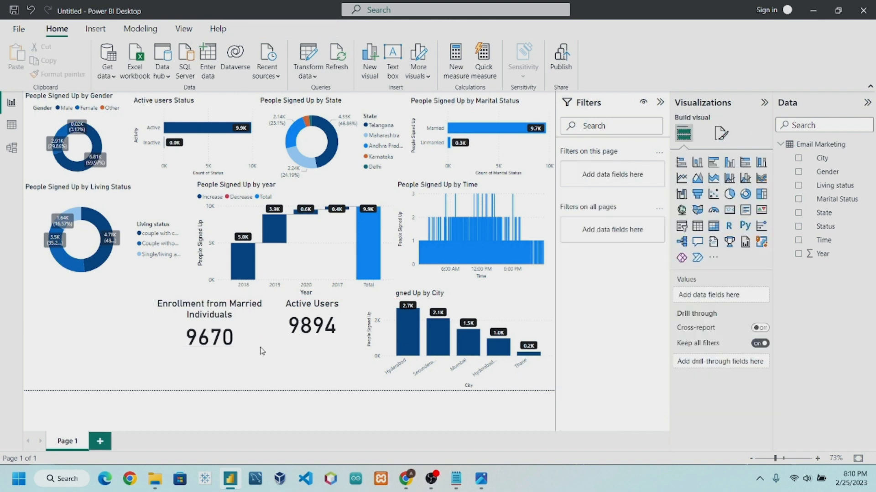
pyautogui.click(258, 345)
pyautogui.click(280, 346)
pyautogui.moveTo(251, 331)
pyautogui.mouseDown()
pyautogui.moveTo(277, 333)
pyautogui.moveTo(254, 331)
pyautogui.mouseUp()
pyautogui.click(285, 335)
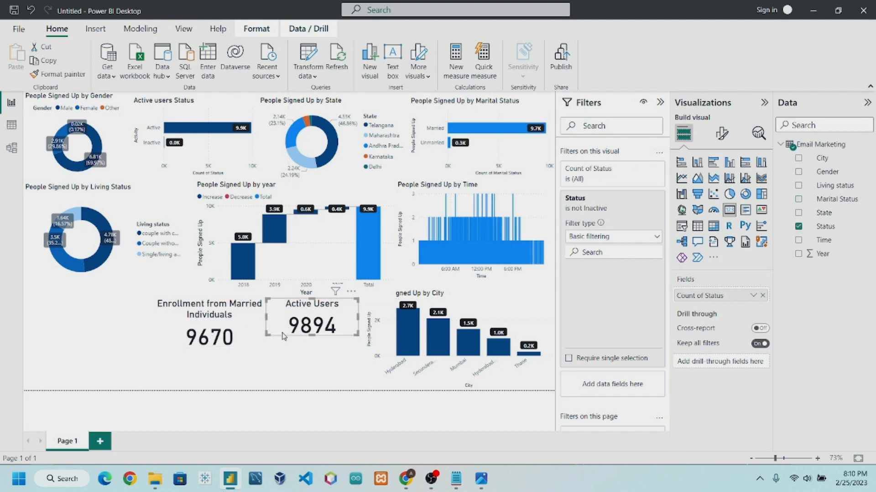
pyautogui.click(256, 342)
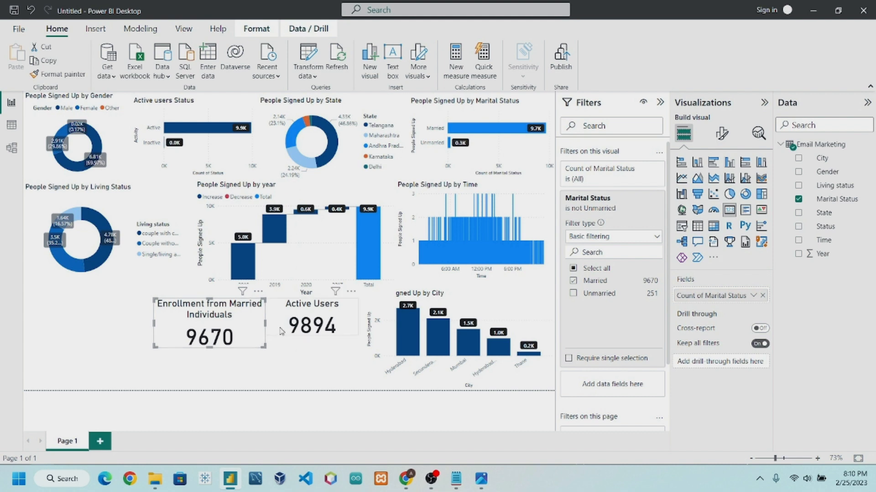
pyautogui.click(292, 367)
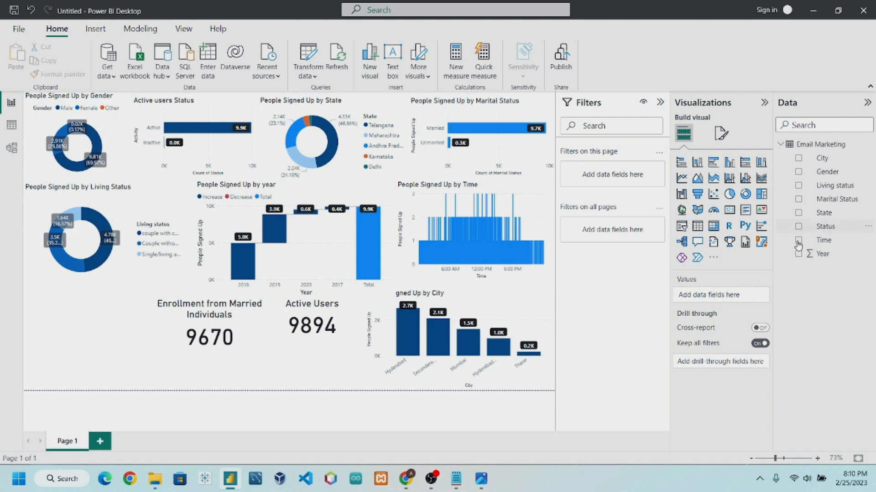
# Add a card for the State field beneath the living status donut.
pyautogui.click(729, 210)
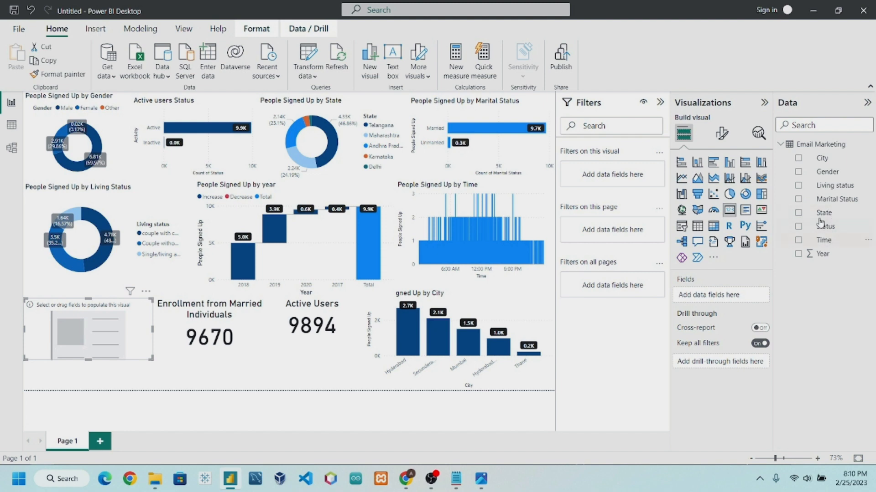
pyautogui.moveTo(819, 160)
pyautogui.mouseDown()
pyautogui.moveTo(752, 285)
pyautogui.moveTo(816, 160)
pyautogui.mouseUp()
pyautogui.moveTo(824, 213); pyautogui.dragTo(748, 294)
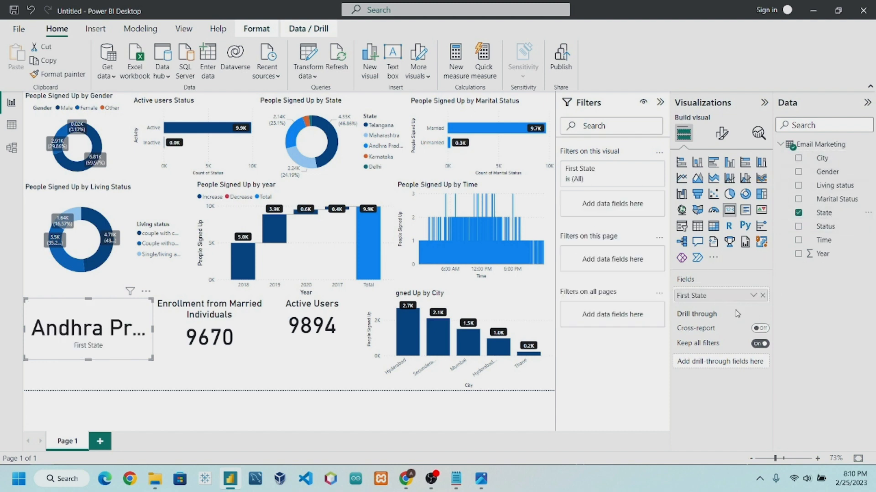
# Filter the new card by State to Andhra Pradesh only.
pyautogui.moveTo(825, 213); pyautogui.dragTo(611, 205)
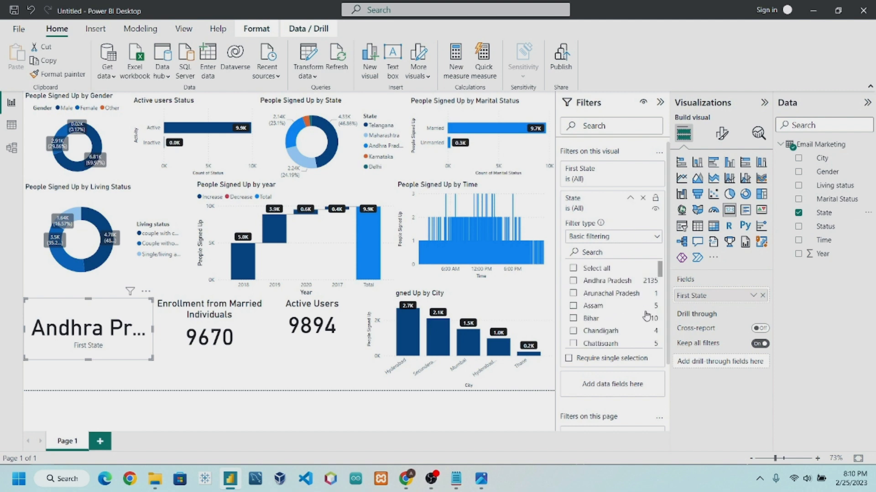
pyautogui.scroll(-5, 616, 299)
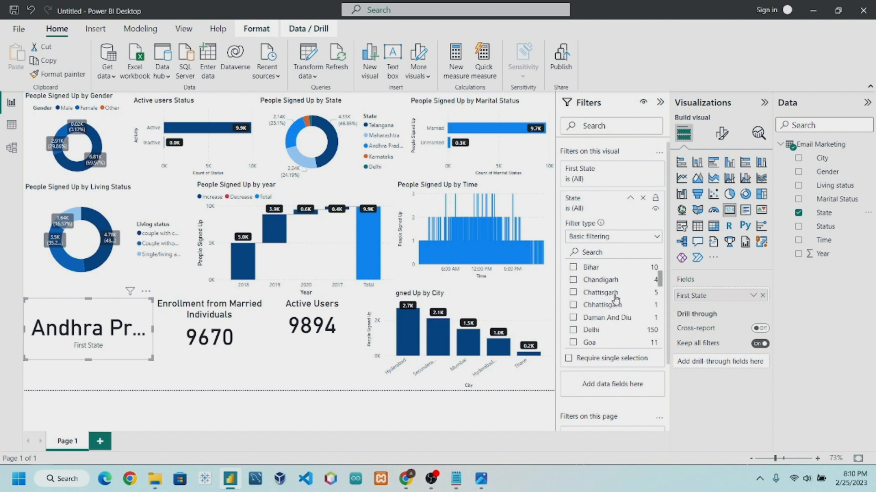
pyautogui.scroll(-2, 616, 300)
pyautogui.scroll(3, 615, 301)
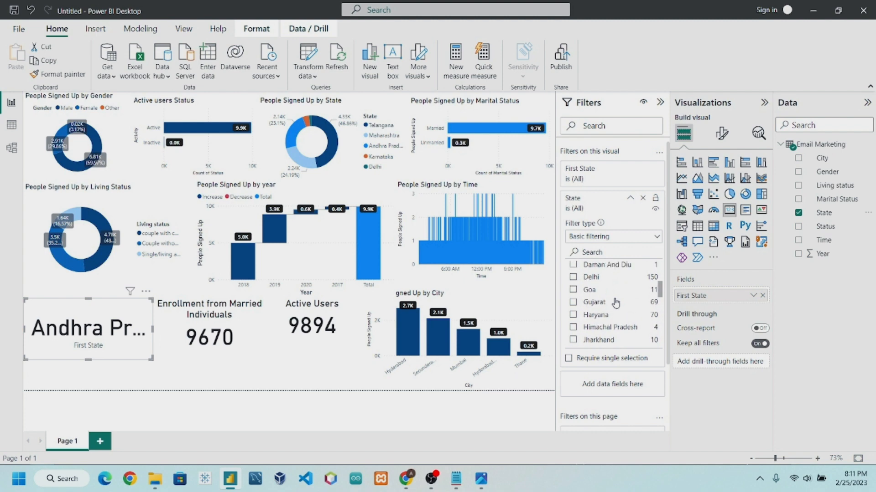
pyautogui.scroll(4, 613, 303)
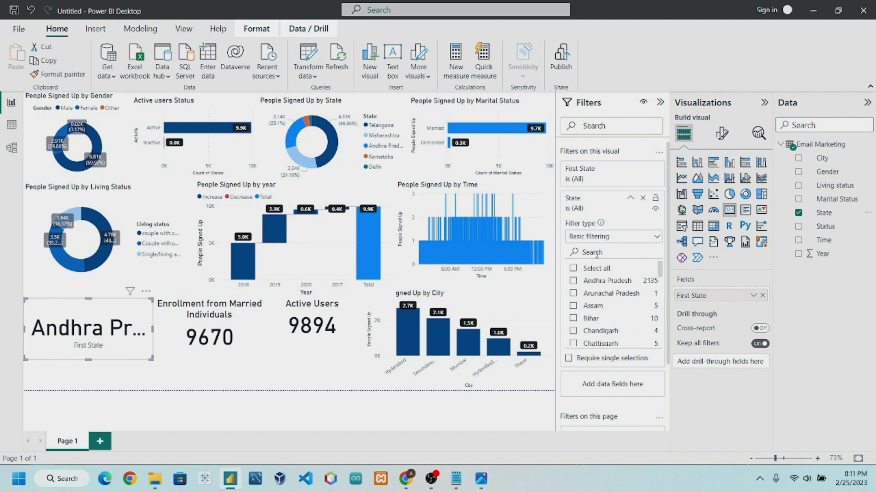
pyautogui.click(574, 281)
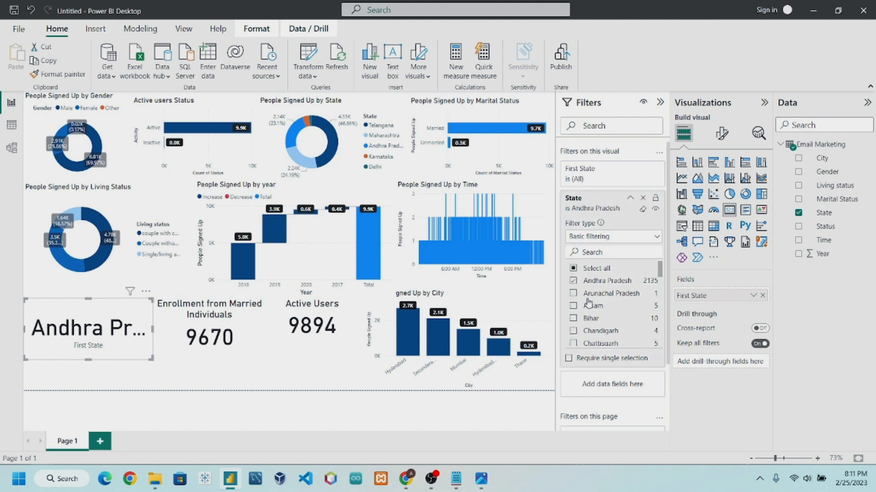
# Summarise the card's State field by Count and turn off the card's category label.
pyautogui.click(753, 295)
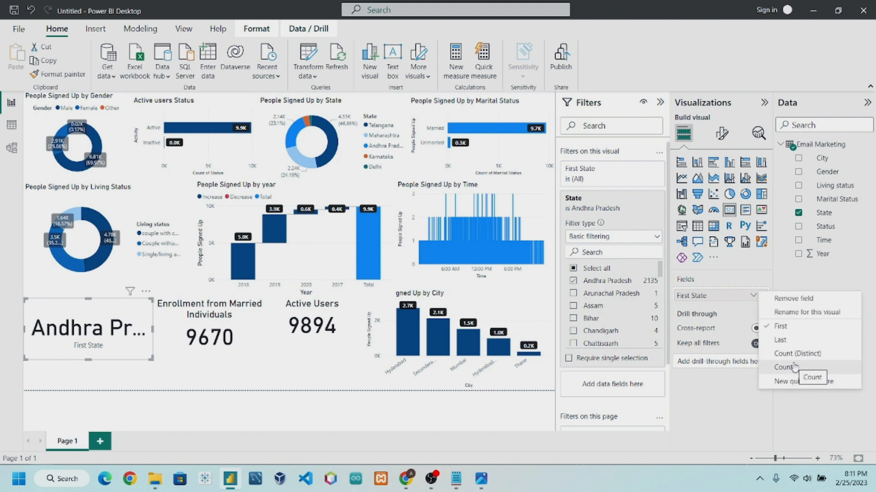
pyautogui.click(795, 368)
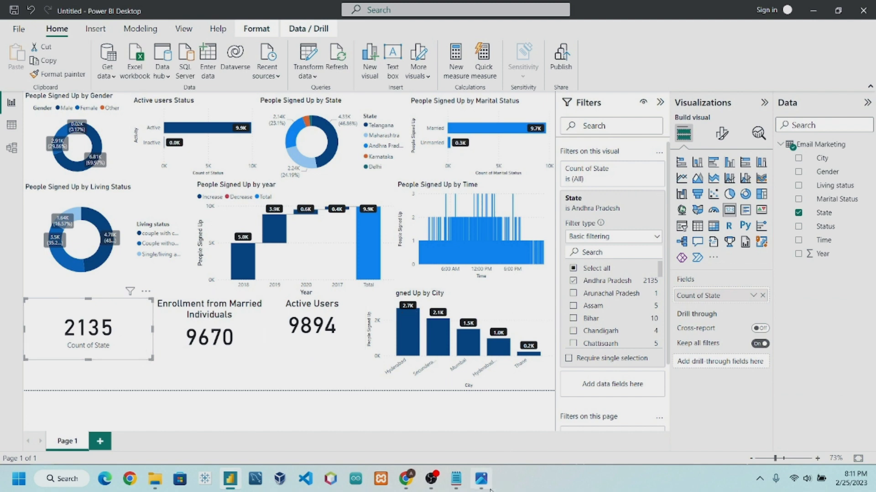
pyautogui.click(481, 479)
pyautogui.click(488, 488)
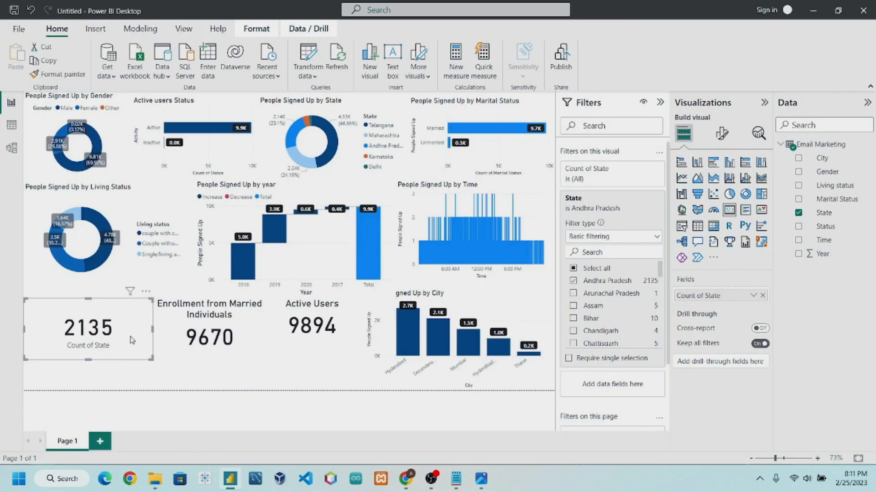
pyautogui.click(721, 133)
pyautogui.click(765, 236)
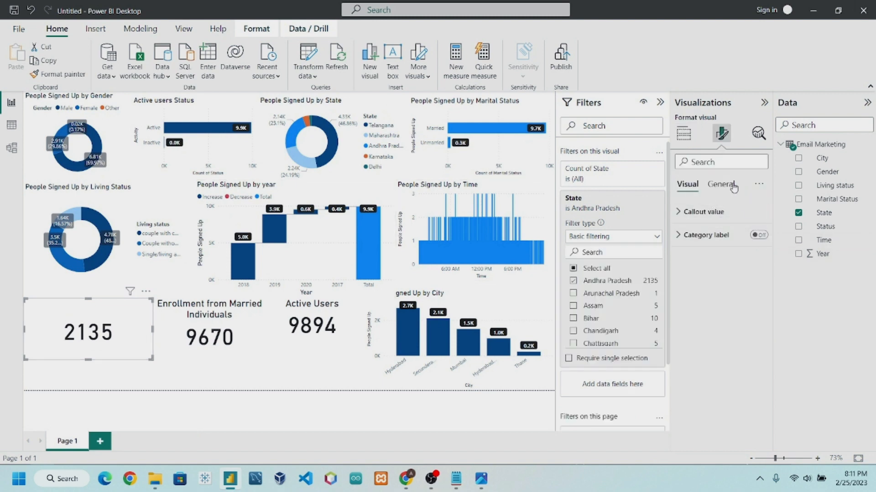
# Turn on the state card's title and set its text to "People from Andhra Pradesh".
pyautogui.click(721, 184)
pyautogui.click(689, 235)
pyautogui.click(758, 235)
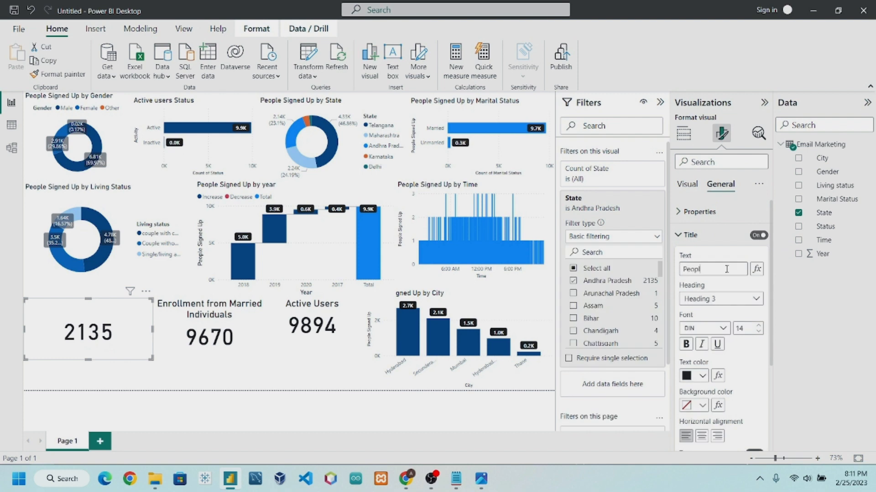
pyautogui.click(726, 269)
pyautogui.write('People from A')
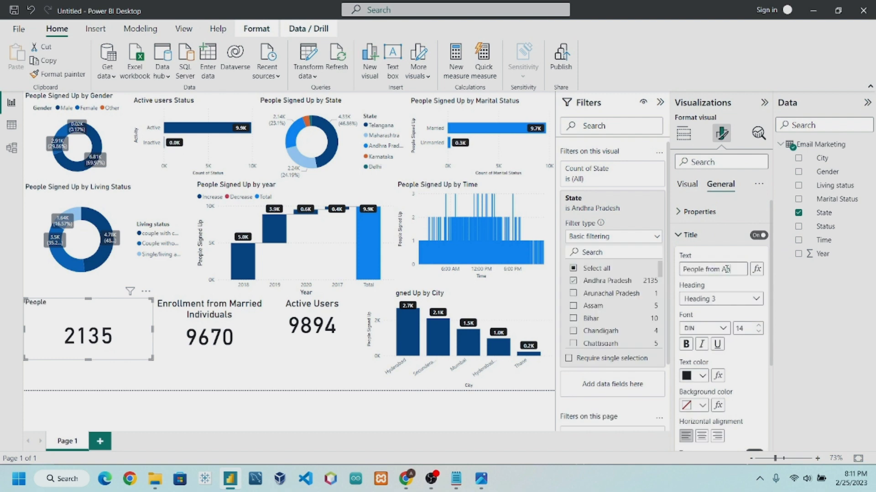
pyautogui.write('ndhra Pradesh')
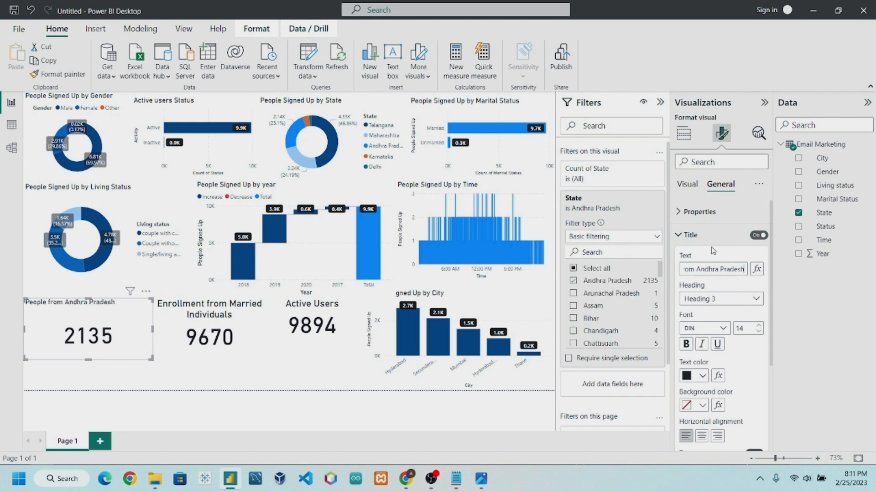
pyautogui.click(693, 235)
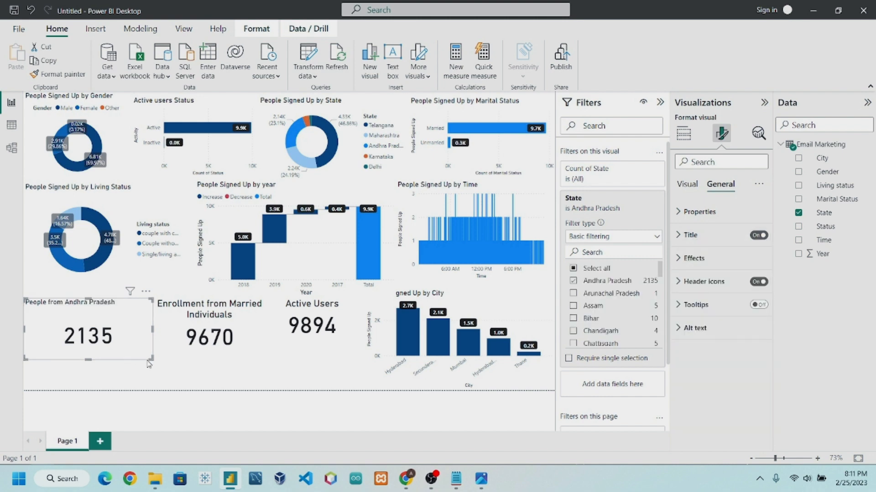
# Centre the title of the Andhra Pradesh card, set its font size to 18, and shorten the card.
pyautogui.click(702, 234)
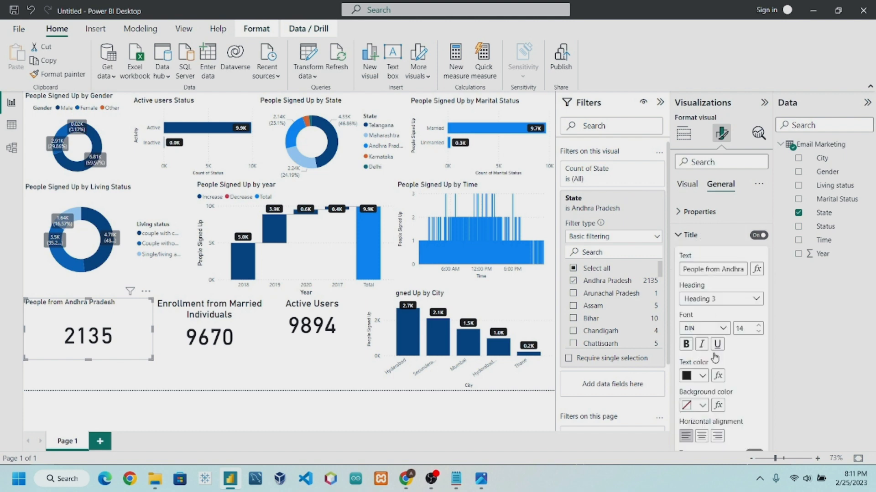
pyautogui.click(702, 436)
pyautogui.click(759, 325)
pyautogui.click(759, 325)
pyautogui.click(759, 325)
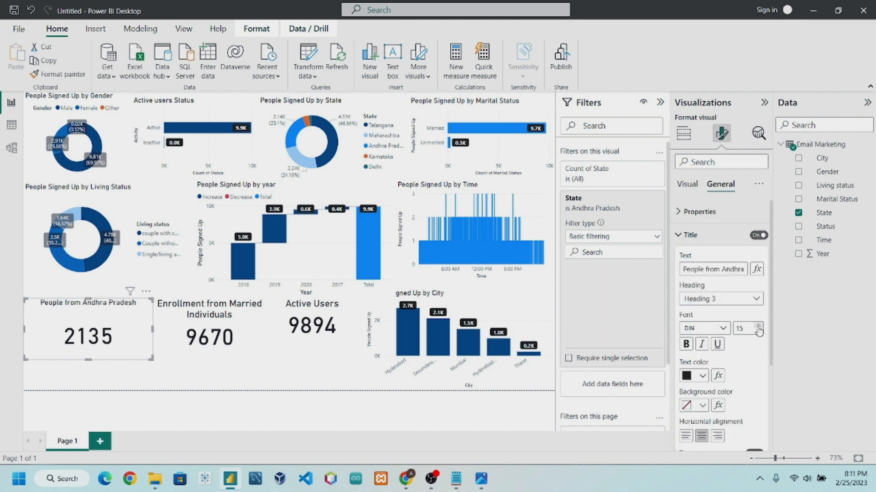
pyautogui.click(759, 325)
pyautogui.click(759, 326)
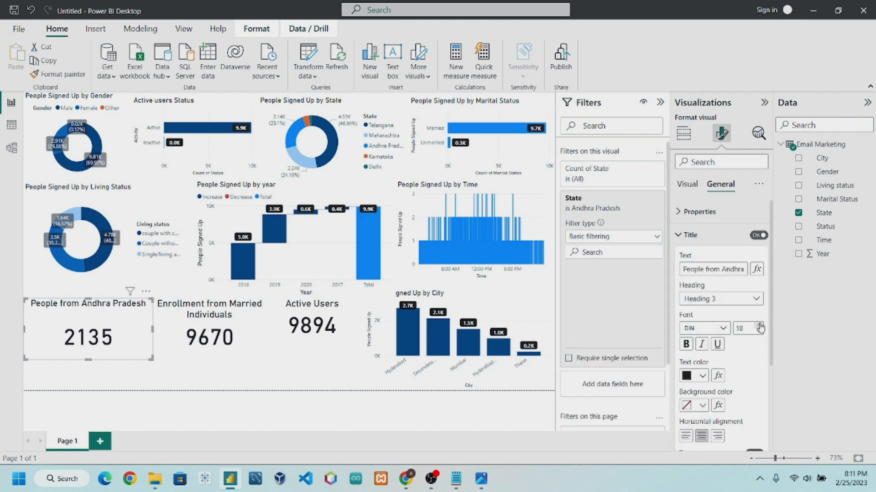
pyautogui.moveTo(152, 358); pyautogui.dragTo(143, 329)
pyautogui.click(146, 362)
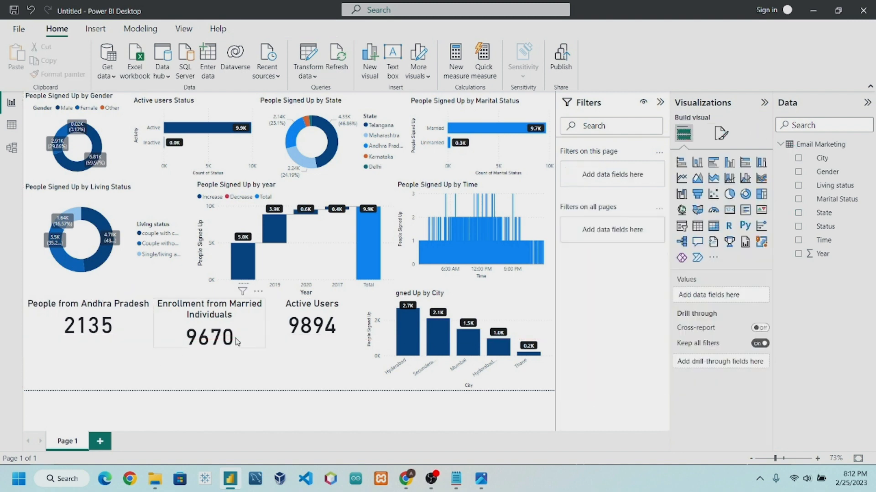
# Widen the People Signed Up by City chart slightly towards the Active Users card.
pyautogui.click(377, 318)
pyautogui.moveTo(365, 295)
pyautogui.mouseDown()
pyautogui.moveTo(347, 295)
pyautogui.moveTo(361, 296)
pyautogui.mouseUp()
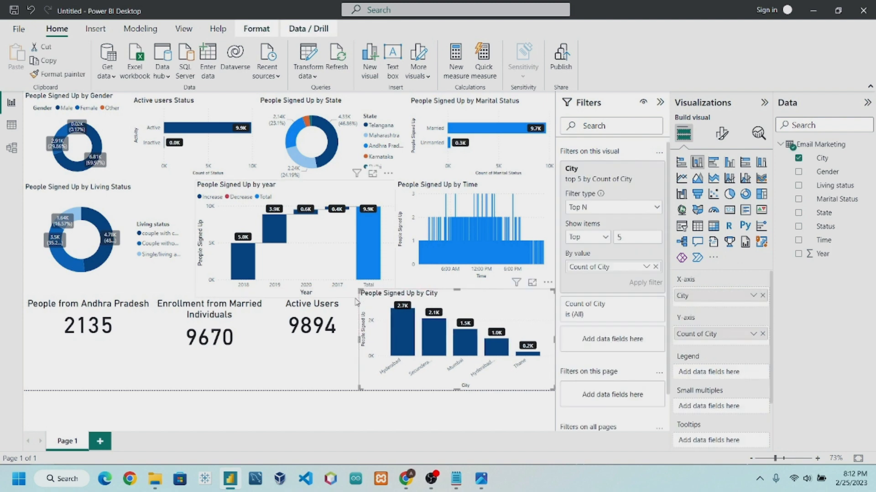
pyautogui.click(297, 365)
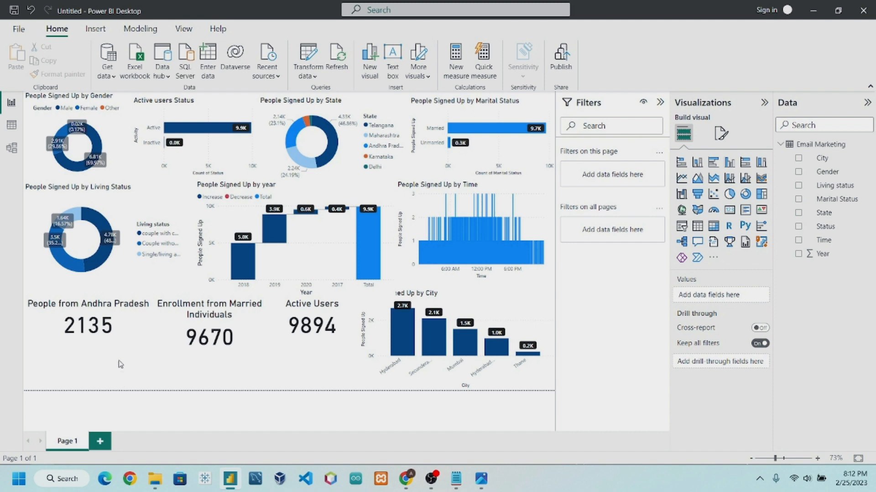
# Insert a right-pointing block arrow and size it as a low, wide banner beneath the Andhra Pradesh card.
pyautogui.click(95, 30)
pyautogui.click(417, 73)
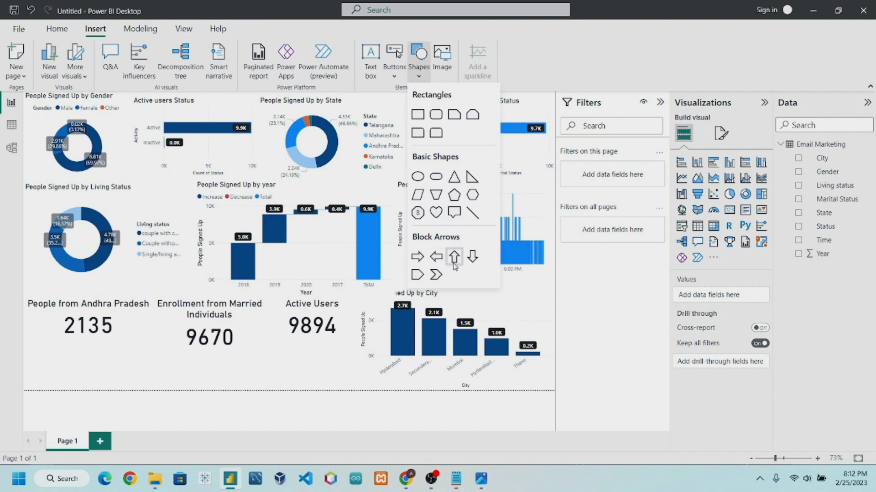
pyautogui.click(417, 257)
pyautogui.moveTo(166, 211); pyautogui.dragTo(207, 261)
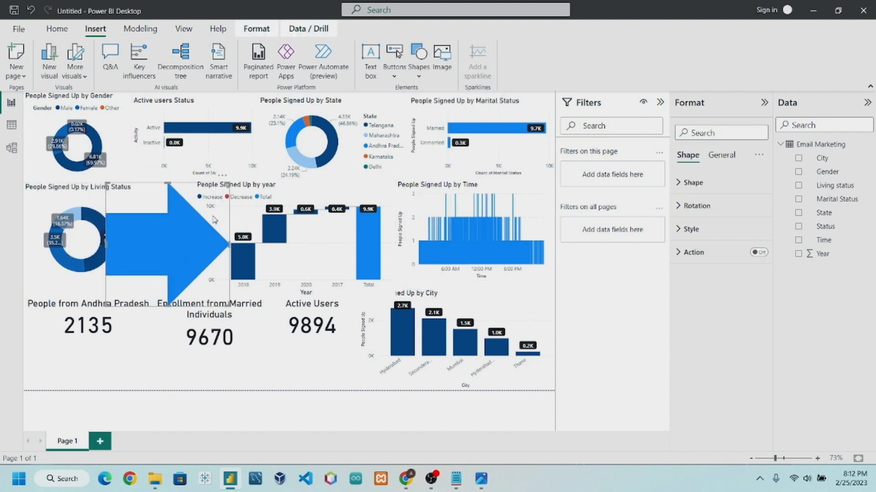
pyautogui.moveTo(231, 190); pyautogui.dragTo(175, 368)
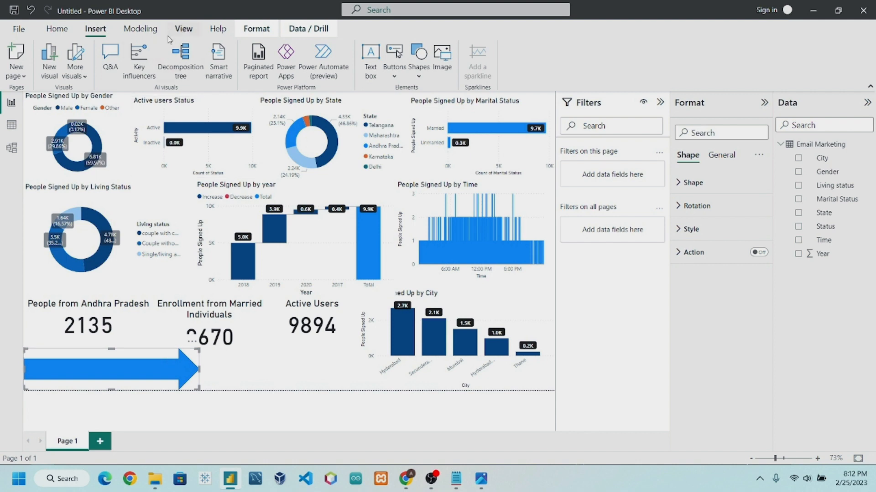
pyautogui.click(419, 75)
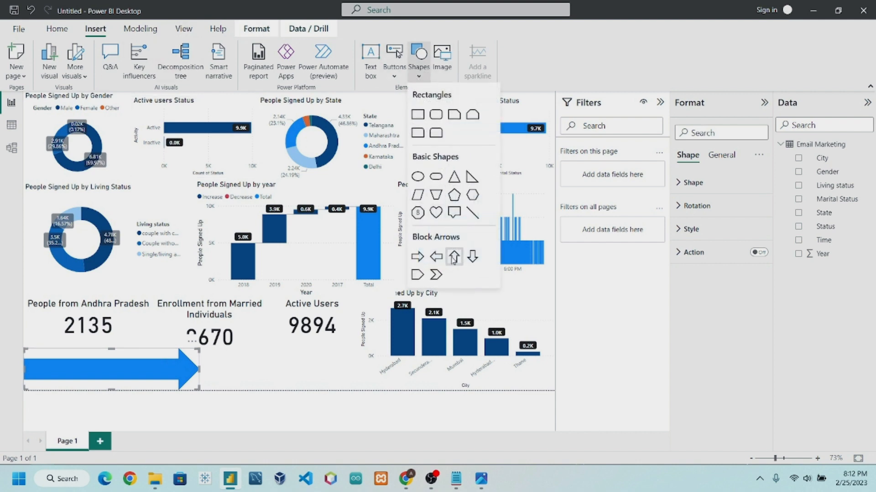
pyautogui.click(435, 274)
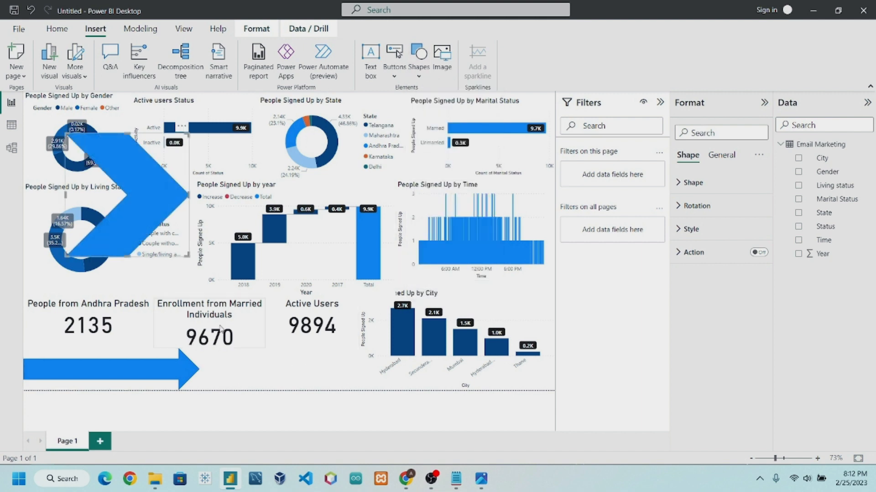
pyautogui.rightClick(176, 165)
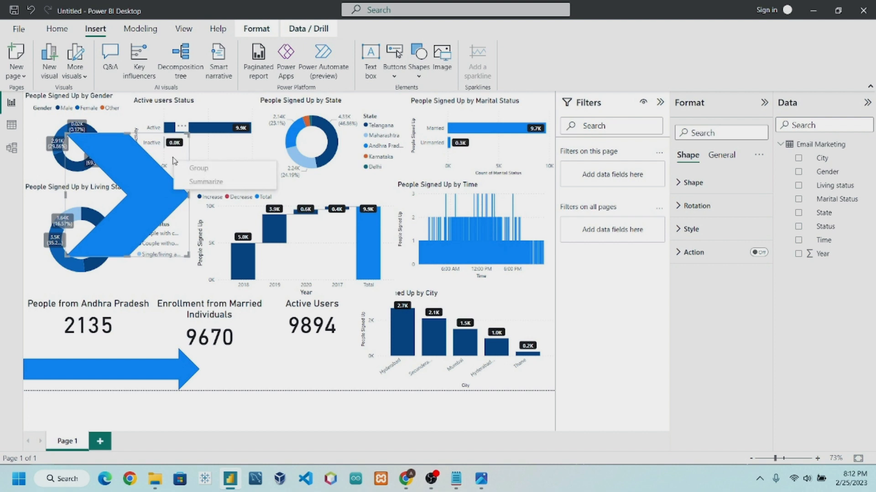
pyautogui.click(176, 133)
pyautogui.click(182, 127)
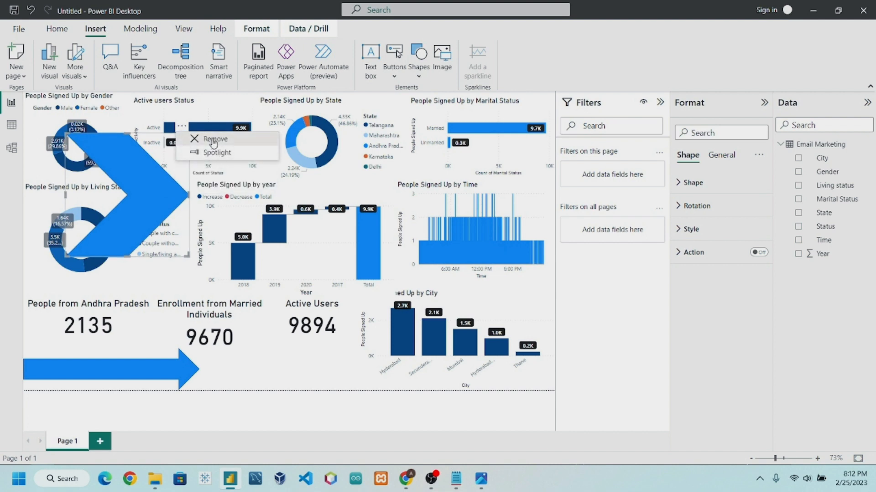
pyautogui.click(208, 139)
# Replace the block arrow with a rounded rectangle sized as a low, wide banner beneath the Andhra Pradesh card.
pyautogui.click(412, 72)
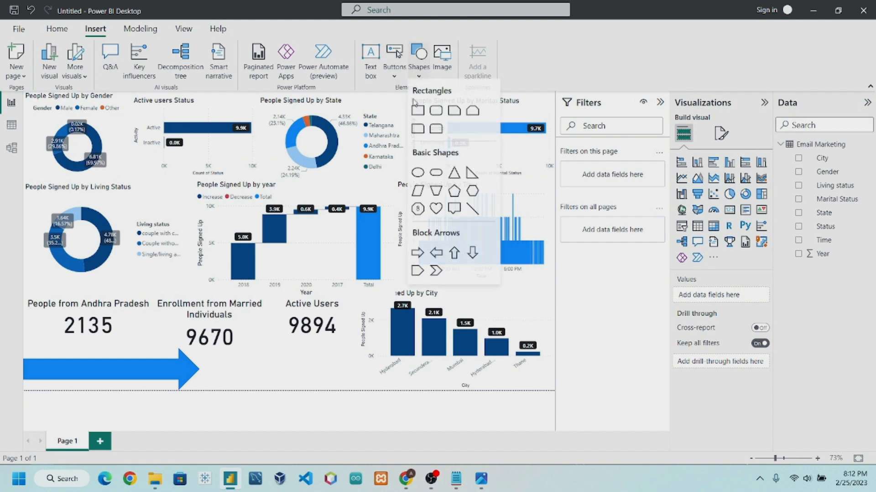
pyautogui.click(436, 117)
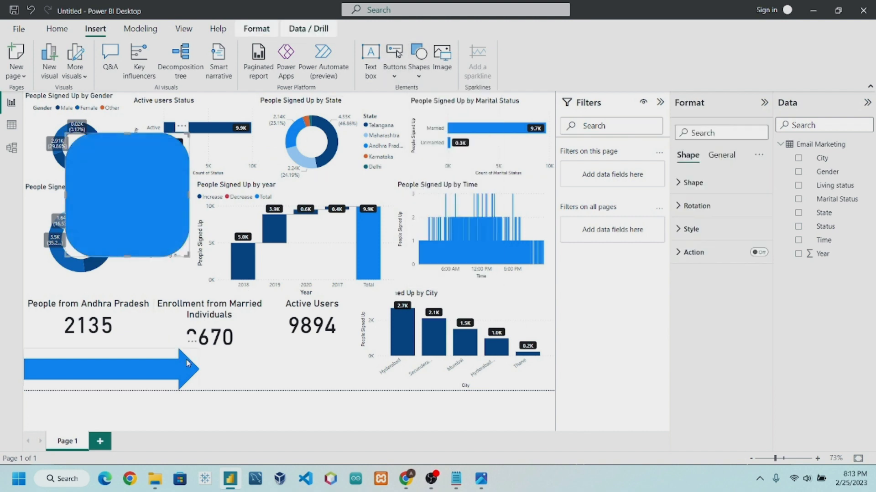
pyautogui.rightClick(187, 349)
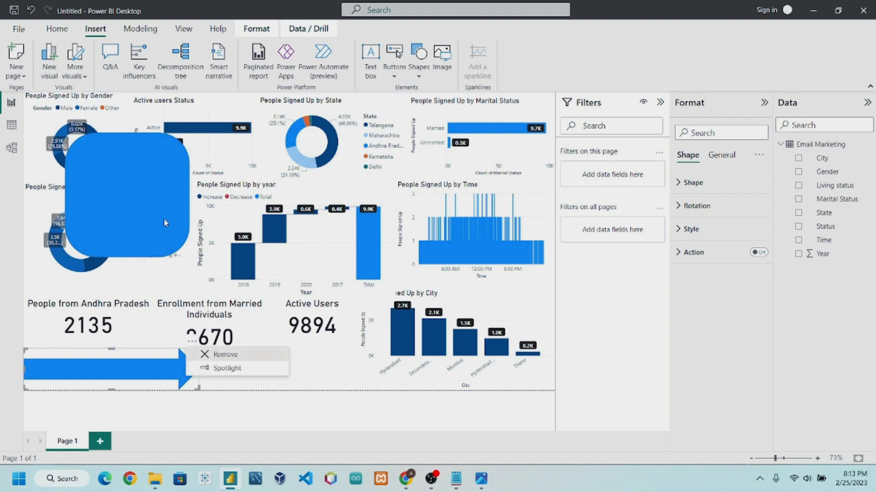
pyautogui.click(181, 246)
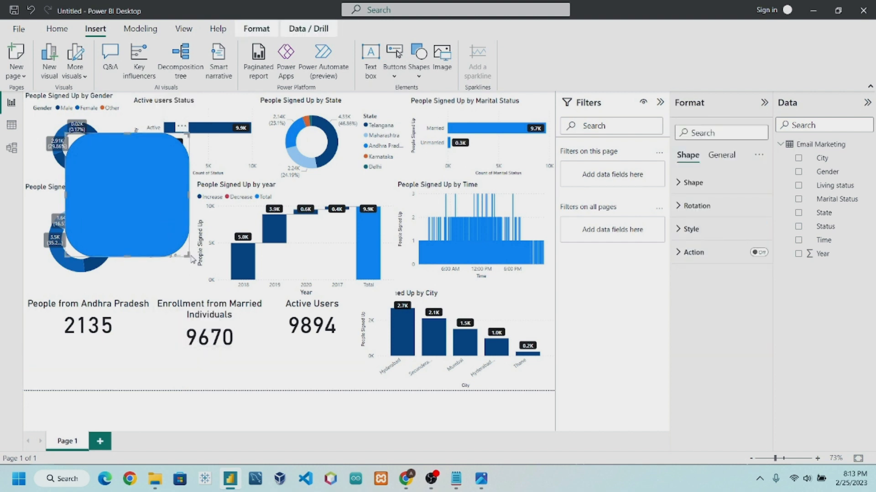
pyautogui.moveTo(188, 257); pyautogui.dragTo(180, 382)
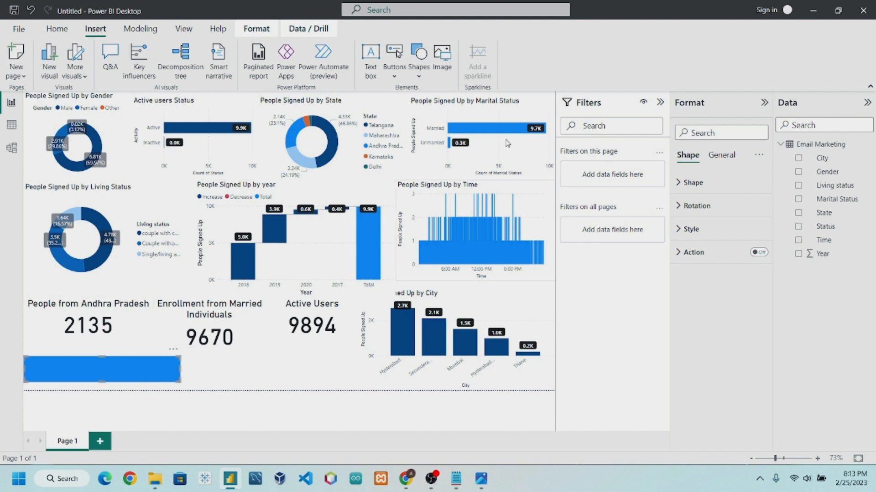
# Fill the banner rectangle with the medium-dark blue from the recent colors.
pyautogui.click(722, 154)
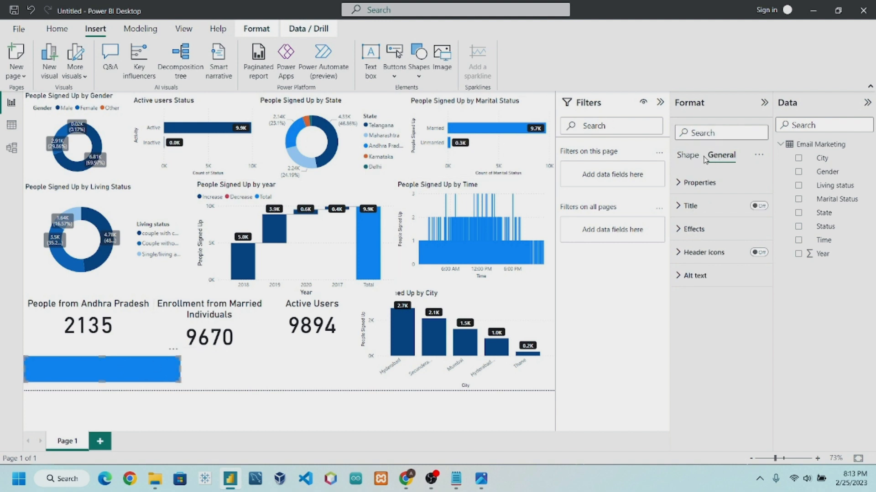
pyautogui.click(687, 155)
pyautogui.click(691, 229)
pyautogui.scroll(-2, 692, 286)
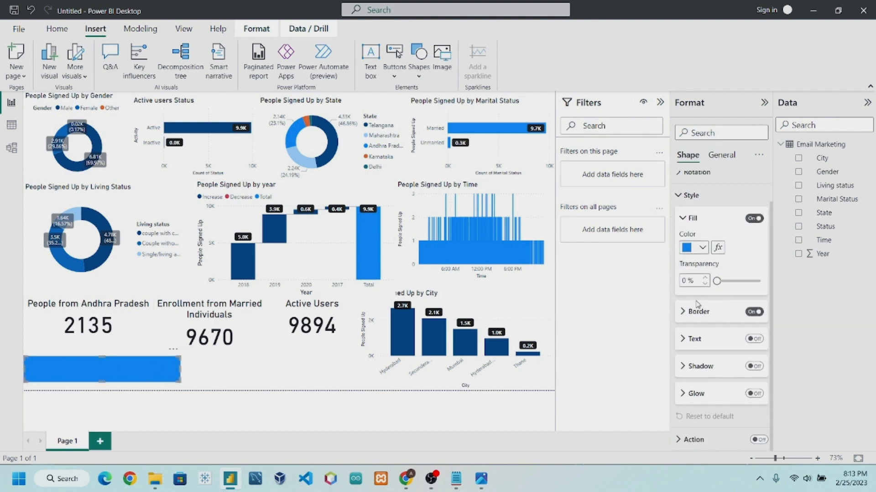
pyautogui.click(697, 252)
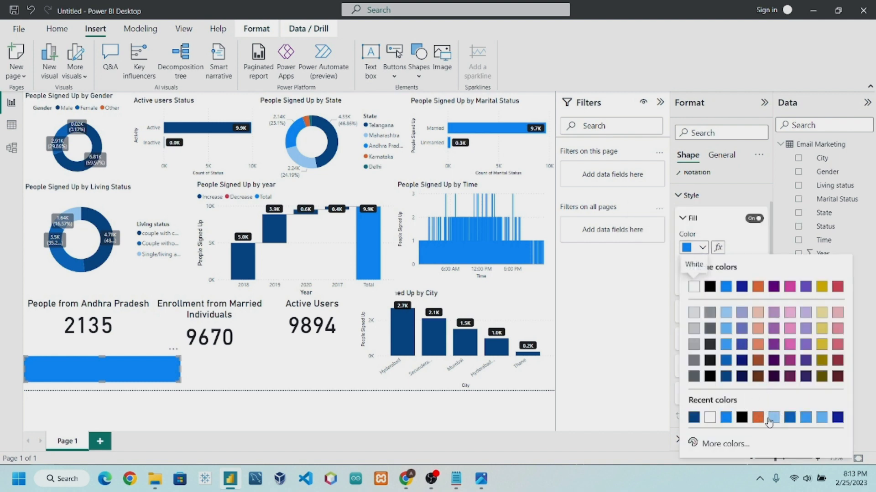
pyautogui.click(789, 417)
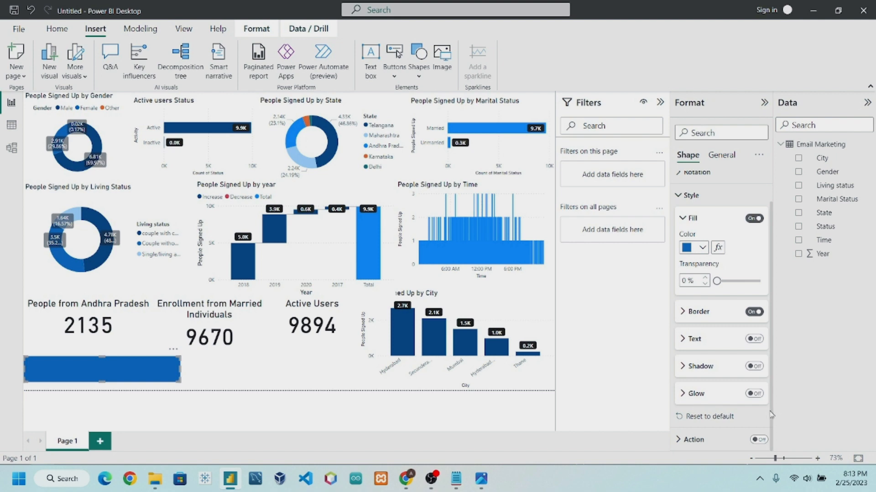
# Try the darkest blue as the banner's fill, and return to the medium-dark blue.
pyautogui.click(701, 249)
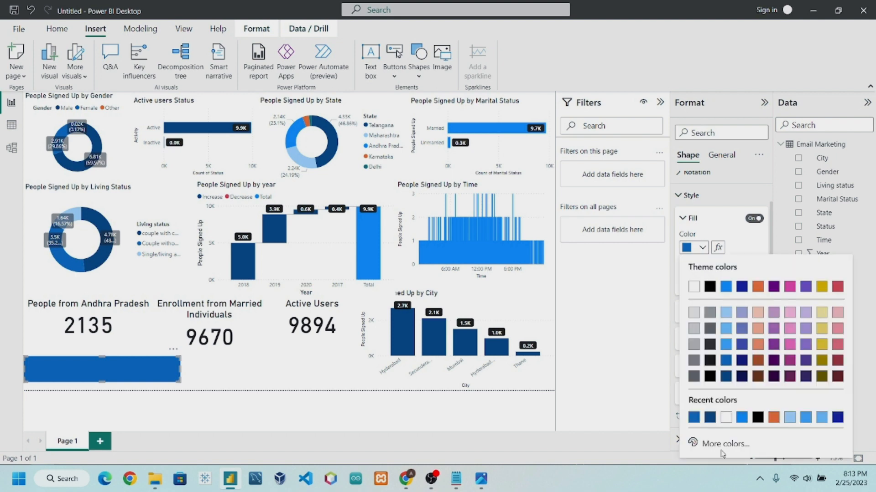
pyautogui.click(710, 418)
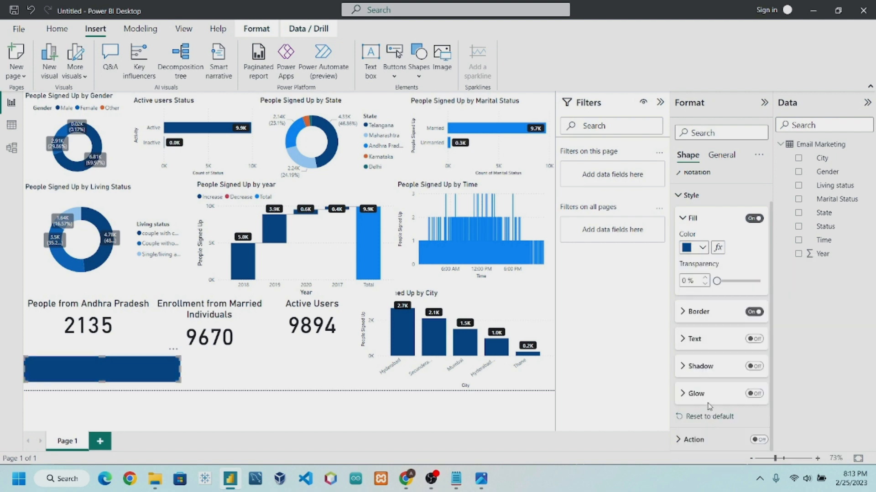
pyautogui.click(702, 248)
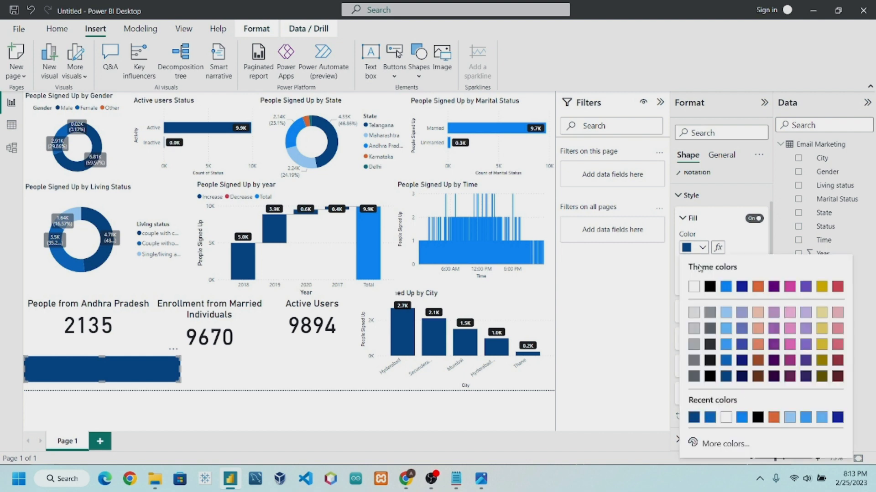
pyautogui.click(712, 418)
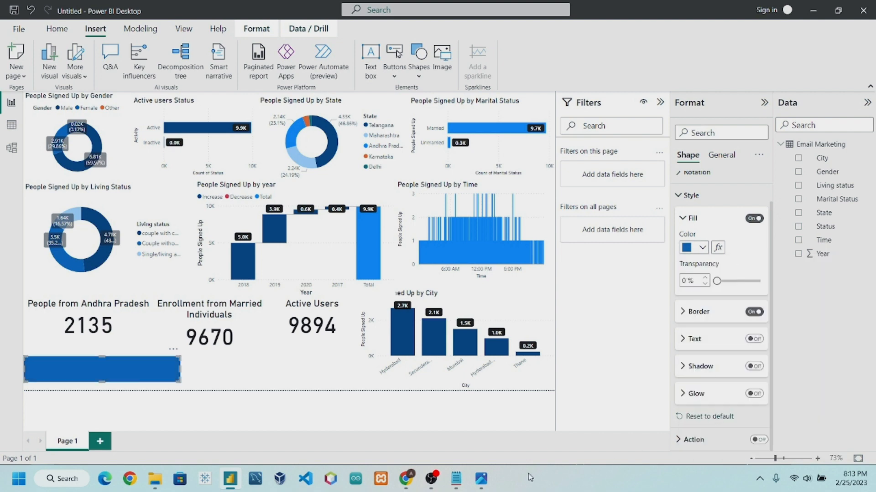
# Check the banner in the reference image, and turn on the rectangle's text reading "Email Marketing Analysis".
pyautogui.click(481, 479)
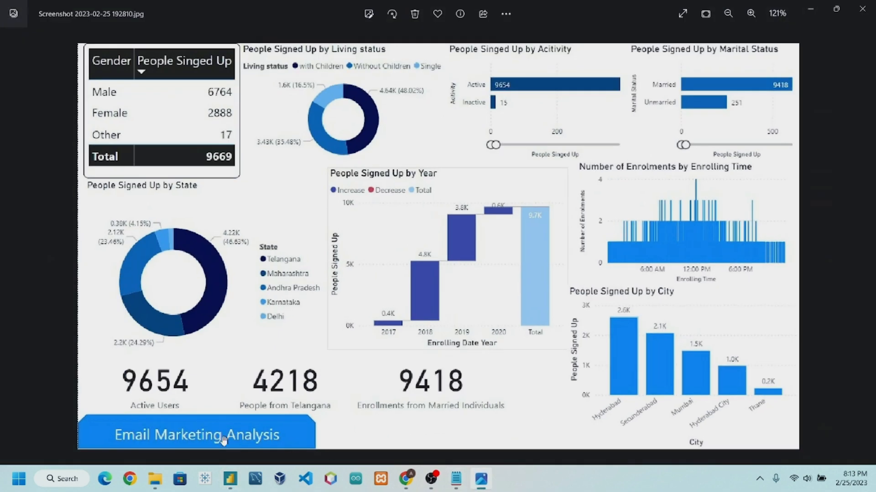
pyautogui.click(486, 485)
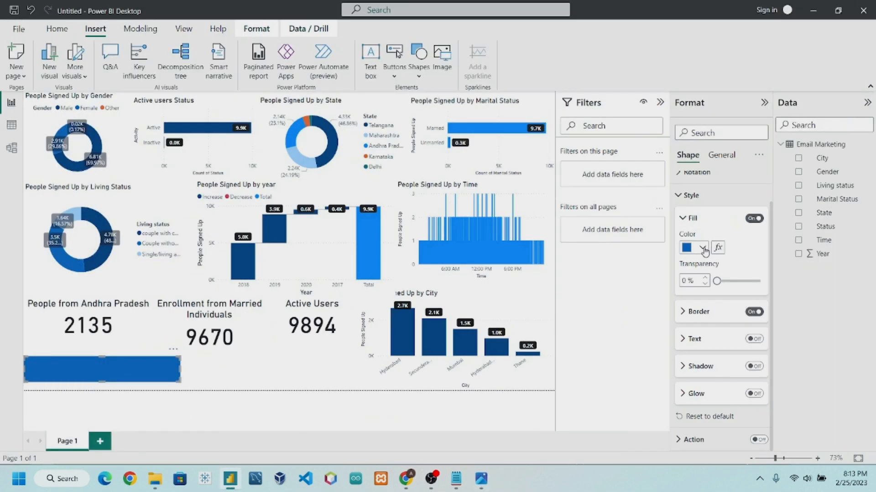
pyautogui.click(717, 341)
pyautogui.click(755, 342)
pyautogui.click(755, 340)
pyautogui.click(712, 341)
pyautogui.scroll(-1, 714, 342)
pyautogui.click(717, 327)
pyautogui.write('F')
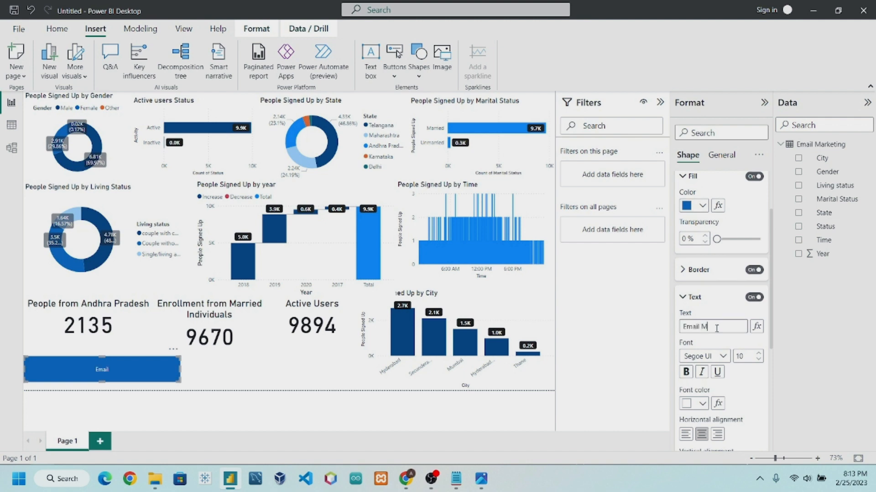
pyautogui.write('mail Marketing Analysis')
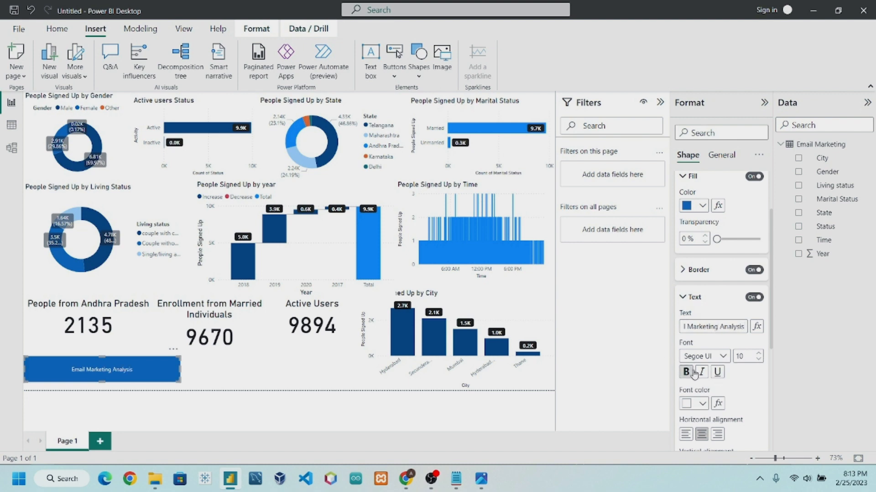
# Set the font size of the banner text to 19.
pyautogui.scroll(-2, 691, 360)
pyautogui.click(758, 271)
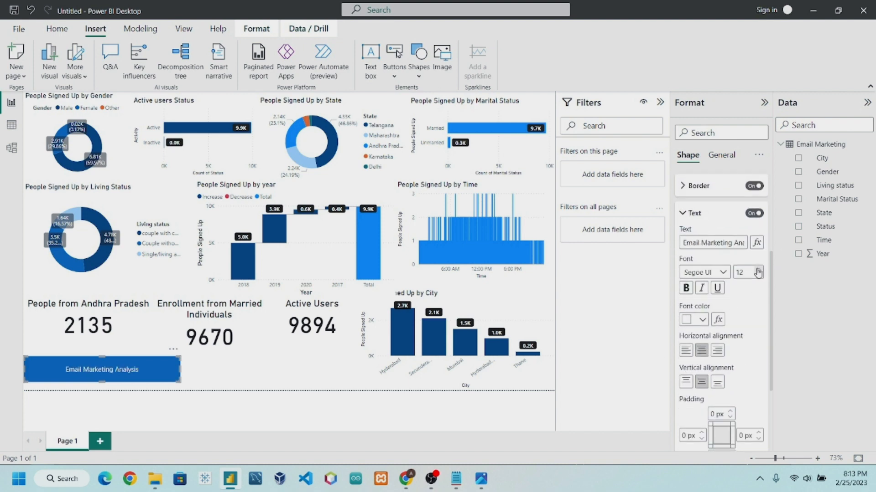
pyautogui.click(758, 271)
pyautogui.click(758, 270)
pyautogui.click(758, 271)
pyautogui.click(758, 271)
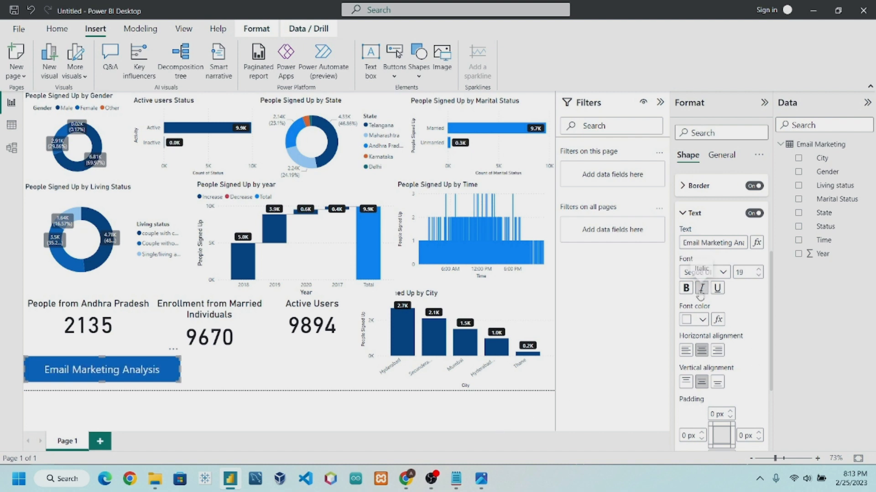
# Change the font of the banner text to Segoe UI Semibold.
pyautogui.scroll(-1, 716, 351)
pyautogui.scroll(1, 713, 277)
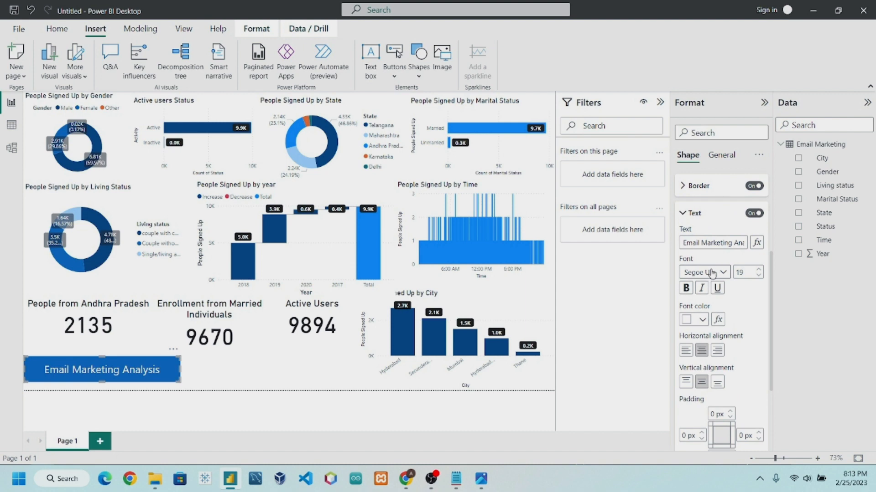
pyautogui.click(711, 273)
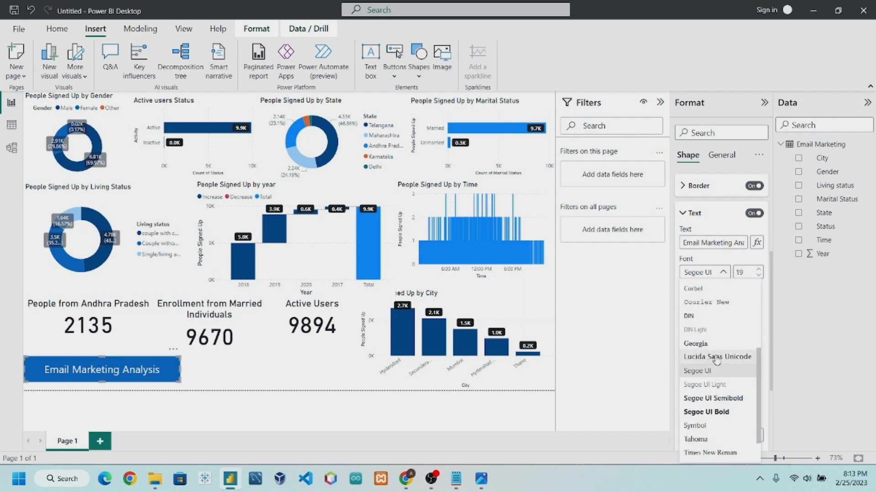
pyautogui.scroll(-2, 712, 392)
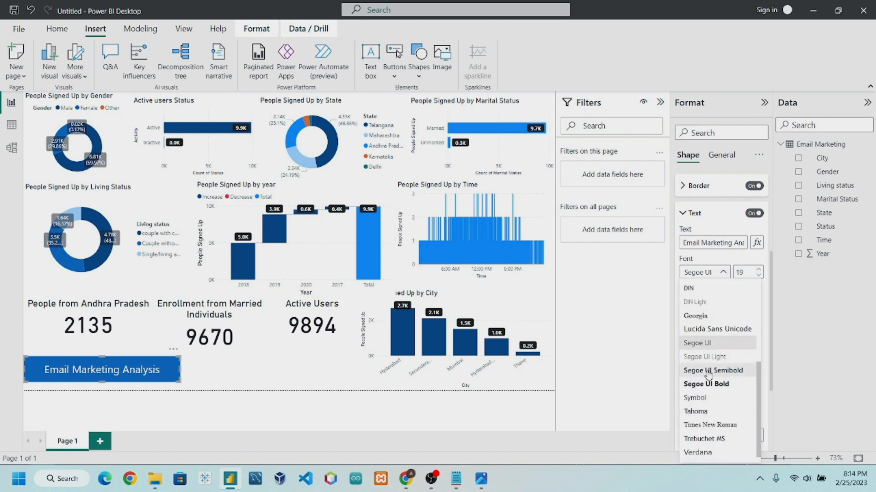
pyautogui.click(708, 371)
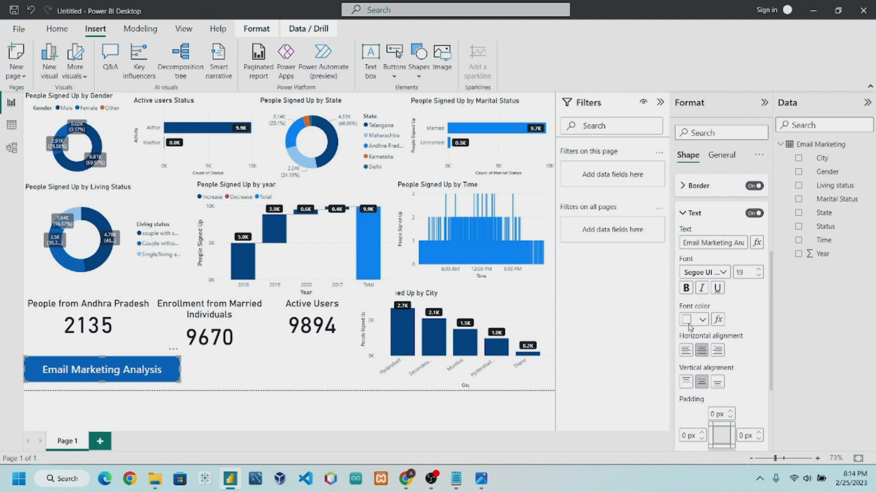
# Try Times New Roman as the banner text's font, and return to Segoe UI Semibold.
pyautogui.click(707, 272)
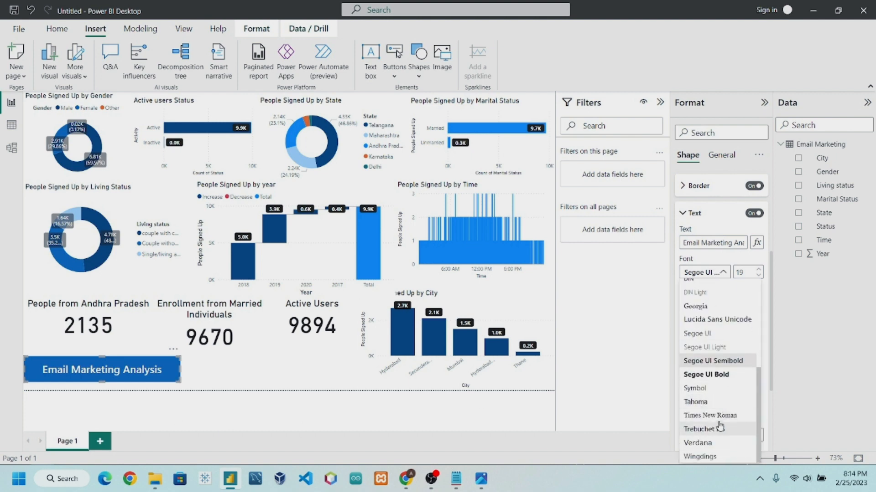
pyautogui.click(719, 415)
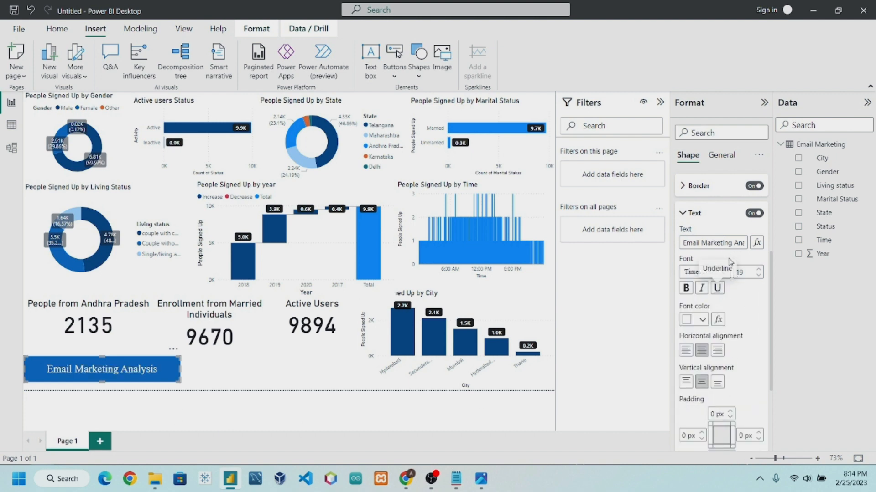
pyautogui.click(714, 272)
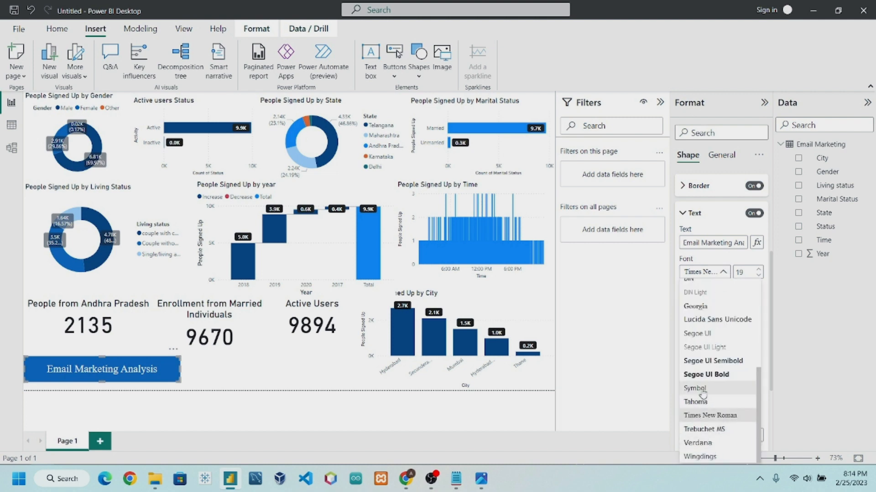
pyautogui.click(714, 361)
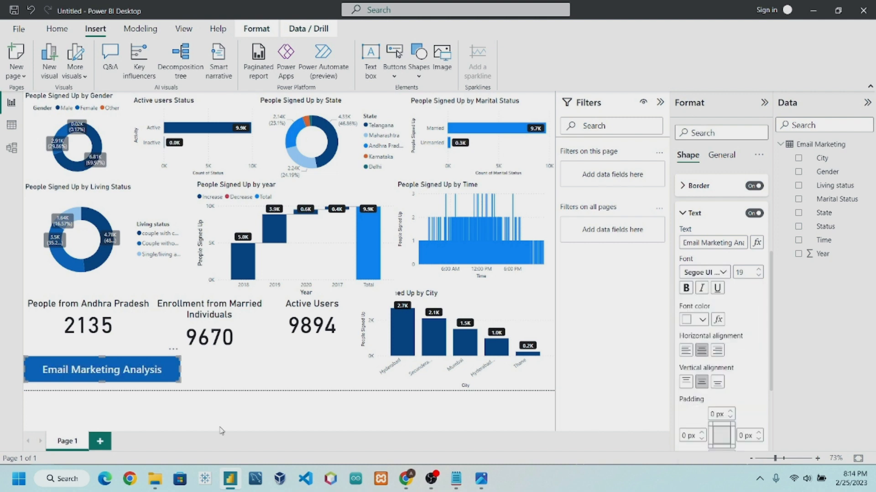
# Stretch the banner down to the page's lower edge, and compare the dashboard with the reference image.
pyautogui.moveTo(181, 381); pyautogui.dragTo(180, 391)
pyautogui.click(267, 377)
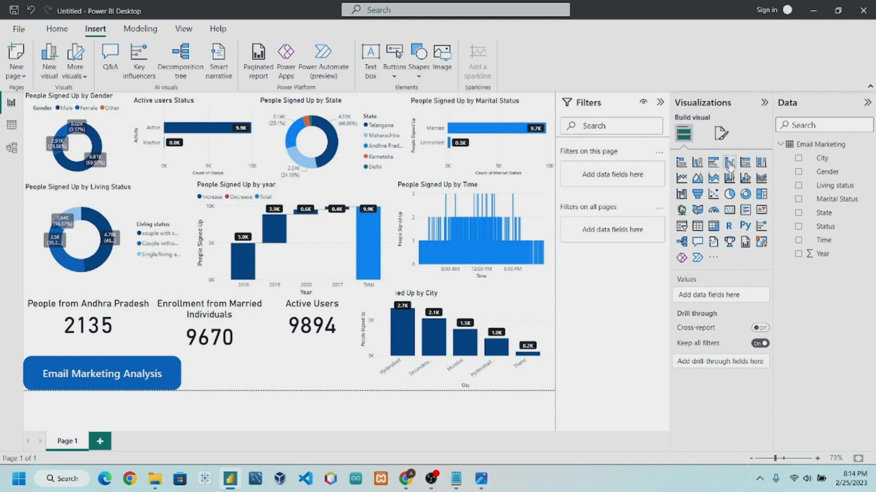
pyautogui.click(481, 479)
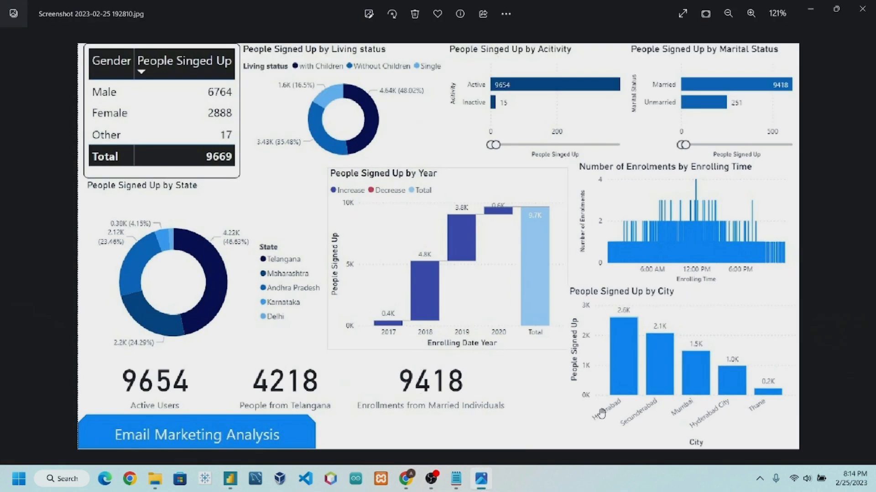
pyautogui.click(491, 482)
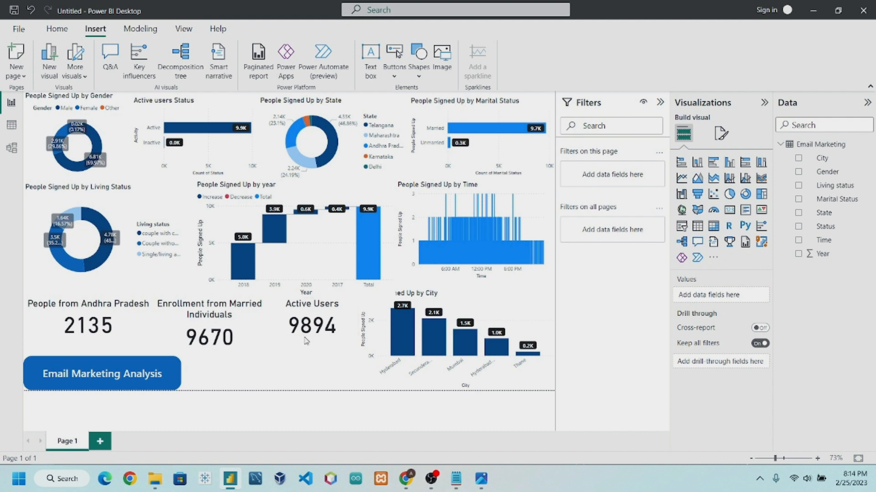
# Insert a new card visual with the Gender field as its value.
pyautogui.click(347, 335)
pyautogui.click(345, 362)
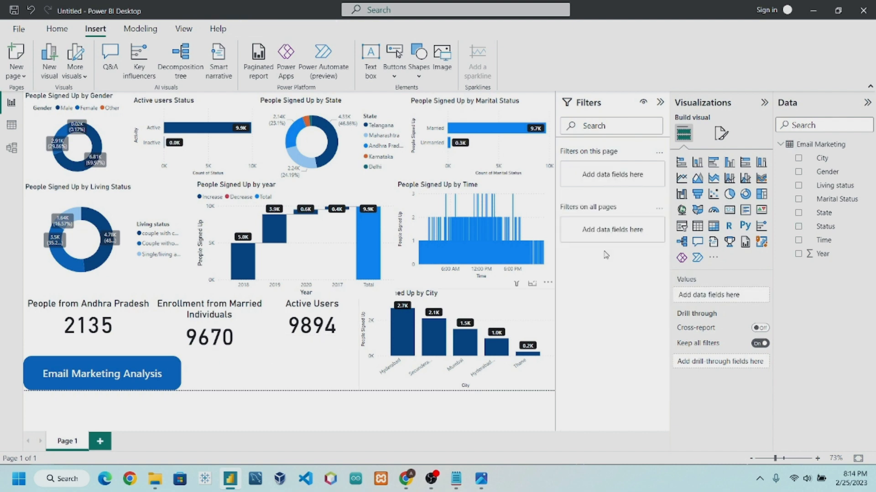
pyautogui.click(729, 210)
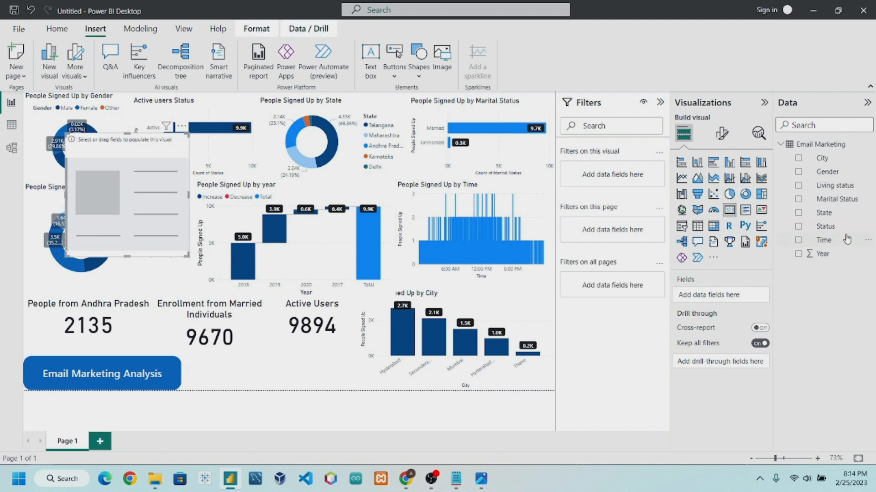
pyautogui.moveTo(825, 173); pyautogui.dragTo(713, 297)
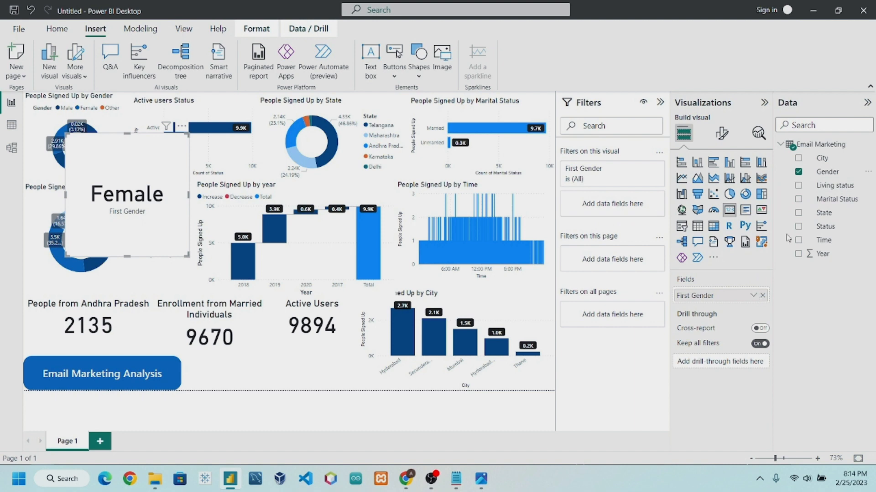
# Filter the Gender card to Male only, and summarize its field as a count.
pyautogui.moveTo(826, 173); pyautogui.dragTo(615, 204)
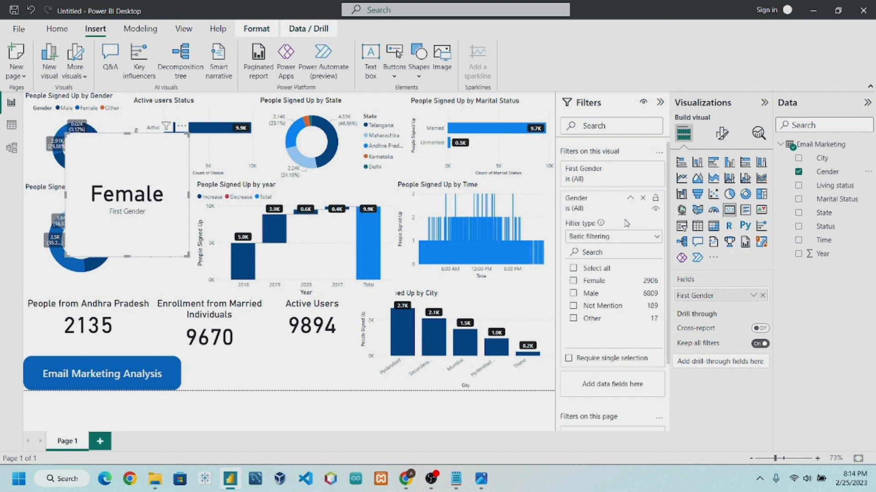
pyautogui.click(574, 269)
pyautogui.click(573, 307)
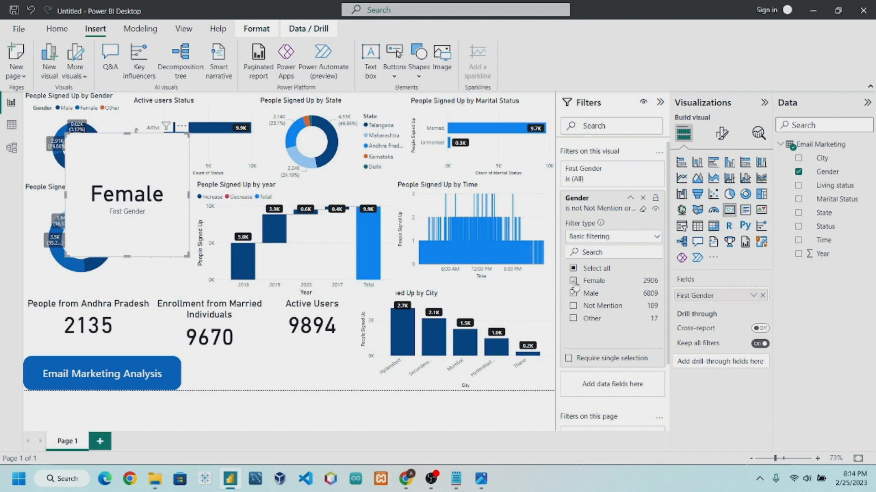
pyautogui.click(573, 281)
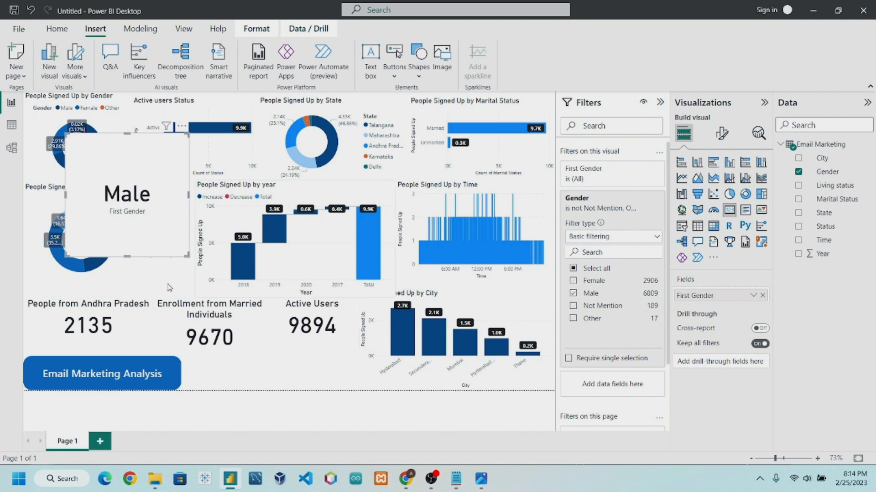
pyautogui.click(753, 296)
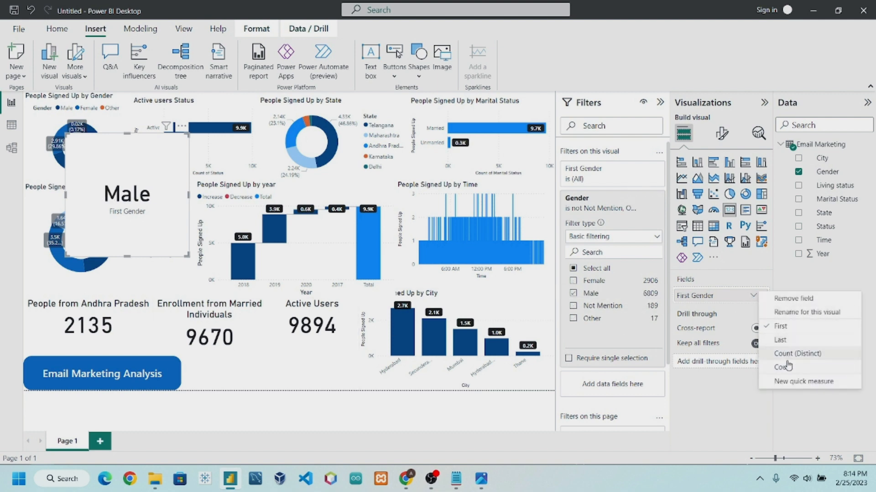
pyautogui.click(771, 362)
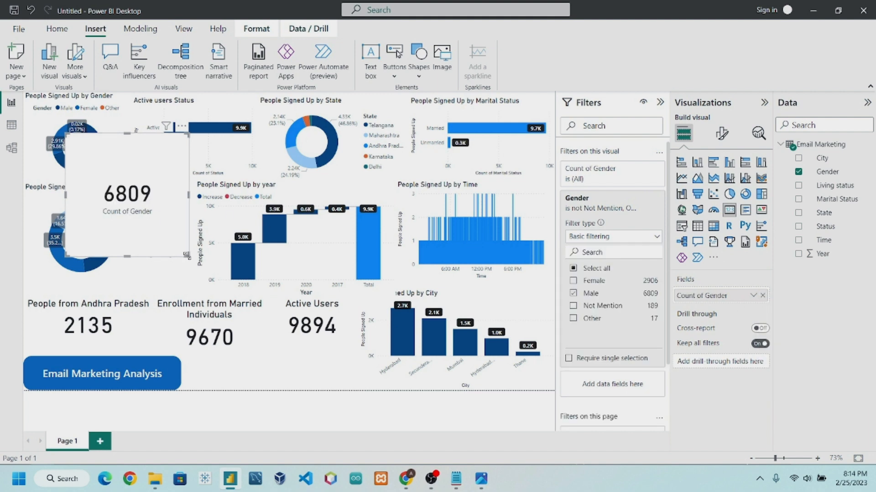
# Shrink the male count card, place it below the Active Users card, and hide its category label.
pyautogui.moveTo(186, 255); pyautogui.dragTo(324, 377)
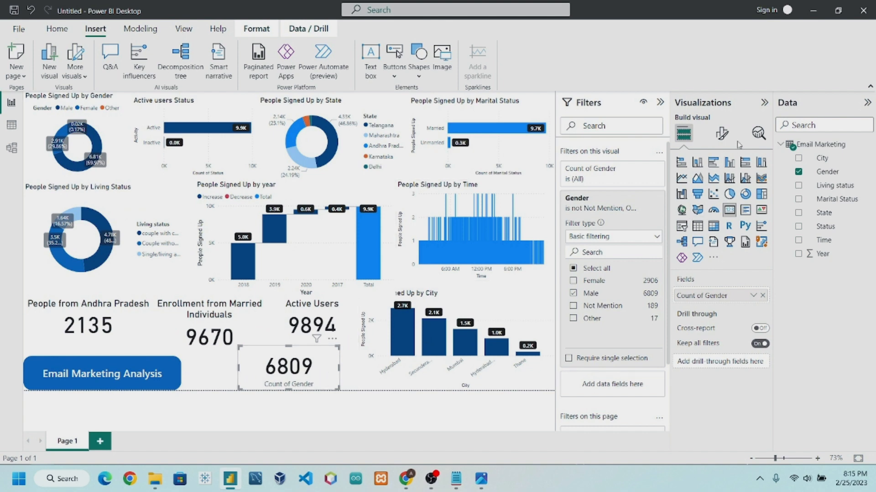
pyautogui.click(721, 133)
pyautogui.click(729, 195)
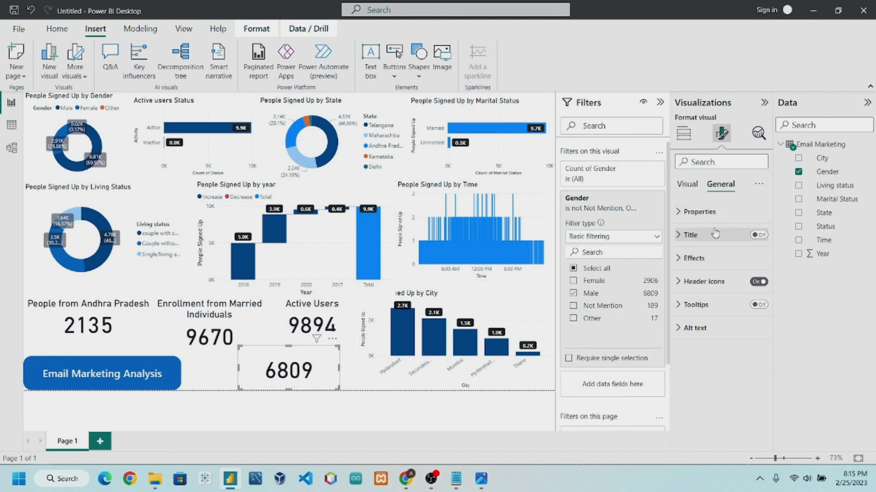
# Turn on the card's title as "Male Users", centered with font size 19.
pyautogui.click(713, 235)
pyautogui.click(758, 236)
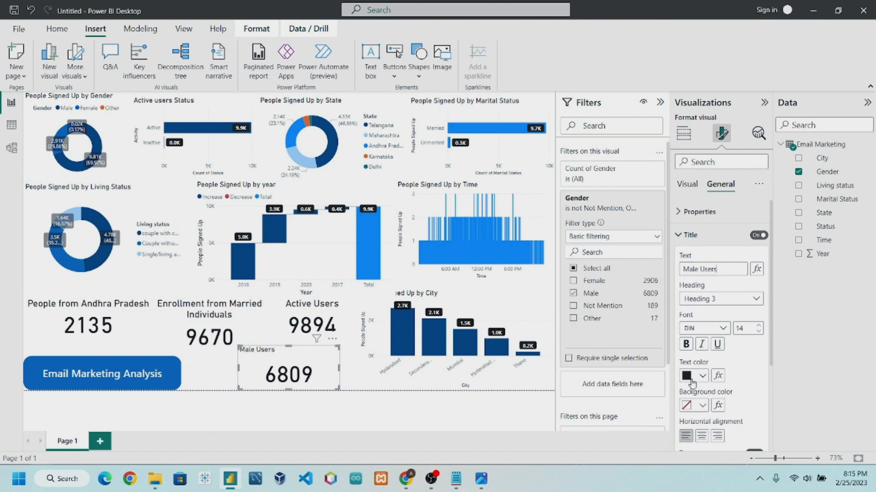
pyautogui.click(701, 436)
pyautogui.click(759, 325)
pyautogui.click(759, 325)
pyautogui.click(759, 326)
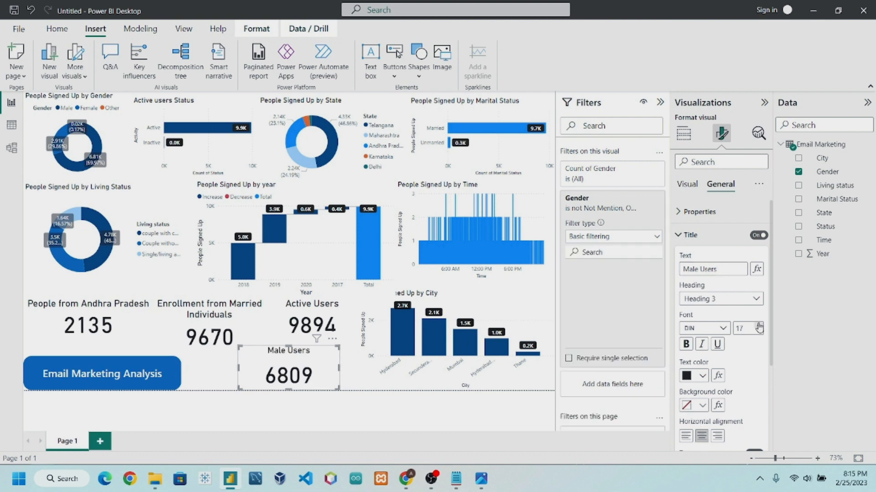
pyautogui.click(759, 326)
pyautogui.click(758, 325)
# Align the Male Users card directly beneath the Active Users card.
pyautogui.moveTo(322, 374); pyautogui.dragTo(336, 371)
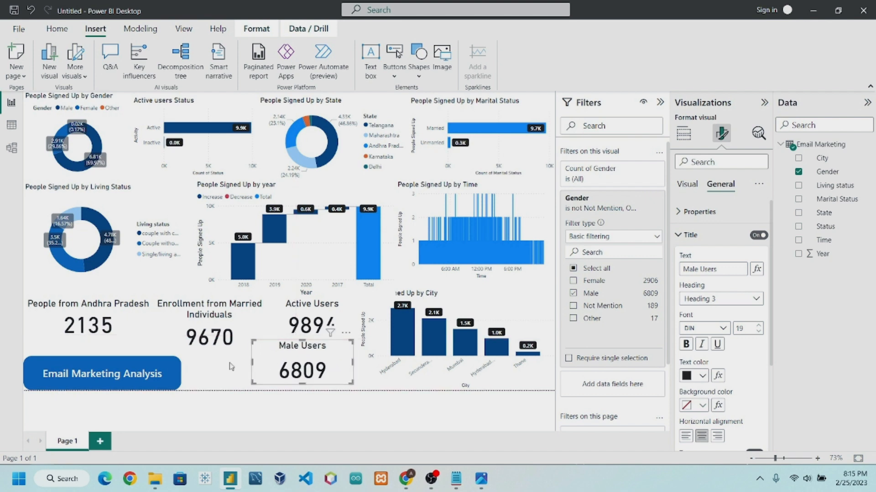
pyautogui.click(230, 367)
pyautogui.click(336, 370)
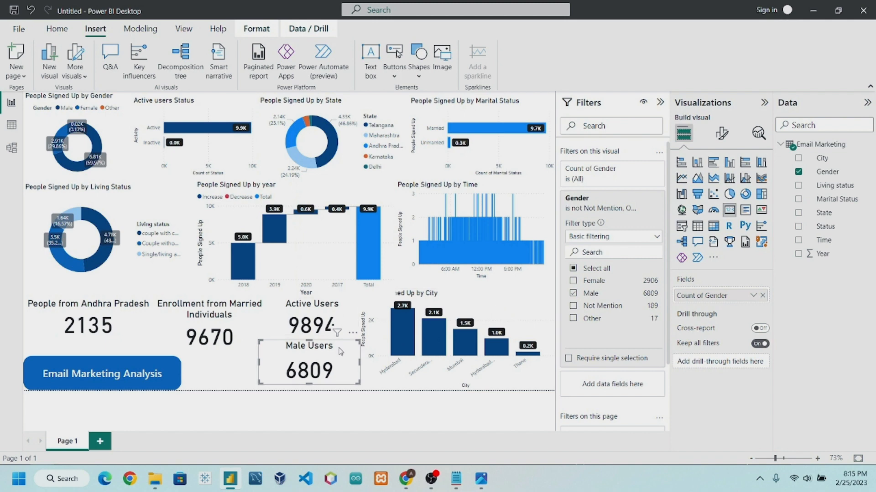
pyautogui.moveTo(355, 353); pyautogui.dragTo(350, 349)
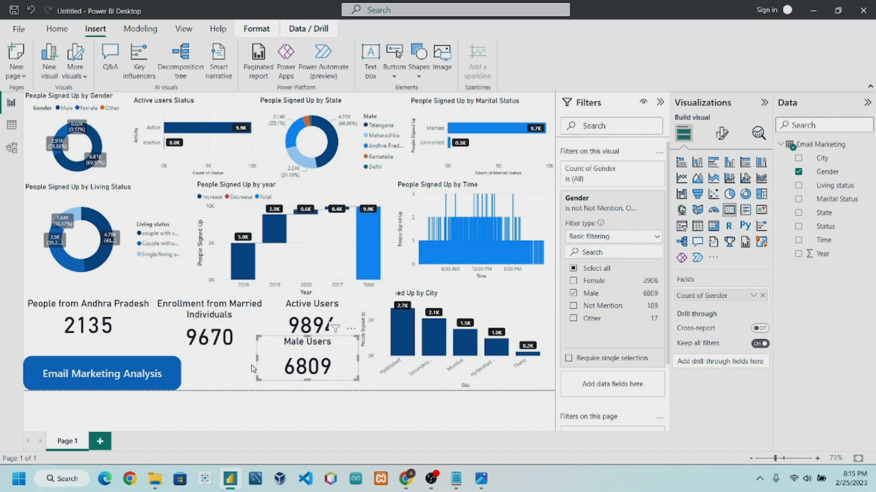
pyautogui.click(251, 368)
pyautogui.click(249, 339)
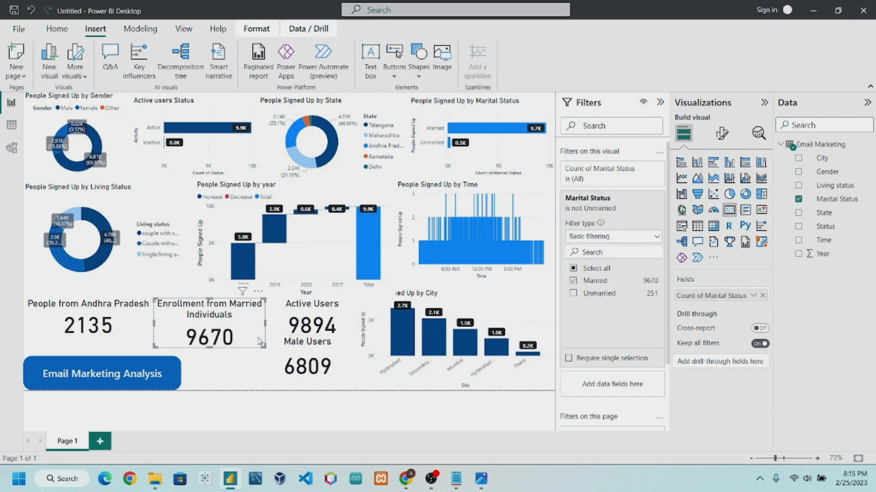
# Insert another card visual showing the count of the Gender field.
pyautogui.click(248, 372)
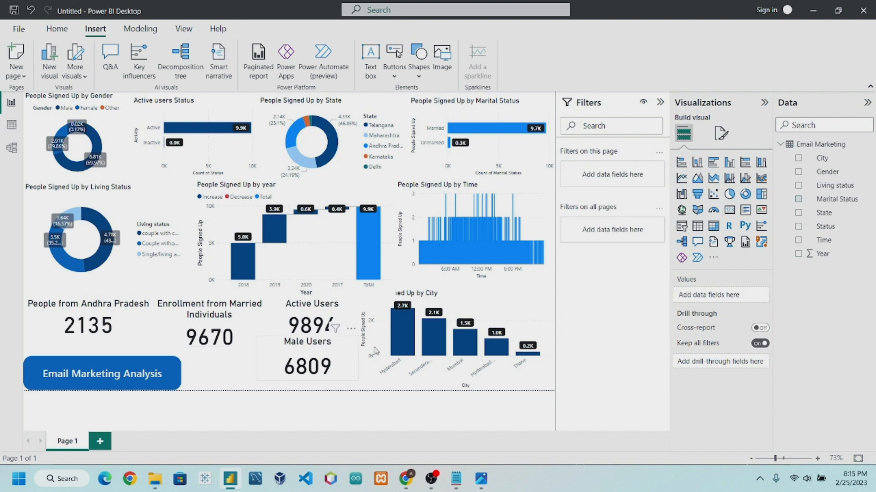
pyautogui.click(729, 211)
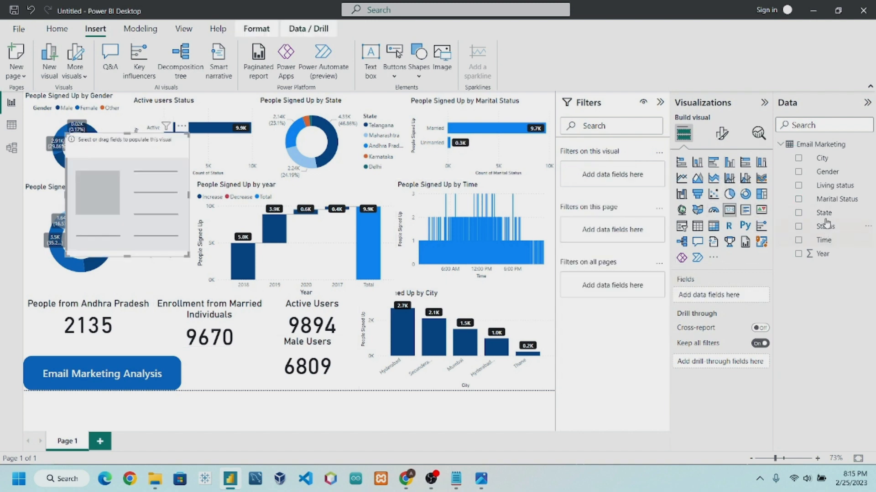
pyautogui.moveTo(810, 207); pyautogui.dragTo(721, 295)
pyautogui.click(753, 295)
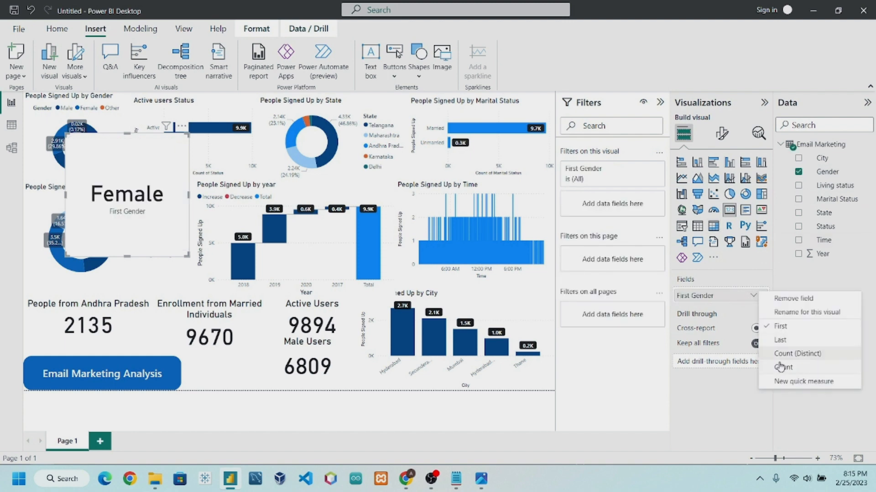
pyautogui.click(784, 368)
# Add a Gender filter to the new card, keeping only Female.
pyautogui.click(628, 209)
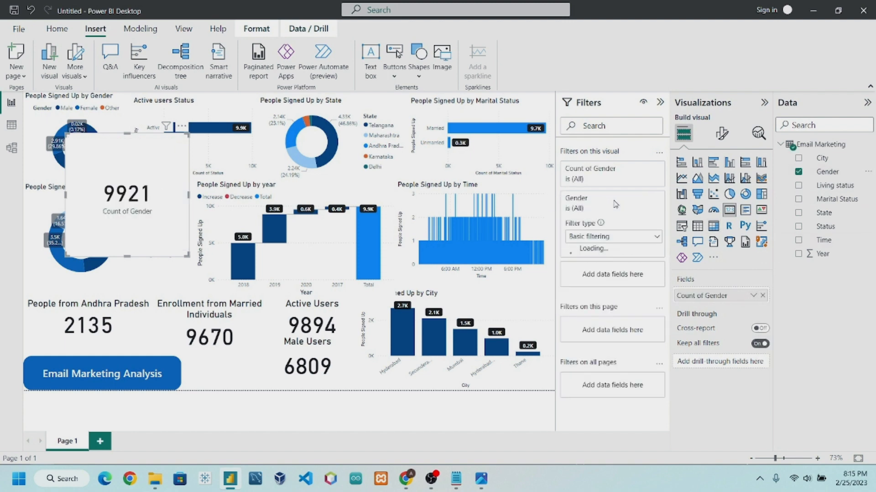
pyautogui.click(574, 268)
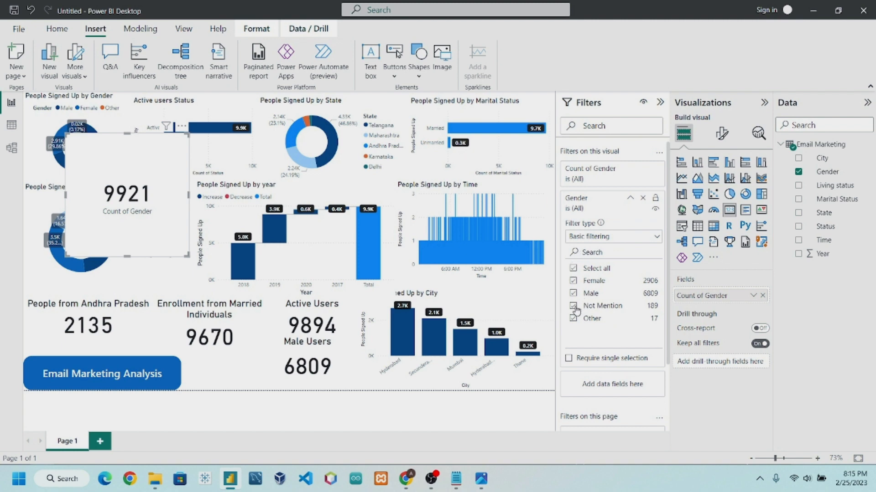
pyautogui.click(573, 306)
pyautogui.click(573, 293)
pyautogui.click(573, 318)
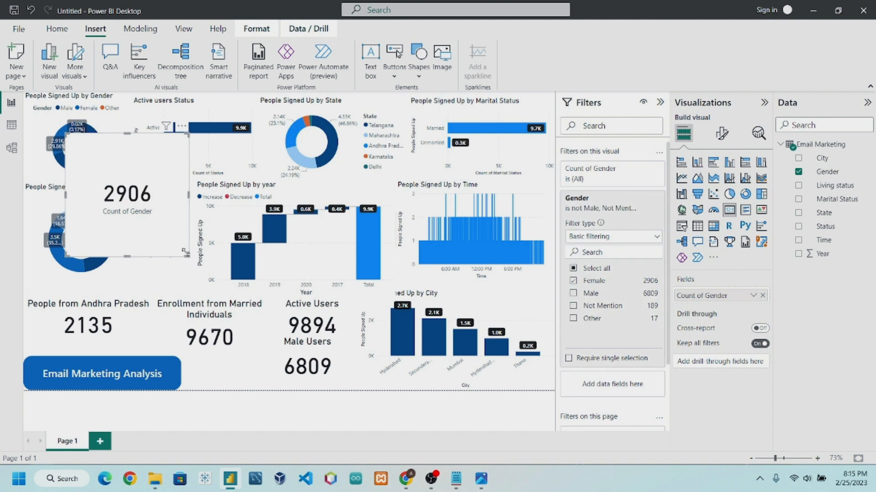
# Shrink the female count card and move it over the Male Users card, below Active Users.
pyautogui.moveTo(184, 253); pyautogui.dragTo(266, 376)
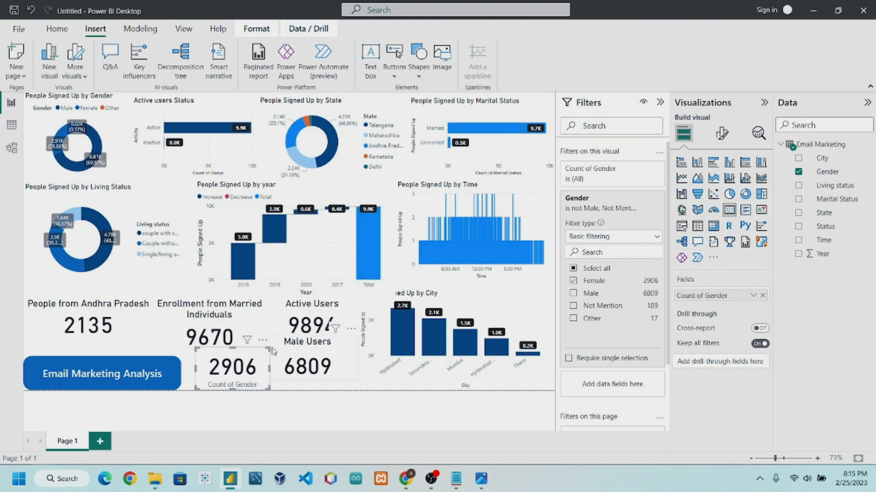
pyautogui.moveTo(259, 365); pyautogui.dragTo(349, 368)
pyautogui.click(143, 346)
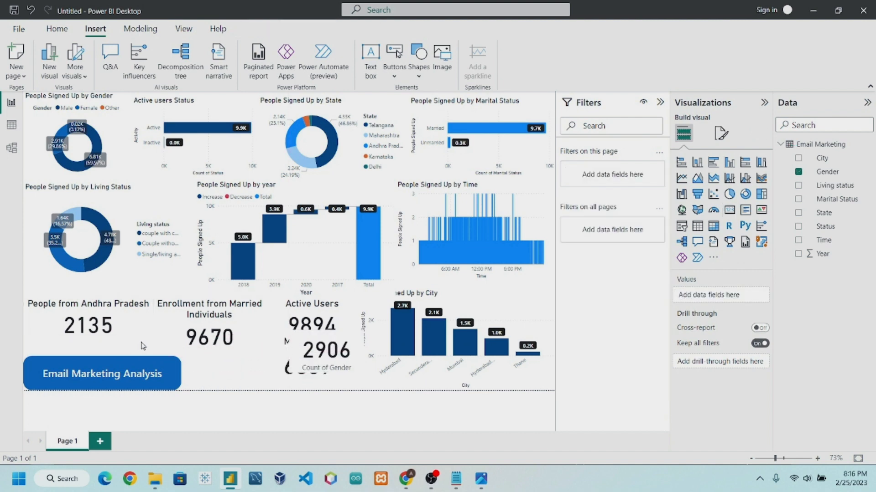
# Move the female count card beneath the Enrollment from Married Individuals card and reposition Male Users beside it, under Active Users.
pyautogui.click(263, 345)
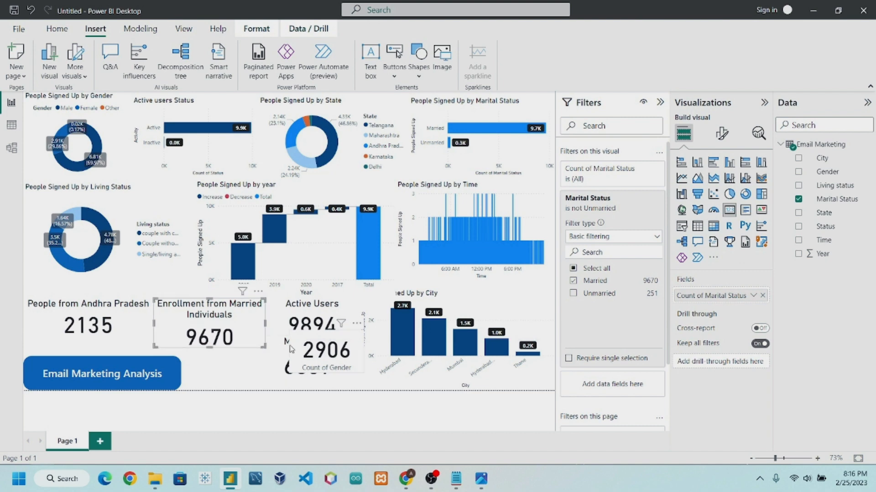
pyautogui.moveTo(290, 349); pyautogui.dragTo(221, 373)
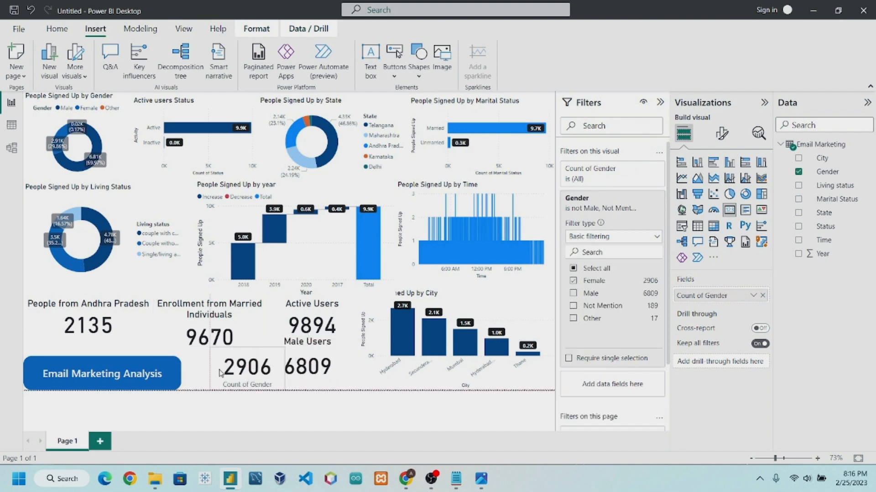
pyautogui.moveTo(337, 370); pyautogui.dragTo(369, 393)
pyautogui.click(383, 365)
pyautogui.click(348, 366)
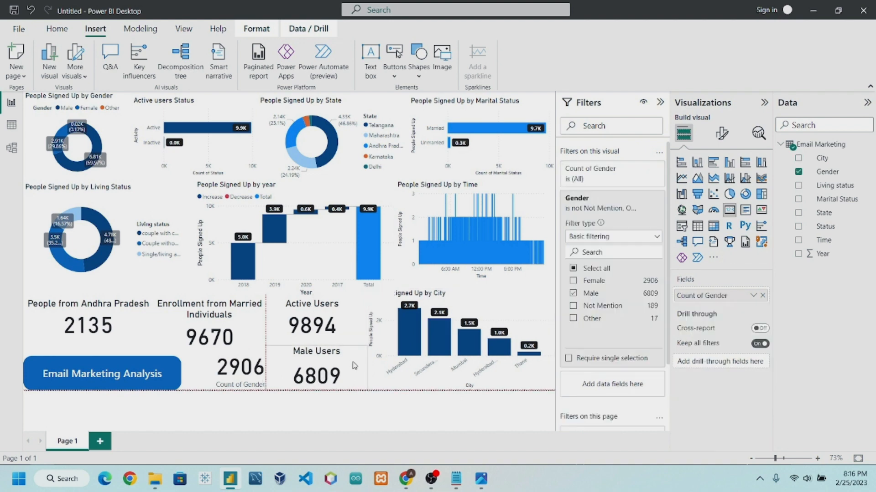
pyautogui.click(248, 363)
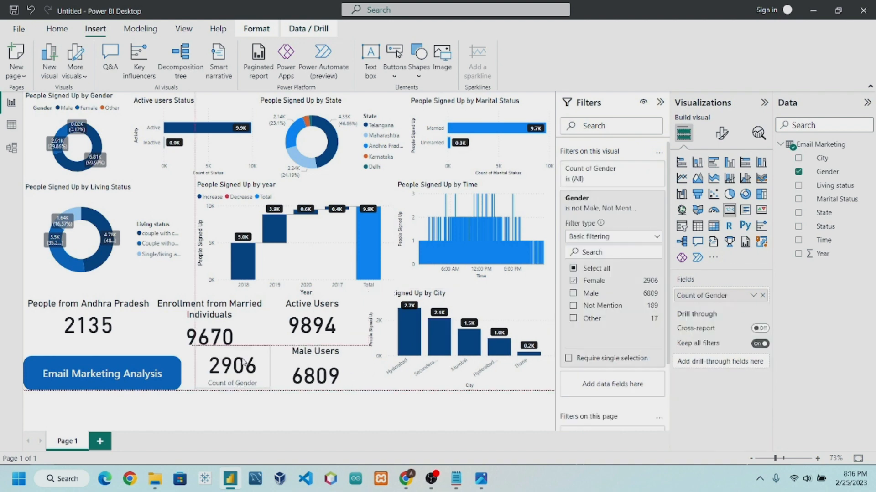
# Nudge the Enrollment from Married Individuals, People from Andhra Pradesh and Active Users cards slightly upward.
pyautogui.click(248, 326)
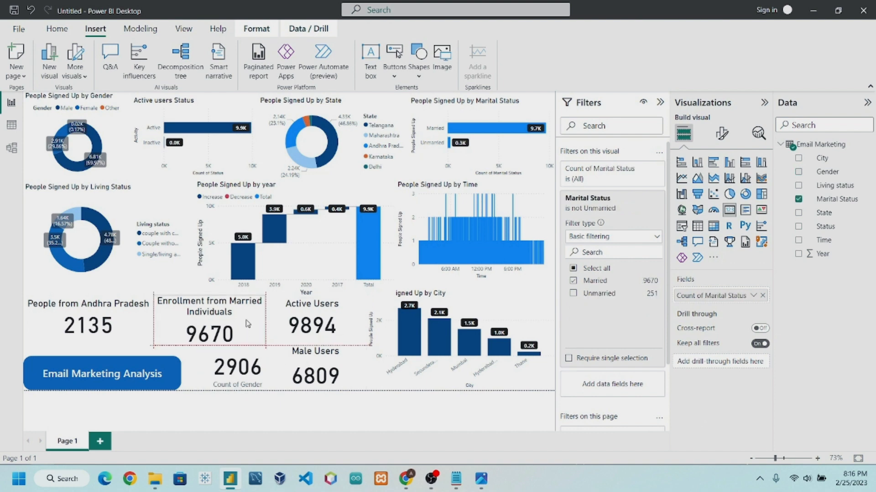
pyautogui.click(128, 308)
pyautogui.click(164, 286)
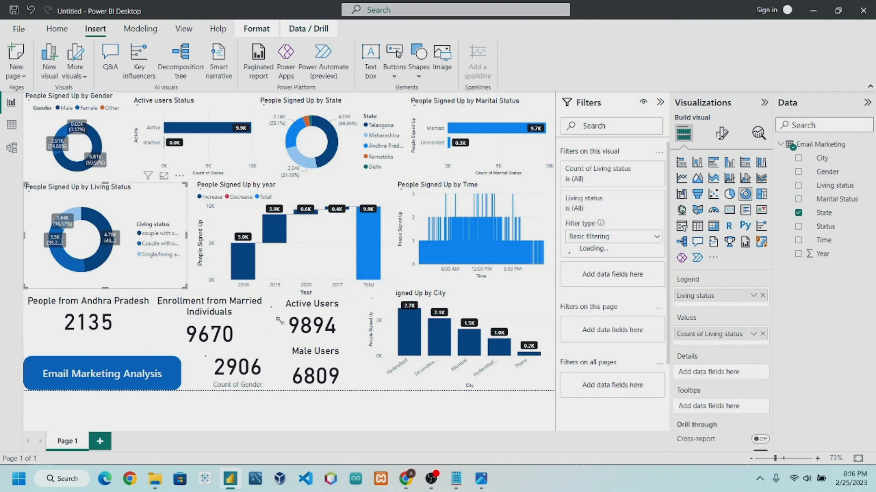
pyautogui.click(319, 318)
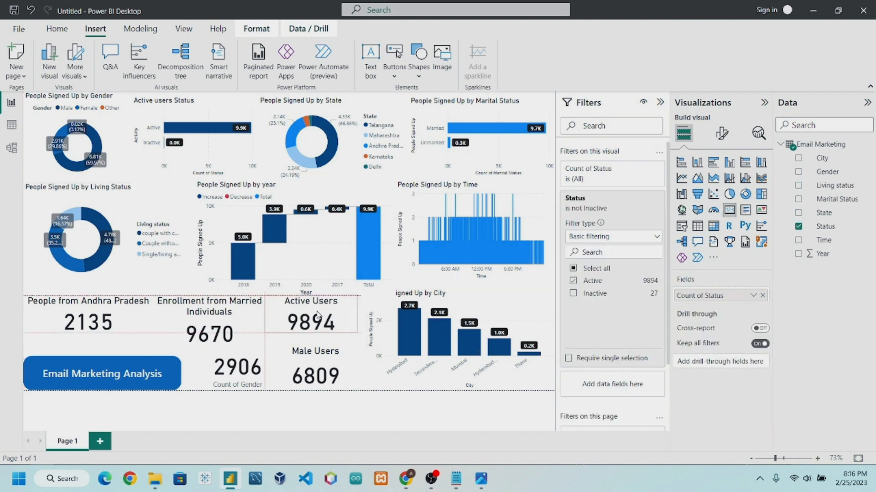
pyautogui.click(326, 355)
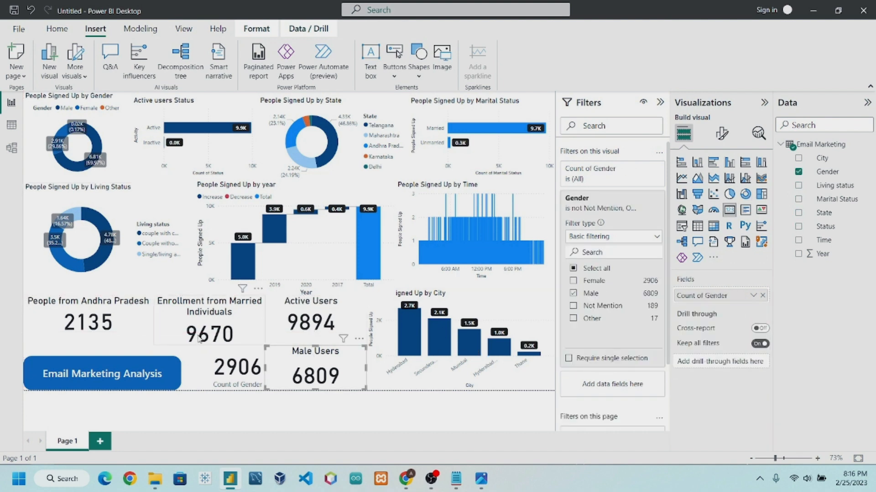
pyautogui.click(387, 387)
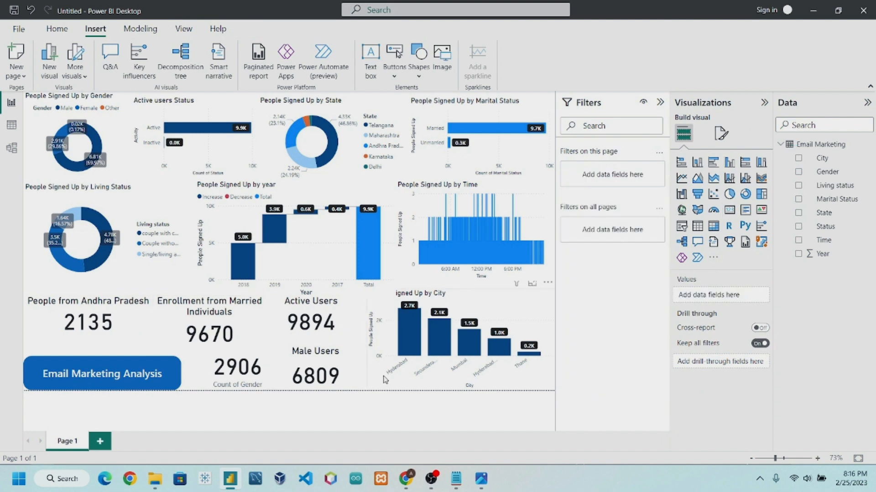
# Put the female count and Male Users cards first in the card row and move People from Andhra Pradesh below the row.
pyautogui.click(140, 331)
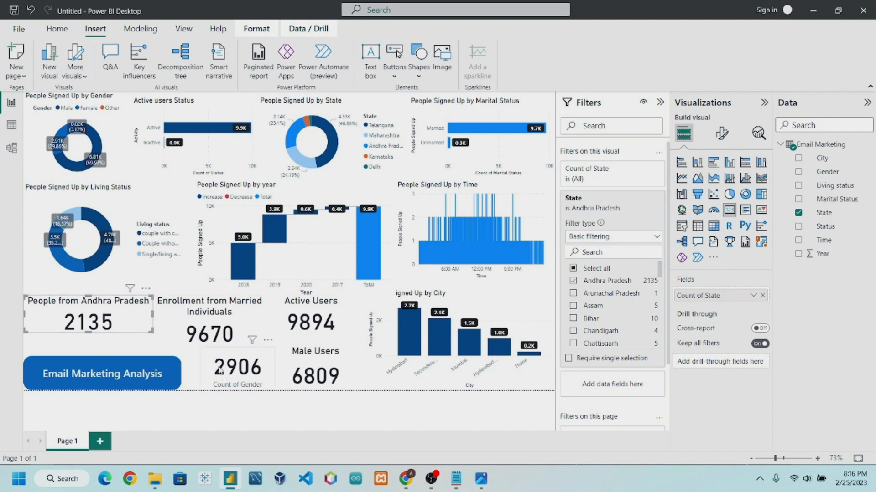
pyautogui.moveTo(129, 324); pyautogui.dragTo(419, 290)
pyautogui.moveTo(254, 373); pyautogui.dragTo(78, 317)
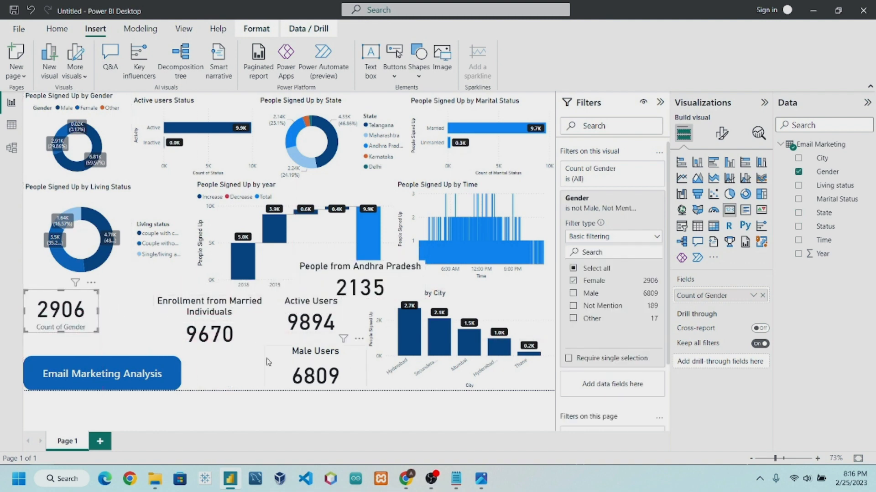
pyautogui.moveTo(318, 376); pyautogui.dragTo(139, 321)
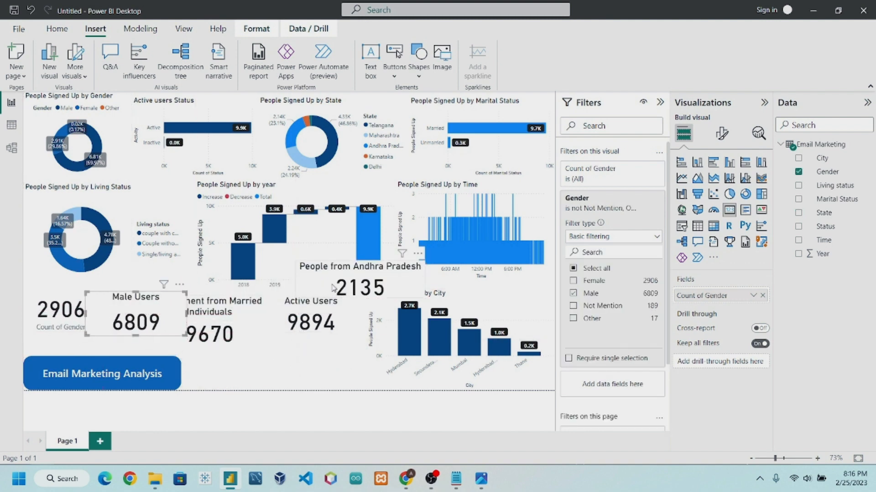
pyautogui.moveTo(332, 292); pyautogui.dragTo(262, 384)
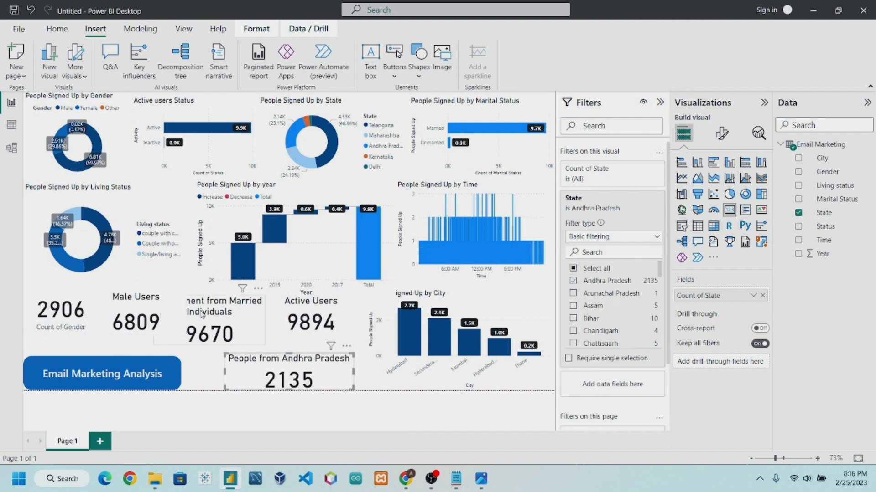
# Space out the first three cards in the row and narrow the Male Users card so it no longer covers its neighbour.
pyautogui.moveTo(192, 314); pyautogui.dragTo(205, 315)
pyautogui.moveTo(141, 316); pyautogui.dragTo(149, 320)
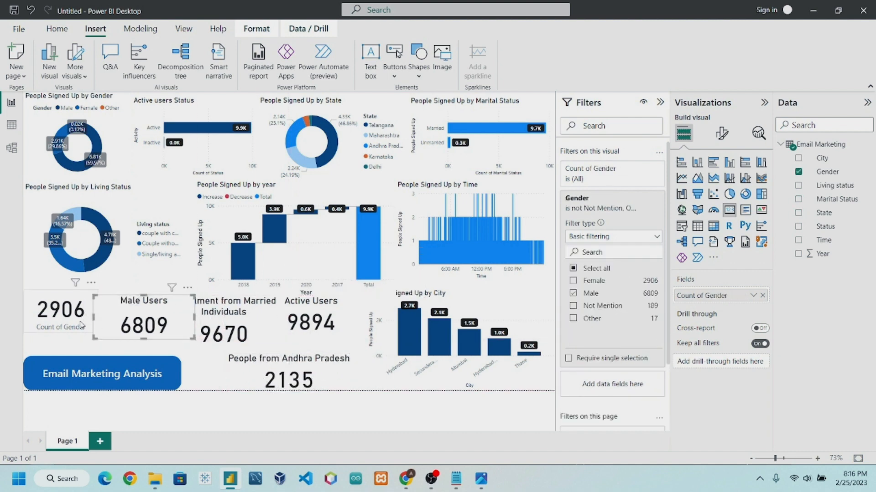
pyautogui.moveTo(70, 318); pyautogui.dragTo(89, 340)
pyautogui.click(167, 335)
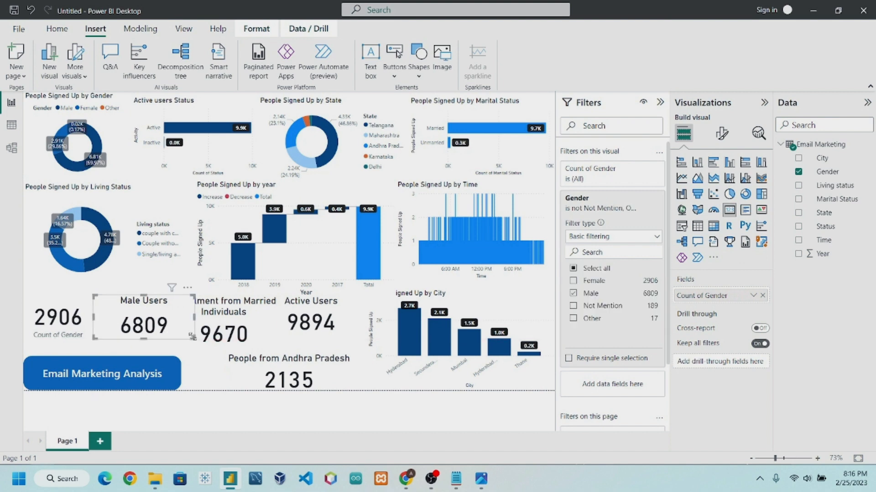
pyautogui.moveTo(191, 336); pyautogui.dragTo(157, 342)
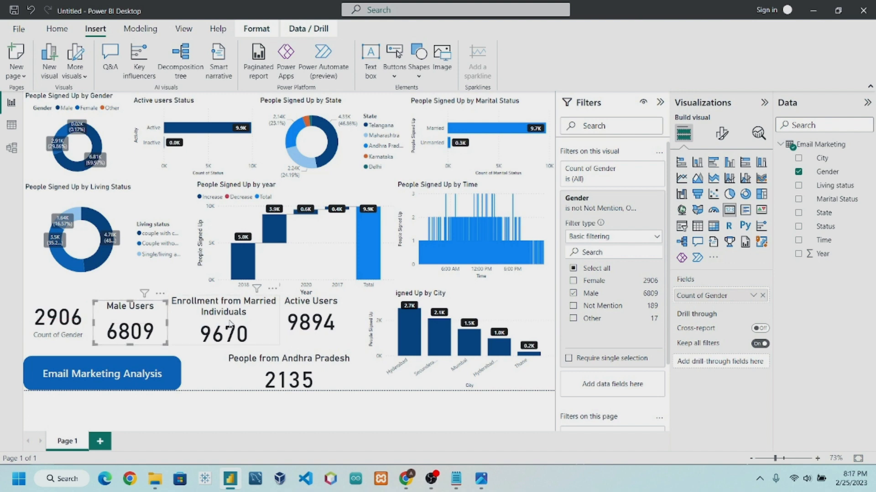
# Lower the Enrollment from Married Individuals and Active Users cards so their titles line up with Male Users.
pyautogui.moveTo(230, 325); pyautogui.dragTo(231, 329)
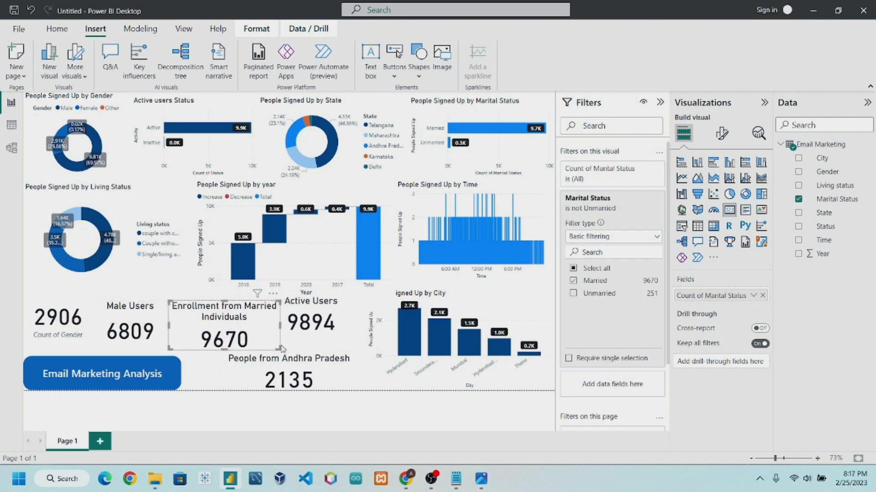
pyautogui.click(308, 336)
pyautogui.moveTo(330, 331); pyautogui.dragTo(338, 339)
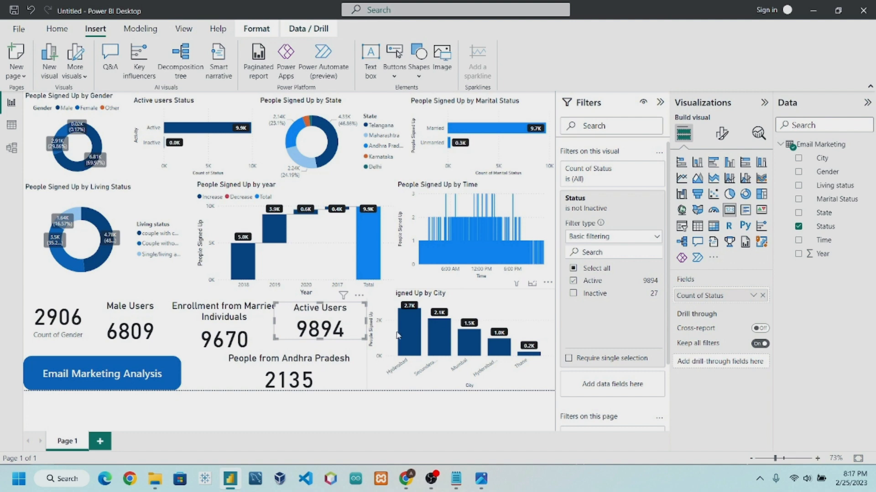
# Narrow the city chart slightly, then shift Active Users a little right and People from Andhra Pradesh a little left.
pyautogui.click(377, 377)
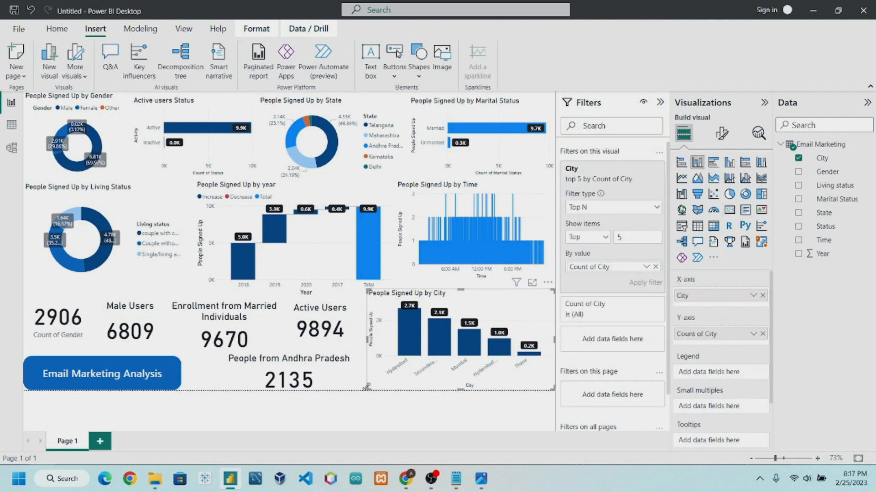
pyautogui.moveTo(349, 335); pyautogui.dragTo(356, 334)
pyautogui.click(363, 371)
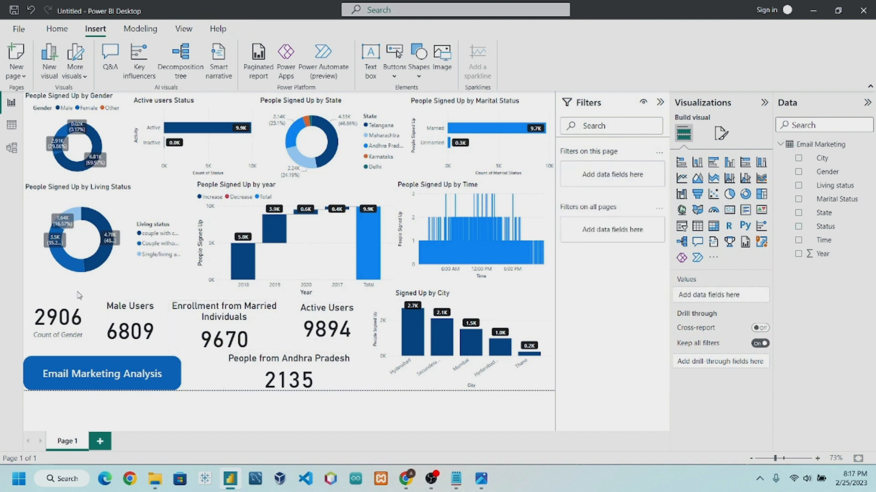
pyautogui.click(61, 309)
pyautogui.moveTo(321, 361); pyautogui.dragTo(312, 361)
# Turn off the female count card's category label and give the card the title "Female Users".
pyautogui.click(82, 315)
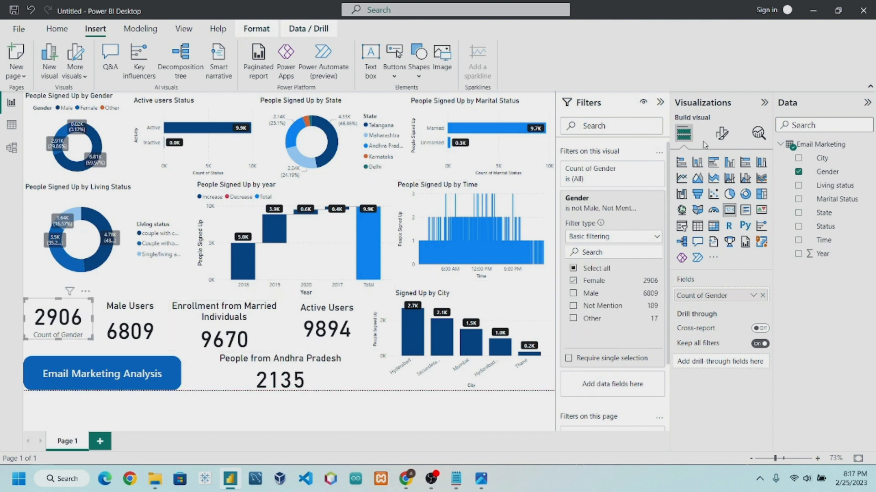
pyautogui.click(721, 133)
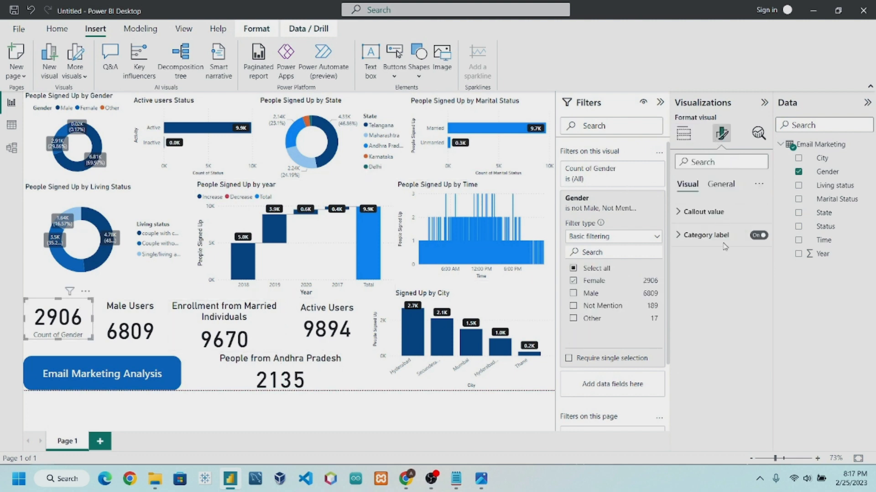
pyautogui.click(758, 235)
pyautogui.click(721, 183)
pyautogui.click(690, 234)
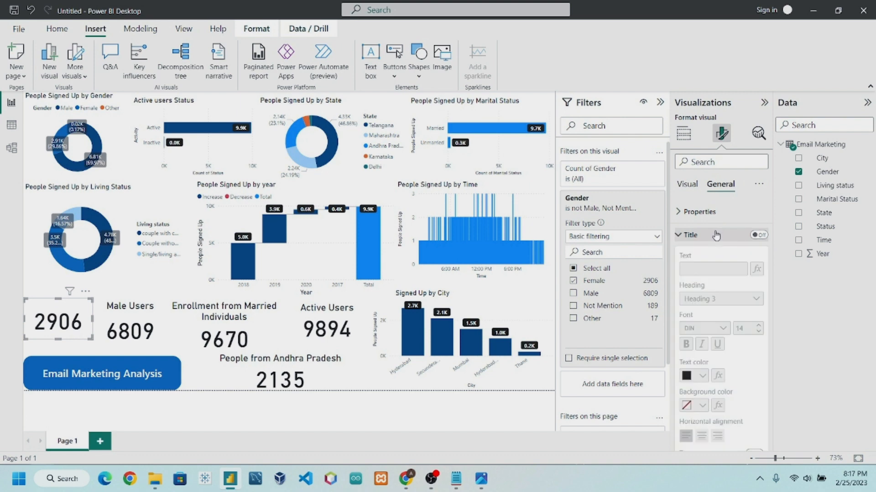
pyautogui.click(758, 235)
pyautogui.click(707, 270)
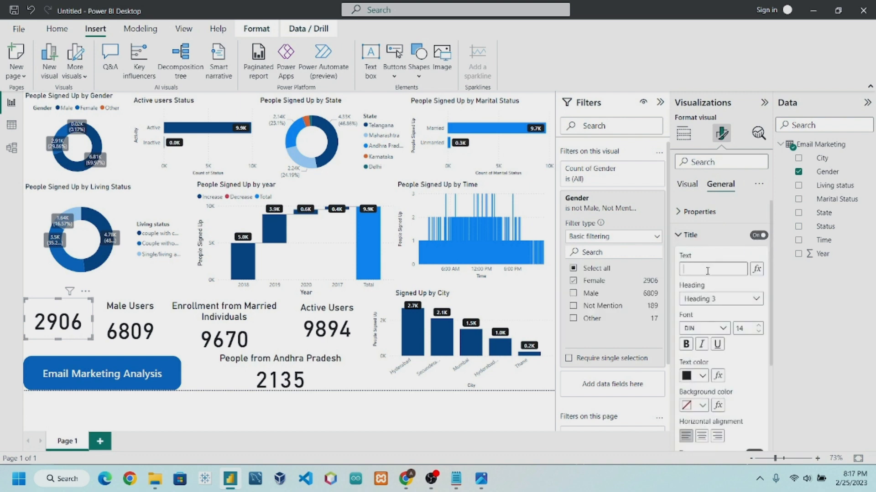
pyautogui.write('Female Users')
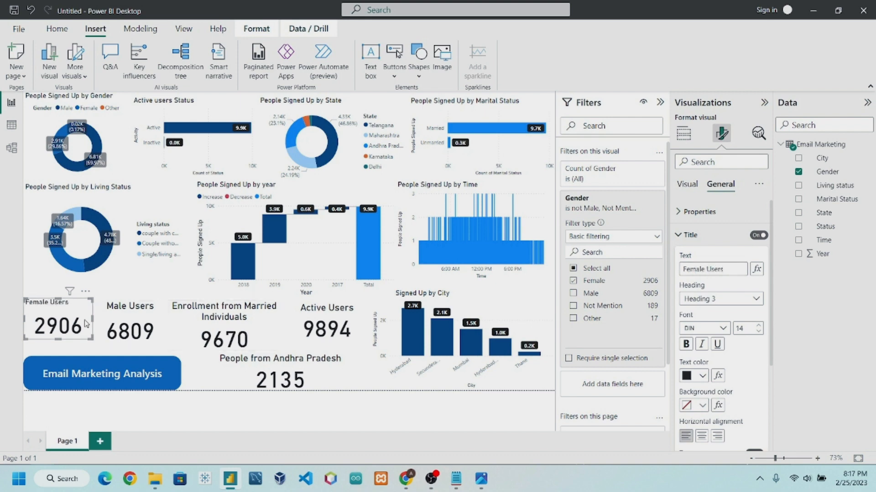
# Center the Female Users card's title and set its font size to 19.
pyautogui.moveTo(92, 338); pyautogui.dragTo(94, 340)
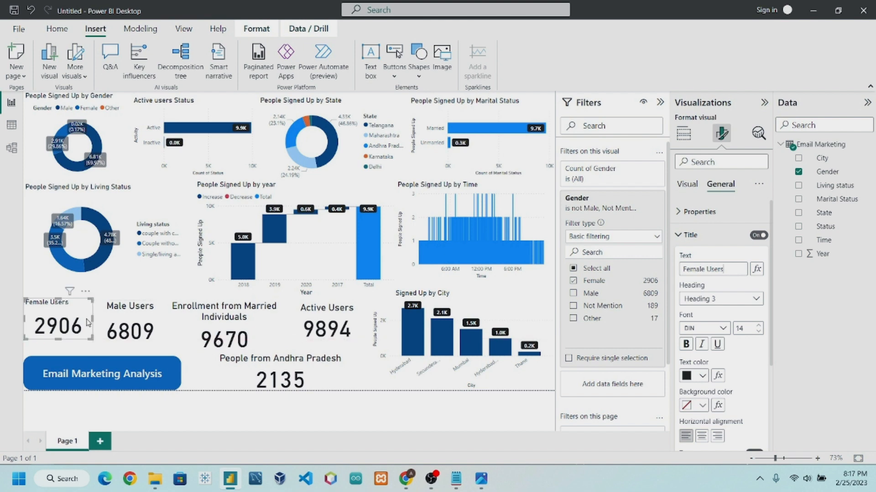
pyautogui.click(701, 435)
pyautogui.click(759, 326)
pyautogui.click(759, 327)
pyautogui.click(758, 327)
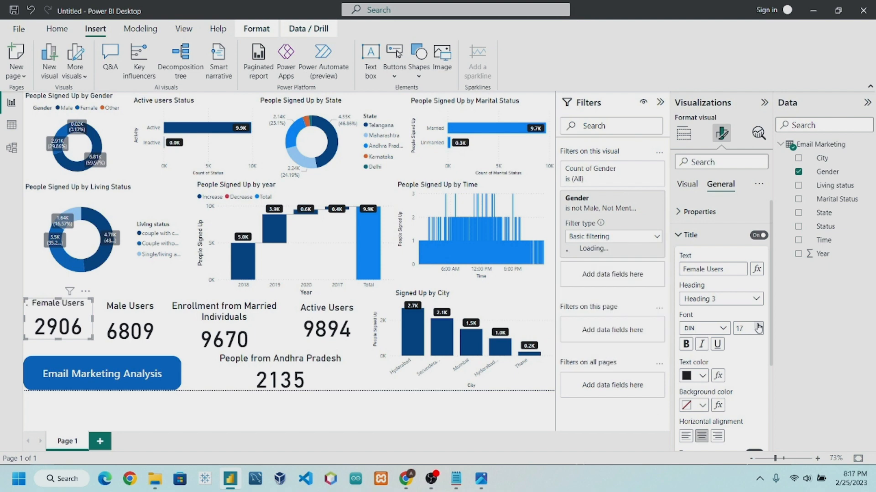
pyautogui.click(758, 326)
pyautogui.click(758, 327)
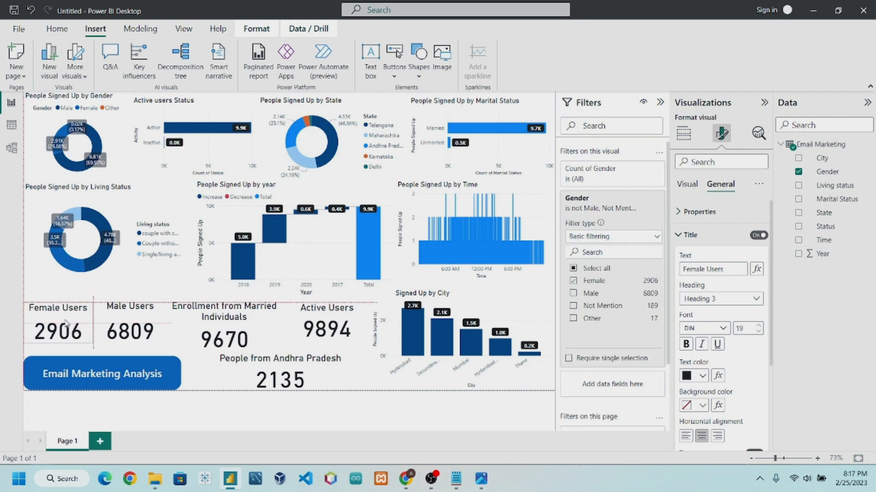
# Adjust the Female Users card's vertical position so it sits roughly level with the Male Users card.
pyautogui.click(125, 297)
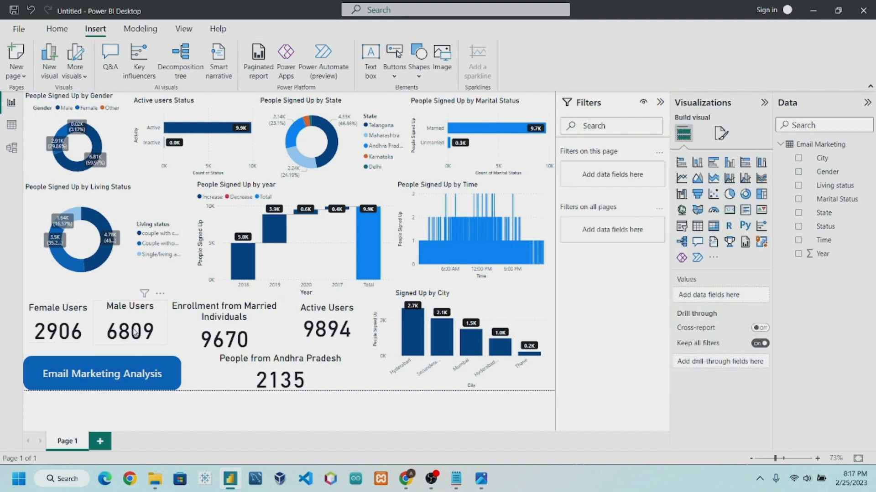
pyautogui.click(90, 311)
pyautogui.moveTo(93, 301); pyautogui.dragTo(93, 297)
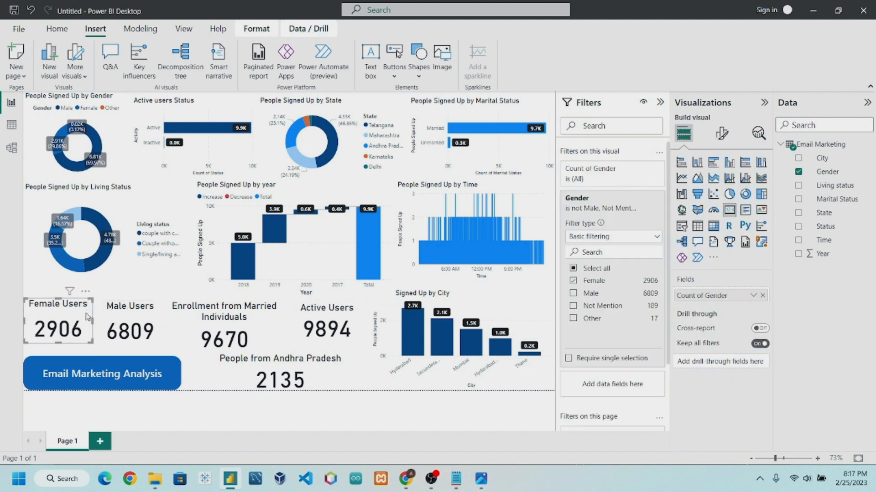
pyautogui.click(115, 286)
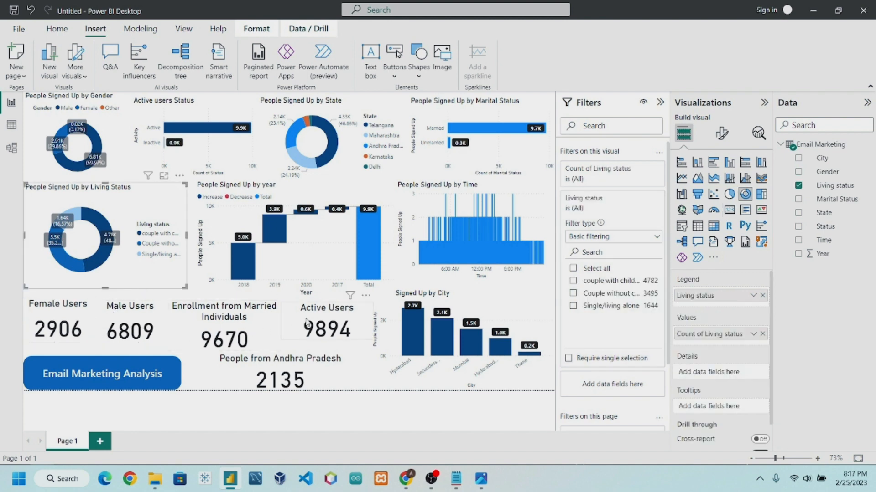
pyautogui.click(361, 401)
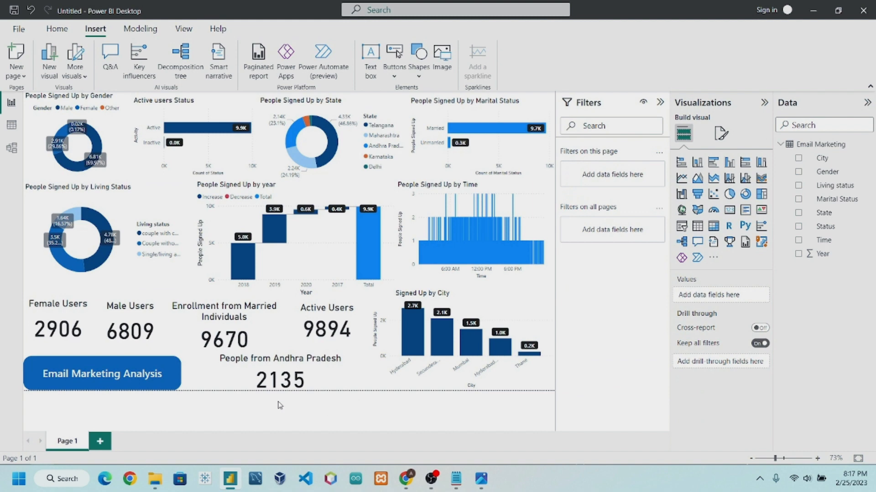
# Collapse the Filters, Visualizations and Data panes to give the finished dashboard more room.
pyautogui.click(659, 104)
pyautogui.click(763, 103)
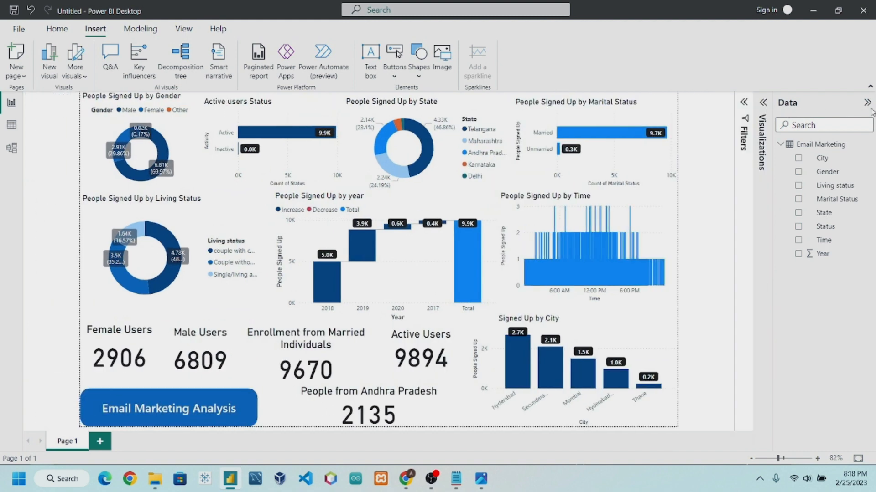
pyautogui.click(867, 104)
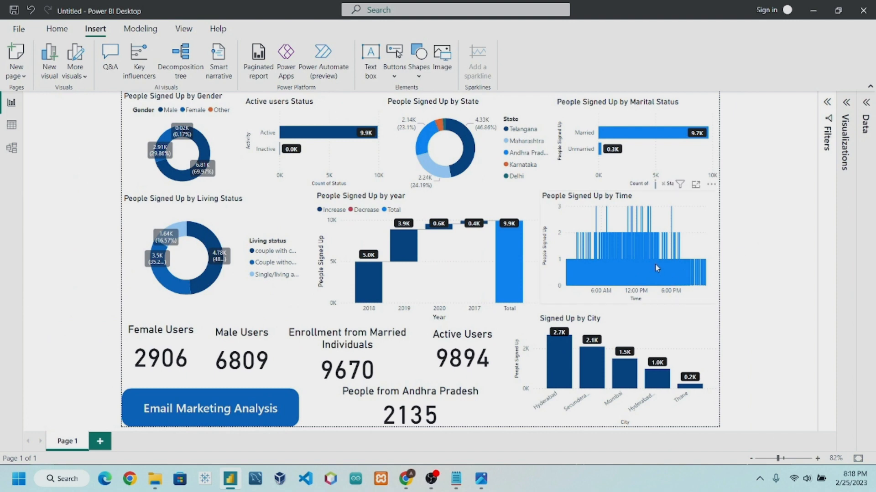